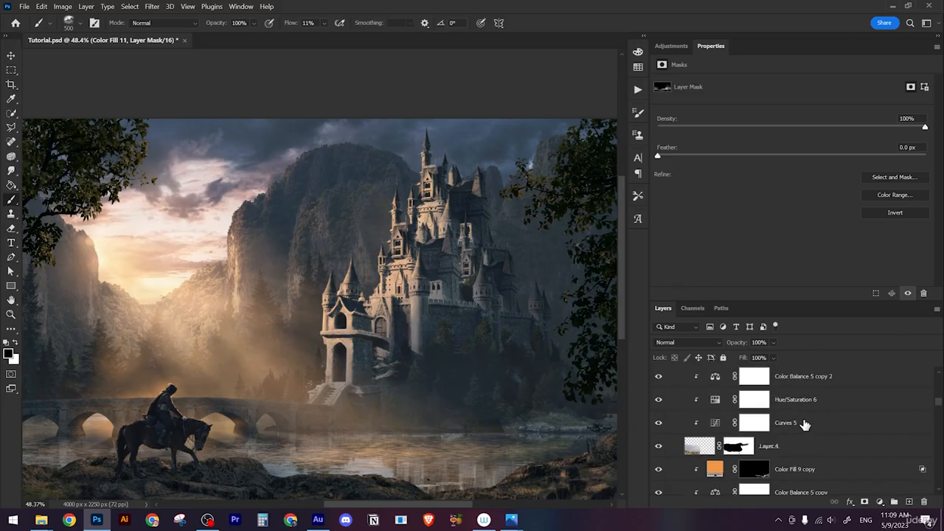
# Step: Locate the palace group in the layer stack and expand it
pyautogui.scroll(-10, 808, 422)
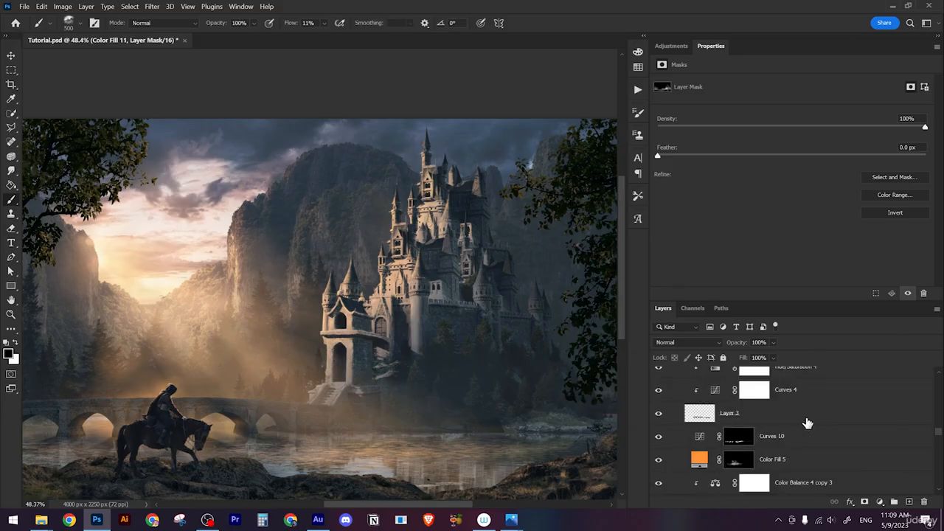
pyautogui.scroll(2, 808, 424)
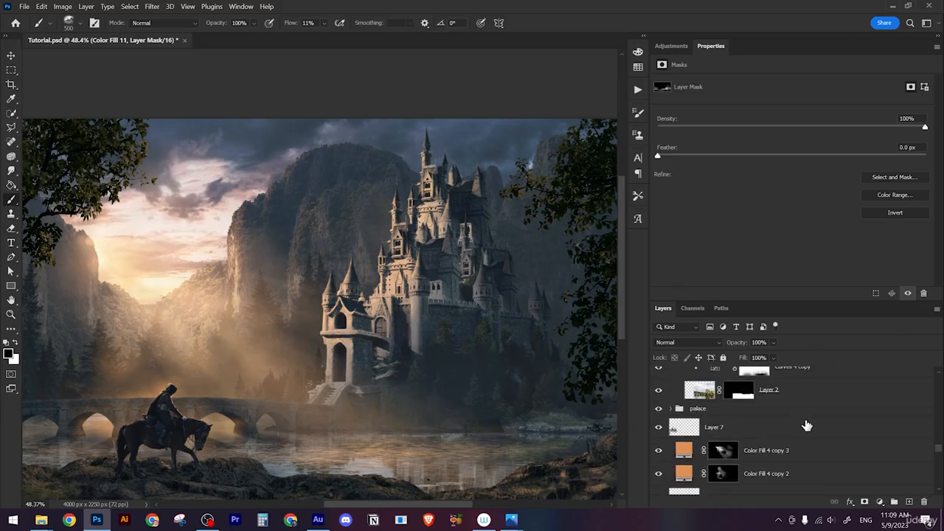
pyautogui.scroll(-3, 754, 418)
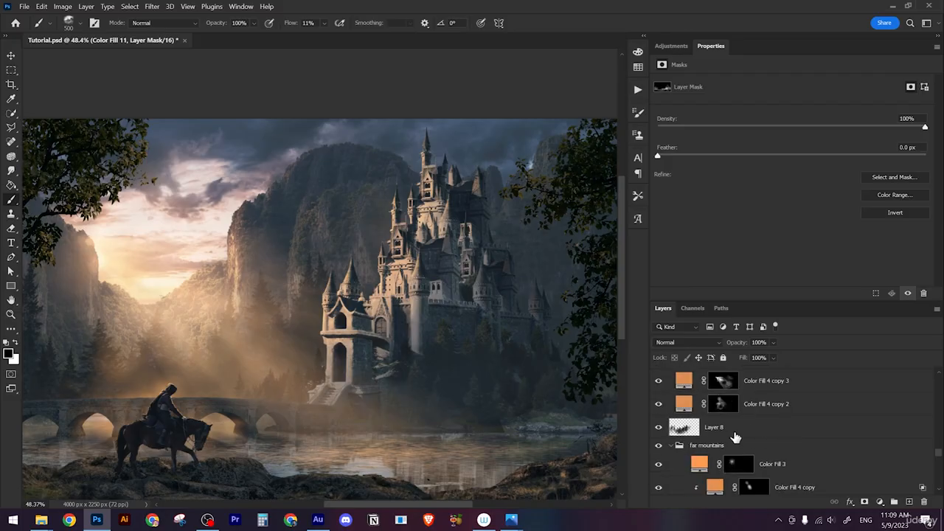
pyautogui.scroll(-3, 743, 461)
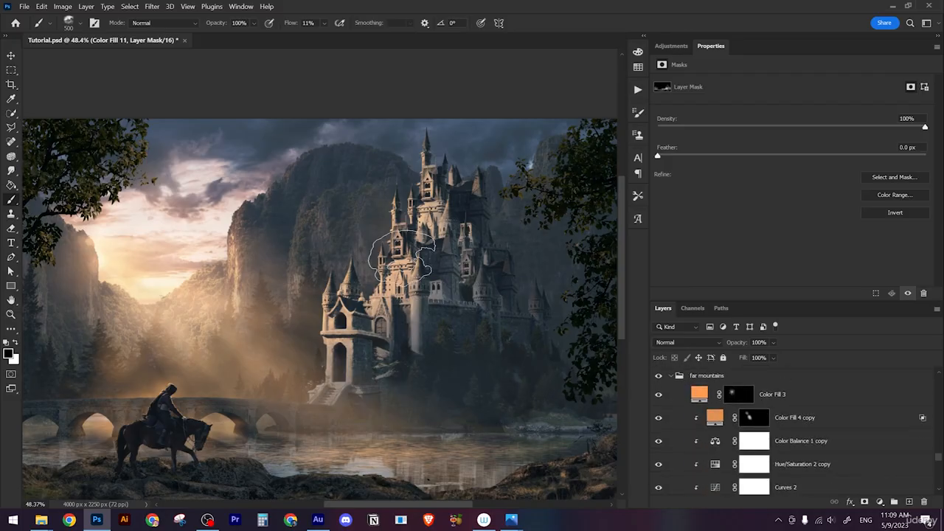
pyautogui.scroll(3, 787, 450)
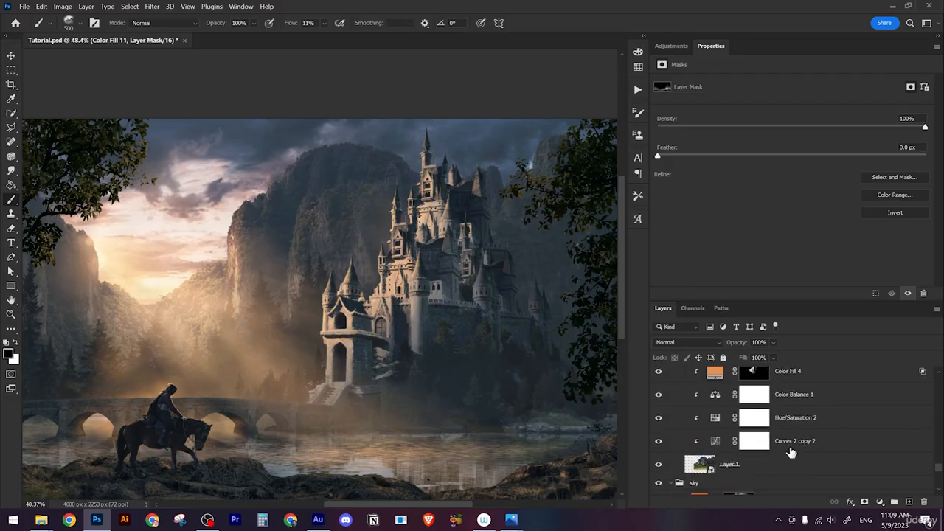
pyautogui.scroll(-5, 791, 452)
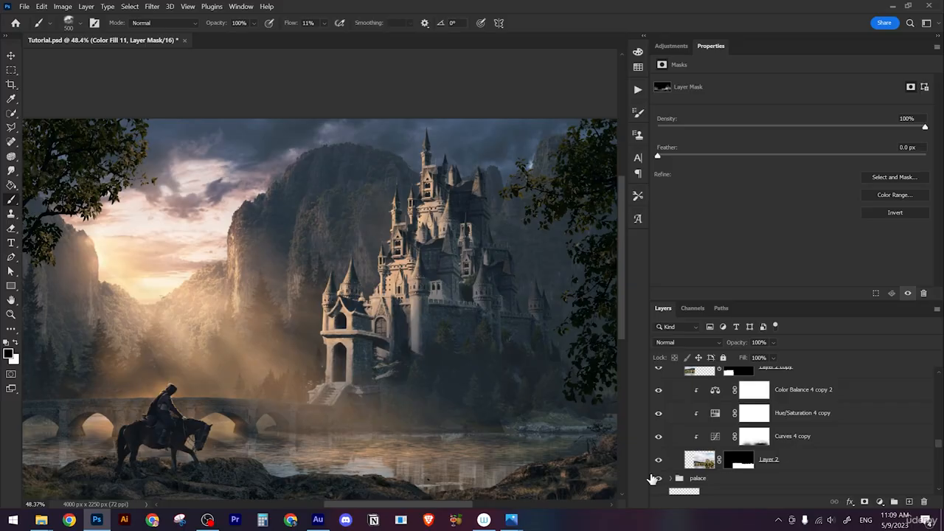
pyautogui.click(671, 479)
pyautogui.scroll(-2, 790, 483)
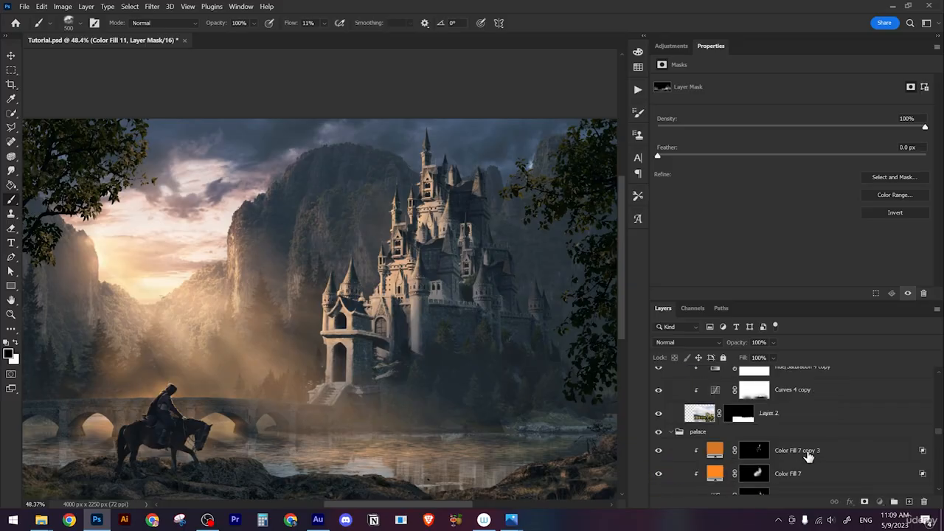
# Step: Add an orange (ff7b0b) Solid Color fill layer above Color Fill 7 copy 3 in the palace group
pyautogui.click(809, 457)
pyautogui.click(880, 503)
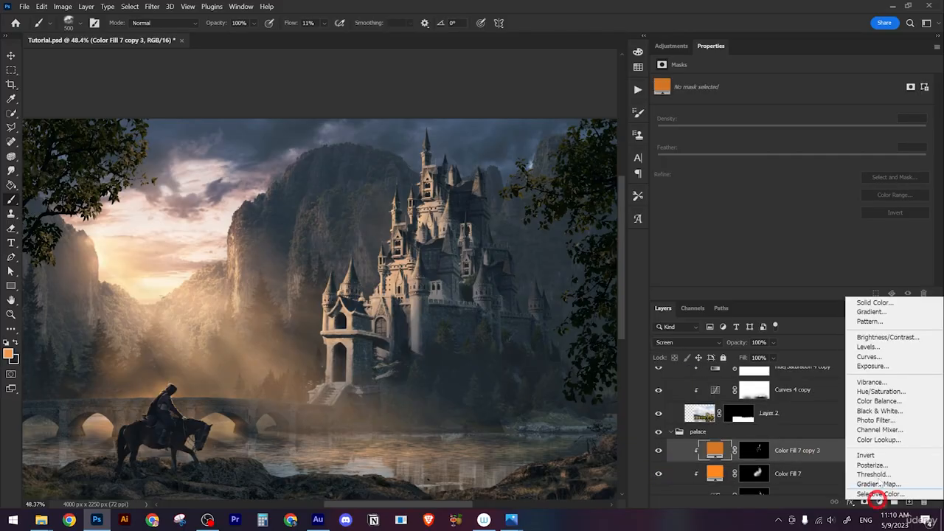
pyautogui.click(863, 302)
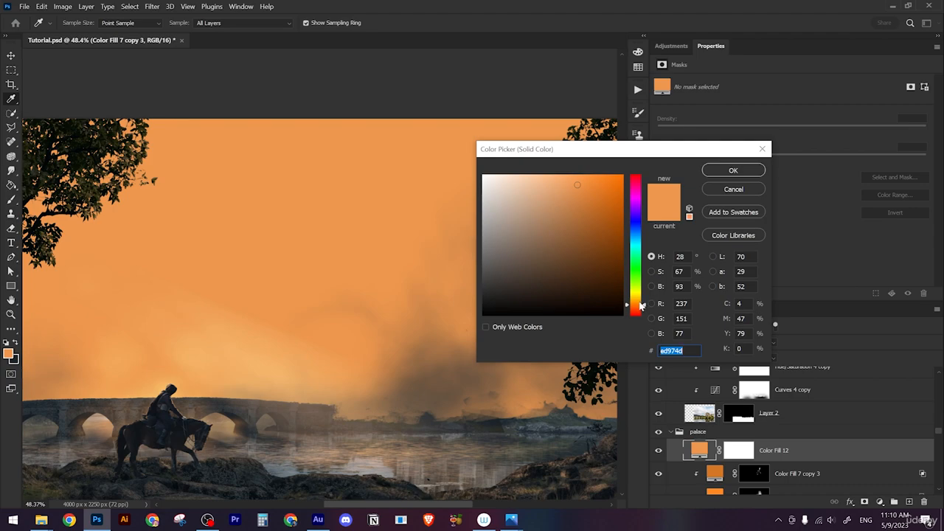
pyautogui.moveTo(603, 196); pyautogui.dragTo(616, 179)
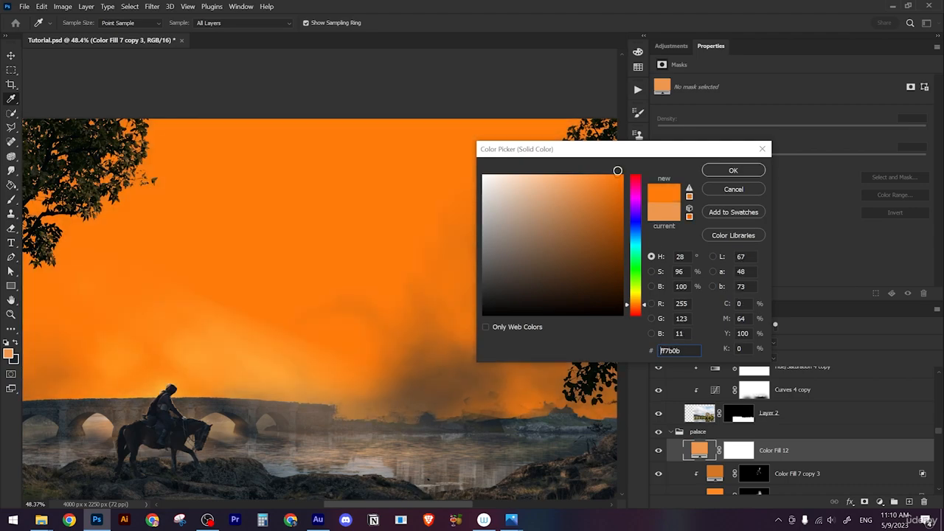
pyautogui.click(712, 171)
# Step: Set the new fill layer's blend mode to Linear Dodge (Add) and soften its colour to orange f1974b
pyautogui.click(690, 341)
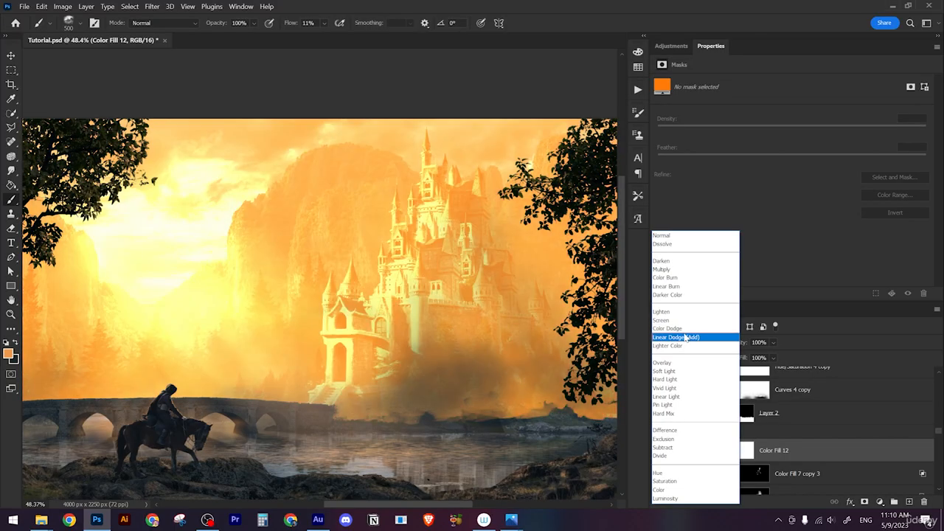
pyautogui.click(686, 337)
pyautogui.doubleClick(699, 451)
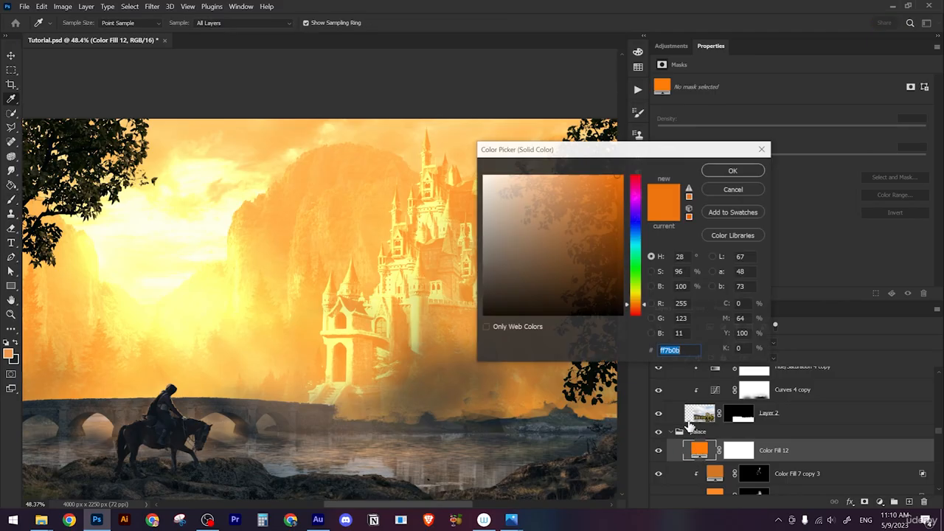
pyautogui.moveTo(597, 190)
pyautogui.mouseDown()
pyautogui.moveTo(592, 172)
pyautogui.moveTo(584, 194)
pyautogui.moveTo(577, 190)
pyautogui.mouseUp()
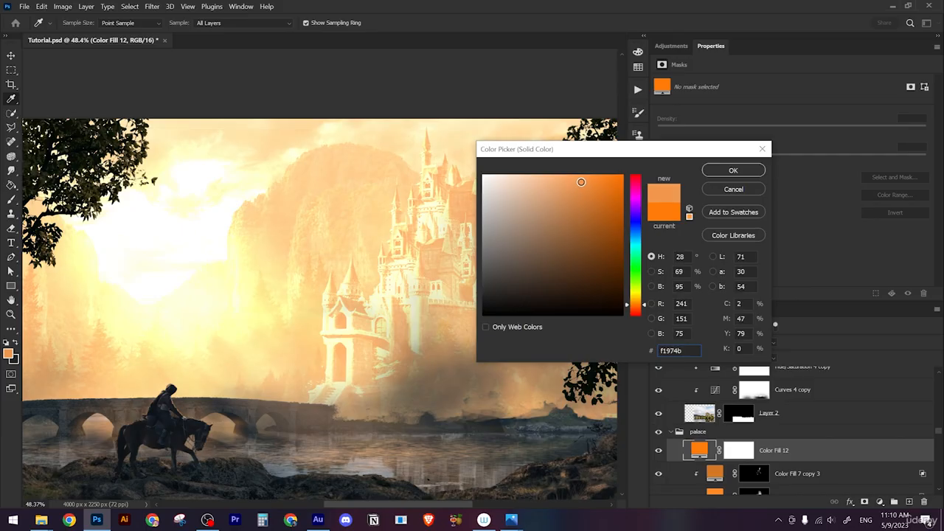
pyautogui.click(716, 170)
# Step: Invert the fill layer's mask to black so the orange glow is hidden
pyautogui.click(739, 451)
pyautogui.press('b')
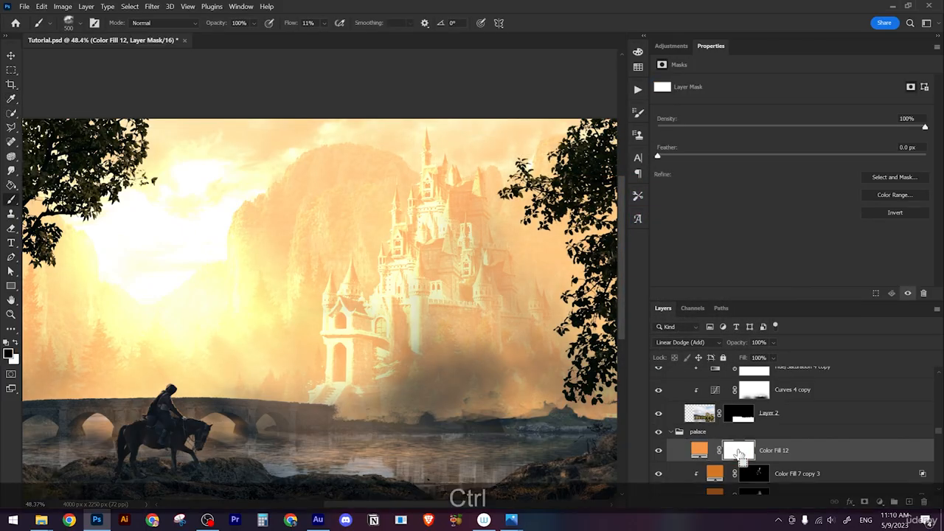
pyautogui.hotkey('ctrl', 'i')
# Step: Search the brush presets for "lens" and choose the Lens Flare brush for painting on the castle
pyautogui.press('alt')
pyautogui.scroll(5, 379, 233)
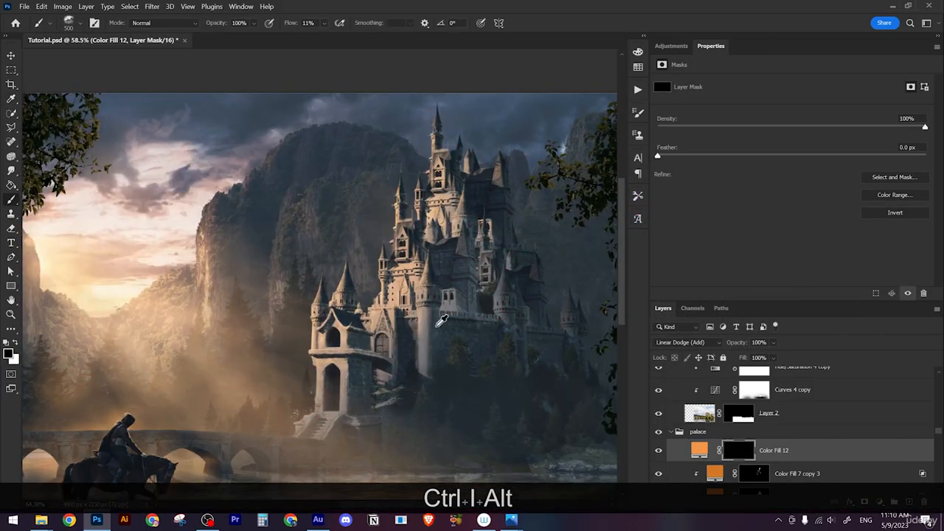
pyautogui.press('b')
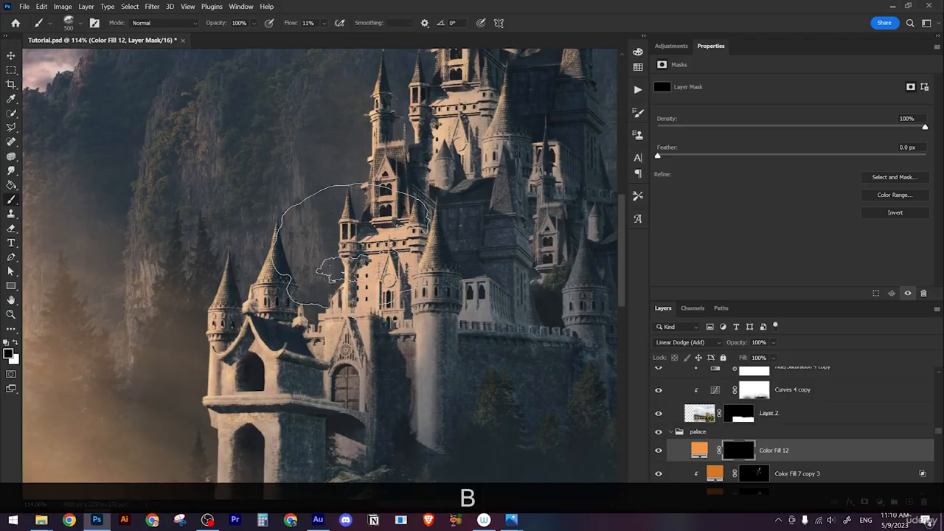
pyautogui.rightClick(359, 265)
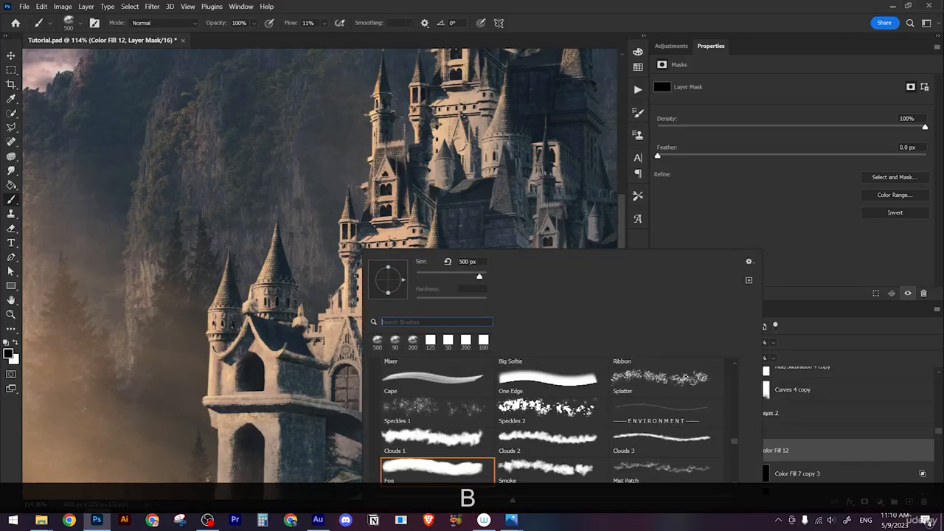
pyautogui.write('len')
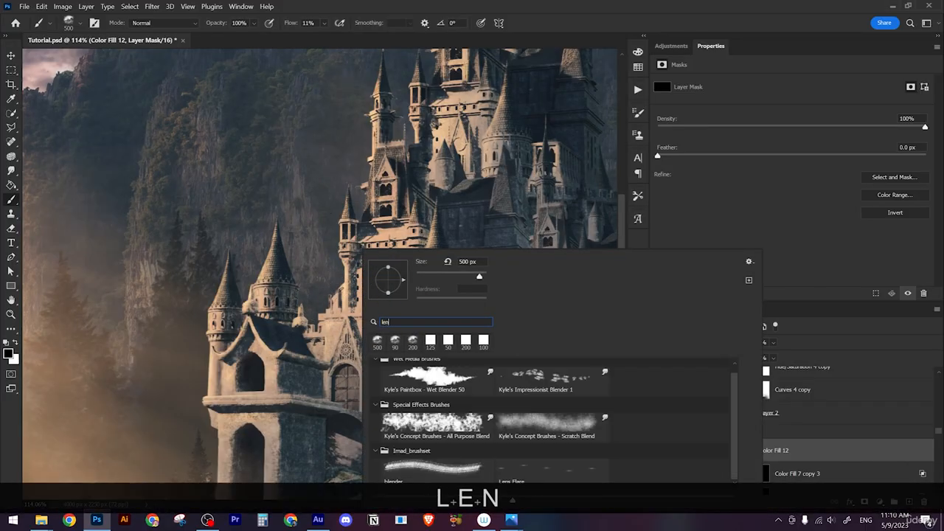
pyautogui.write('s')
pyautogui.click(426, 388)
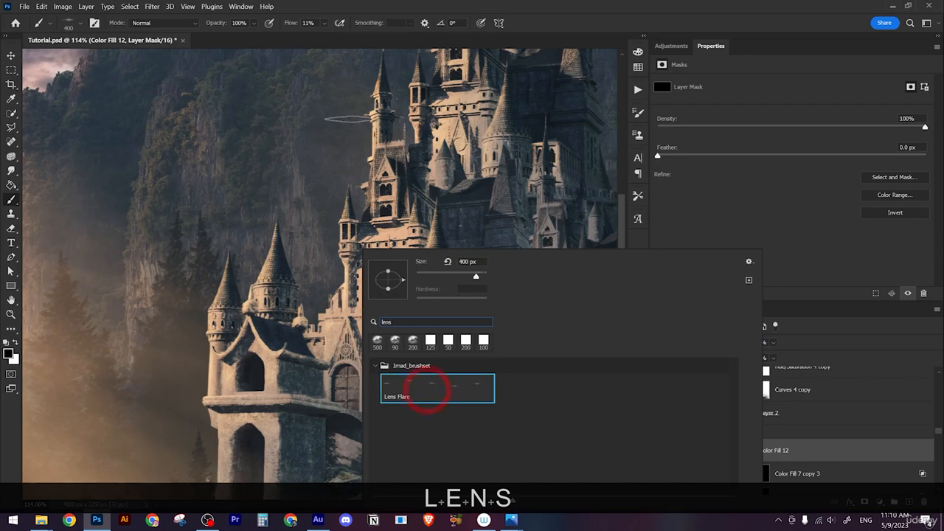
# Step: Set the brush to white at 100% flow and undo the test dabs on the castle
pyautogui.click(376, 225)
pyautogui.hotkey('ctrl', 'z')
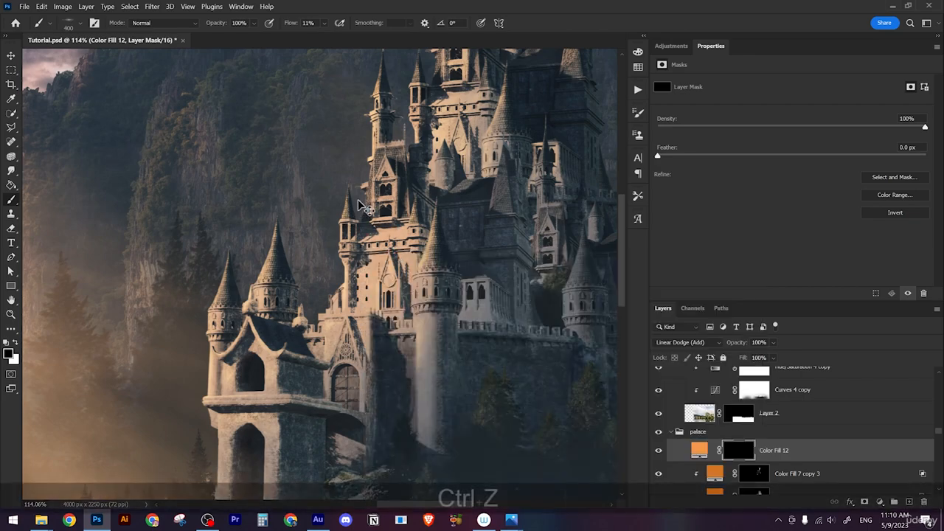
pyautogui.press('x')
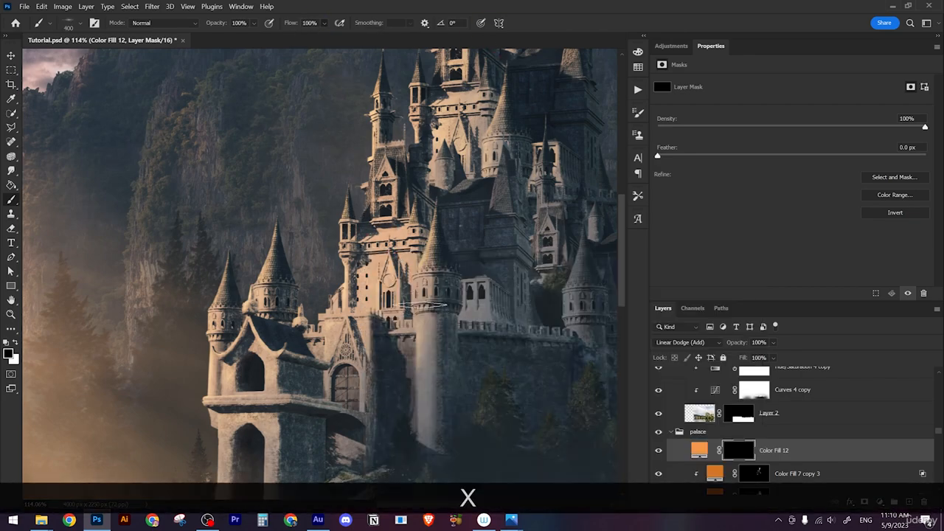
pyautogui.hotkey('ctrl', 'z')
pyautogui.hotkey('ctrl', 'z')
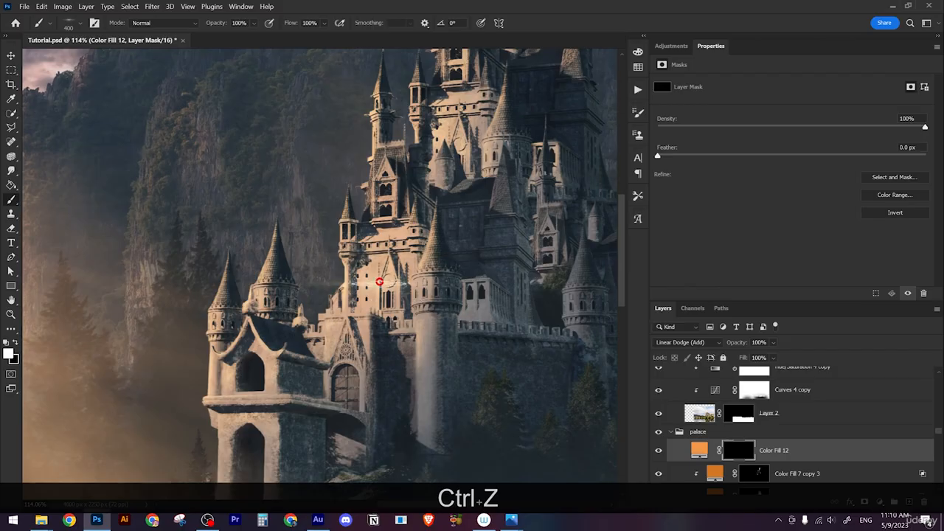
pyautogui.hotkey('ctrl', 'z')
pyautogui.hotkey('ctrl', 'z')
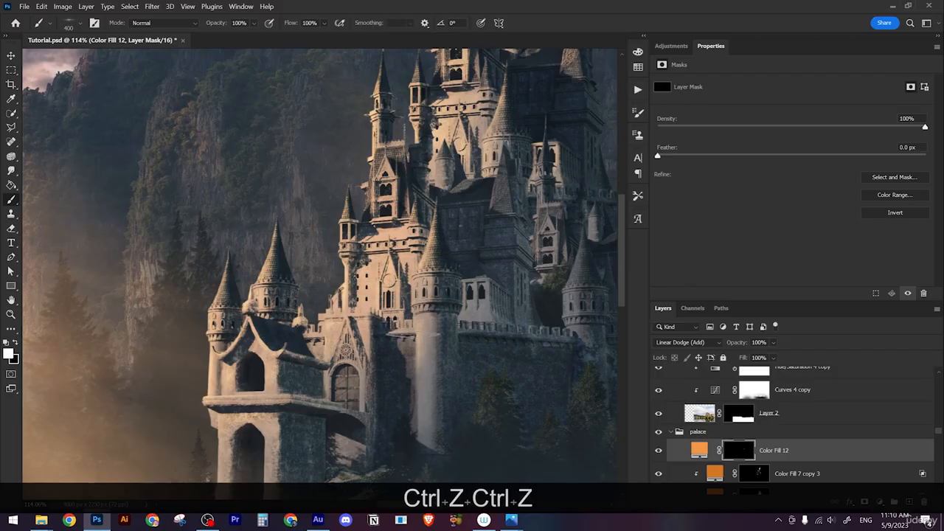
# Step: Rotate the Lens Flare brush tip to an angle of -90°
pyautogui.hotkey('shift', 'Right')
pyautogui.hotkey('shift', 'Right')
pyautogui.hotkey('shift', 'Right')
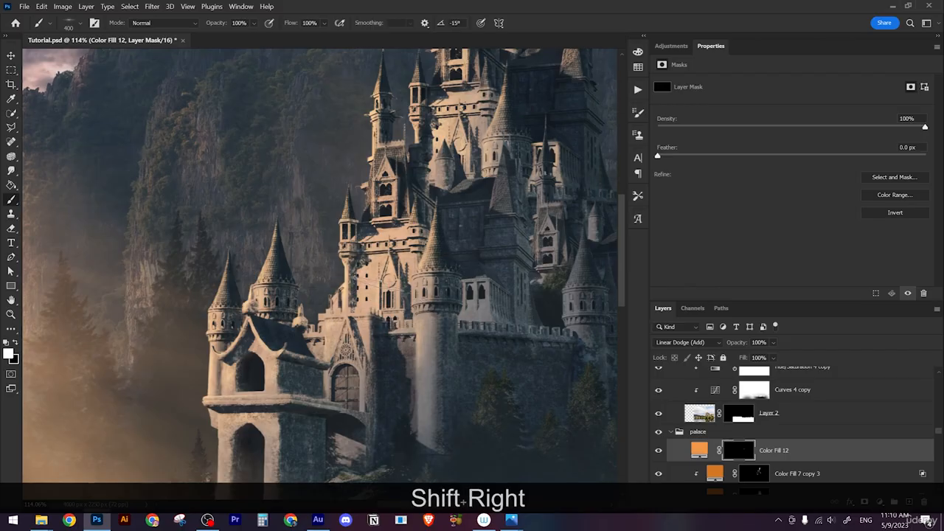
pyautogui.hotkey('shift', 'Left')
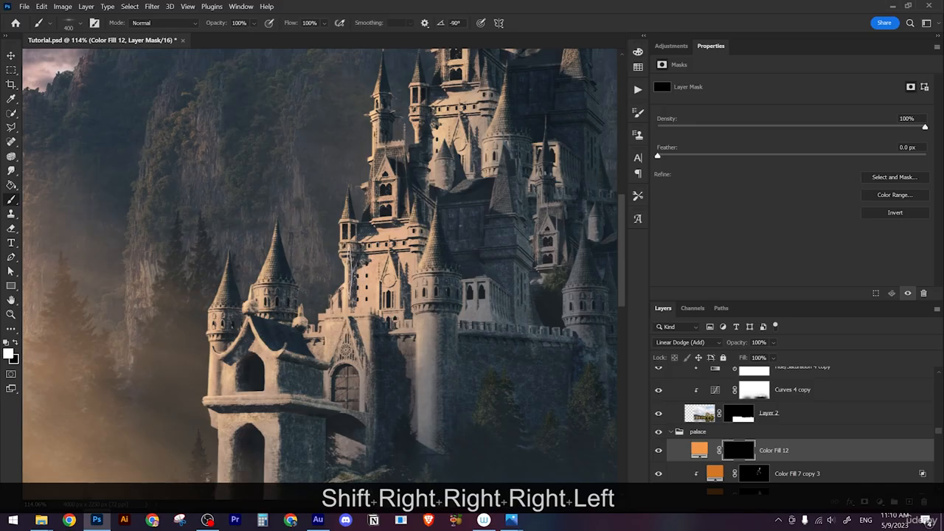
# Step: Paint vertical highlights on the fill mask along the sunlit side of the castle's slim turret
pyautogui.keyDown('alt'); pyautogui.scroll(-3, 349, 270); pyautogui.keyUp('alt')
pyautogui.keyDown('alt'); pyautogui.scroll(5, 332, 280); pyautogui.keyUp('alt')
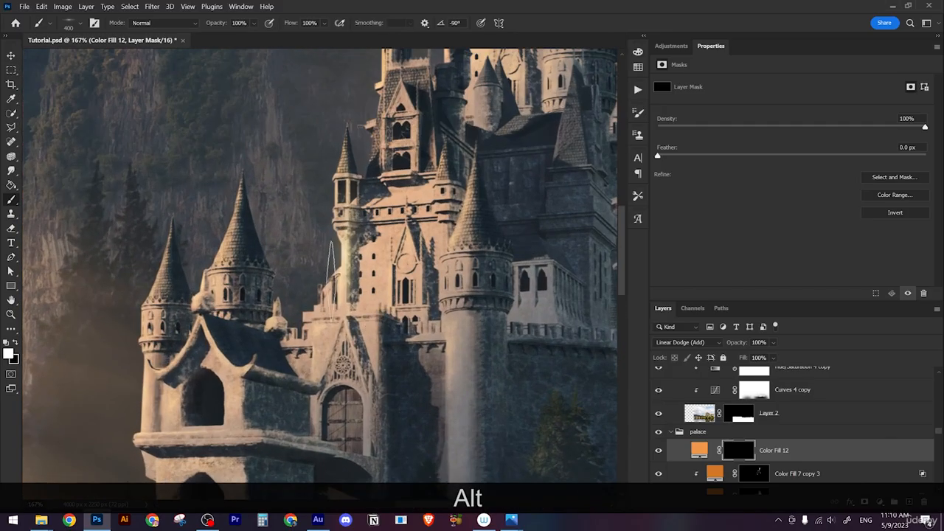
pyautogui.keyDown('alt'); pyautogui.scroll(-2, 163, 391); pyautogui.keyUp('alt')
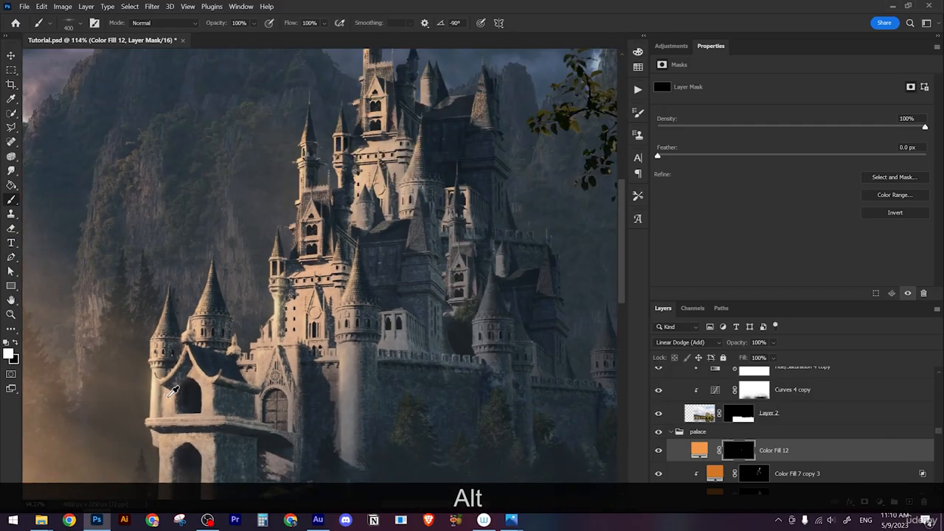
pyautogui.keyDown('alt'); pyautogui.scroll(1, 175, 391); pyautogui.keyUp('alt')
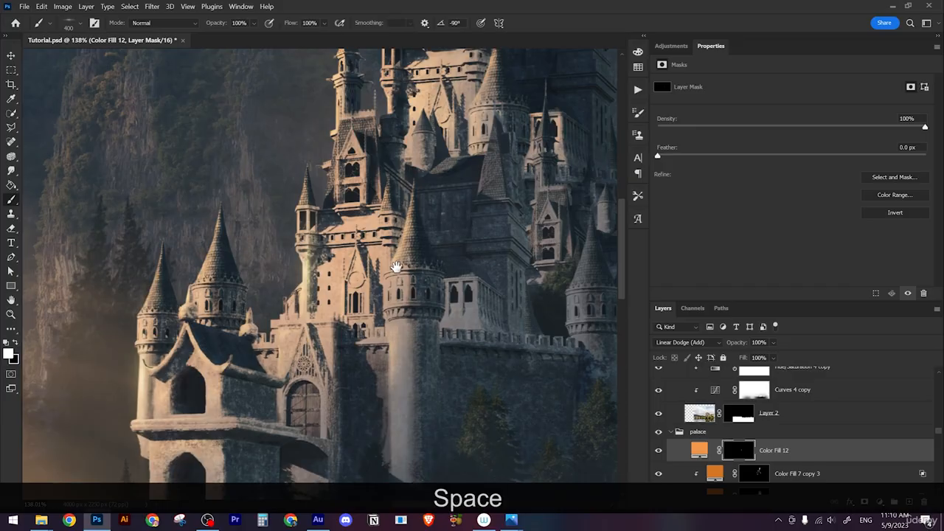
pyautogui.moveTo(394, 268); pyautogui.dragTo(411, 253)
pyautogui.moveTo(320, 242)
pyautogui.mouseDown()
pyautogui.moveTo(322, 261)
pyautogui.moveTo(430, 188)
pyautogui.mouseUp()
# Step: Reduce the slim turret's excess glow with black, and paint a white mask highlight along the front tower's outer edge
pyautogui.press('x')
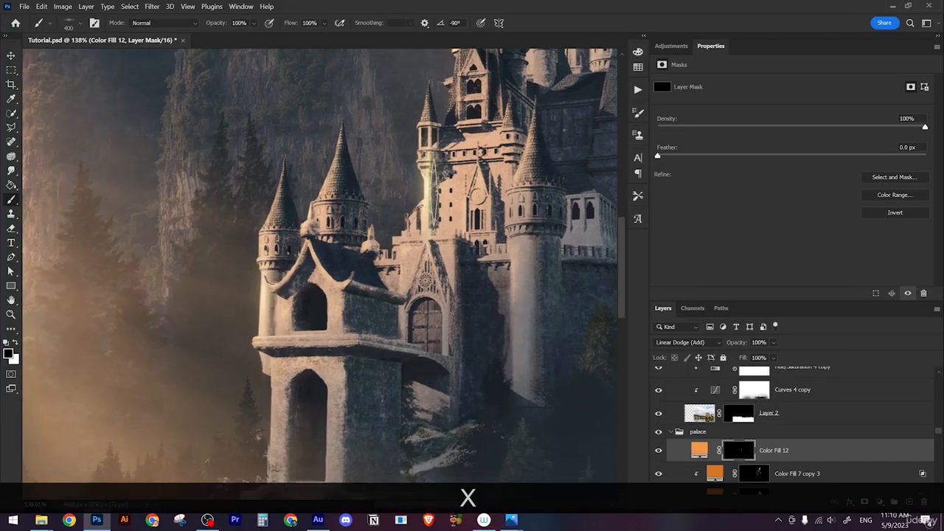
pyautogui.click(434, 192)
pyautogui.moveTo(440, 251); pyautogui.dragTo(454, 243)
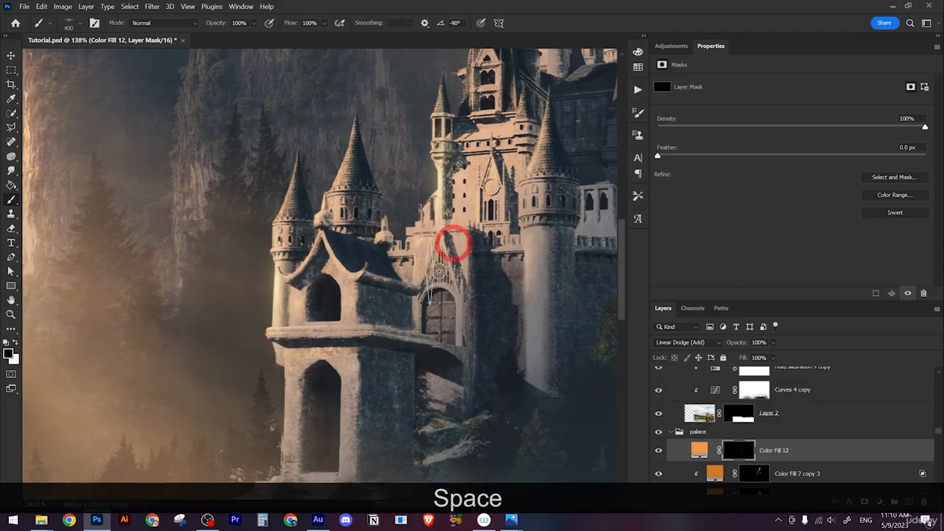
pyautogui.press('x')
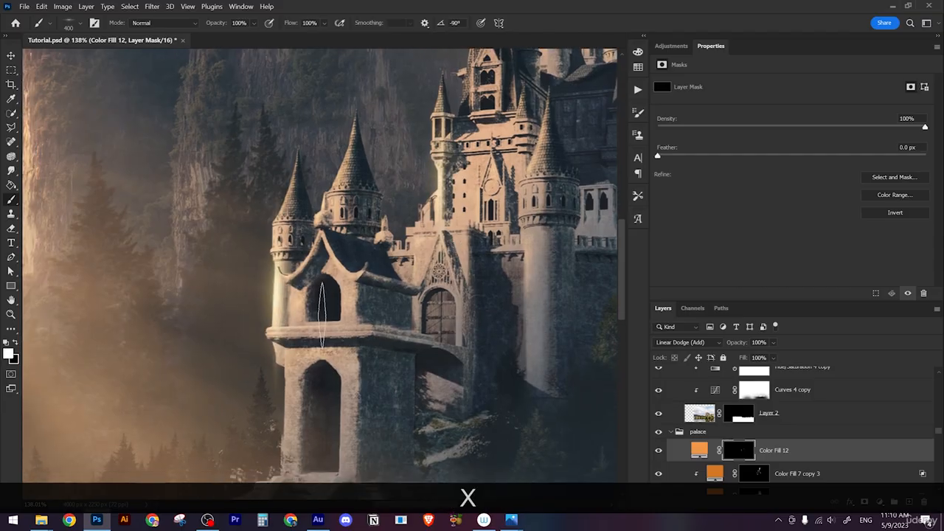
pyautogui.moveTo(322, 316); pyautogui.dragTo(307, 313)
# Step: Shift the glow fill layer's colour to a redder orange, f28149, with a hue of 20°
pyautogui.doubleClick(700, 451)
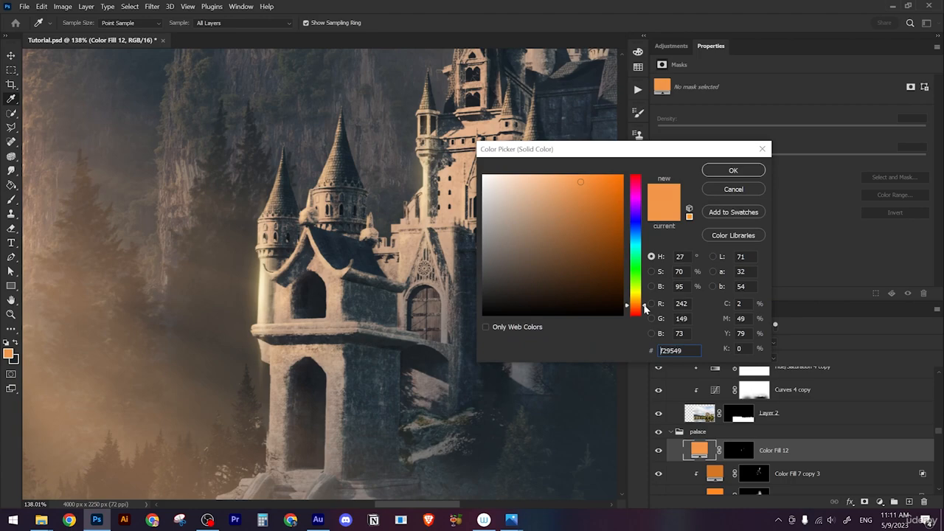
pyautogui.moveTo(645, 309); pyautogui.dragTo(647, 314)
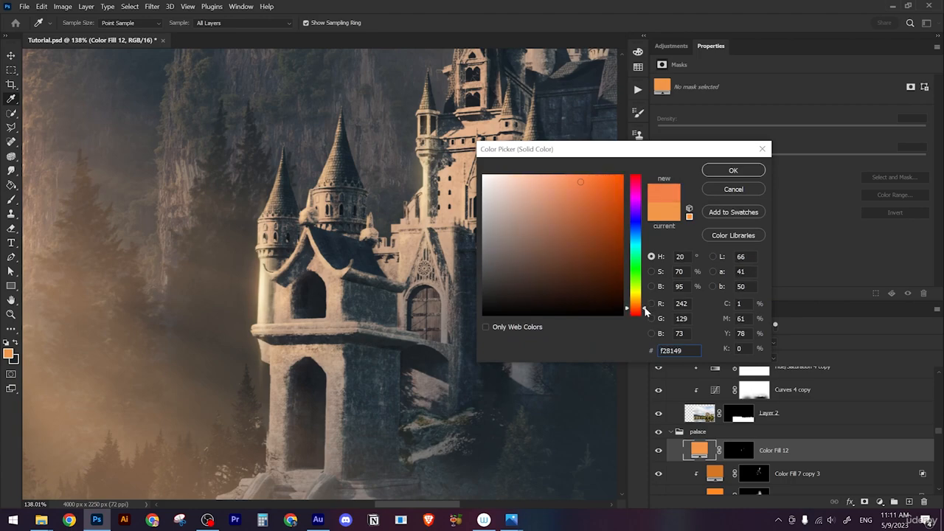
pyautogui.click(734, 177)
pyautogui.press('space')
pyautogui.moveTo(386, 216); pyautogui.dragTo(377, 275)
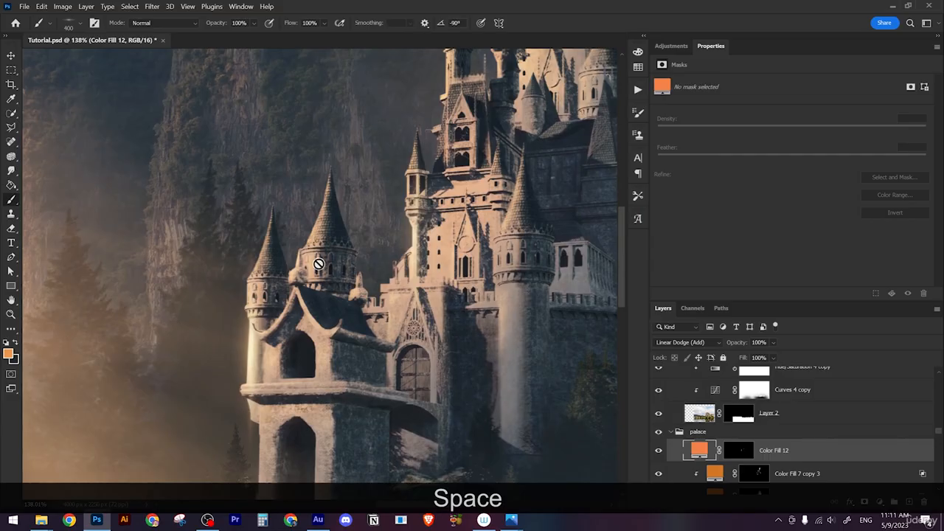
pyautogui.press('b')
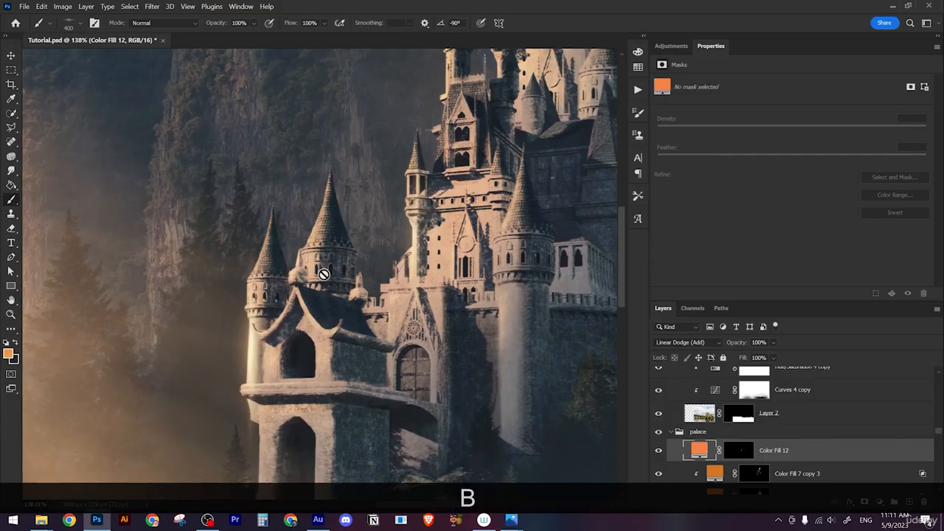
# Step: Target the Color Fill 12 layer mask and paint a white vertical highlight down the large round tower's sunlit side
pyautogui.click(742, 451)
pyautogui.press('space')
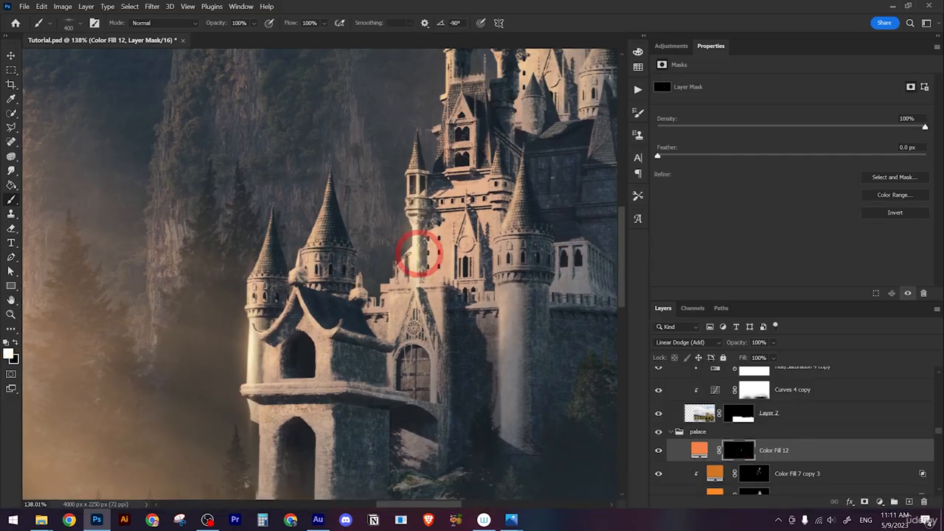
pyautogui.moveTo(440, 303); pyautogui.dragTo(443, 283)
pyautogui.moveTo(500, 284); pyautogui.dragTo(506, 354)
pyautogui.scroll(-9, 534, 342)
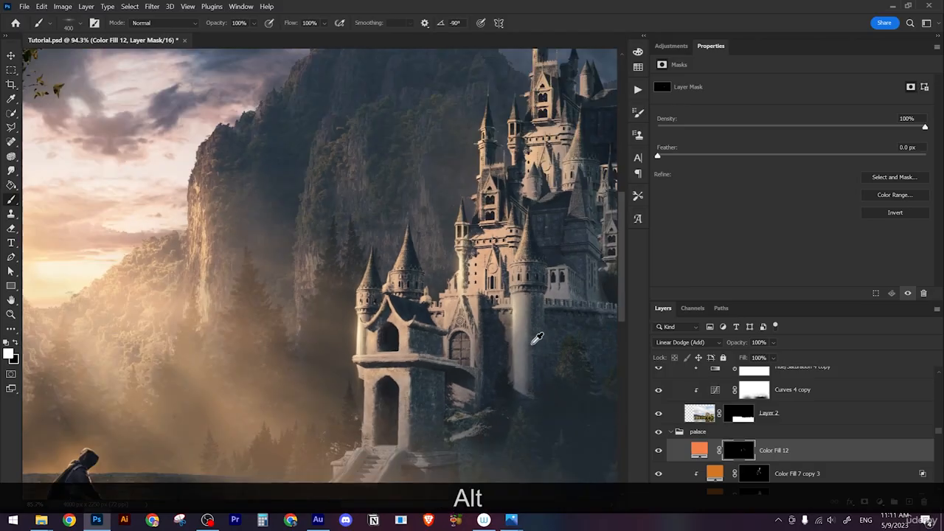
pyautogui.scroll(8, 540, 341)
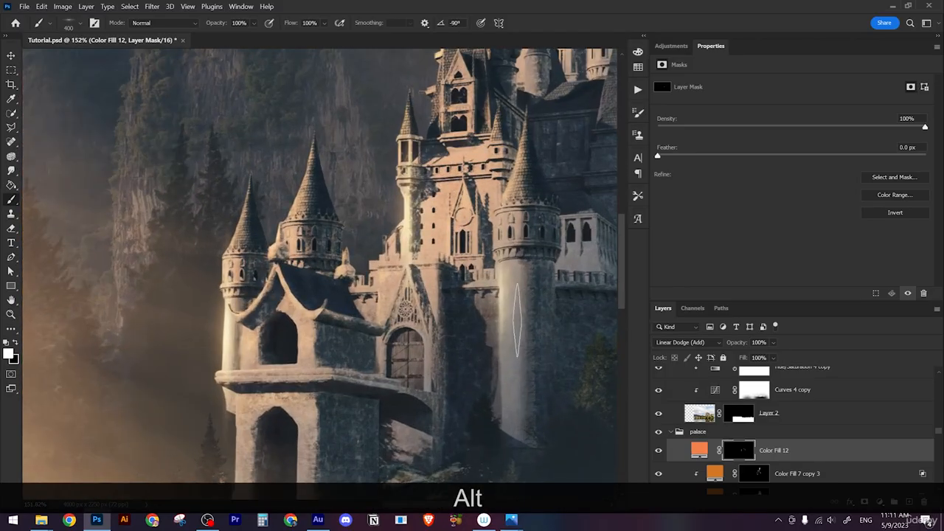
# Step: Paint white vertical highlights on the mask along the sunlit sides of the two slim turrets higher up the castle
pyautogui.press('x')
pyautogui.press('space')
pyautogui.moveTo(506, 321); pyautogui.dragTo(447, 373)
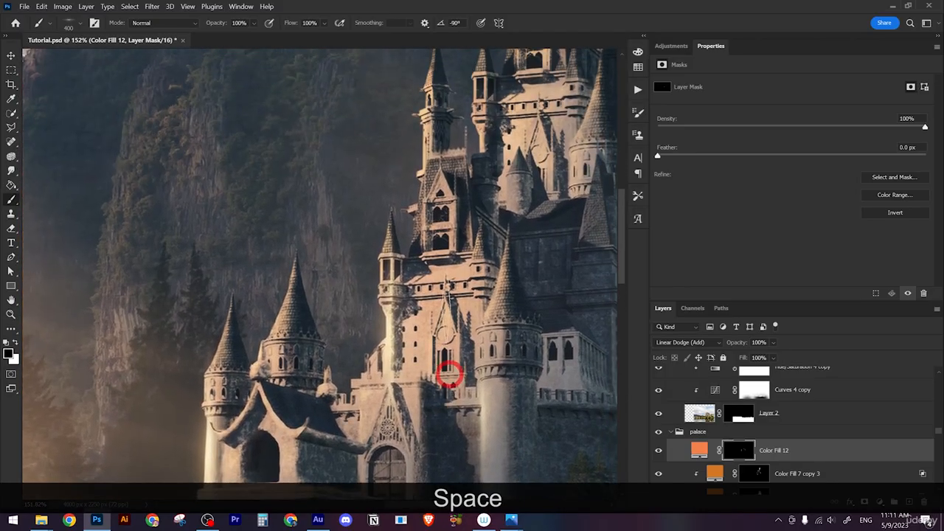
pyautogui.press('x')
pyautogui.moveTo(429, 174); pyautogui.dragTo(429, 95)
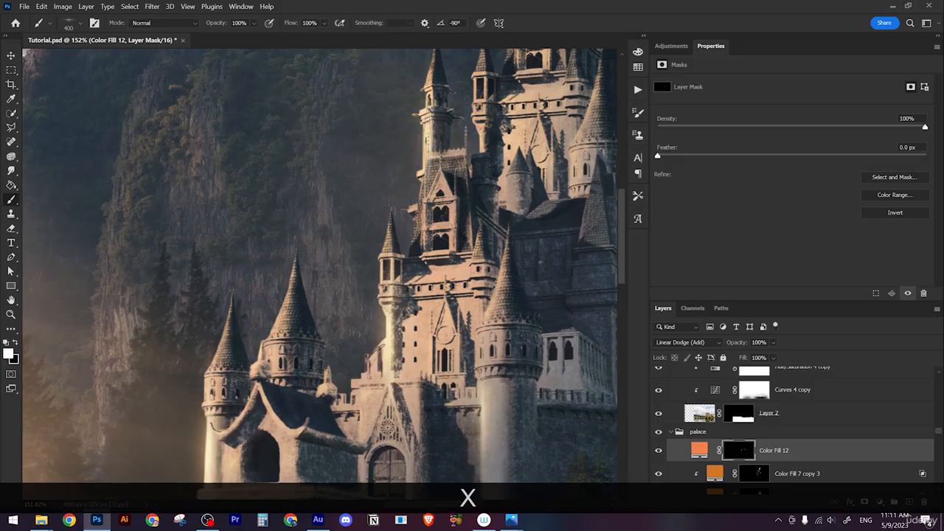
pyautogui.press('space')
pyautogui.moveTo(434, 140)
pyautogui.mouseDown()
pyautogui.moveTo(415, 273)
pyautogui.moveTo(422, 259)
pyautogui.moveTo(400, 245)
pyautogui.mouseUp()
pyautogui.moveTo(444, 211); pyautogui.dragTo(447, 232)
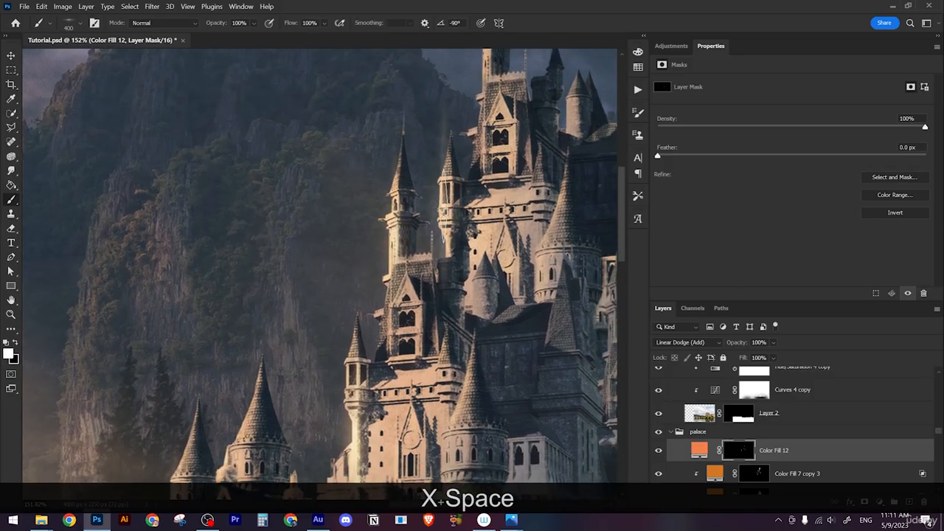
pyautogui.scroll(-6, 478, 288)
pyautogui.press('space')
pyautogui.moveTo(445, 292); pyautogui.dragTo(438, 288)
pyautogui.scroll(5, 437, 288)
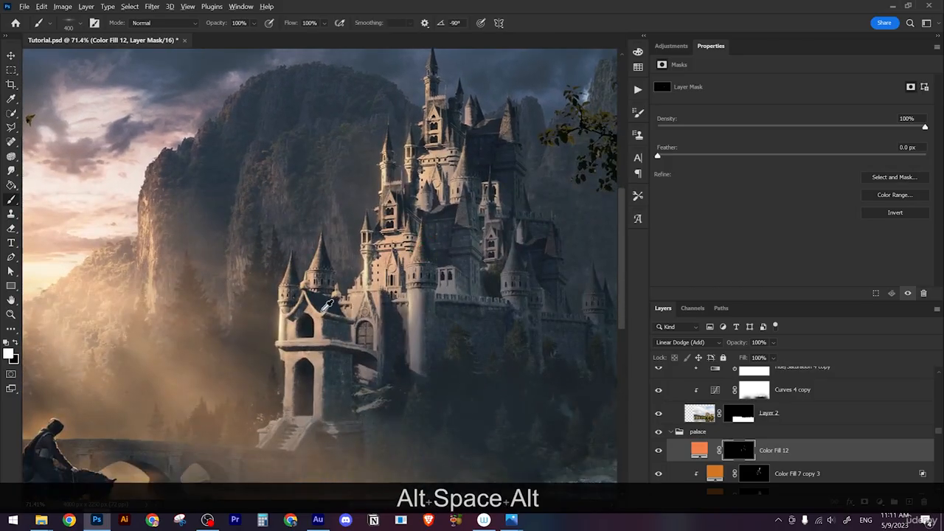
# Step: Reduce the brush to 200 px, paint a small highlight on the turret behind the front tower, and undo the last stroke
pyautogui.press('[')
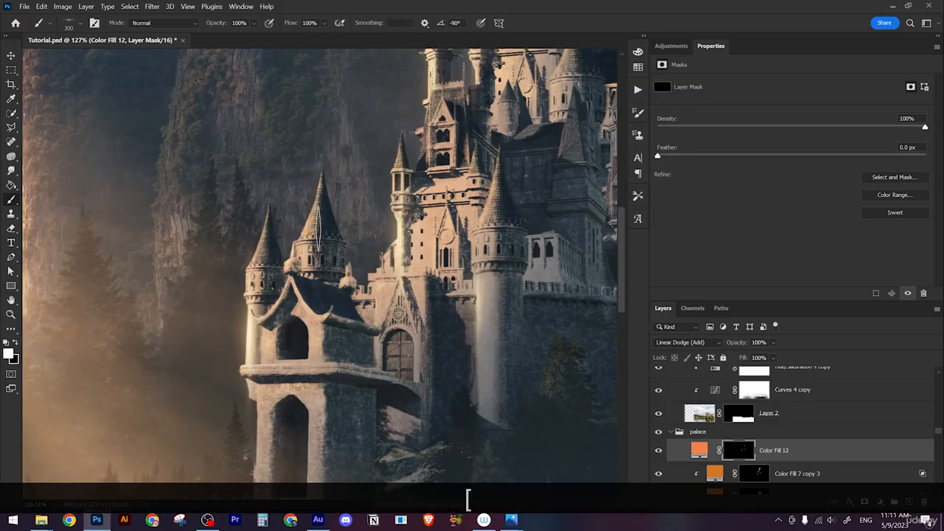
pyautogui.press('[')
pyautogui.press('[')
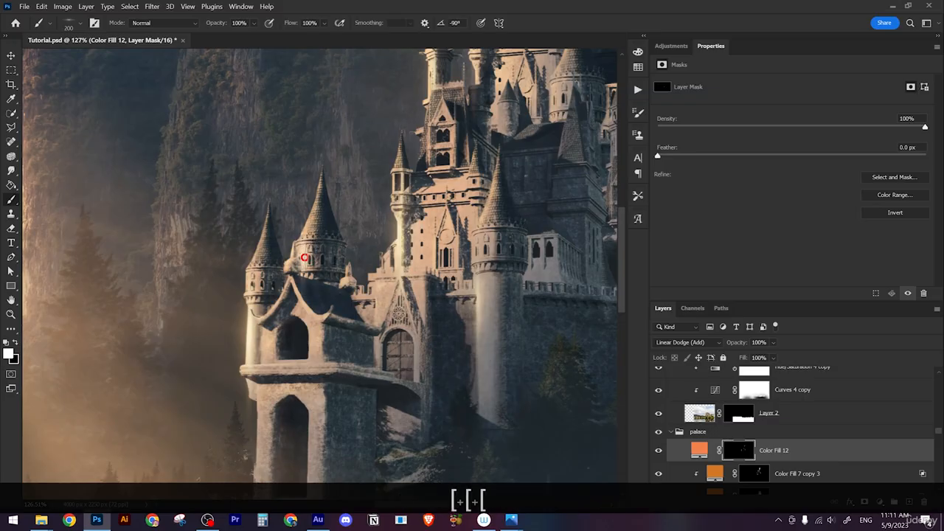
pyautogui.scroll(-3, 304, 257)
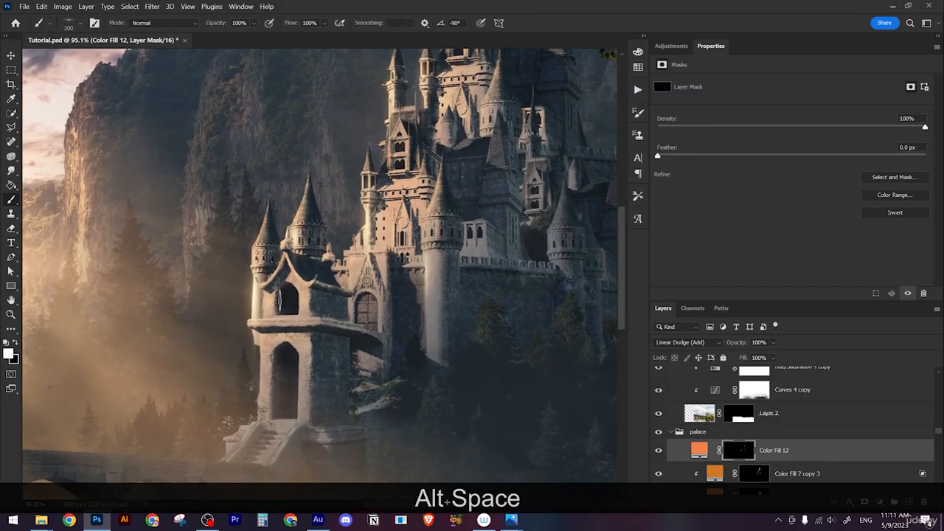
pyautogui.scroll(-2, 309, 325)
pyautogui.scroll(2, 320, 327)
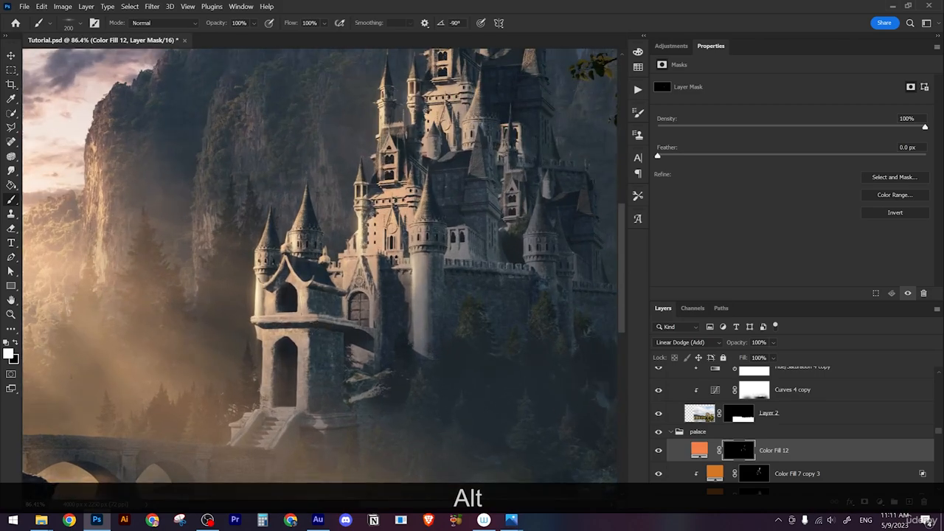
pyautogui.hotkey('ctrl', 'z')
pyautogui.scroll(3, 375, 227)
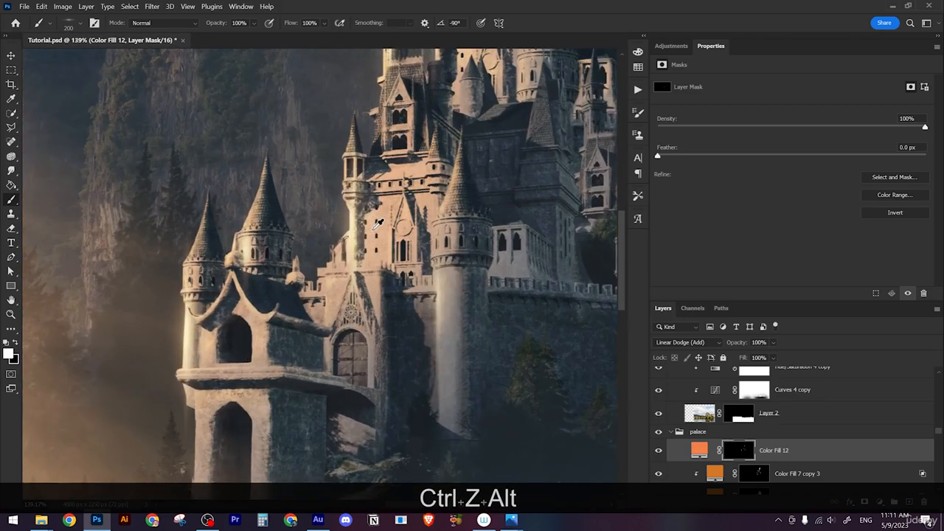
# Step: Try a small white highlight with the 200 px brush on the upper castle facade, and undo it
pyautogui.press('x')
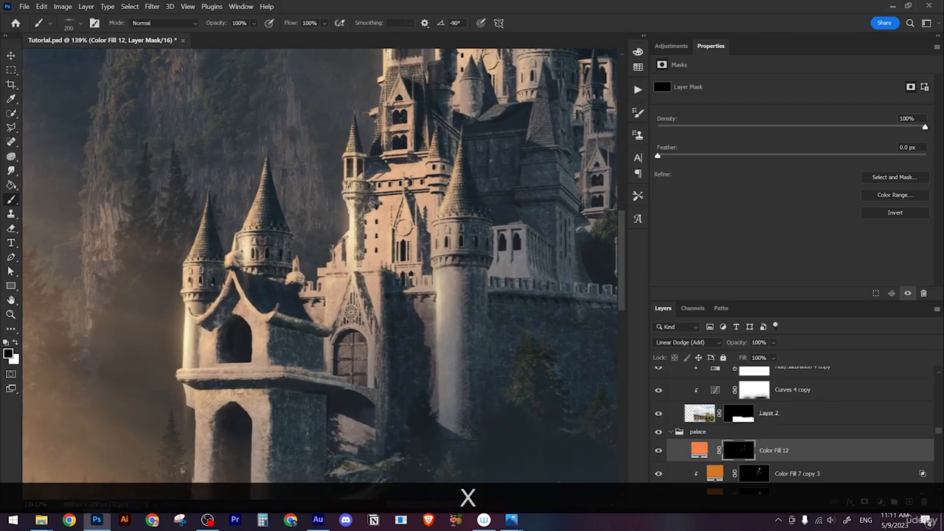
pyautogui.moveTo(356, 251); pyautogui.dragTo(240, 369)
pyautogui.moveTo(329, 232); pyautogui.dragTo(313, 262)
pyautogui.press('x')
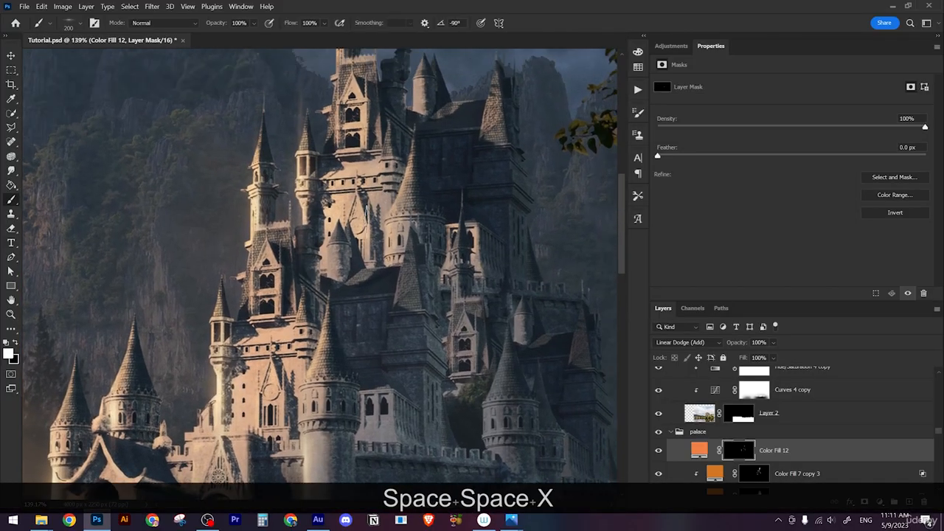
pyautogui.scroll(-3, 332, 270)
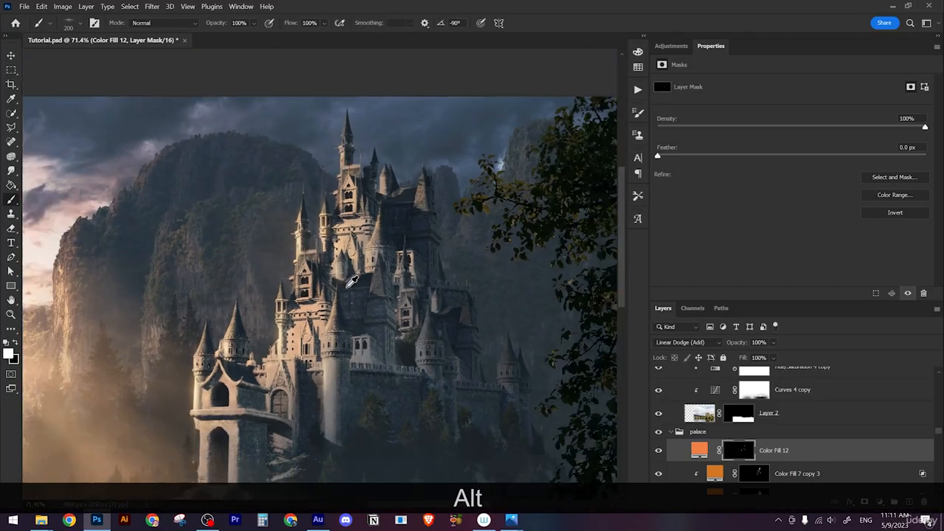
pyautogui.scroll(4, 352, 282)
pyautogui.hotkey('ctrl', 'z')
# Step: Enlarge the brush to 600 px and paint a white vertical highlight on the mask over the upper gabled tower
pyautogui.moveTo(340, 199); pyautogui.dragTo(337, 273)
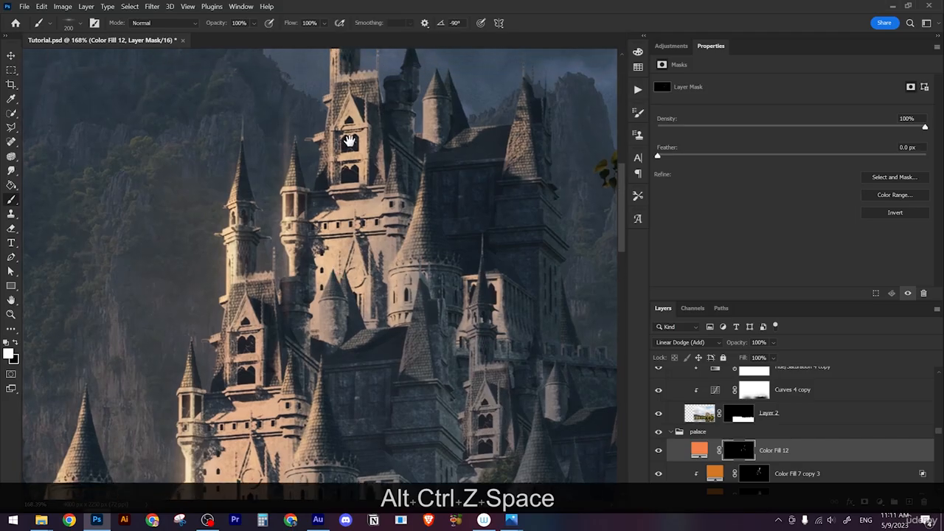
pyautogui.press(']')
pyautogui.press(']')
pyautogui.press(']')
pyautogui.press(']')
pyautogui.press(']')
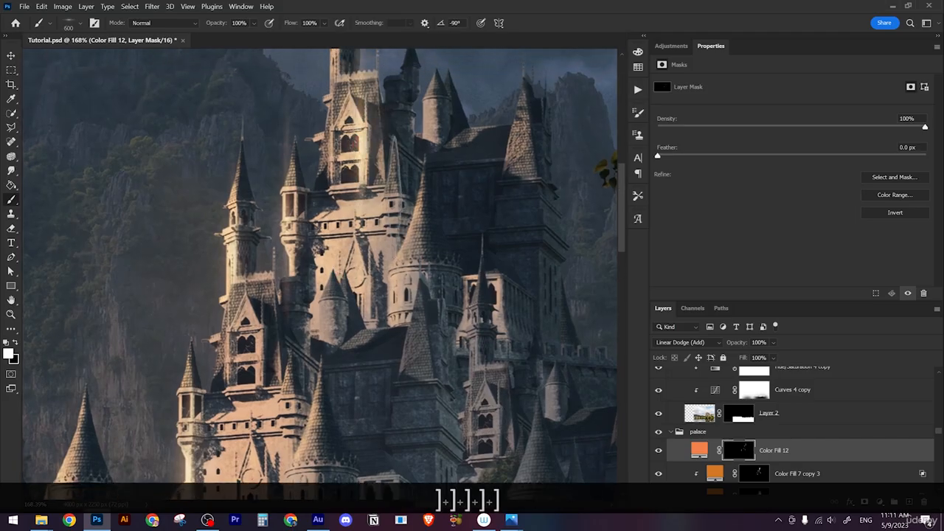
pyautogui.scroll(-4, 411, 200)
pyautogui.scroll(-1, 411, 199)
pyautogui.moveTo(409, 205); pyautogui.dragTo(401, 149)
pyautogui.scroll(-6, 401, 152)
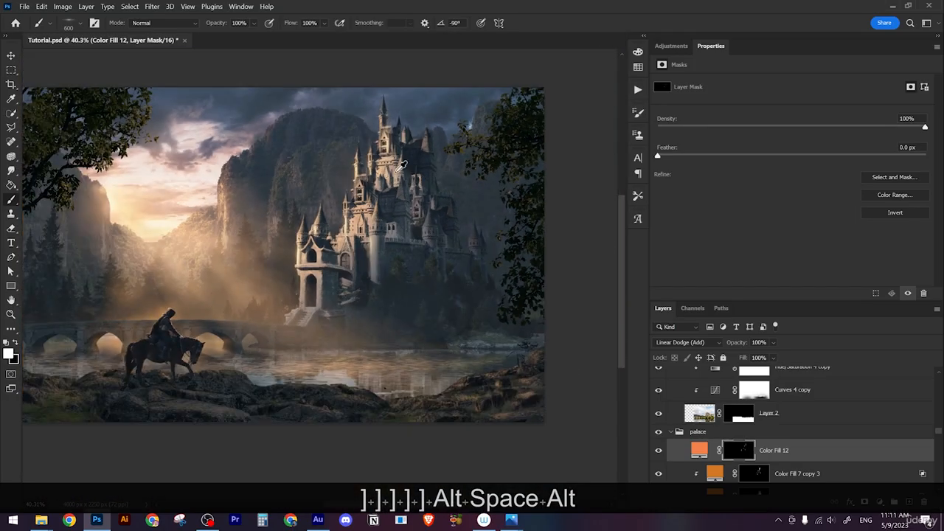
# Step: Paint a tall vertical highlight on the mask along the castle's topmost spire tower, and switch the painting colour to black
pyautogui.scroll(6, 380, 124)
pyautogui.scroll(2, 384, 122)
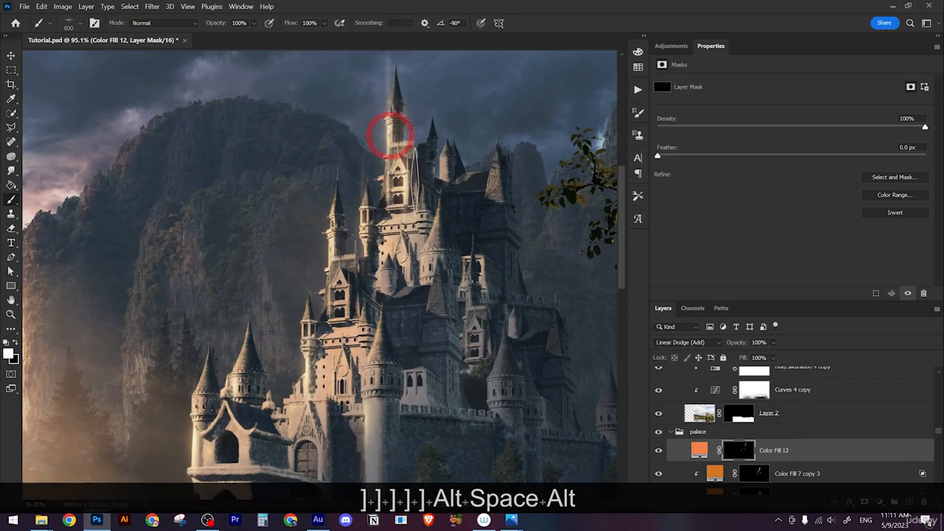
pyautogui.scroll(-6, 390, 133)
pyautogui.scroll(-4, 435, 190)
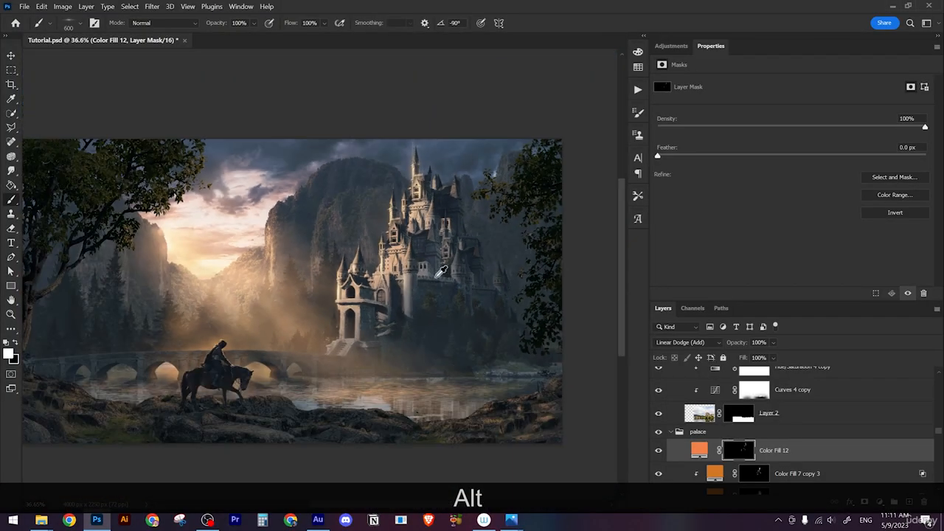
pyautogui.scroll(4, 426, 287)
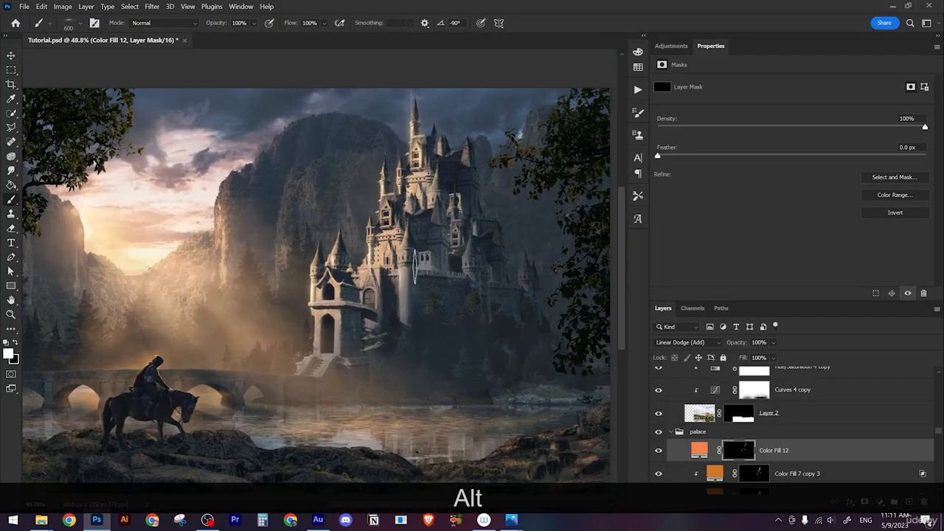
pyautogui.press('x')
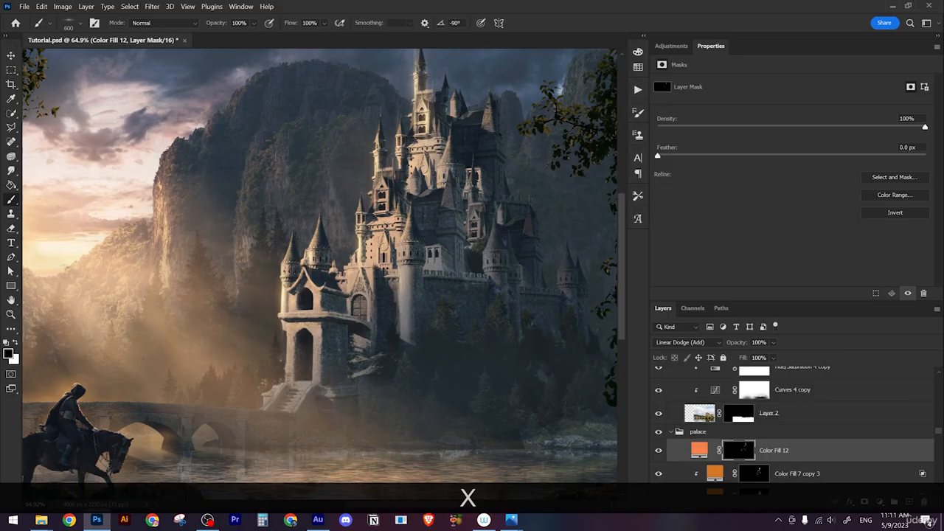
pyautogui.scroll(-1, 367, 284)
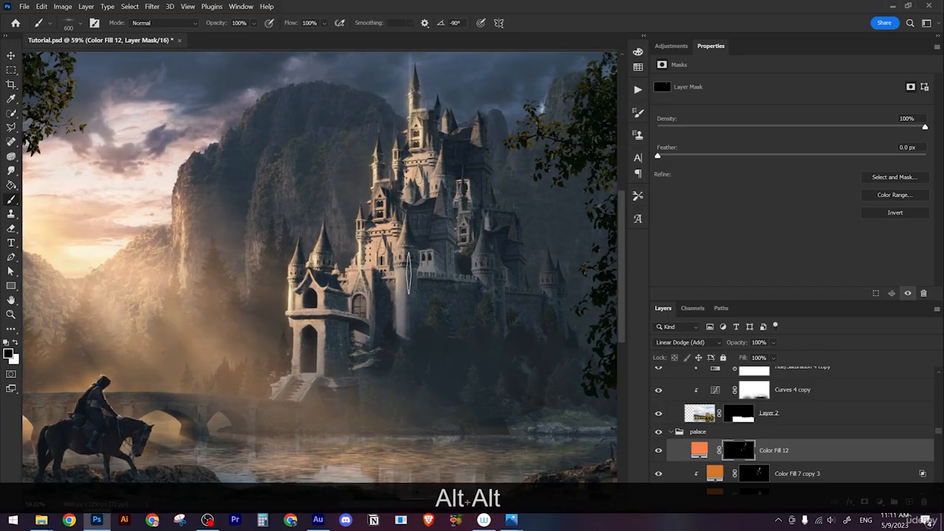
# Step: Try black and white strokes with the Energy 1 brush across the castle's sunlit side, undoing each one
pyautogui.rightClick(397, 214)
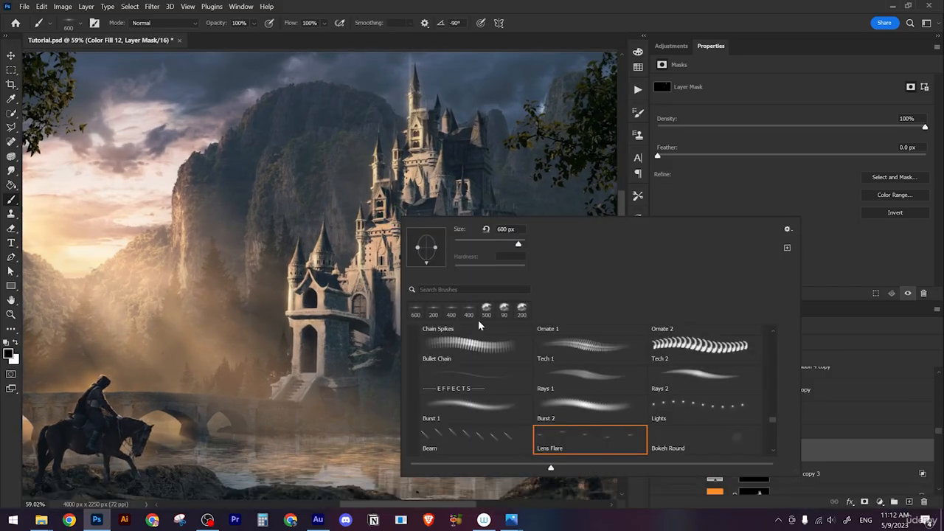
pyautogui.scroll(-3, 771, 420)
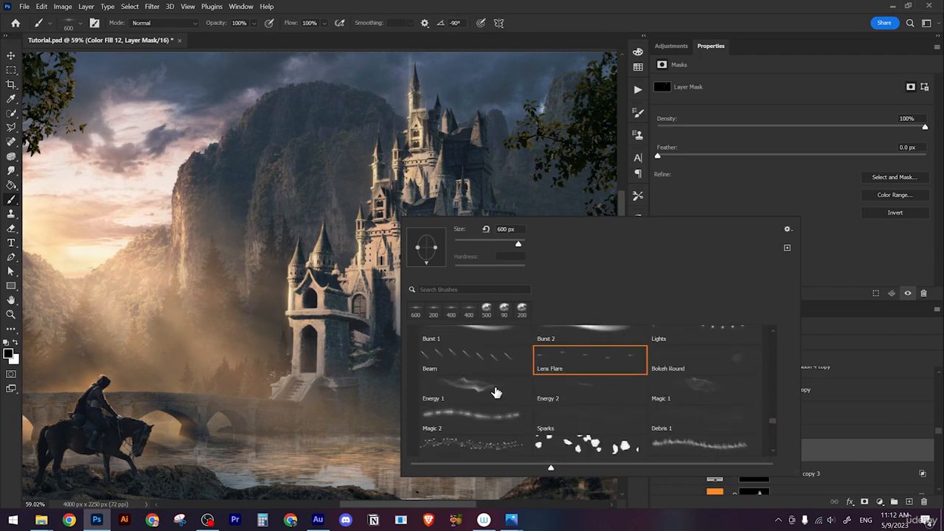
pyautogui.click(496, 390)
pyautogui.moveTo(366, 222); pyautogui.dragTo(358, 282)
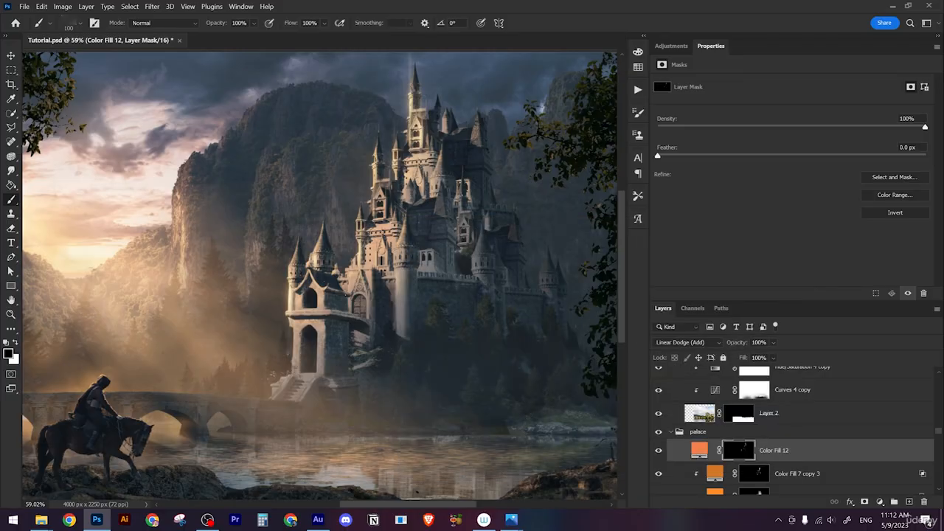
pyautogui.hotkey('ctrl', 'z')
pyautogui.press('x')
pyautogui.moveTo(370, 206); pyautogui.dragTo(351, 301)
pyautogui.hotkey('ctrl', 'z')
# Step: Switch to the Magic 2 brush, and undo a test dab made beside the lower slim turret
pyautogui.rightClick(395, 250)
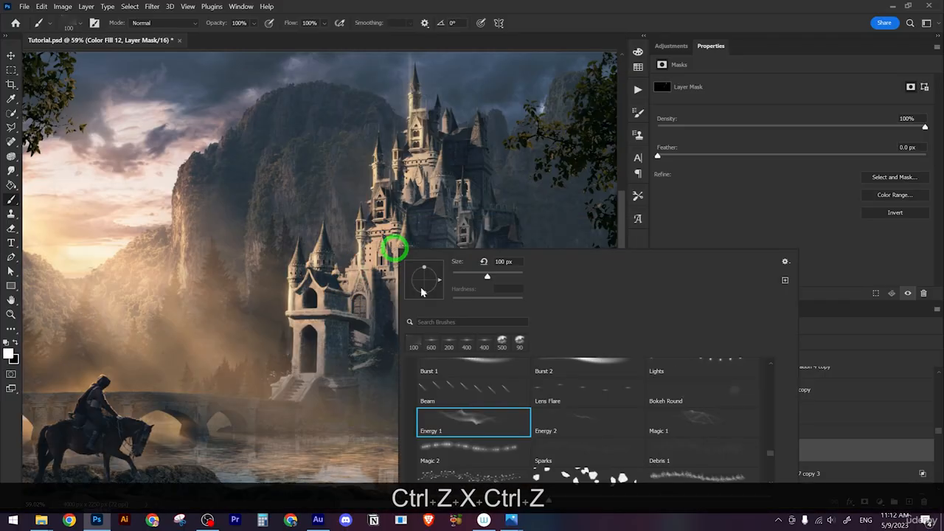
pyautogui.click(479, 452)
pyautogui.click(344, 267)
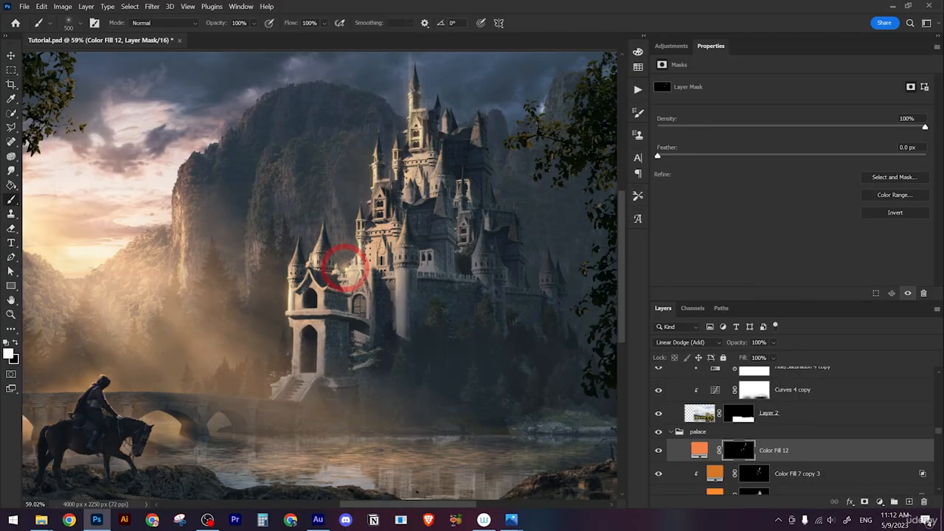
pyautogui.hotkey('ctrl', 'z')
# Step: Undo the full-flow glow and, with brush flow lowered to 23%, dab soft white glow over the castle's middle facade
pyautogui.scroll(2, 368, 265)
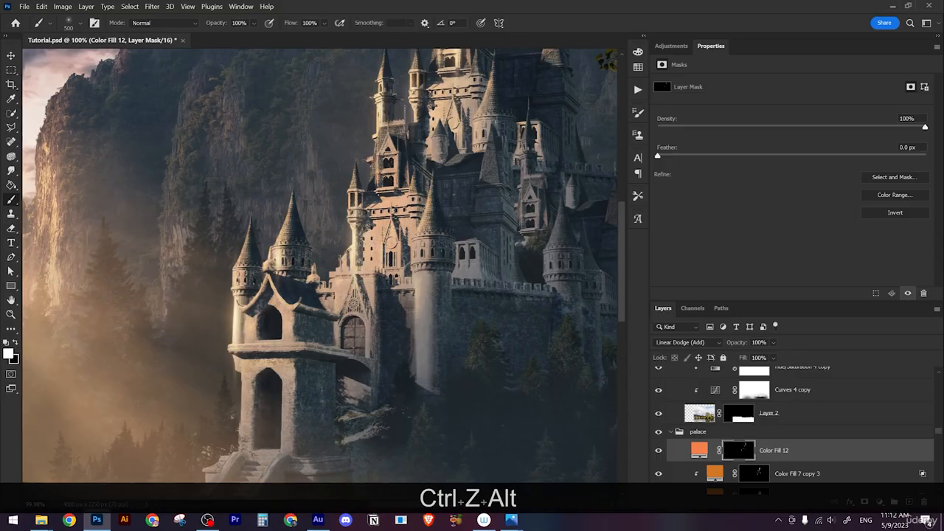
pyautogui.scroll(-3, 389, 244)
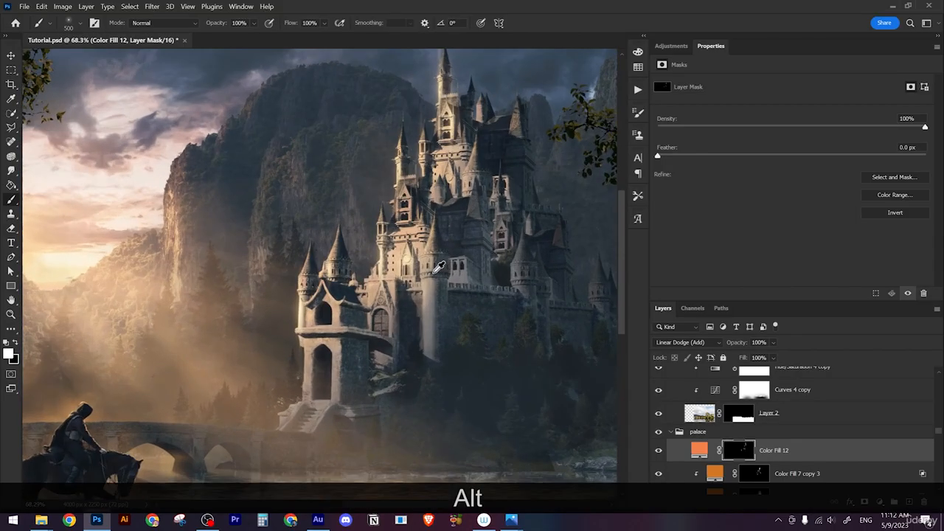
pyautogui.scroll(1, 439, 268)
pyautogui.hotkey('ctrl', 'alt', 'z')
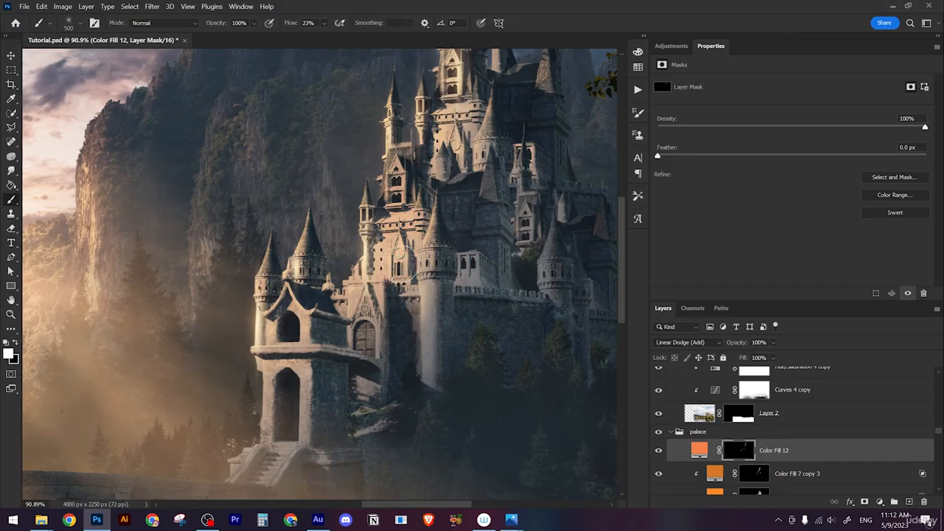
pyautogui.click(361, 312)
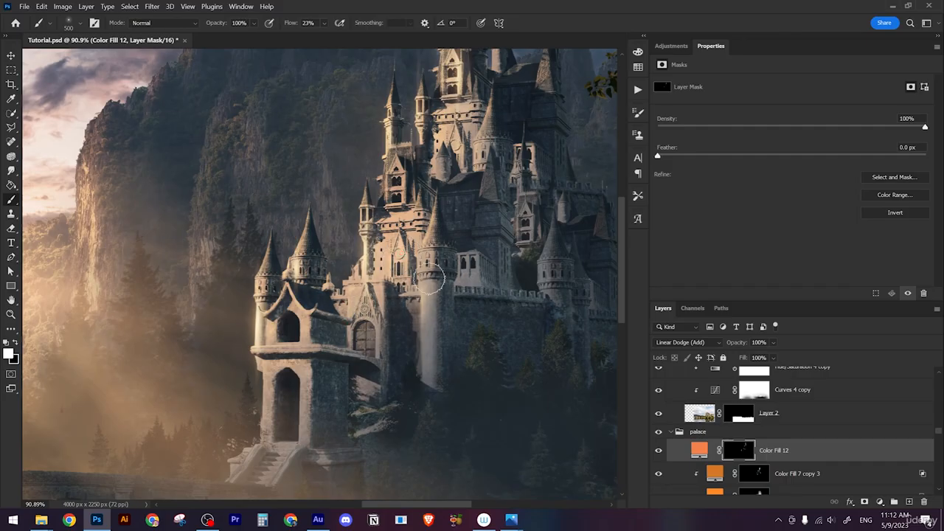
pyautogui.click(429, 279)
pyautogui.click(389, 219)
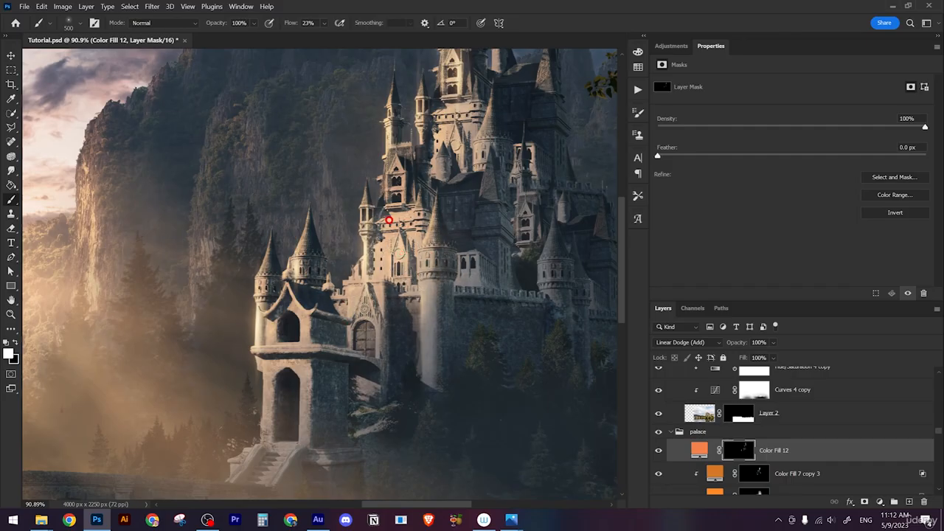
# Step: Extend the soft 23% flow glow on the mask across the upper gabled towers and turrets
pyautogui.press('space')
pyautogui.moveTo(399, 171); pyautogui.dragTo(388, 228)
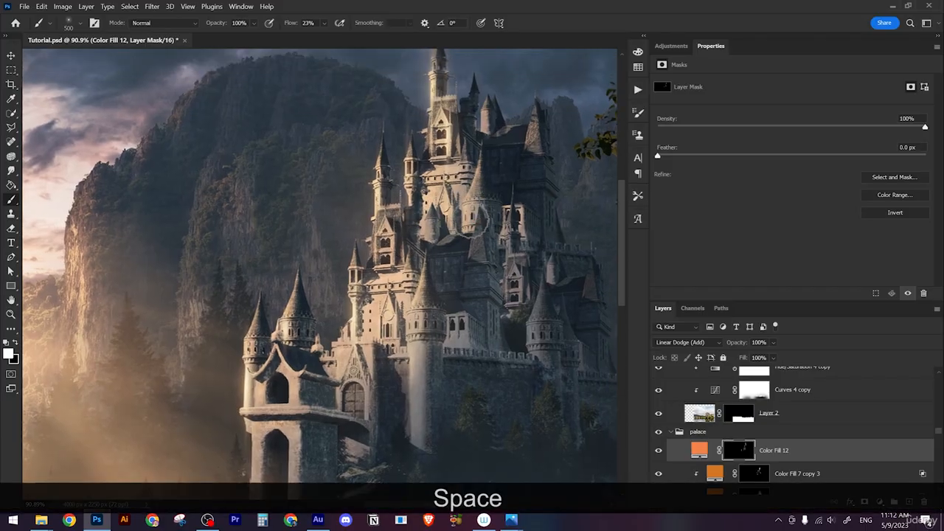
pyautogui.press('space')
pyautogui.moveTo(403, 208); pyautogui.dragTo(403, 172)
pyautogui.press('space')
pyautogui.moveTo(302, 270); pyautogui.dragTo(350, 211)
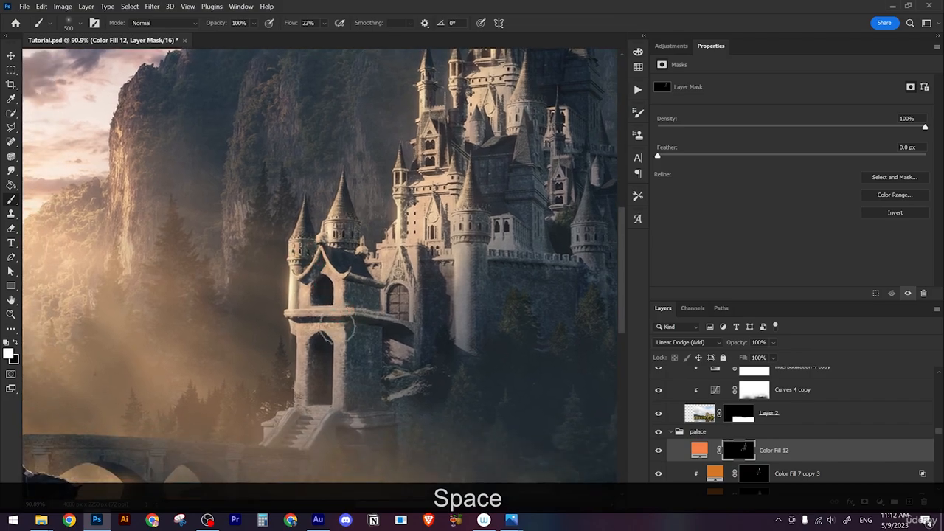
# Step: Dab more soft glow on the Color Fill 12 mask over the front gate tower and the castle's middle facade
pyautogui.press('space')
pyautogui.moveTo(332, 312); pyautogui.dragTo(335, 275)
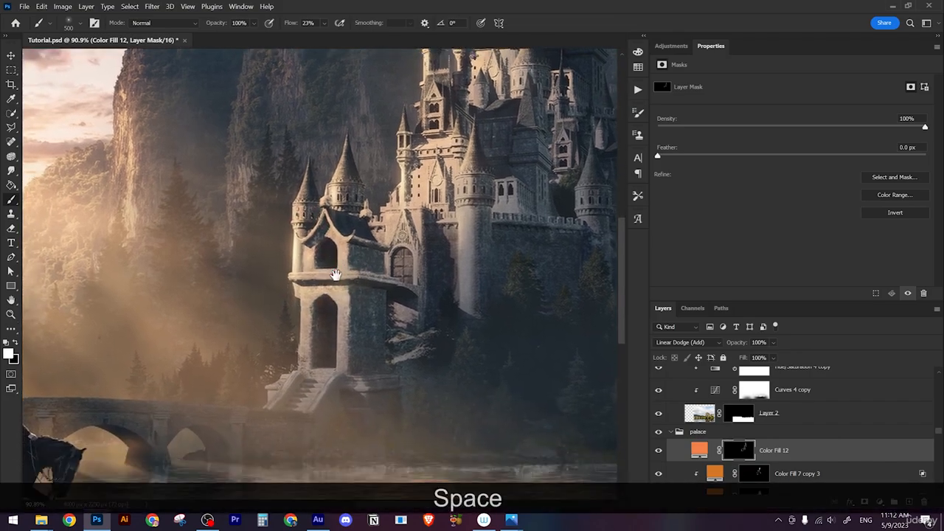
pyautogui.click(343, 323)
pyautogui.scroll(-8, 348, 325)
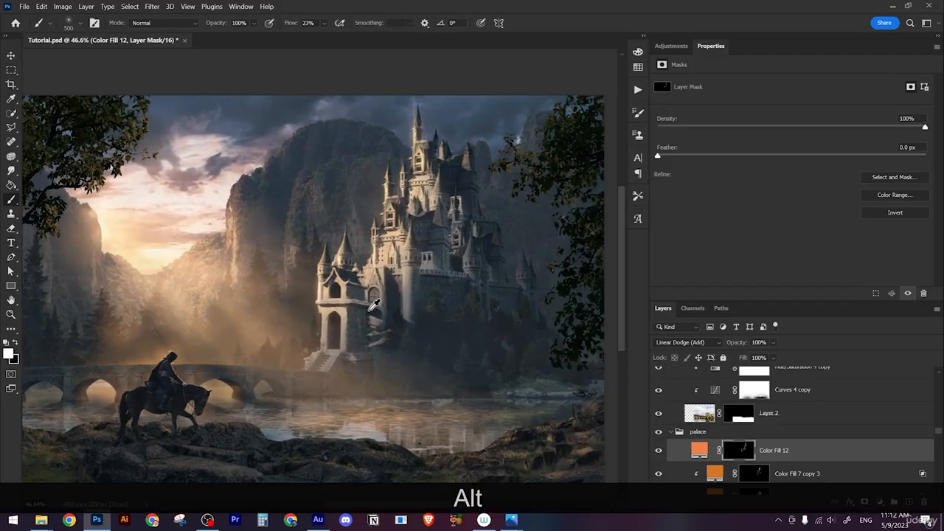
pyautogui.scroll(6, 373, 250)
pyautogui.scroll(1, 377, 245)
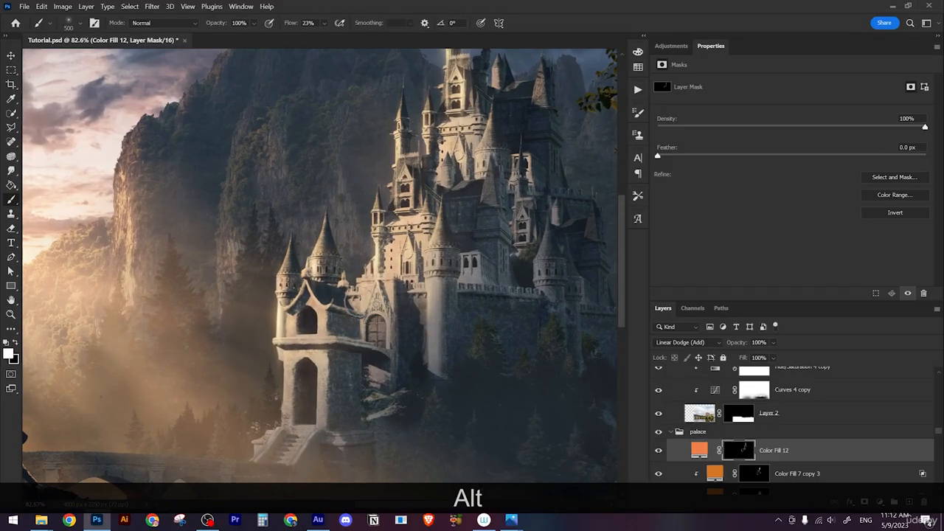
pyautogui.click(411, 249)
pyautogui.click(410, 227)
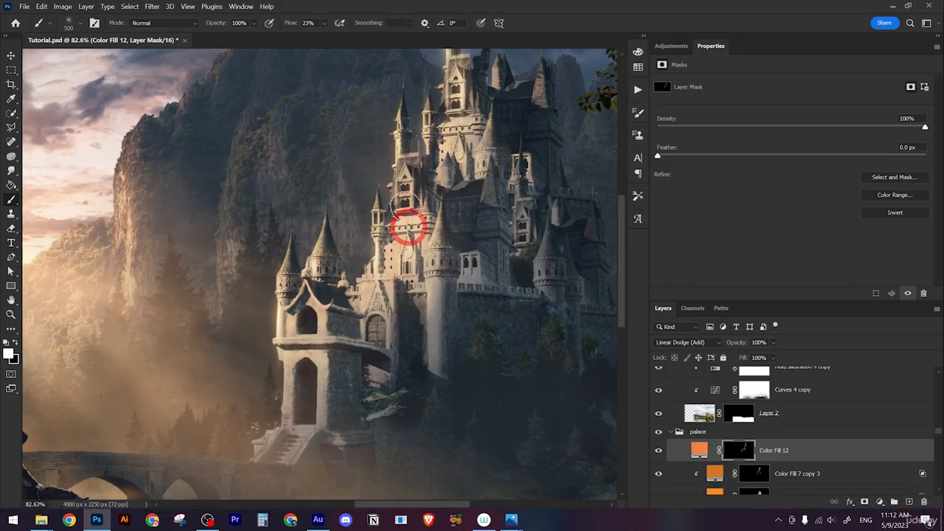
# Step: Examine the castle's new glow up close and against the whole composite
pyautogui.press('space')
pyautogui.moveTo(423, 158); pyautogui.dragTo(371, 233)
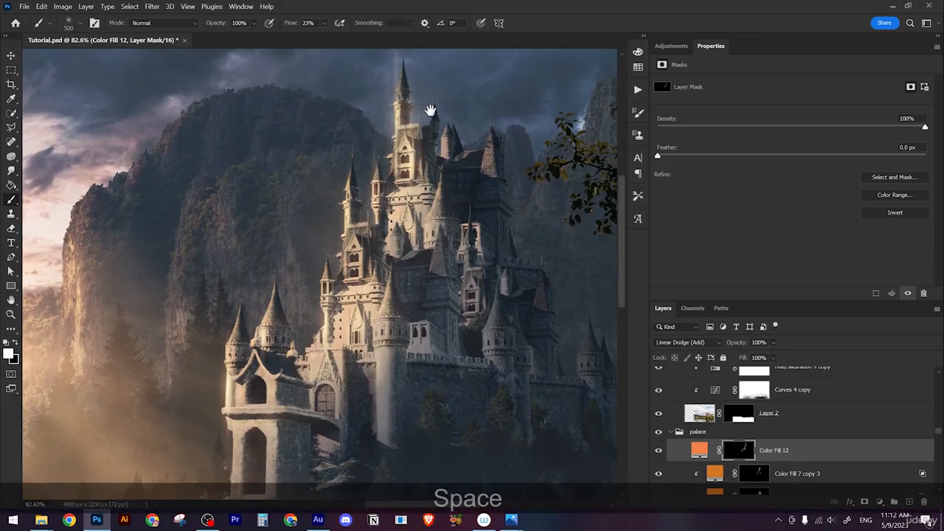
pyautogui.scroll(-6, 433, 148)
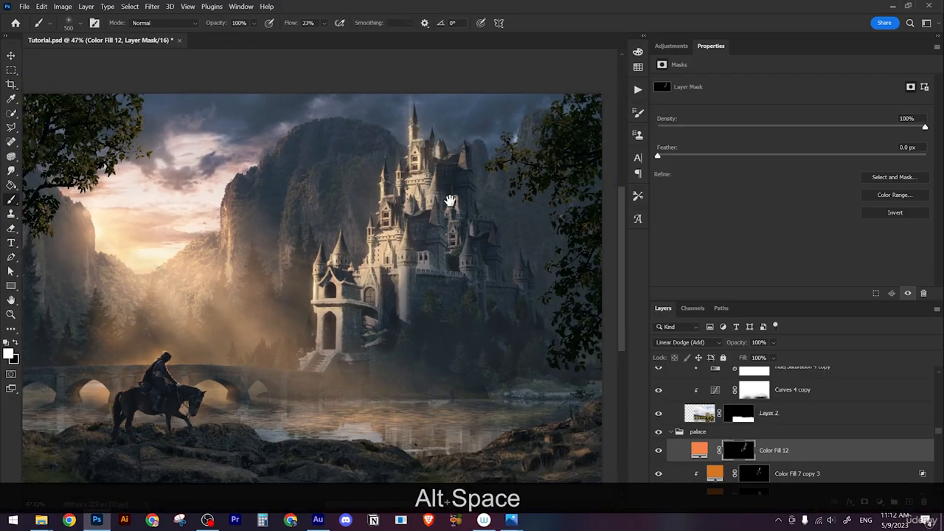
pyautogui.moveTo(438, 242); pyautogui.dragTo(424, 230)
pyautogui.scroll(-5, 263, 185)
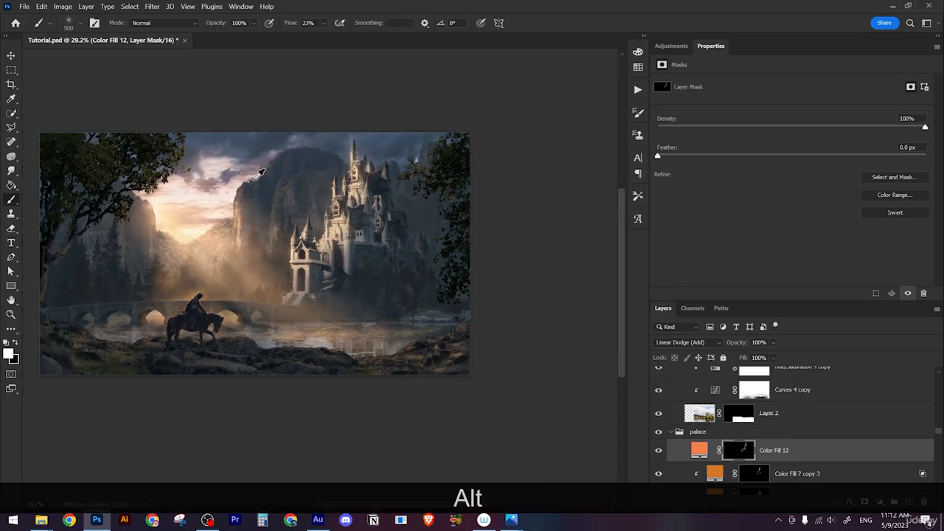
pyautogui.scroll(5, 319, 220)
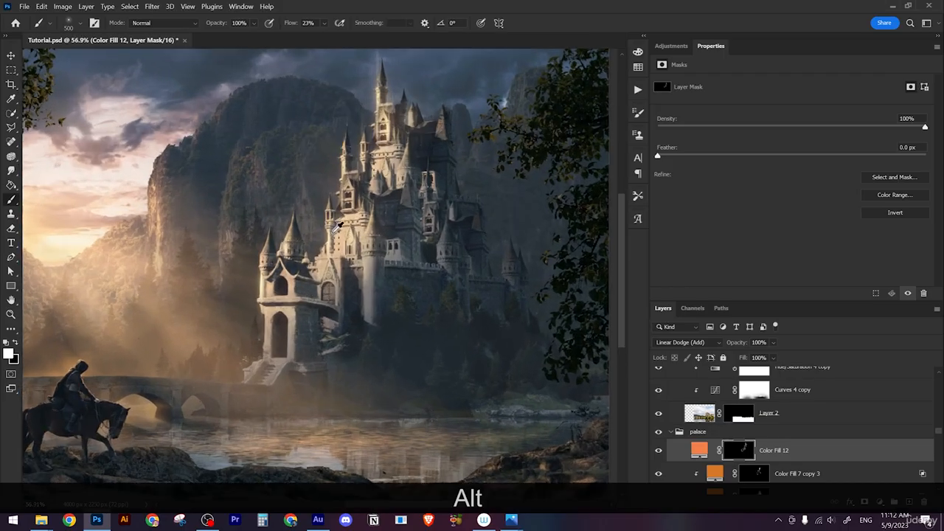
pyautogui.scroll(-8, 341, 228)
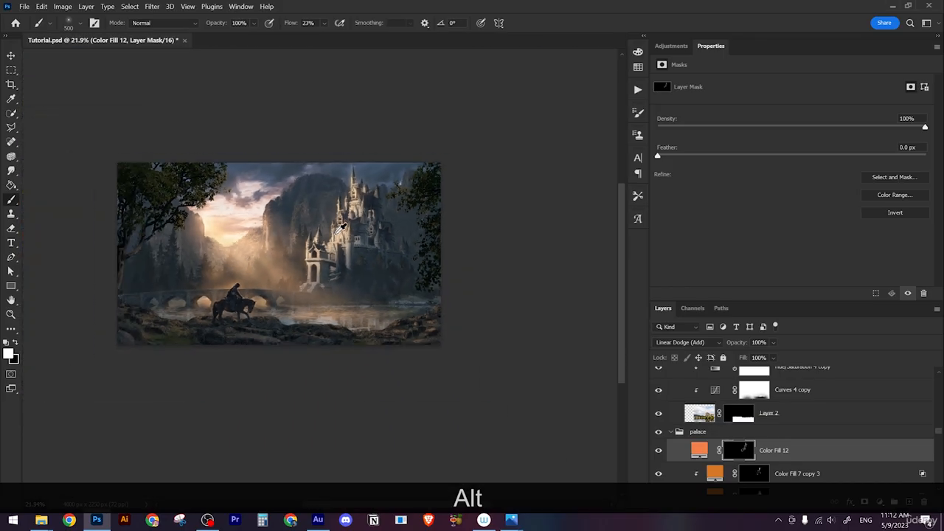
pyautogui.scroll(4, 341, 225)
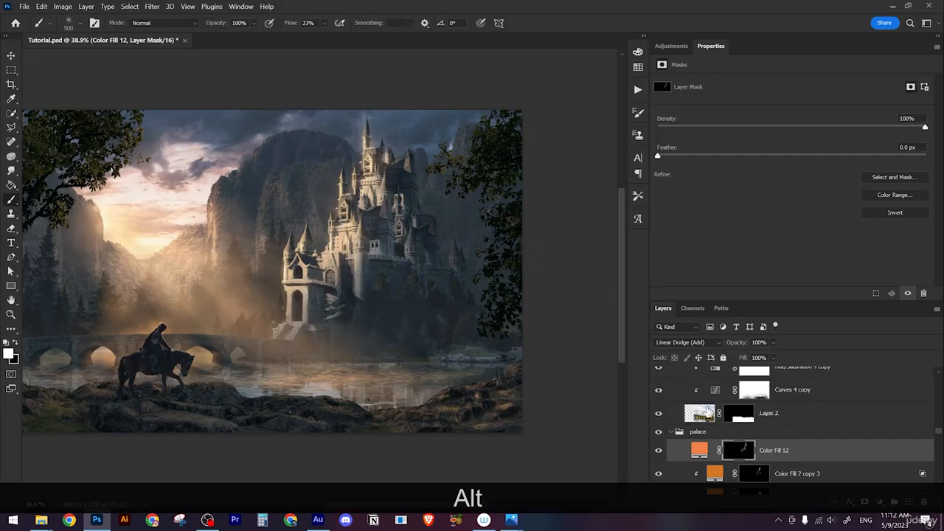
# Step: Compare the composite with and without the Color Fill 12 layer
pyautogui.click(659, 451)
pyautogui.click(659, 452)
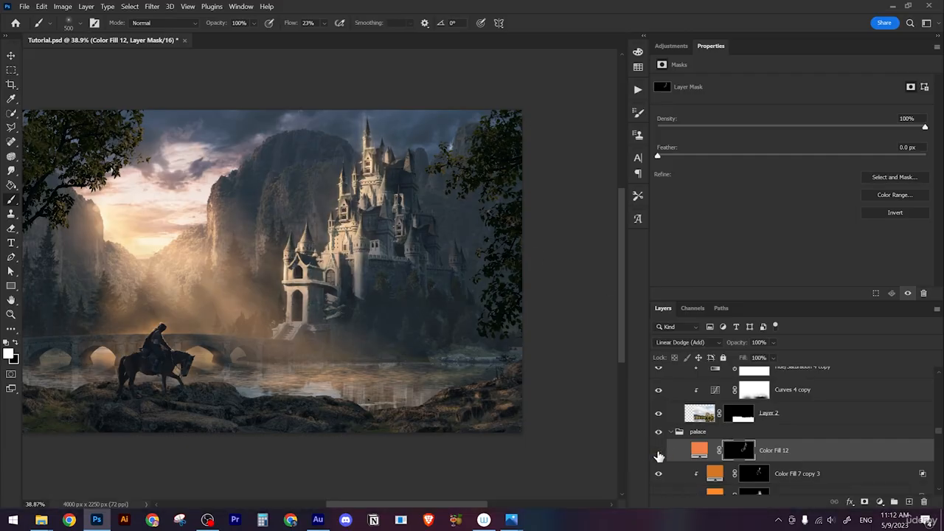
pyautogui.click(658, 452)
pyautogui.click(659, 452)
pyautogui.click(659, 451)
pyautogui.click(659, 451)
pyautogui.click(659, 451)
pyautogui.click(659, 452)
pyautogui.doubleClick(712, 452)
pyautogui.click(607, 185)
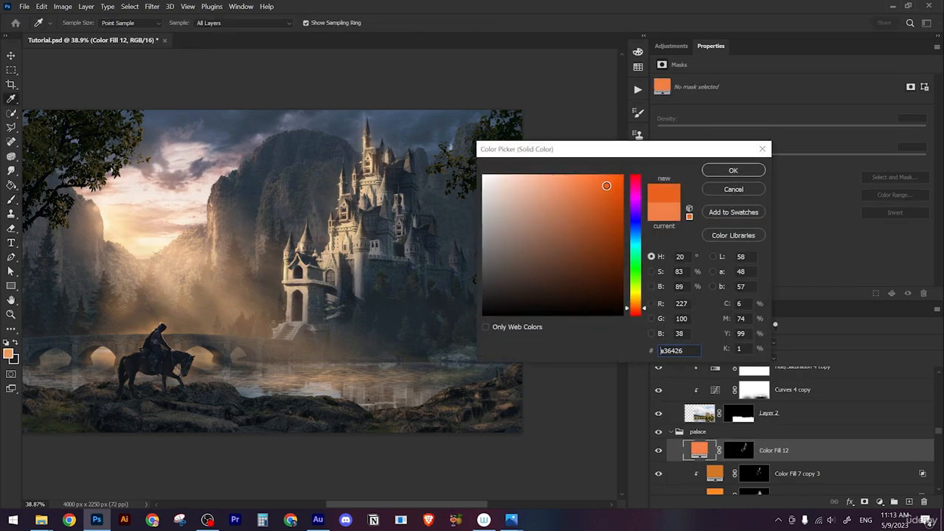
pyautogui.moveTo(596, 184)
pyautogui.mouseDown()
pyautogui.moveTo(600, 206)
pyautogui.moveTo(598, 199)
pyautogui.mouseUp()
pyautogui.moveTo(631, 308); pyautogui.dragTo(631, 306)
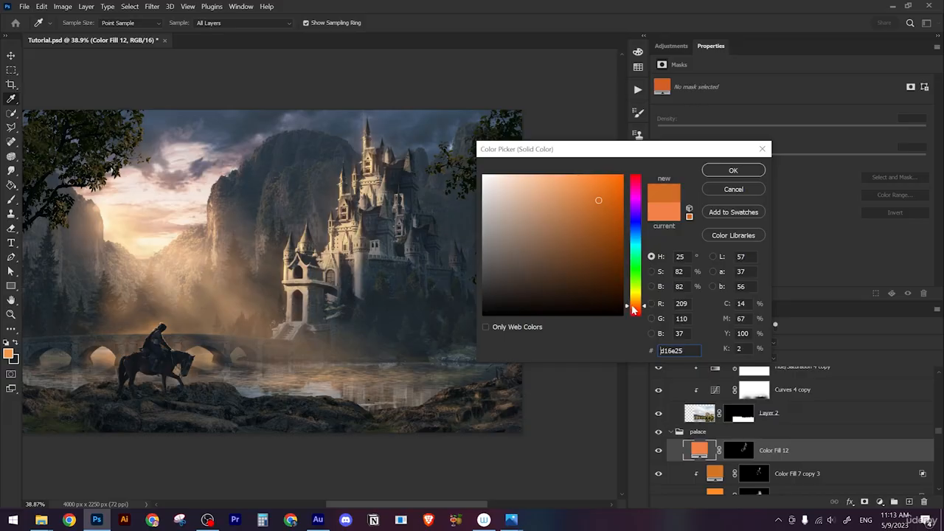
pyautogui.moveTo(602, 190); pyautogui.dragTo(597, 184)
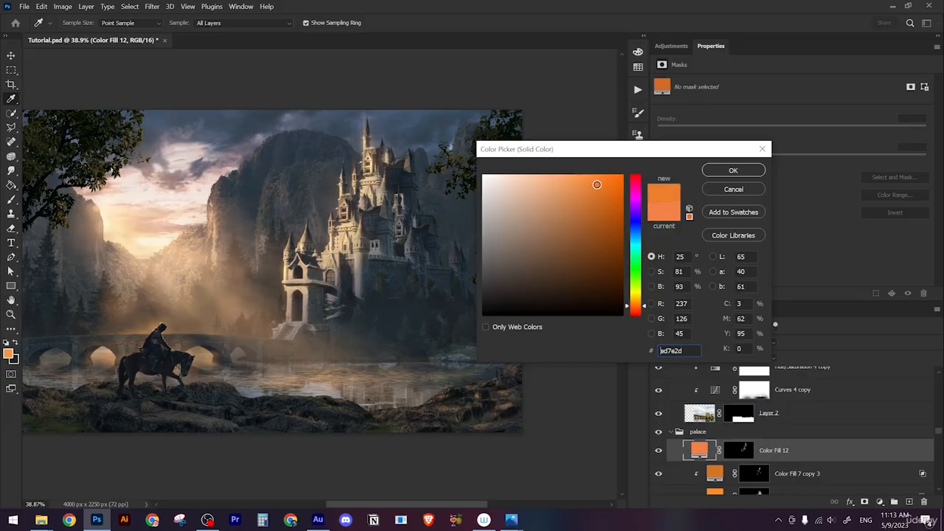
pyautogui.click(726, 192)
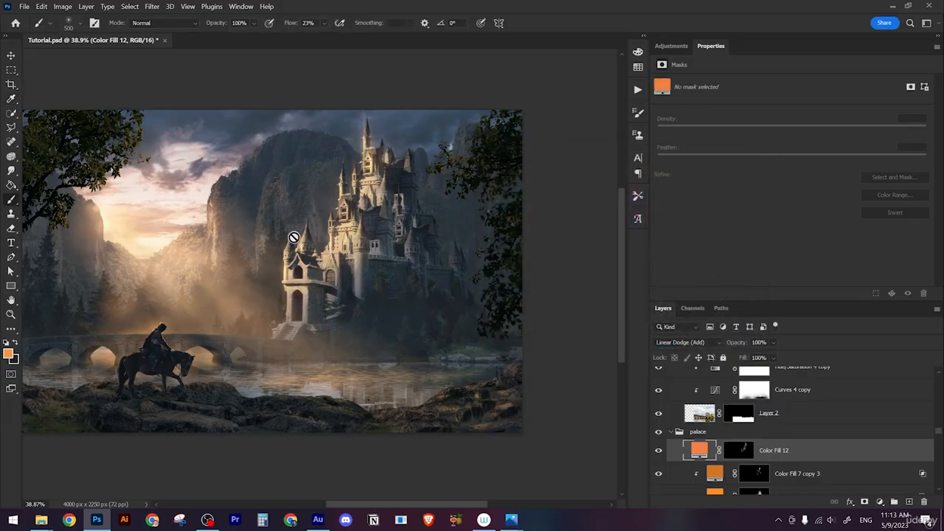
# Step: Check what the Color Fill 7 copy 3 layer contributes to the castle lighting by toggling its visibility
pyautogui.scroll(-3, 330, 288)
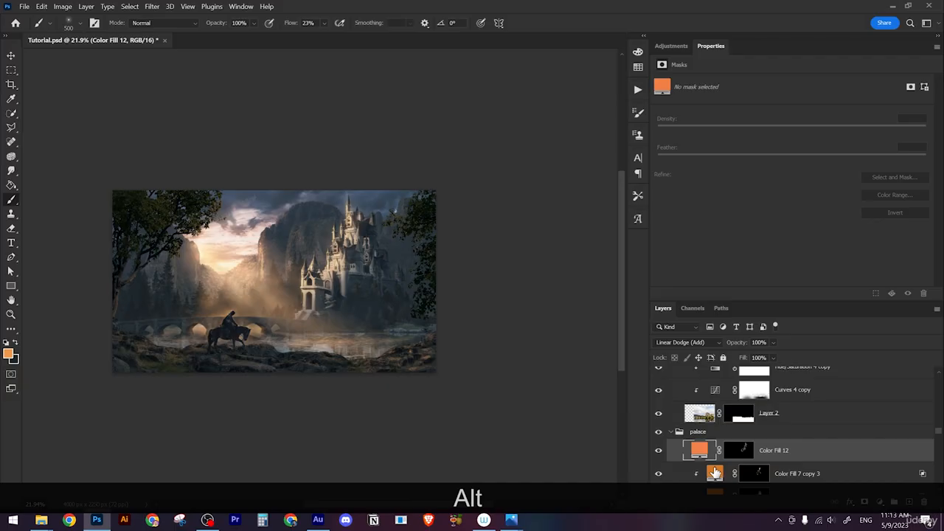
pyautogui.click(658, 475)
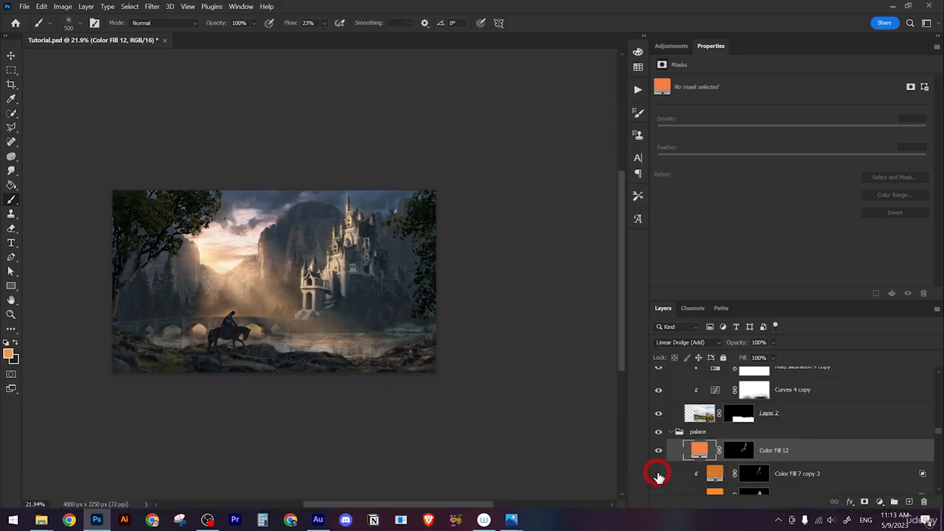
pyautogui.scroll(-1, 288, 296)
pyautogui.scroll(4, 288, 297)
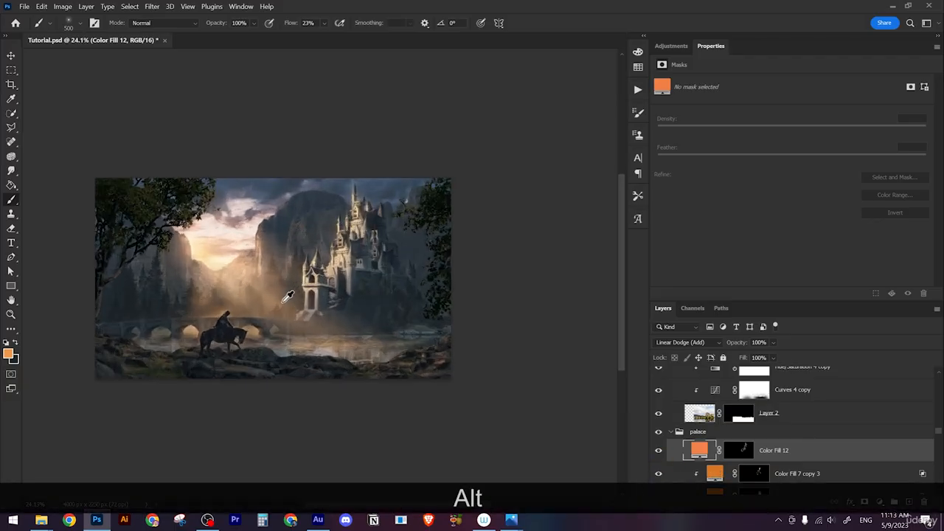
pyautogui.scroll(6, 288, 296)
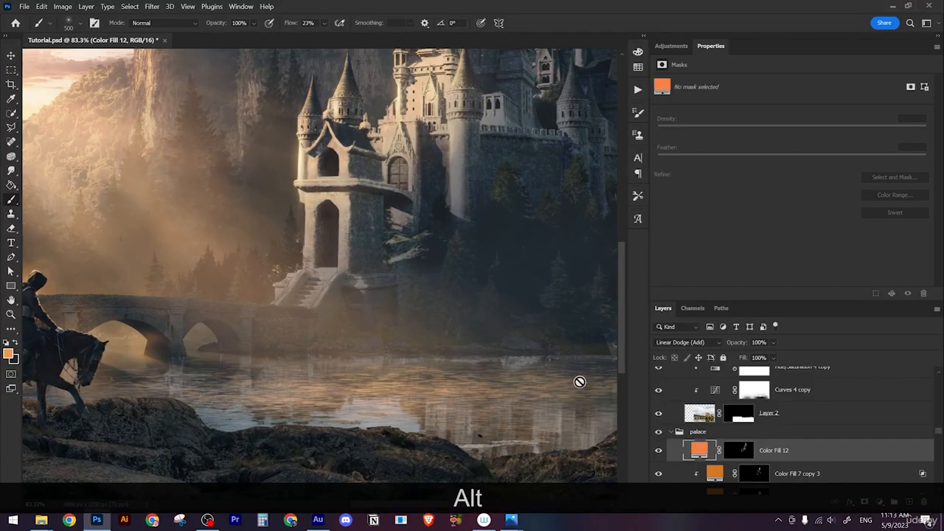
pyautogui.scroll(-1, 716, 456)
pyautogui.scroll(-1, 716, 456)
pyautogui.click(714, 428)
pyautogui.press('b')
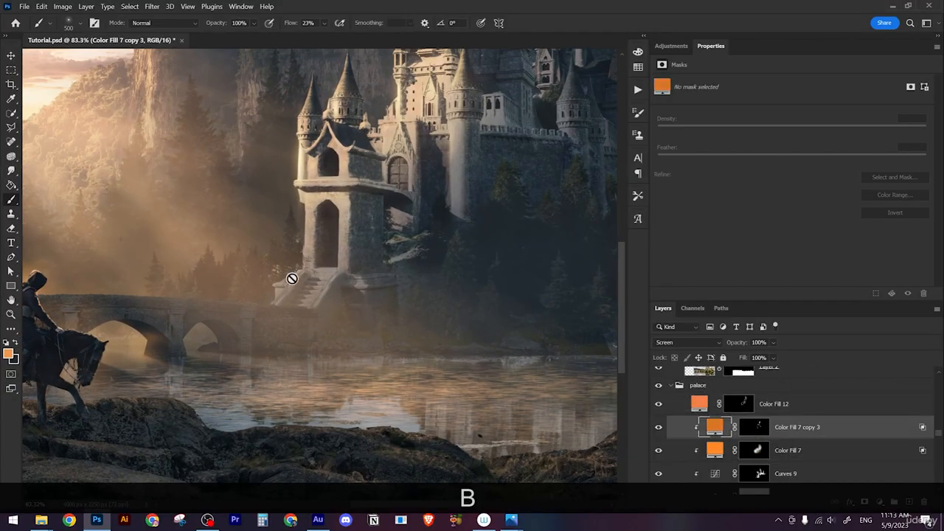
pyautogui.click(663, 429)
# Step: Dab white on the Color Fill 7 mask beside the castle's entrance stairs with a soft 500 px brush from General Brushes
pyautogui.click(754, 450)
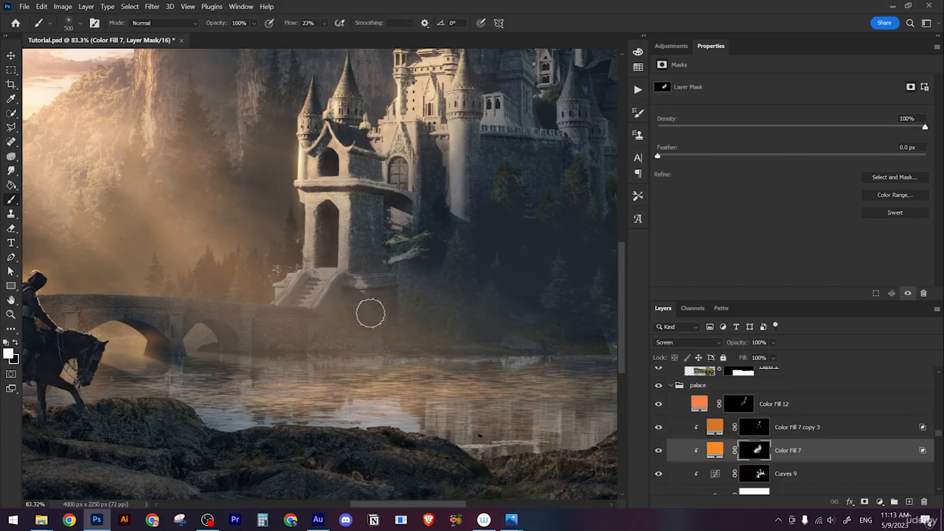
pyautogui.press('b')
pyautogui.rightClick(365, 302)
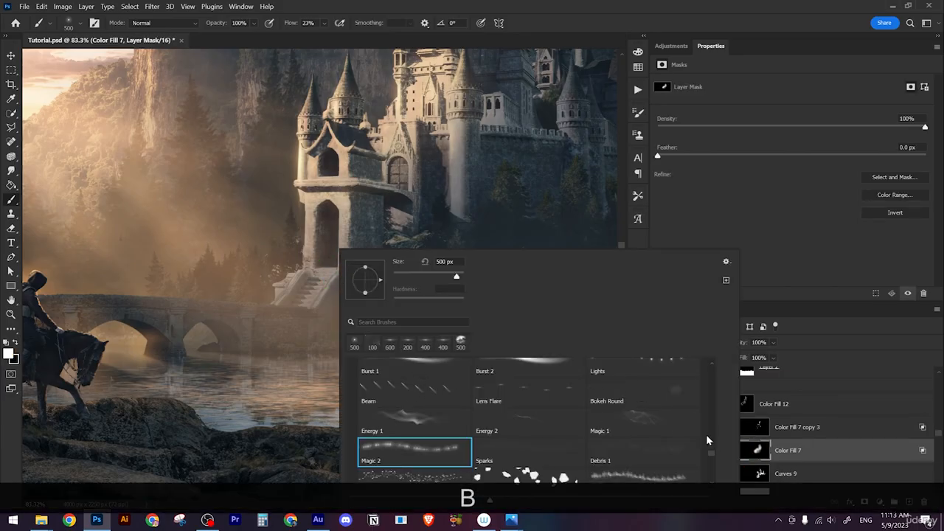
pyautogui.moveTo(709, 458); pyautogui.dragTo(712, 369)
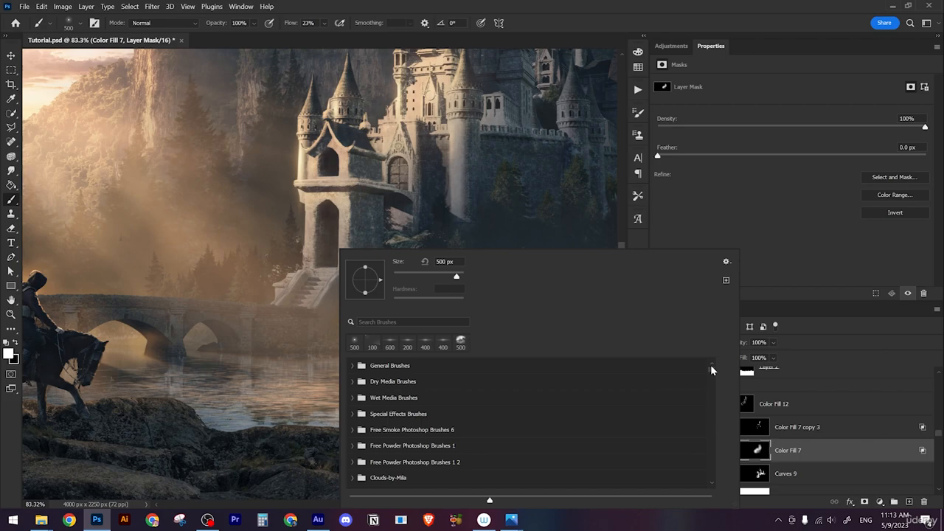
pyautogui.click(354, 365)
pyautogui.click(416, 388)
pyautogui.click(261, 276)
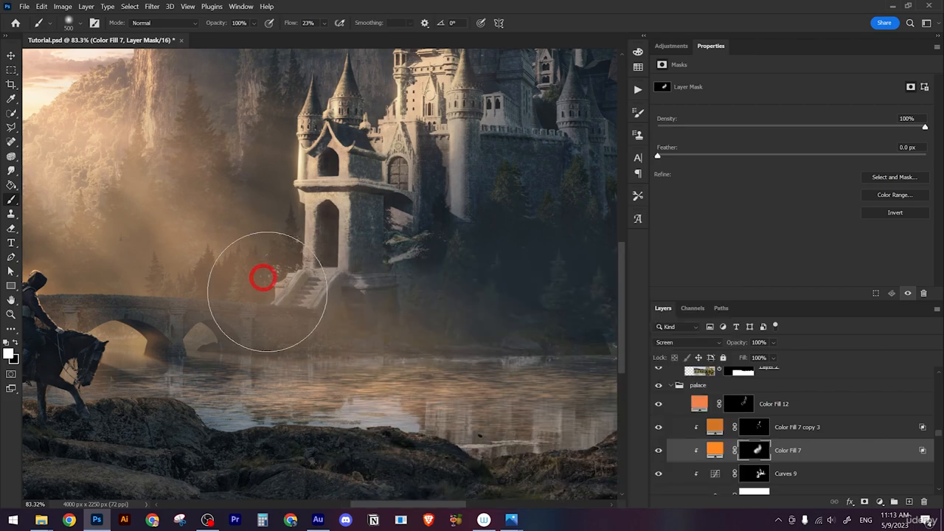
pyautogui.scroll(-6, 283, 289)
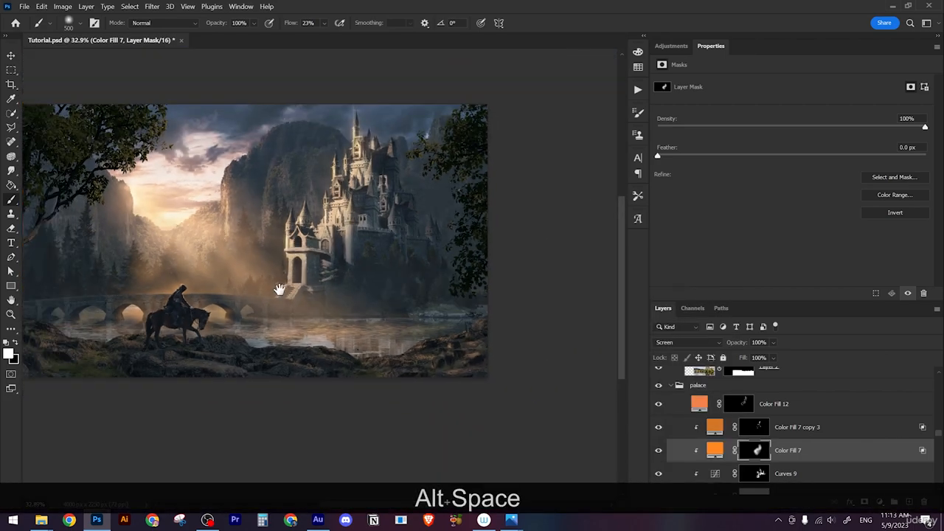
pyautogui.moveTo(283, 291); pyautogui.dragTo(347, 305)
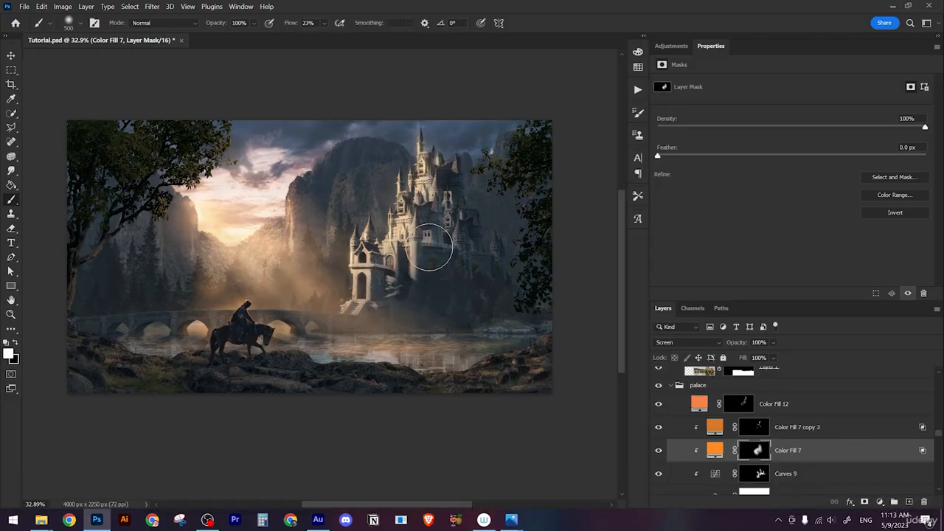
pyautogui.scroll(-1, 410, 249)
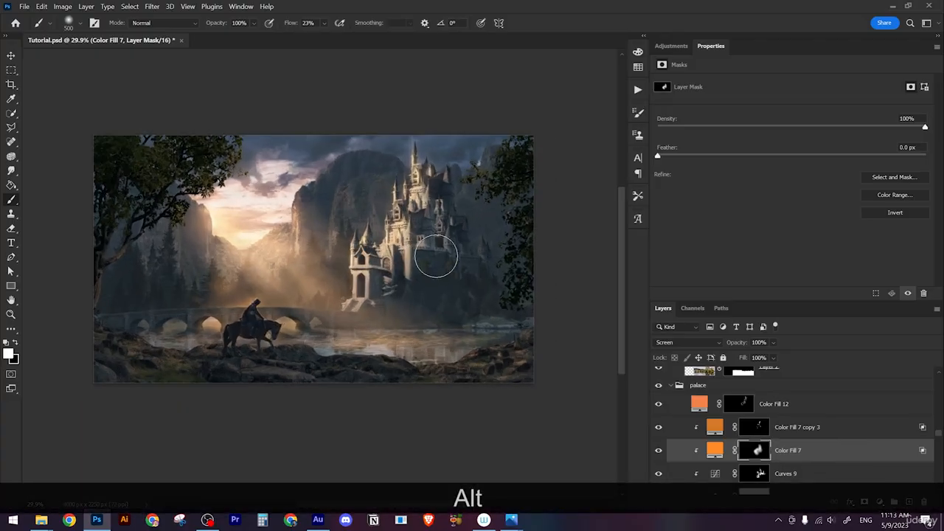
pyautogui.scroll(-4, 444, 253)
pyautogui.scroll(5, 380, 310)
pyautogui.moveTo(352, 284); pyautogui.dragTo(418, 322)
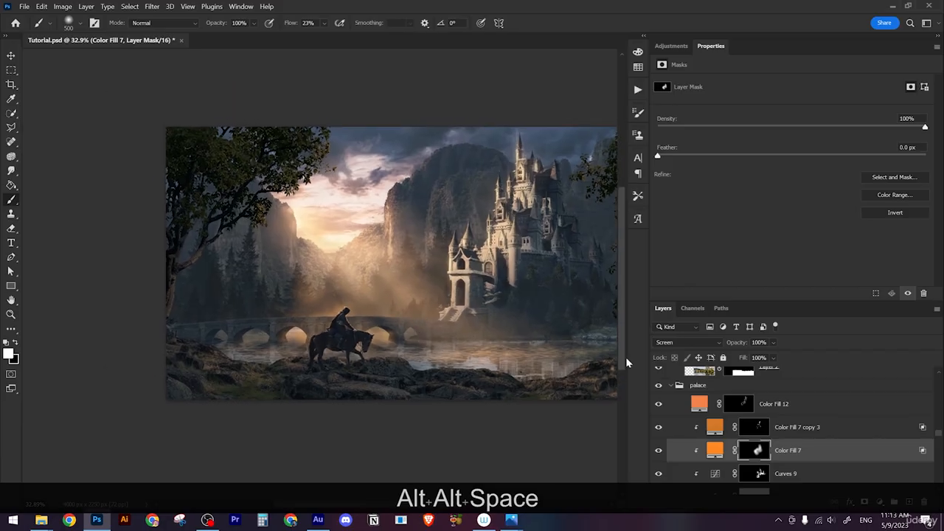
# Step: Collapse the palace group and duplicate the Layer 7 trees, placing the copy behind the castle at about X 1751, Y 639 px
pyautogui.click(672, 386)
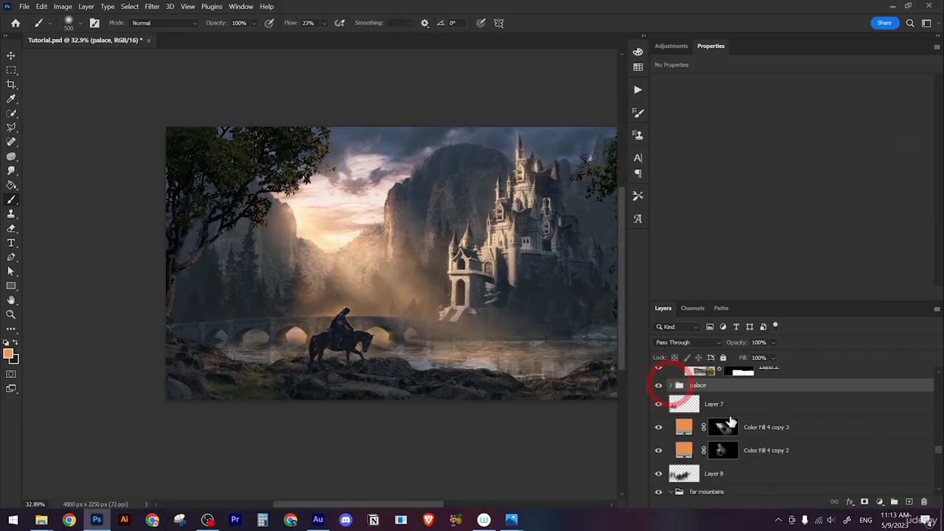
pyautogui.click(756, 476)
pyautogui.click(714, 410)
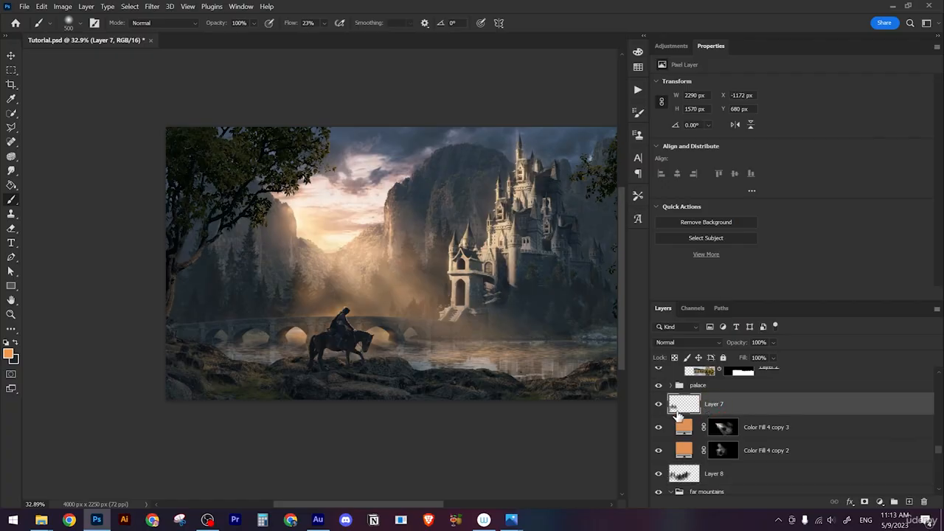
pyautogui.press('v')
pyautogui.moveTo(270, 319); pyautogui.dragTo(499, 303)
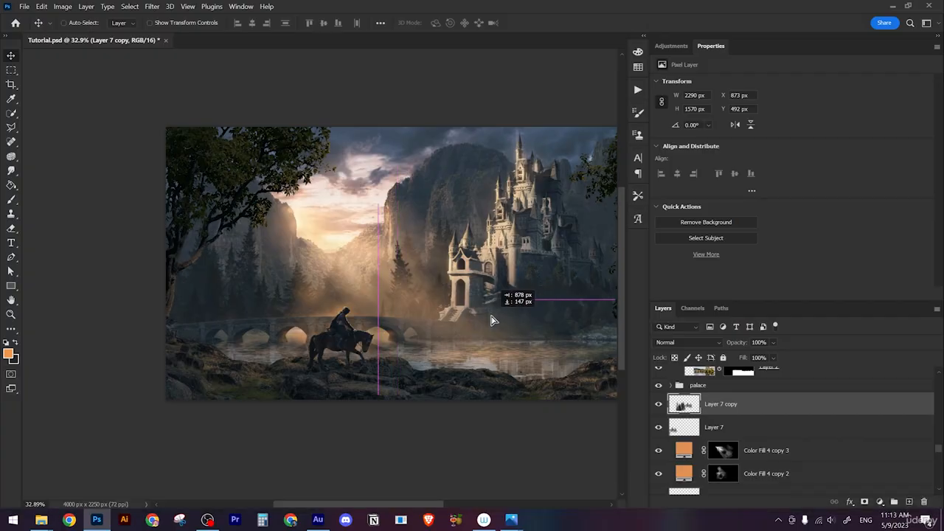
# Step: Flip the duplicated trees horizontally and reposition them behind the castle at about X 1933, Y 562 px
pyautogui.hotkey('ctrl', 't')
pyautogui.rightClick(426, 287)
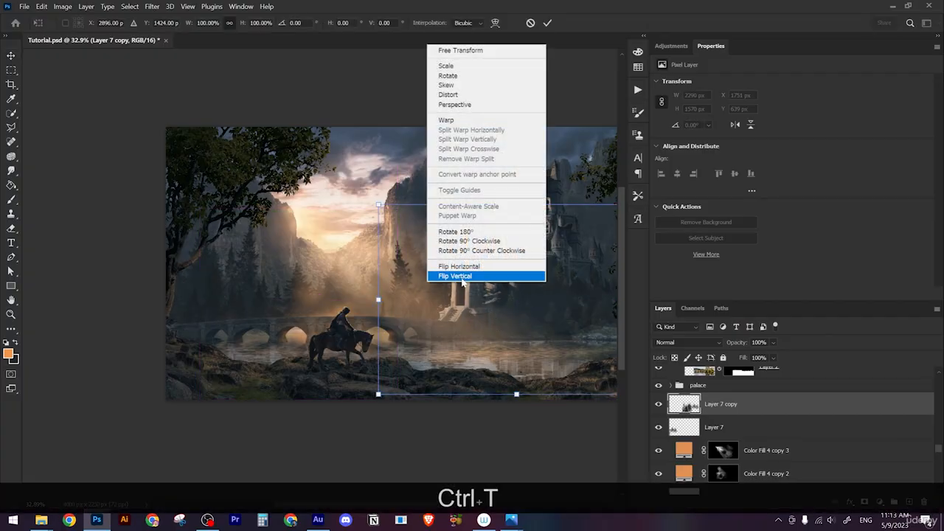
pyautogui.click(453, 267)
pyautogui.moveTo(439, 319); pyautogui.dragTo(399, 319)
pyautogui.press('space')
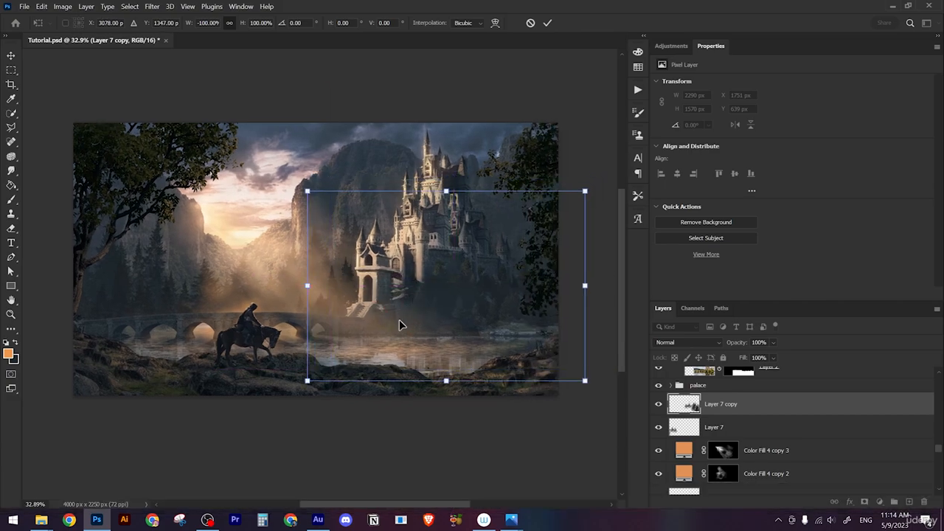
pyautogui.press('Return')
pyautogui.scroll(-3, 301, 347)
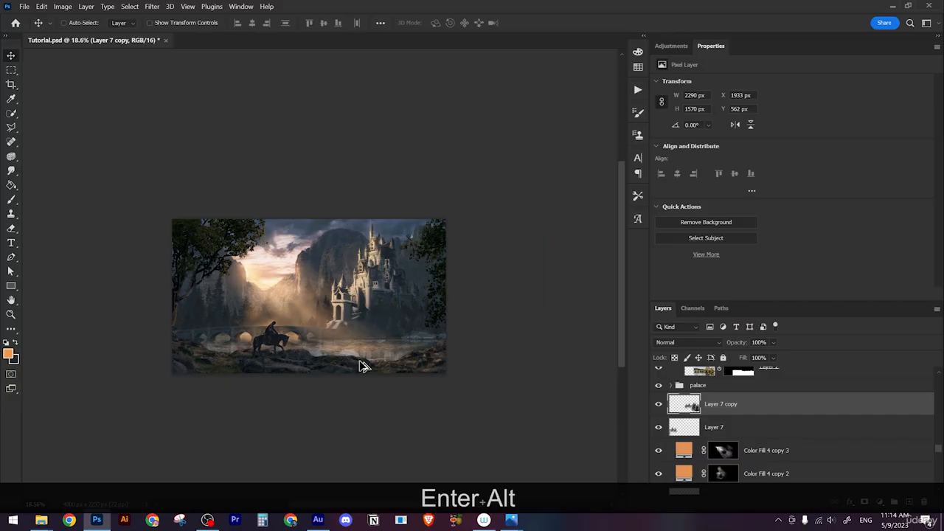
pyautogui.scroll(6, 362, 367)
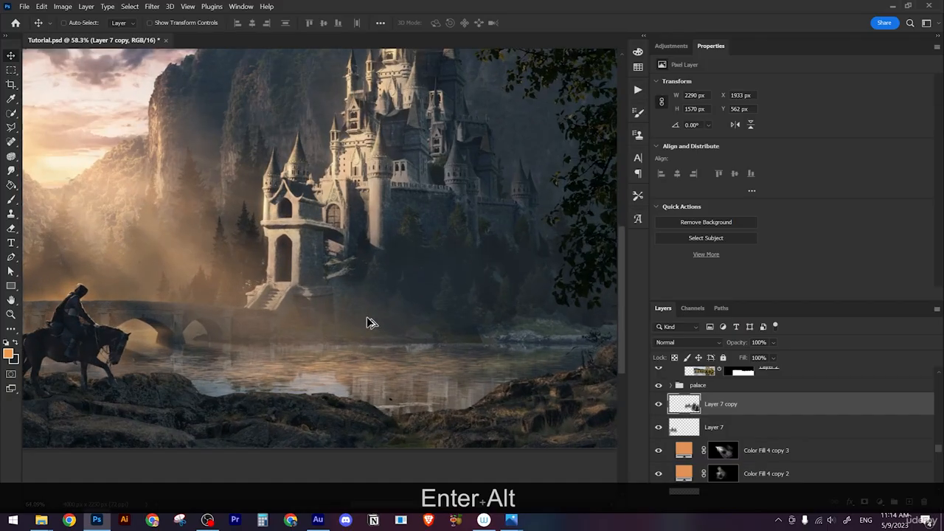
# Step: Paint black on the Color Fill 11 mask over the trees and shore below the castle with the soft 500 px brush
pyautogui.scroll(1, 371, 322)
pyautogui.rightClick(367, 306)
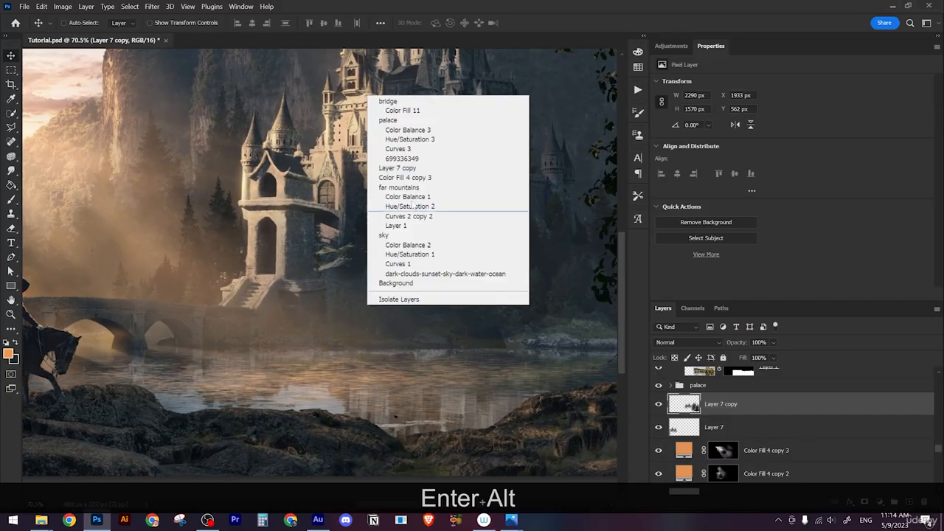
pyautogui.click(402, 111)
pyautogui.click(735, 377)
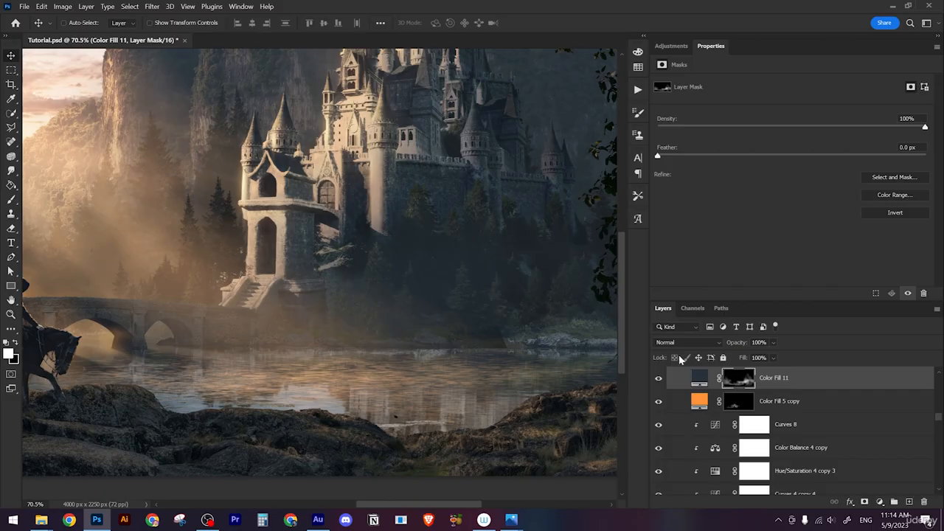
pyautogui.press('b')
pyautogui.click(415, 285)
pyautogui.press('x')
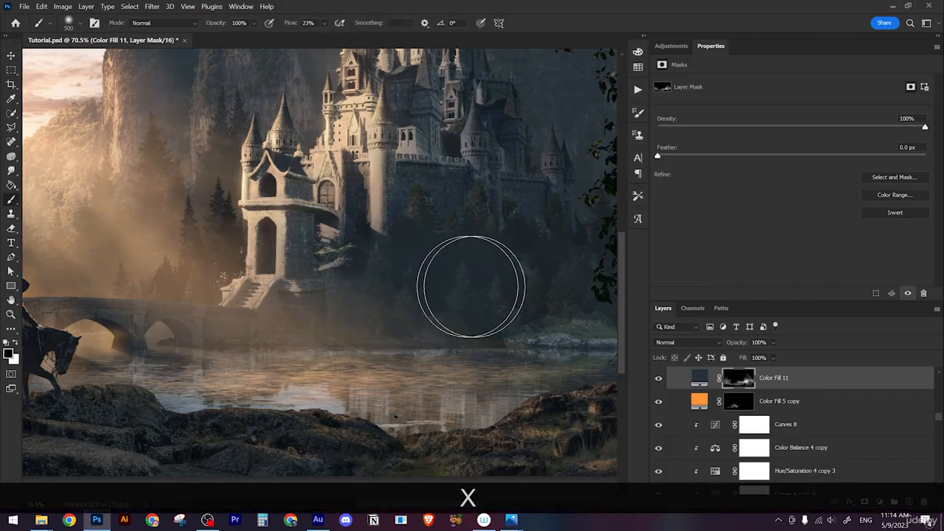
pyautogui.moveTo(471, 287)
pyautogui.mouseDown()
pyautogui.moveTo(262, 317)
pyautogui.moveTo(370, 266)
pyautogui.mouseUp()
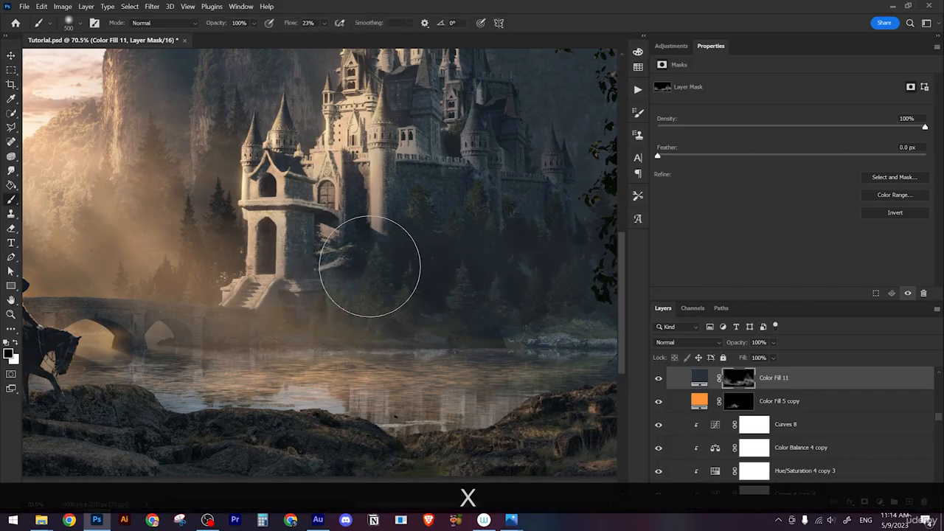
pyautogui.moveTo(516, 330)
pyautogui.mouseDown()
pyautogui.moveTo(535, 336)
pyautogui.moveTo(457, 332)
pyautogui.mouseUp()
pyautogui.scroll(-5, 535, 338)
pyautogui.scroll(-2, 535, 338)
# Step: Inspect the hard-edged patch on the far shore by picking Layer 2 and checking which bridge-group layer causes it
pyautogui.scroll(4, 458, 334)
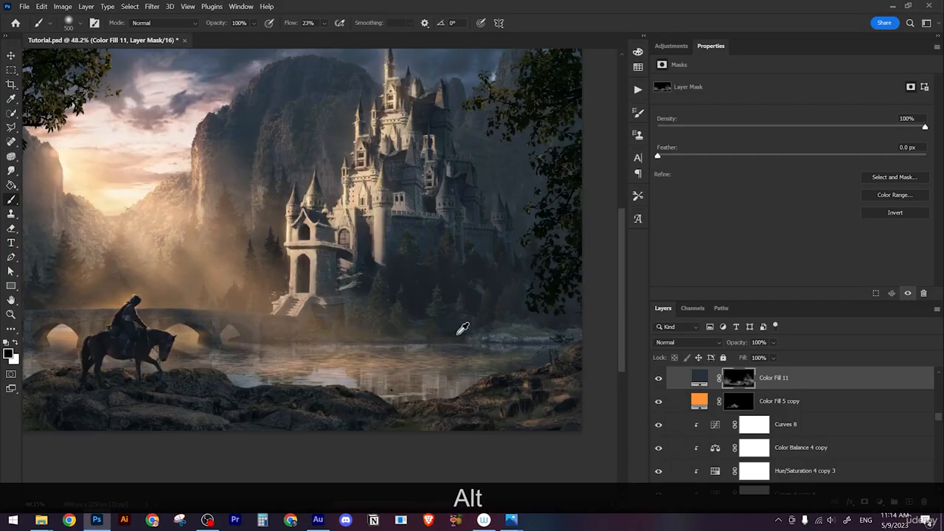
pyautogui.scroll(10, 463, 330)
pyautogui.press('v')
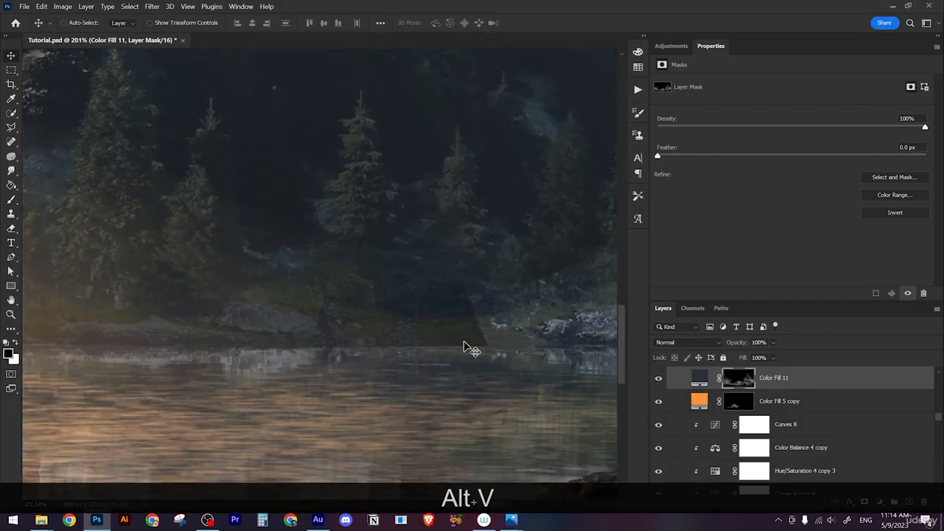
pyautogui.rightClick(465, 347)
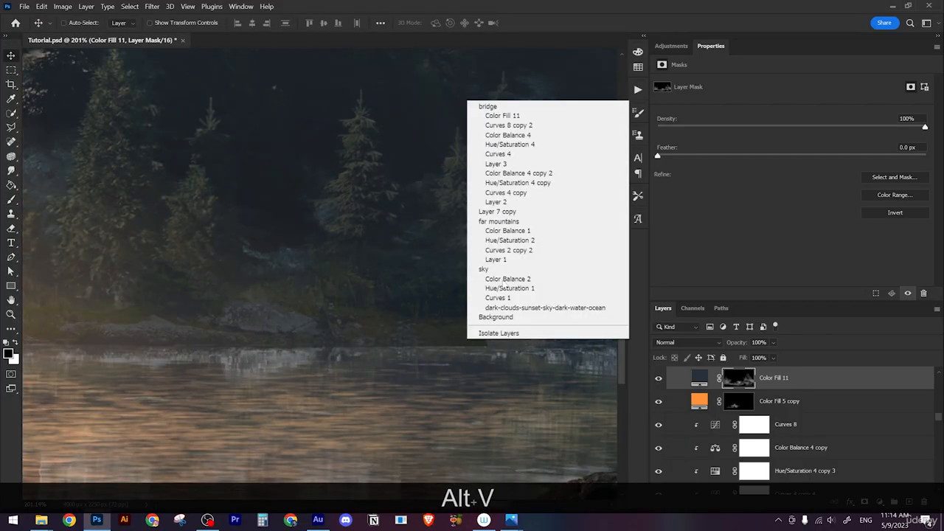
pyautogui.click(512, 201)
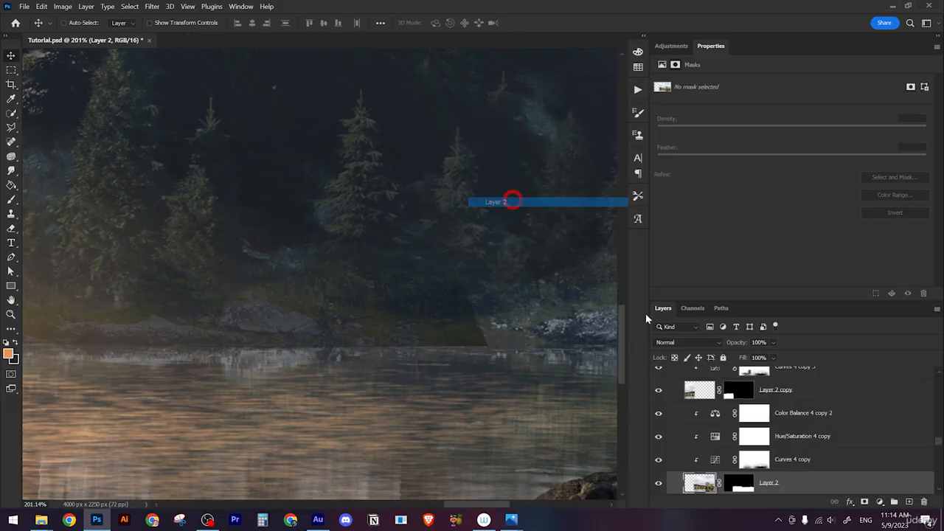
pyautogui.click(660, 483)
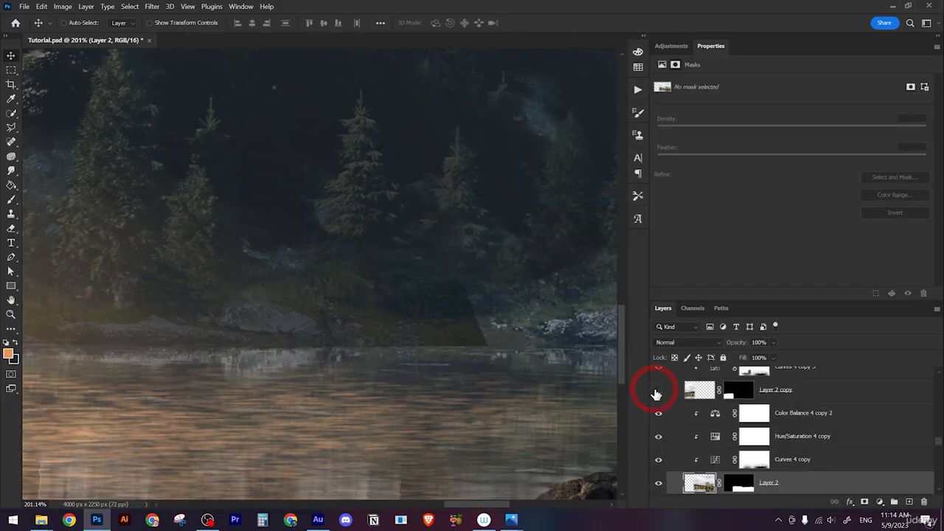
pyautogui.scroll(5, 658, 393)
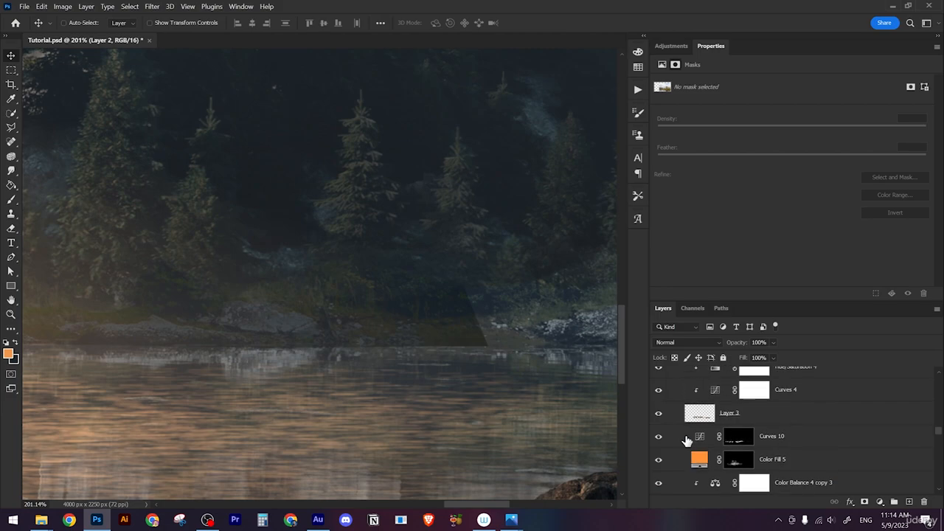
# Step: Add a layer mask to Layer 3 and paint black with the soft 500 px brush over its hard edge on the far shore
pyautogui.click(660, 418)
pyautogui.click(772, 417)
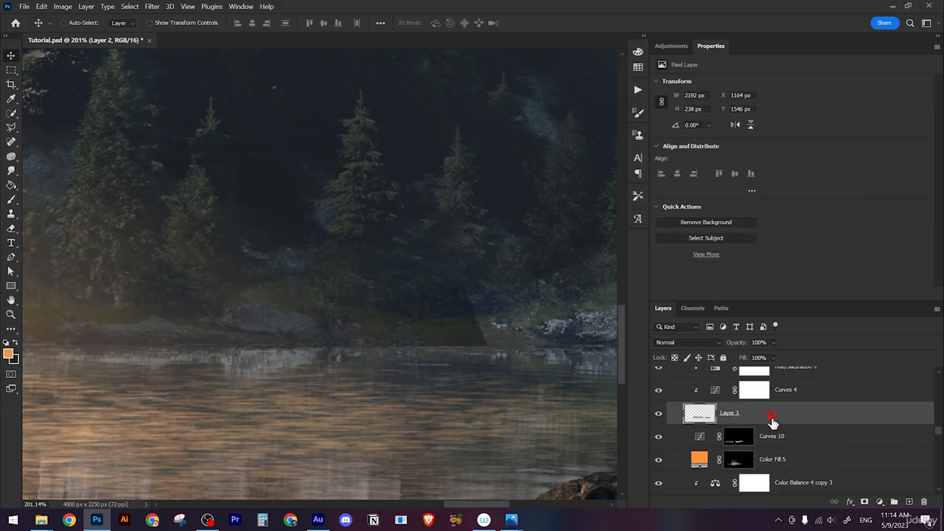
pyautogui.click(864, 502)
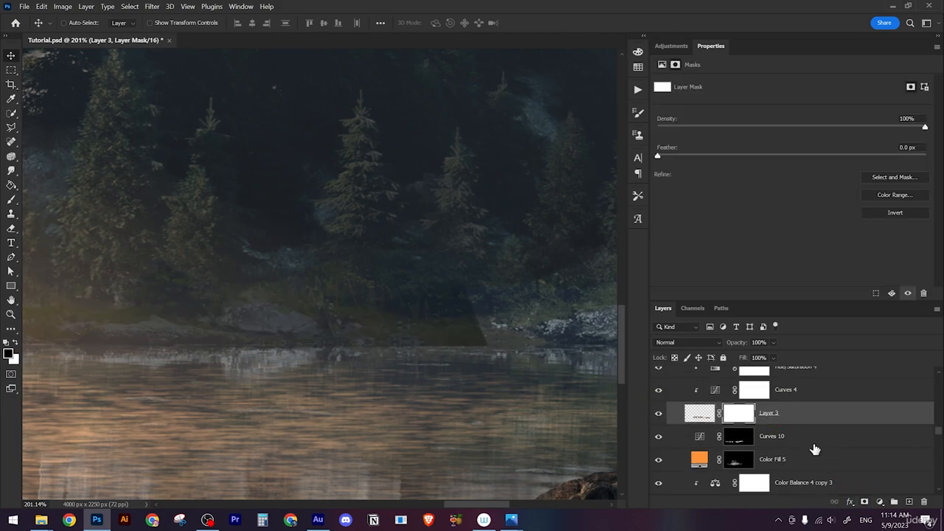
pyautogui.press('b')
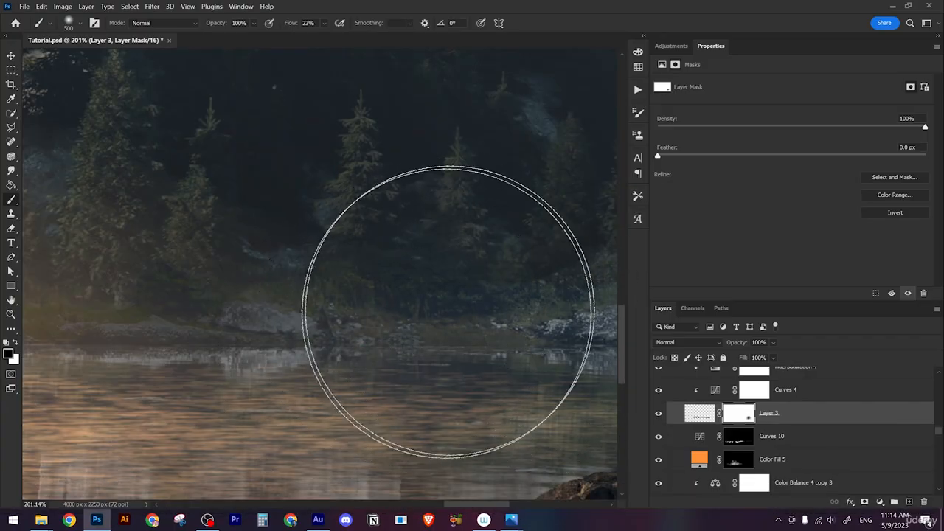
pyautogui.keyDown('alt'); pyautogui.scroll(-5, 443, 312); pyautogui.keyUp('alt')
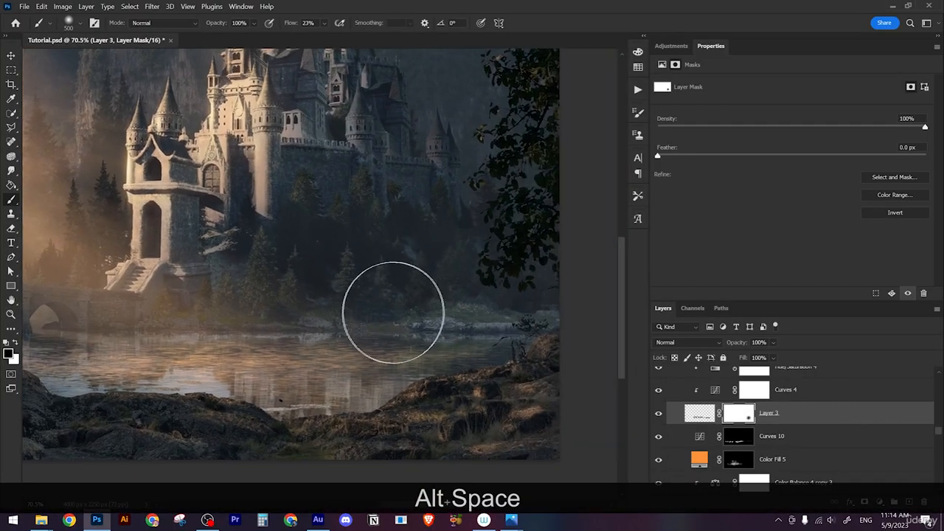
pyautogui.keyDown('alt'); pyautogui.scroll(-3, 428, 320); pyautogui.keyUp('alt')
pyautogui.keyDown('alt'); pyautogui.scroll(6, 461, 333); pyautogui.keyUp('alt')
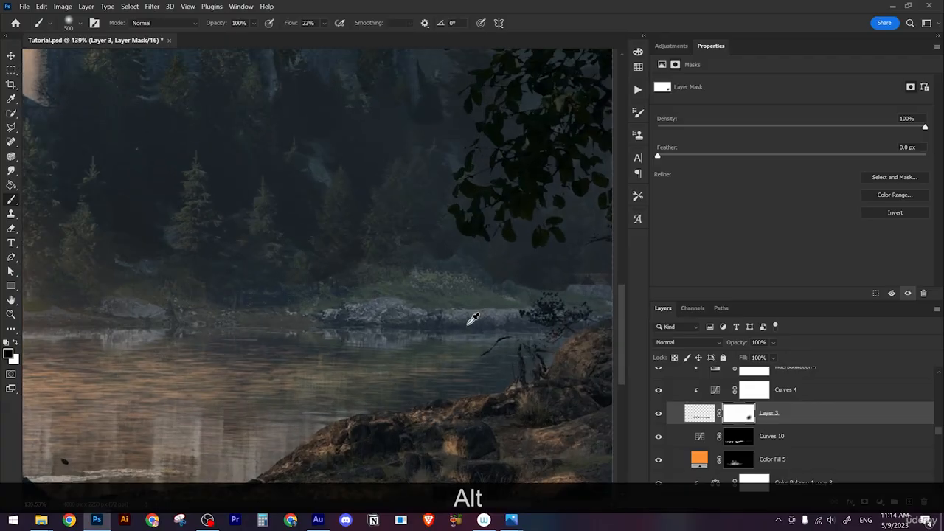
pyautogui.moveTo(459, 328); pyautogui.dragTo(466, 342)
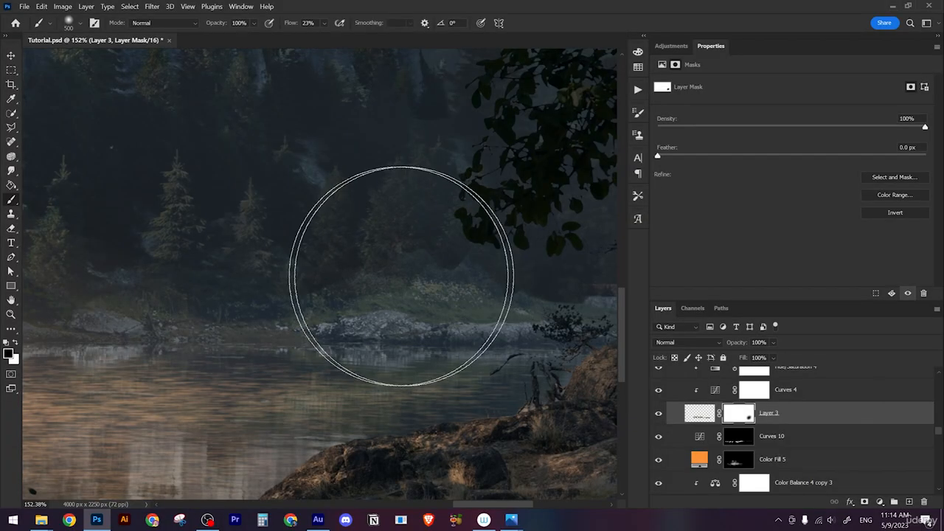
# Step: Add a Curves adjustment clipped to Layer 2 above Color Balance 4 copy 2, darkening the midtones with input 138 and output 108
pyautogui.press('v')
pyautogui.rightClick(472, 301)
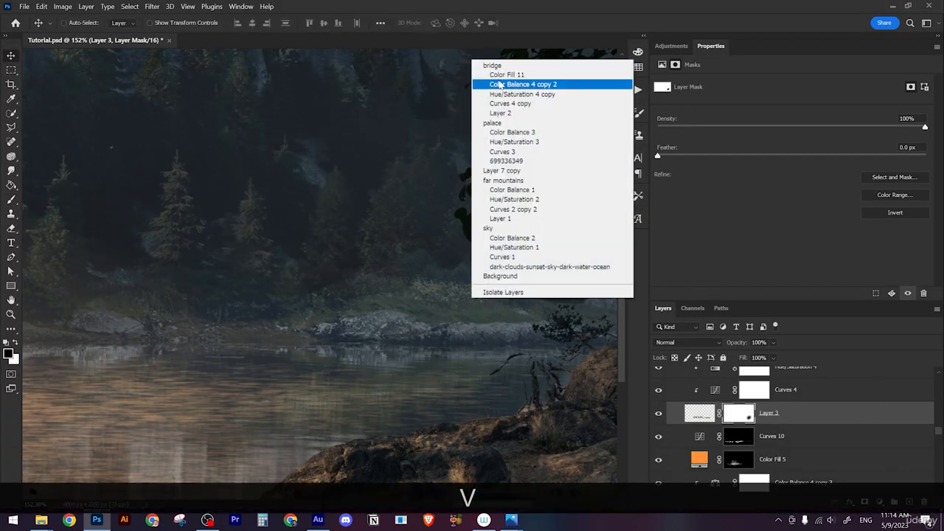
pyautogui.click(513, 114)
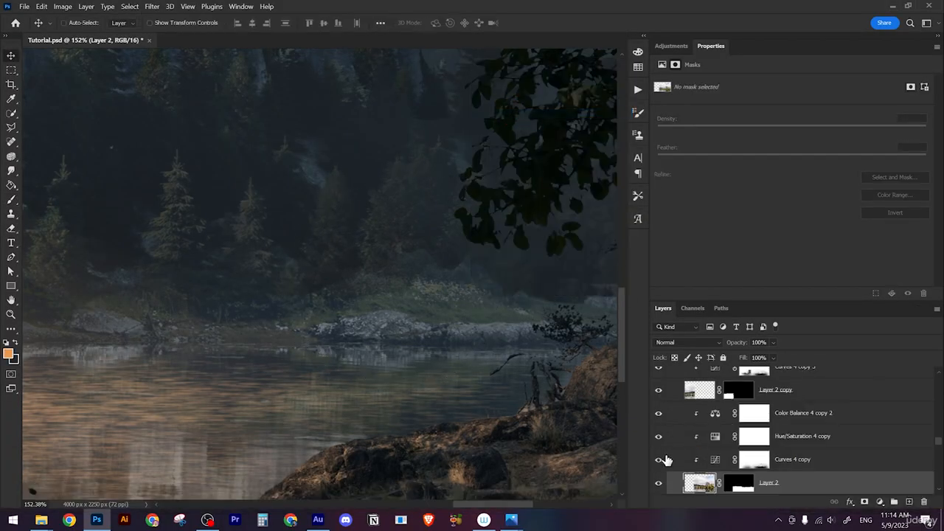
pyautogui.click(659, 484)
pyautogui.click(659, 484)
pyautogui.click(830, 411)
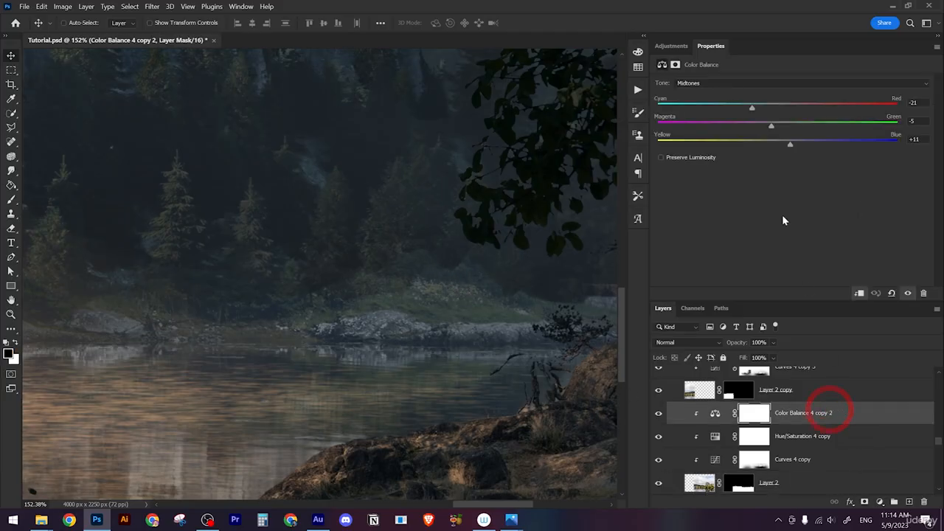
pyautogui.click(680, 49)
pyautogui.click(707, 72)
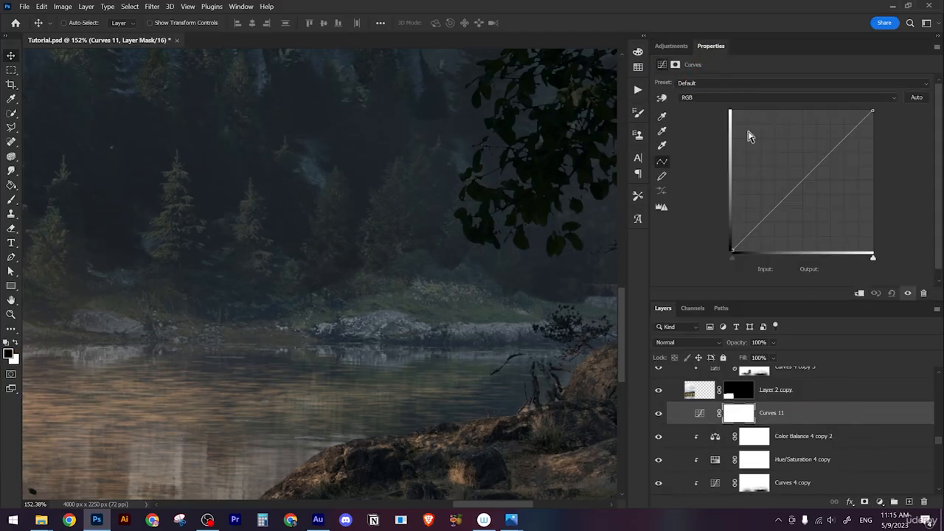
pyautogui.moveTo(801, 184); pyautogui.dragTo(812, 191)
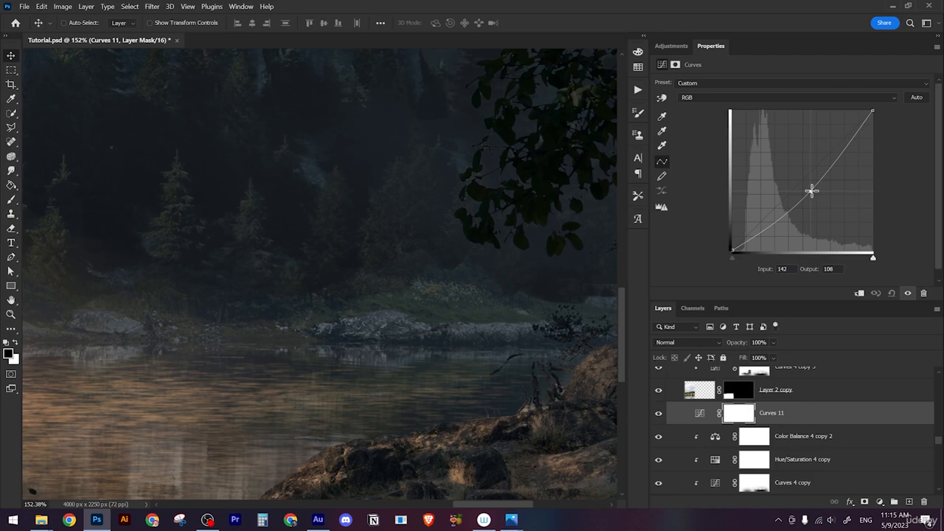
pyautogui.keyDown('alt'); pyautogui.click(823, 422); pyautogui.keyUp('alt')
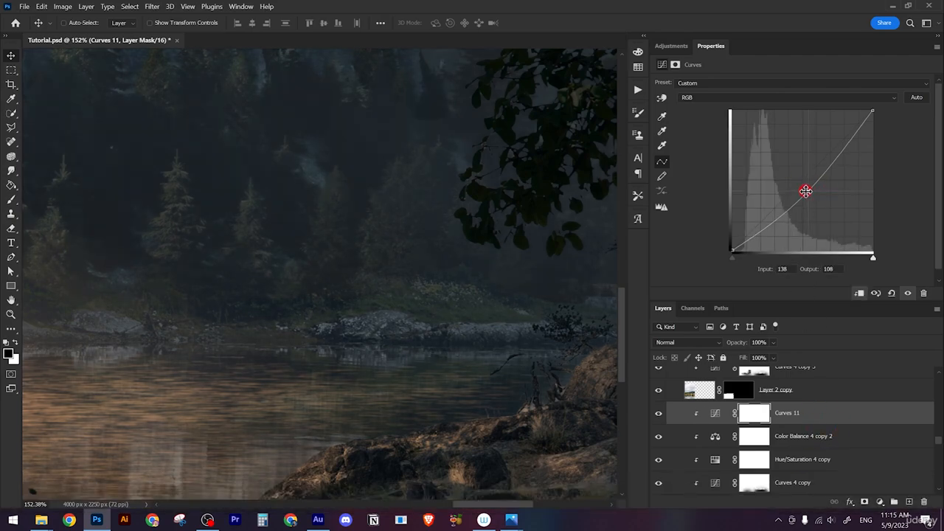
# Step: Invert the Curves 11 mask and paint white over the far shore below the castle with the soft 500 px brush
pyautogui.click(769, 415)
pyautogui.hotkey('ctrl', 'i')
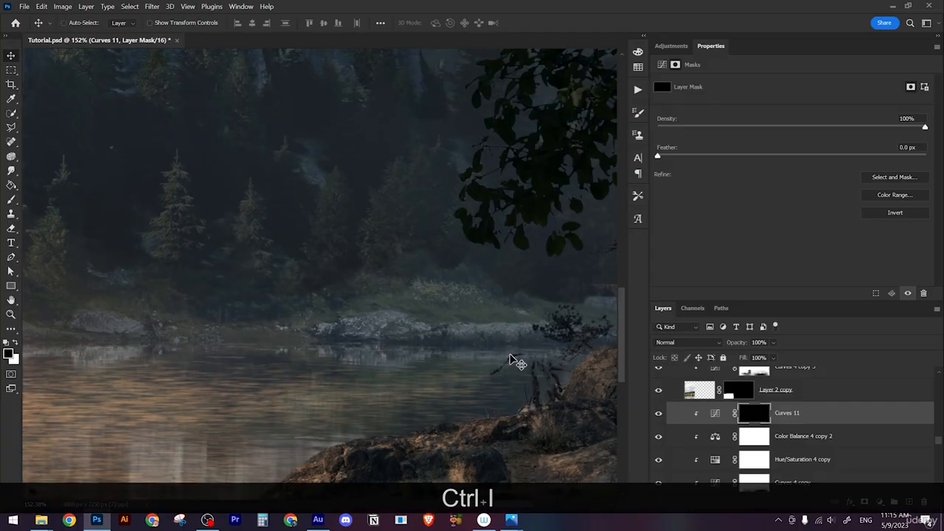
pyautogui.press('b')
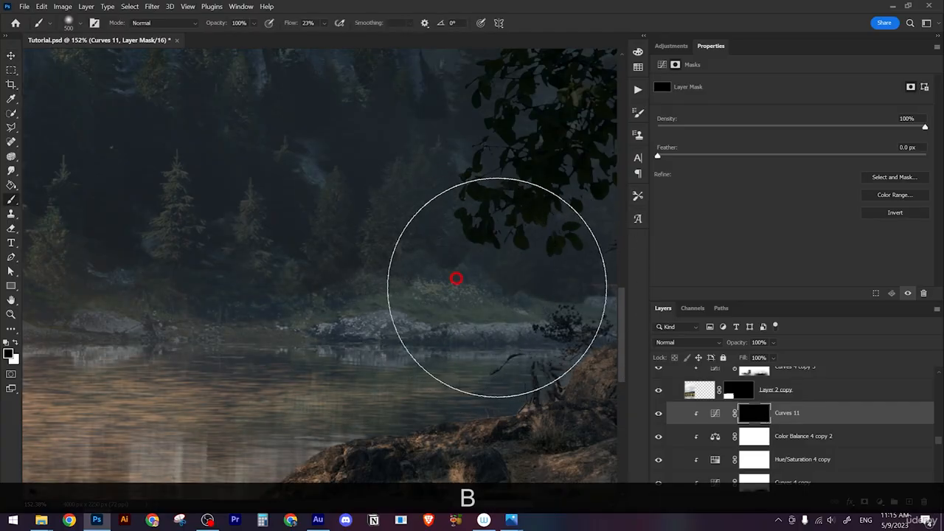
pyautogui.scroll(-3, 456, 295)
pyautogui.press('x')
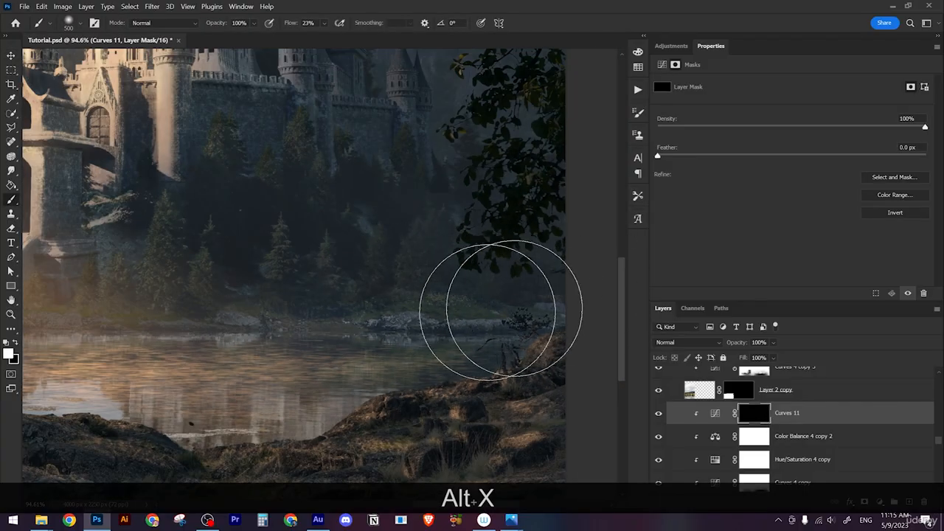
pyautogui.moveTo(391, 308)
pyautogui.mouseDown()
pyautogui.moveTo(342, 297)
pyautogui.moveTo(350, 285)
pyautogui.moveTo(224, 292)
pyautogui.moveTo(246, 298)
pyautogui.mouseUp()
pyautogui.scroll(-5, 290, 299)
pyautogui.moveTo(367, 327)
pyautogui.mouseDown()
pyautogui.moveTo(487, 343)
pyautogui.moveTo(330, 317)
pyautogui.mouseUp()
pyautogui.scroll(-3, 373, 326)
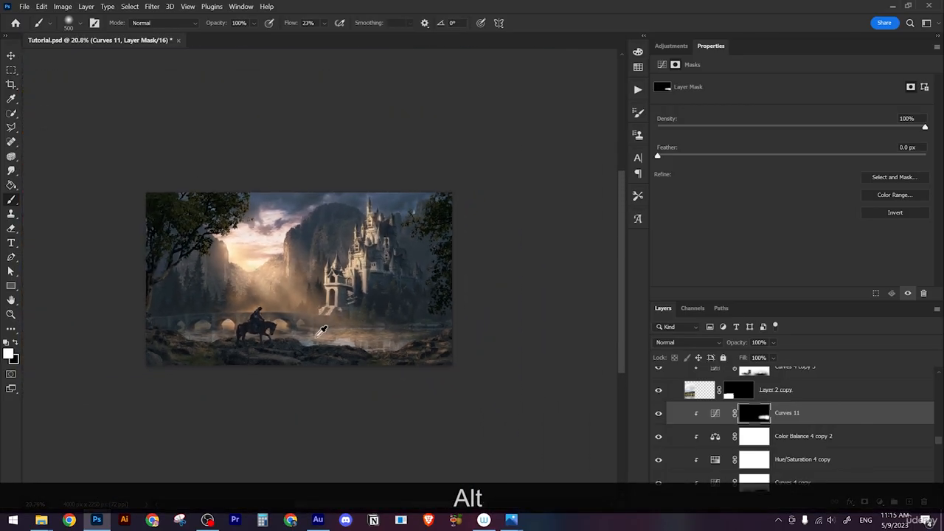
# Step: Create a new empty layer directly above Color Fill 5 in the bridge group
pyautogui.scroll(3, 323, 328)
pyautogui.moveTo(219, 322); pyautogui.dragTo(381, 349)
pyautogui.scroll(5, 381, 349)
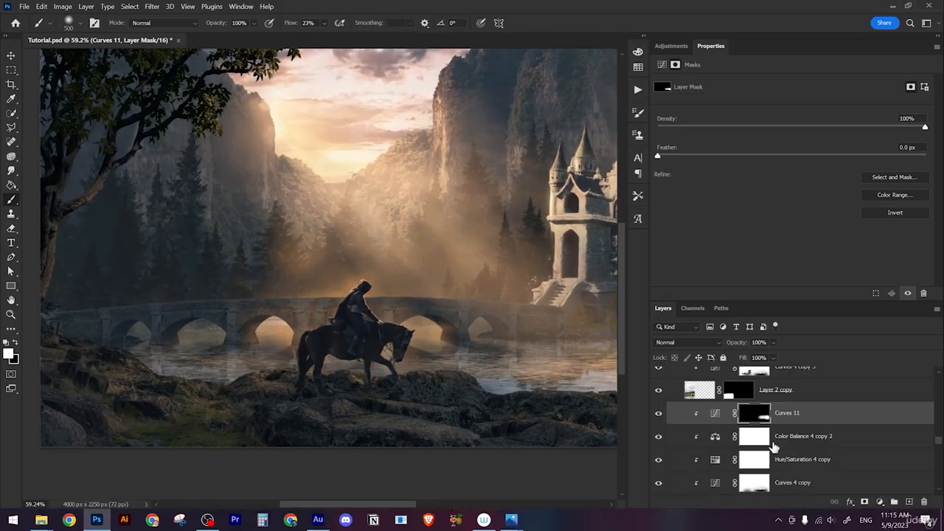
pyautogui.press('v')
pyautogui.rightClick(367, 258)
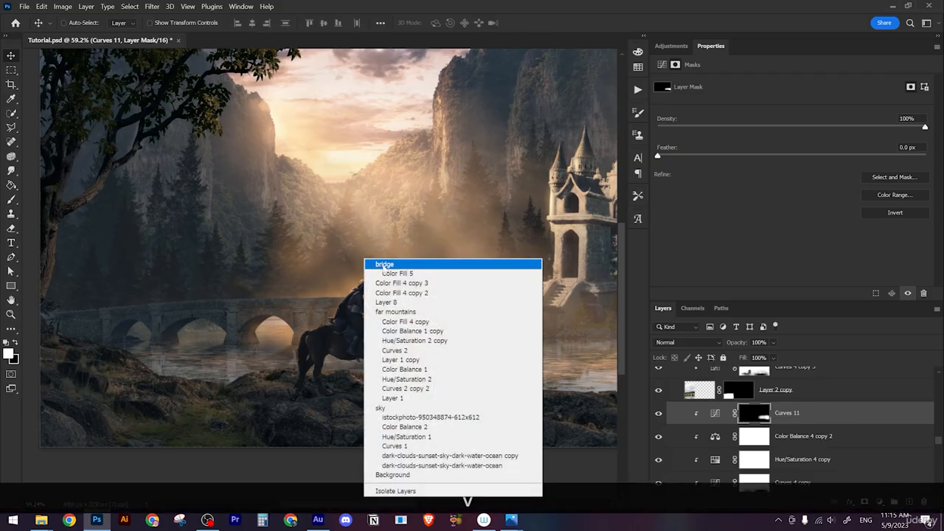
pyautogui.click(391, 274)
pyautogui.scroll(1, 766, 405)
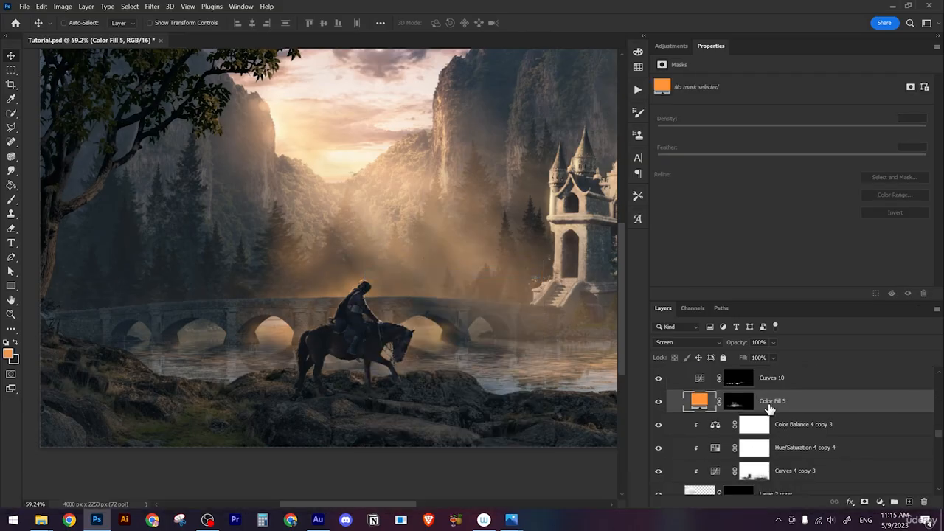
pyautogui.click(908, 502)
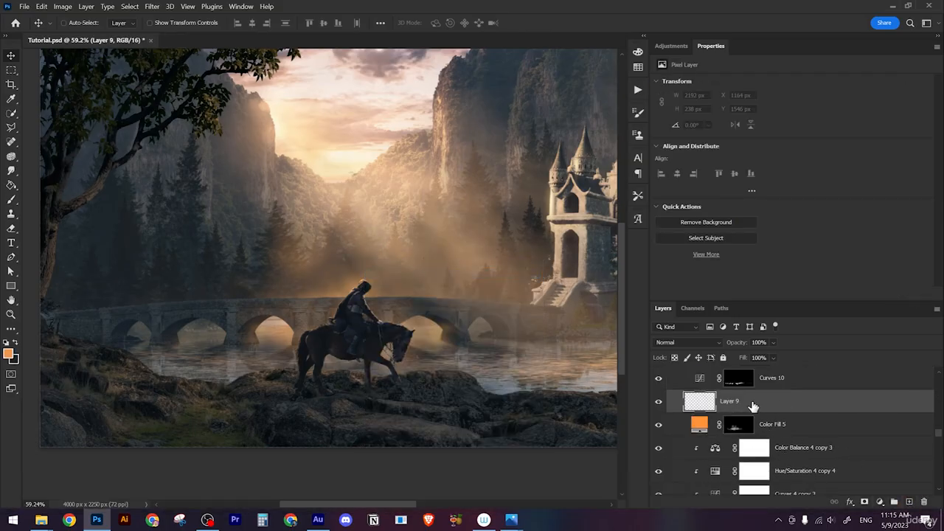
# Step: Find the Light Particles brush by searching for "part" and dab orange particles at 700 px above the rider on Layer 9
pyautogui.press('b')
pyautogui.rightClick(315, 305)
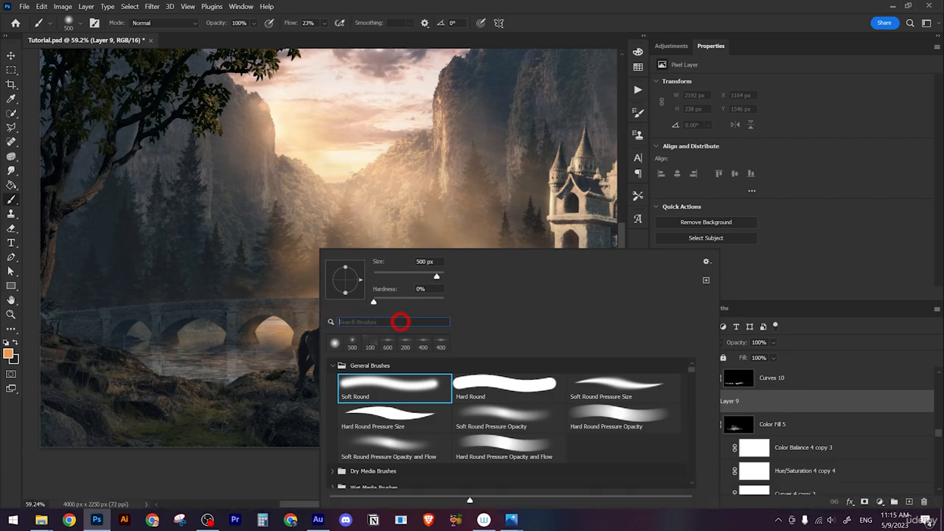
pyautogui.write('p')
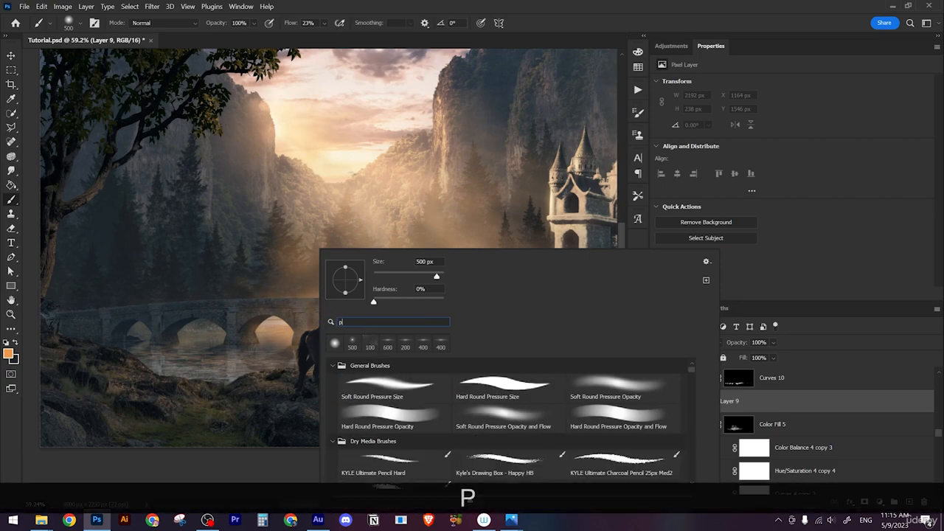
pyautogui.write('art')
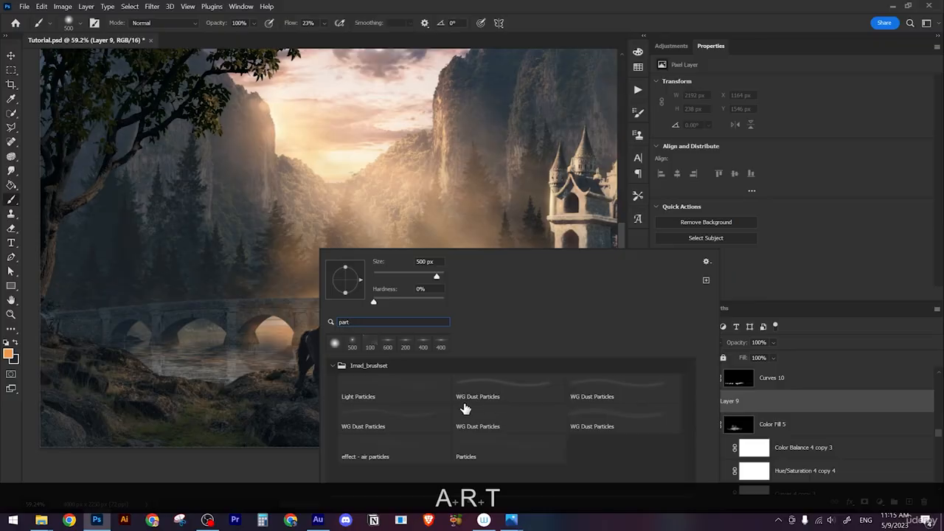
pyautogui.doubleClick(390, 394)
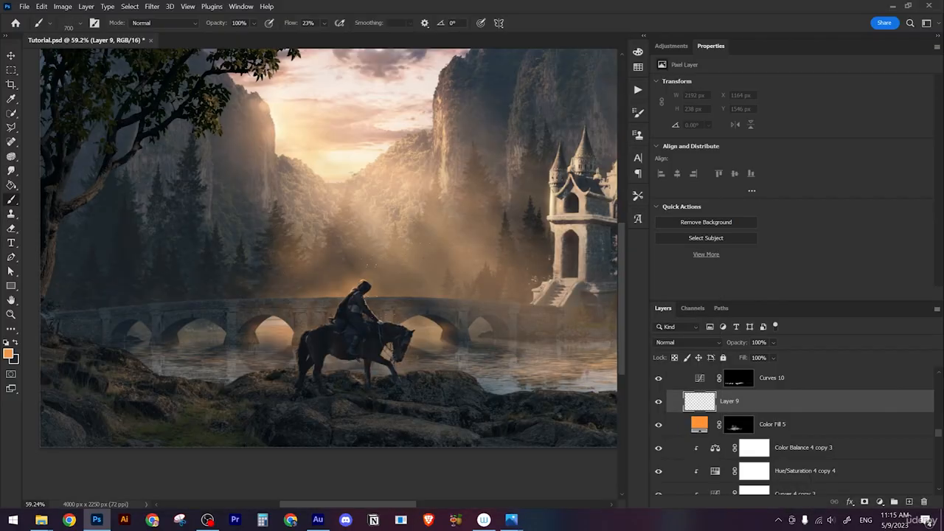
pyautogui.click(418, 267)
pyautogui.scroll(4, 425, 270)
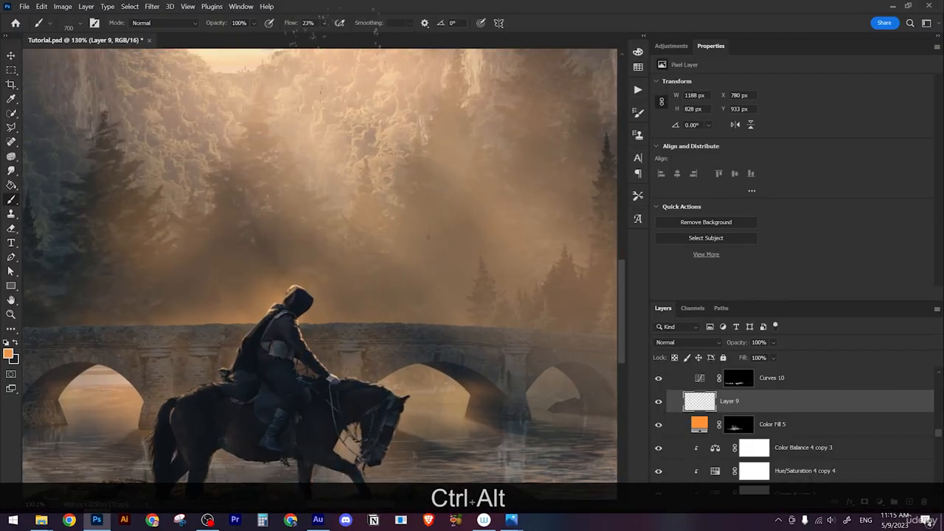
# Step: Dab more light particles around the rider on Layer 9 and set the layer's blend mode to Screen
pyautogui.click(422, 344)
pyautogui.moveTo(436, 372)
pyautogui.mouseDown()
pyautogui.moveTo(502, 339)
pyautogui.moveTo(527, 339)
pyautogui.mouseUp()
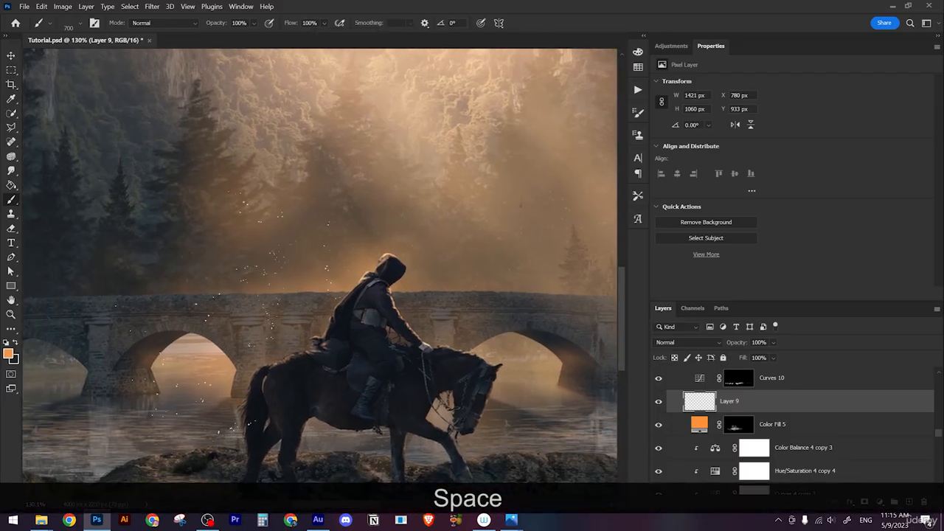
pyautogui.click(679, 342)
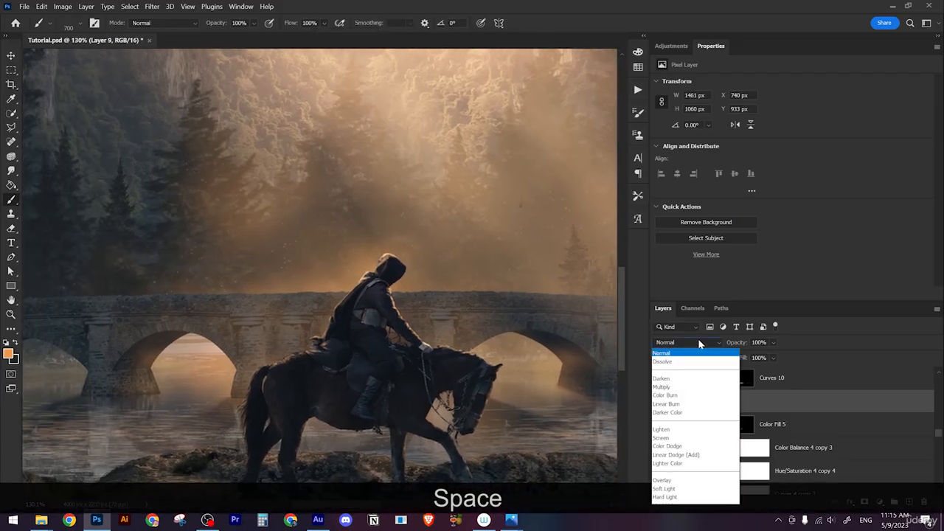
pyautogui.click(698, 321)
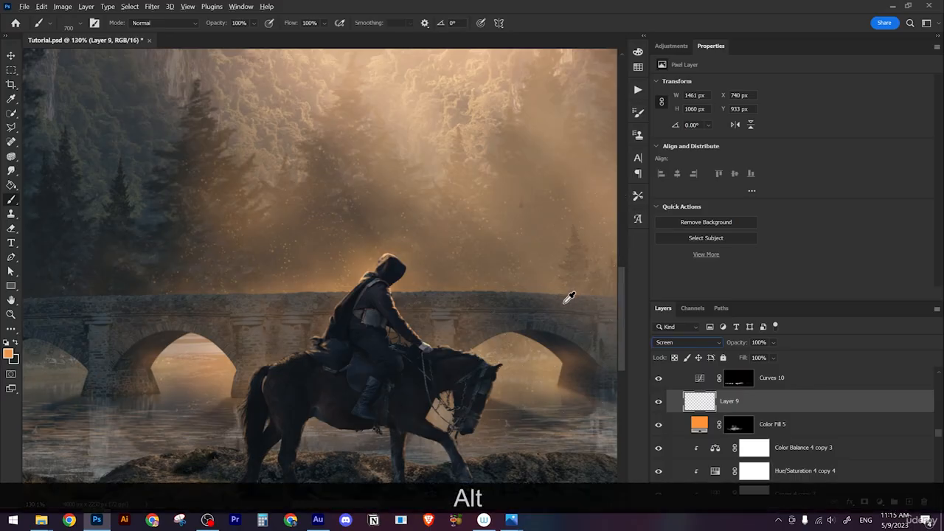
pyautogui.click(12, 56)
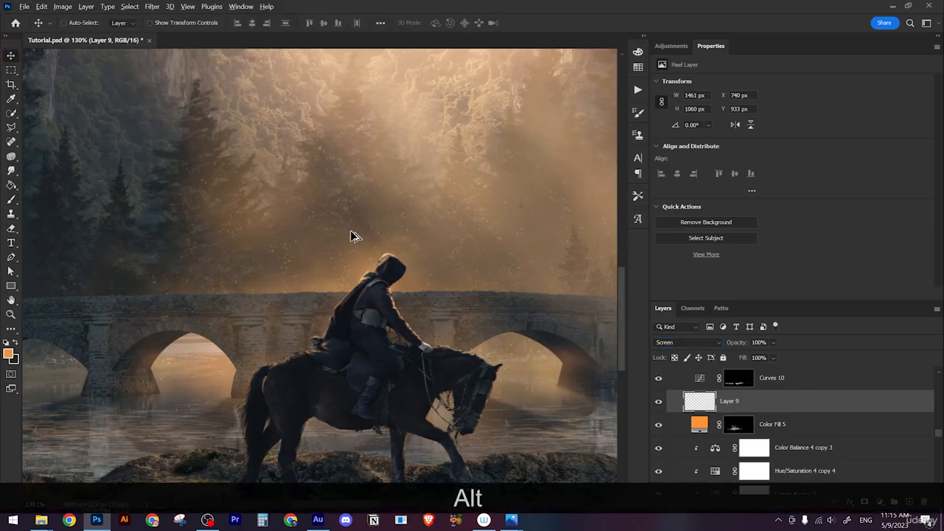
pyautogui.scroll(-5, 406, 290)
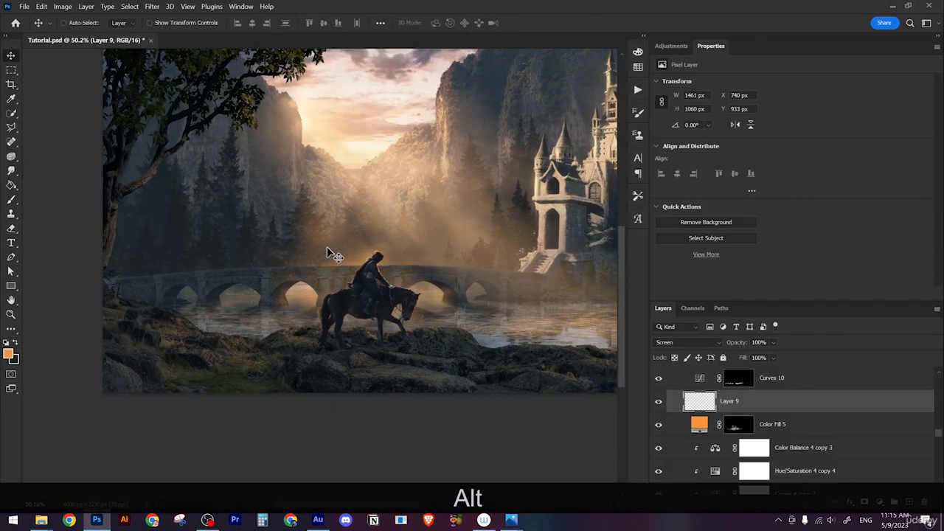
# Step: Extend the light particles over the bridge and trees behind the rider with the 700 px Light Particles brush
pyautogui.press('b')
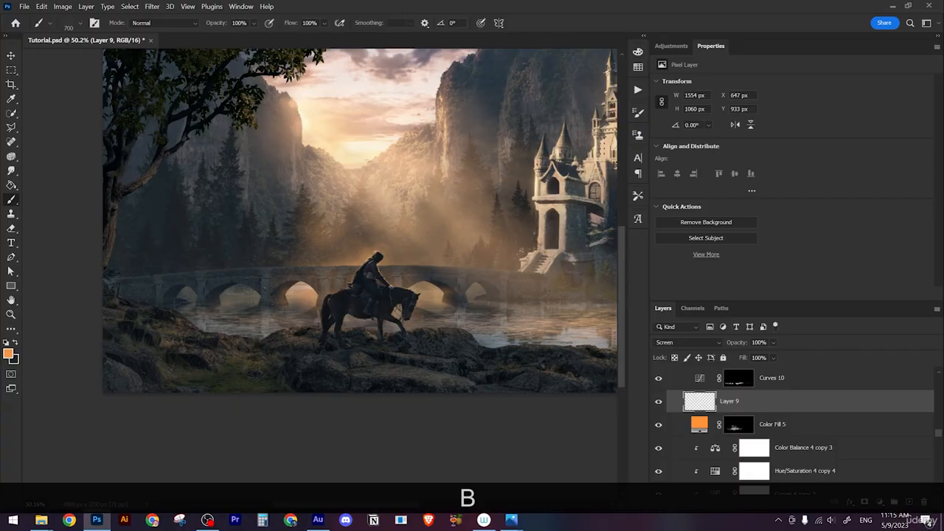
pyautogui.scroll(3, 402, 238)
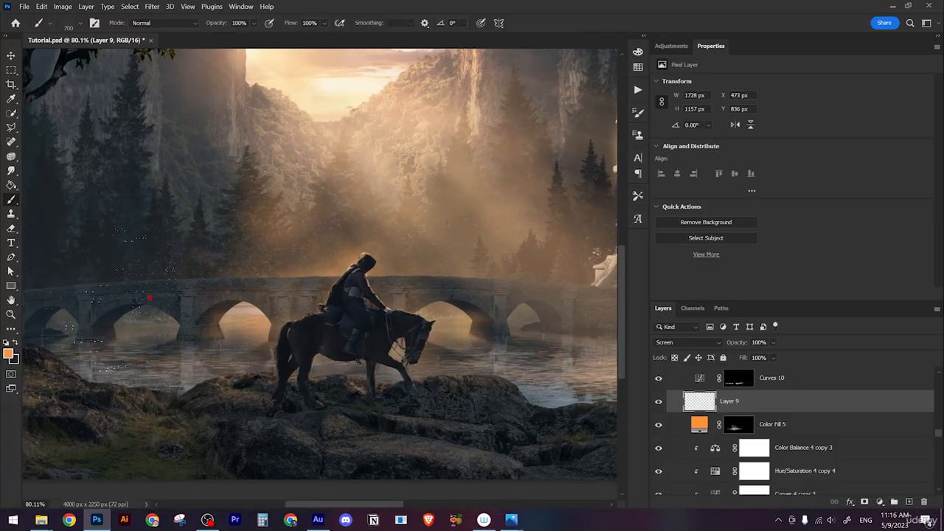
pyautogui.scroll(-3, 212, 320)
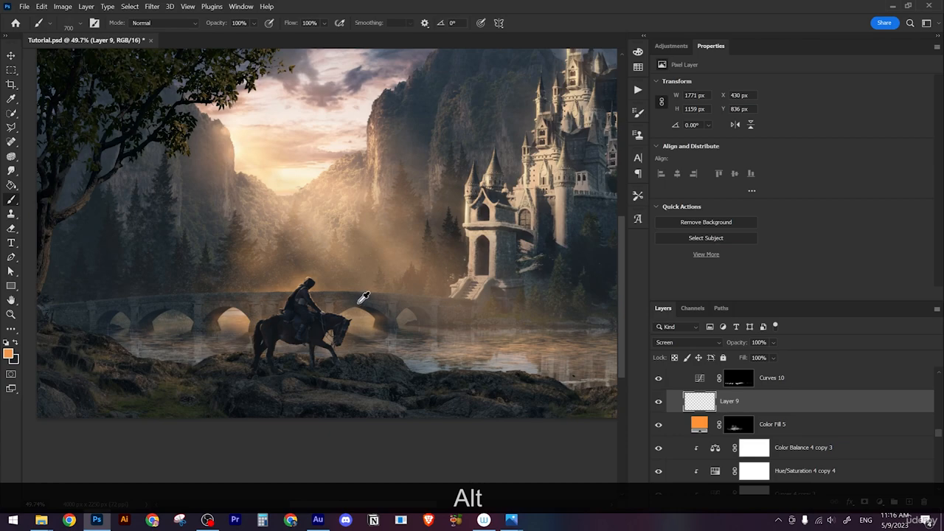
pyautogui.scroll(2, 363, 298)
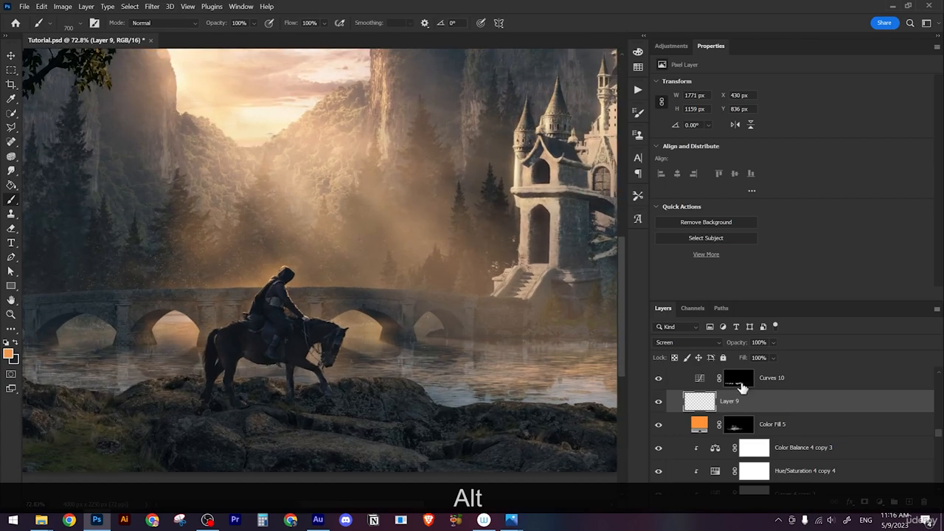
# Step: Add an Outer Glow effect to Layer 9 with a size of 8 px
pyautogui.doubleClick(796, 403)
pyautogui.click(496, 343)
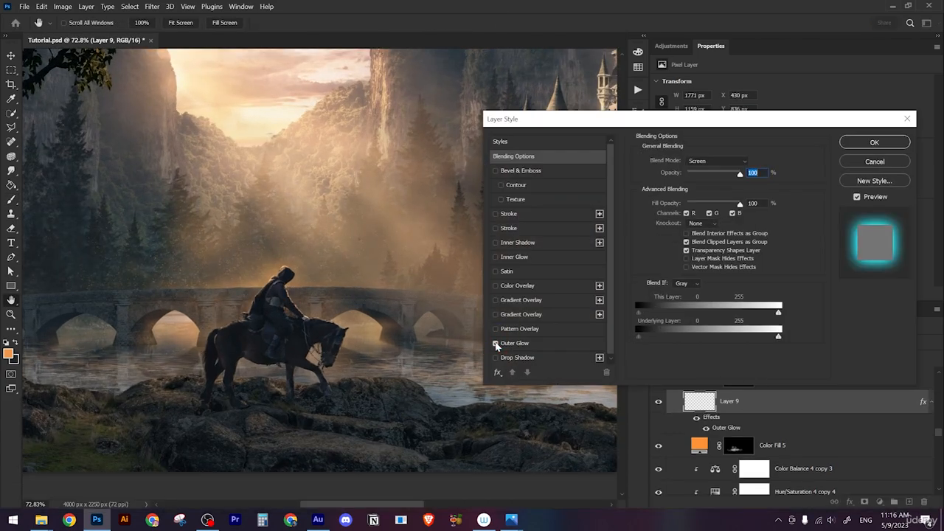
pyautogui.click(513, 344)
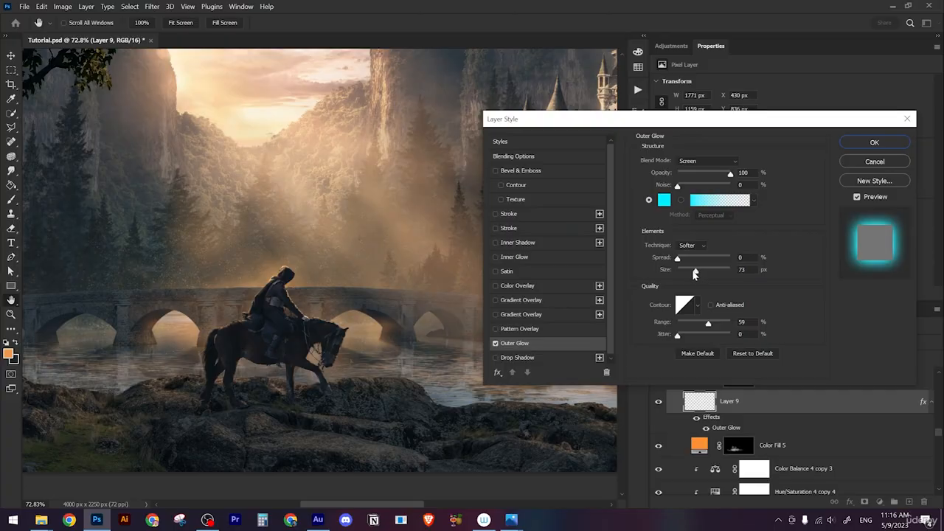
pyautogui.moveTo(685, 273); pyautogui.dragTo(679, 274)
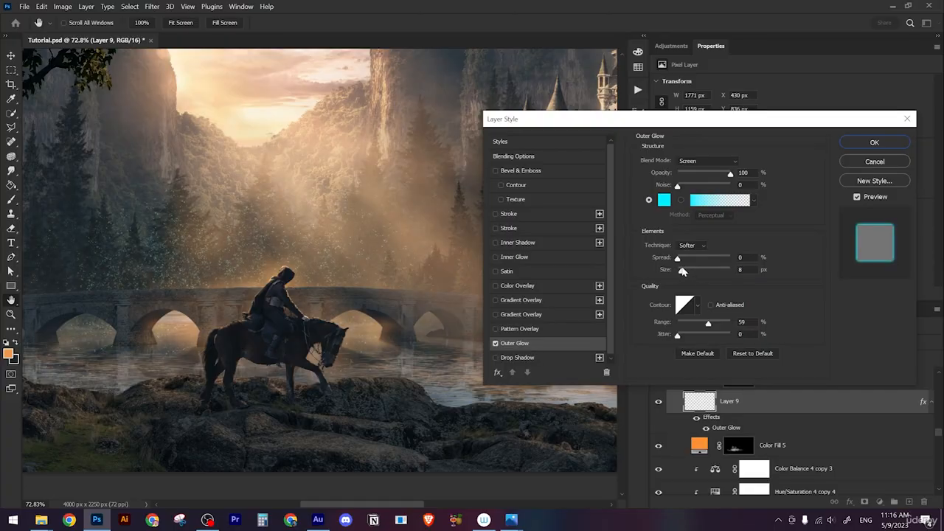
# Step: Set the Outer Glow color to orange ffaf31 and apply the layer style
pyautogui.click(664, 203)
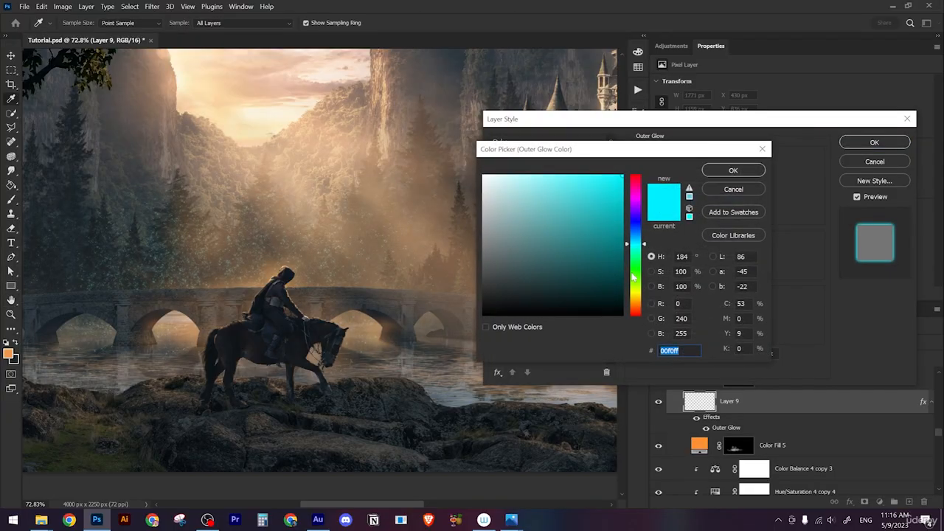
pyautogui.moveTo(636, 297); pyautogui.dragTo(639, 307)
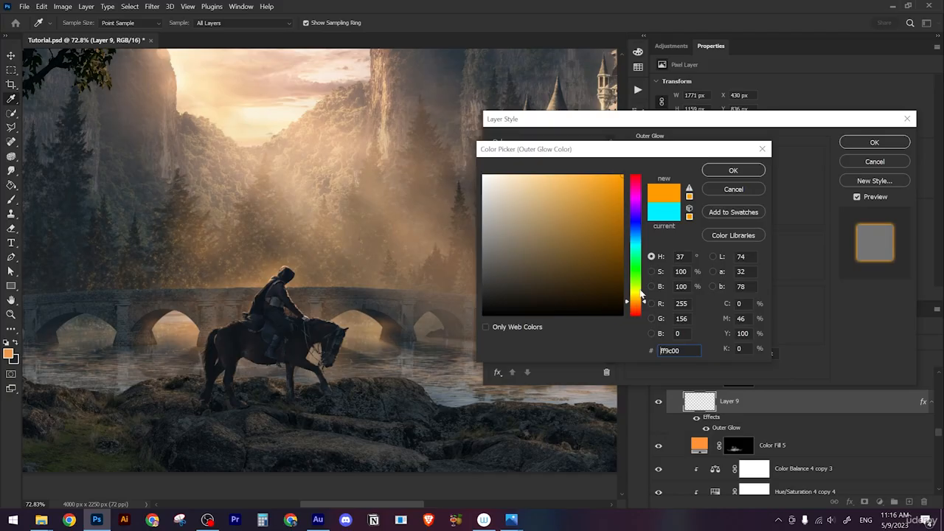
pyautogui.moveTo(597, 198); pyautogui.dragTo(596, 172)
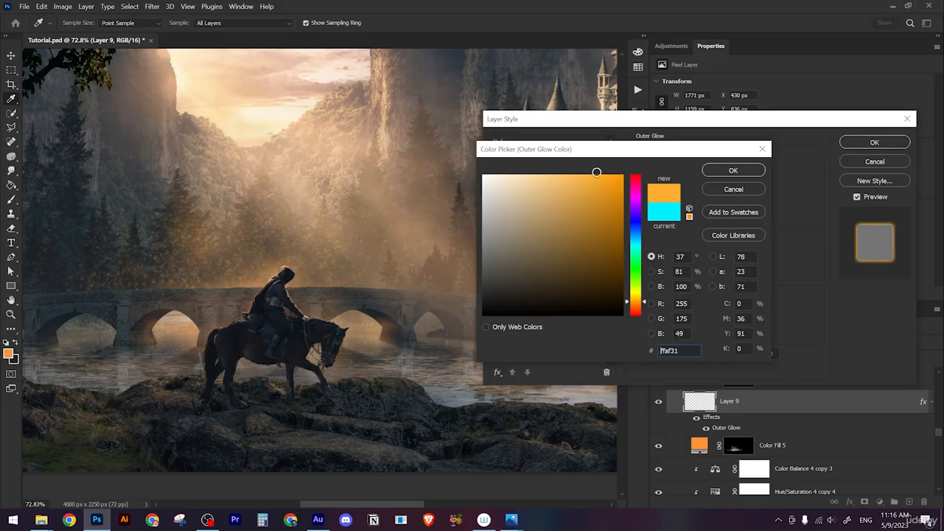
pyautogui.click(733, 170)
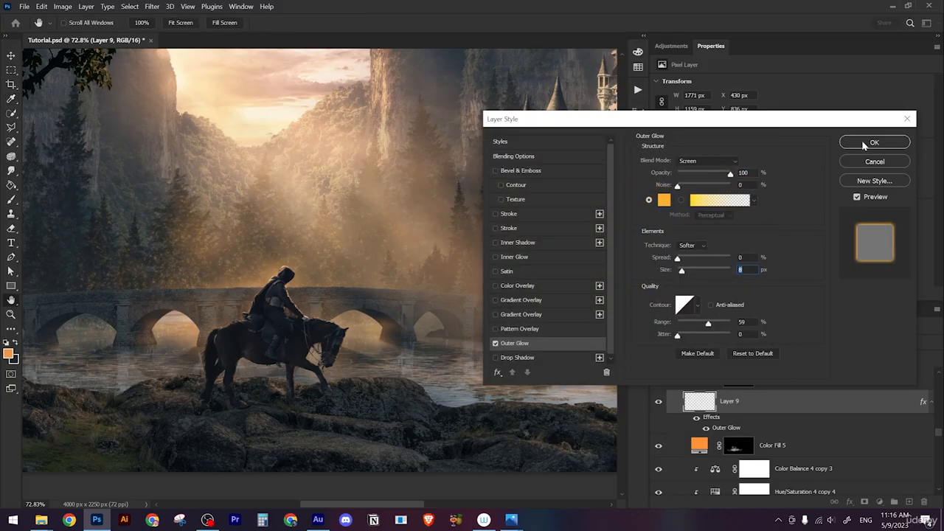
pyautogui.click(863, 144)
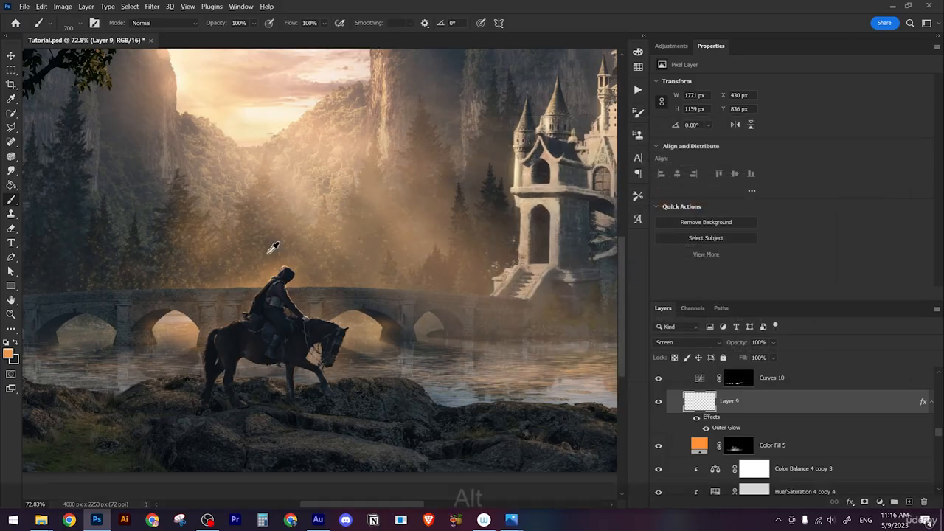
# Step: Dab more glowing particles between the rider and the castle stairs, undoing the last misplaced dab
pyautogui.scroll(-6, 283, 273)
pyautogui.scroll(-3, 303, 288)
pyautogui.scroll(3, 302, 288)
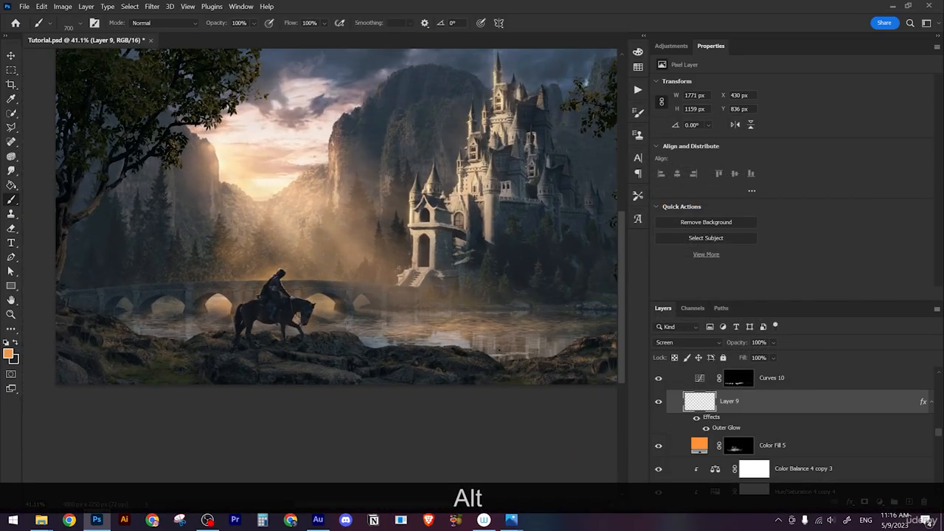
pyautogui.moveTo(423, 277); pyautogui.dragTo(424, 270)
pyautogui.scroll(2, 417, 258)
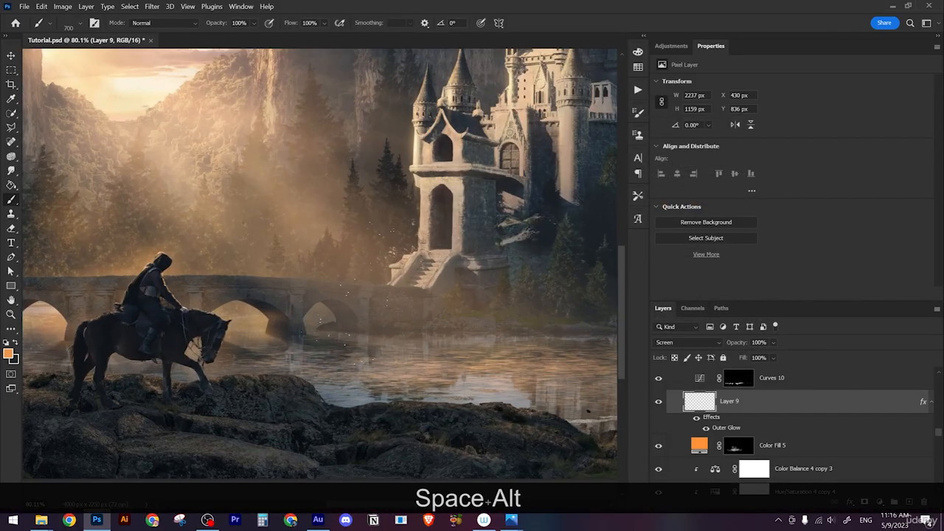
pyautogui.hotkey('ctrl', 'z')
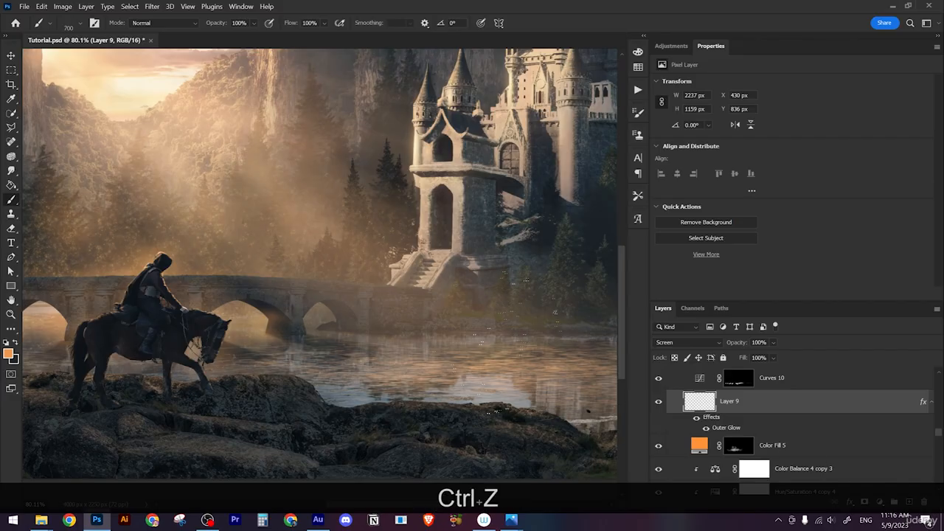
# Step: Add a layer mask to Layer 9 and paint black with the soft 700 px brush over particles near the castle stairs, undoing the last stroke
pyautogui.click(863, 505)
pyautogui.press('b')
pyautogui.rightClick(390, 266)
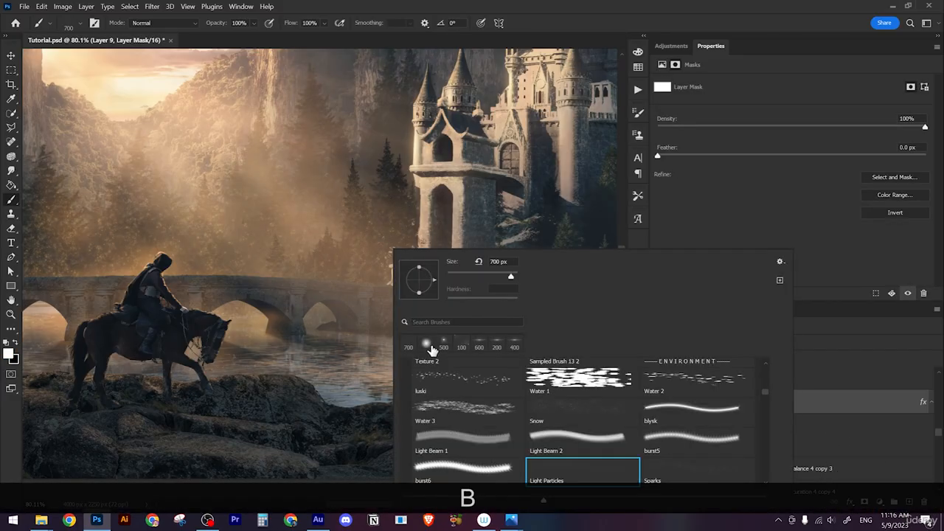
pyautogui.click(388, 264)
pyautogui.press('x')
pyautogui.click(348, 282)
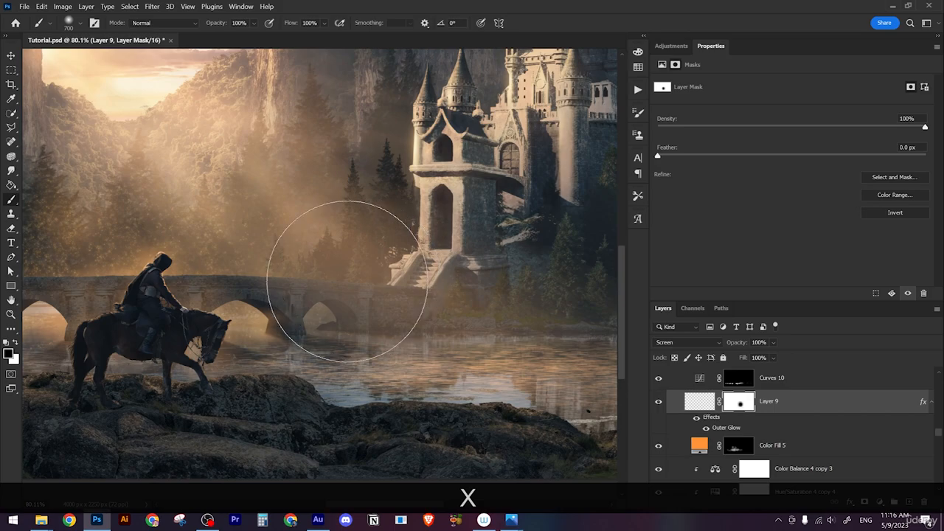
pyautogui.moveTo(321, 254); pyautogui.dragTo(388, 263)
pyautogui.hotkey('ctrl', 'z')
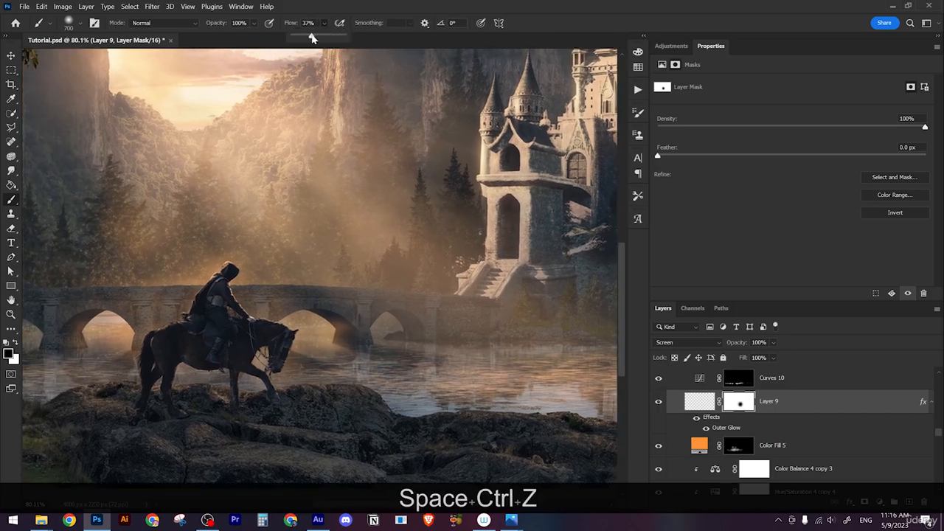
# Step: Fade the particles around the rider and bridge by painting black on the Layer 9 mask at 37% flow
pyautogui.click(244, 318)
pyautogui.click(223, 276)
pyautogui.moveTo(265, 254)
pyautogui.mouseDown()
pyautogui.moveTo(418, 275)
pyautogui.moveTo(304, 257)
pyautogui.mouseUp()
pyautogui.click(198, 273)
pyautogui.click(207, 298)
pyautogui.click(288, 316)
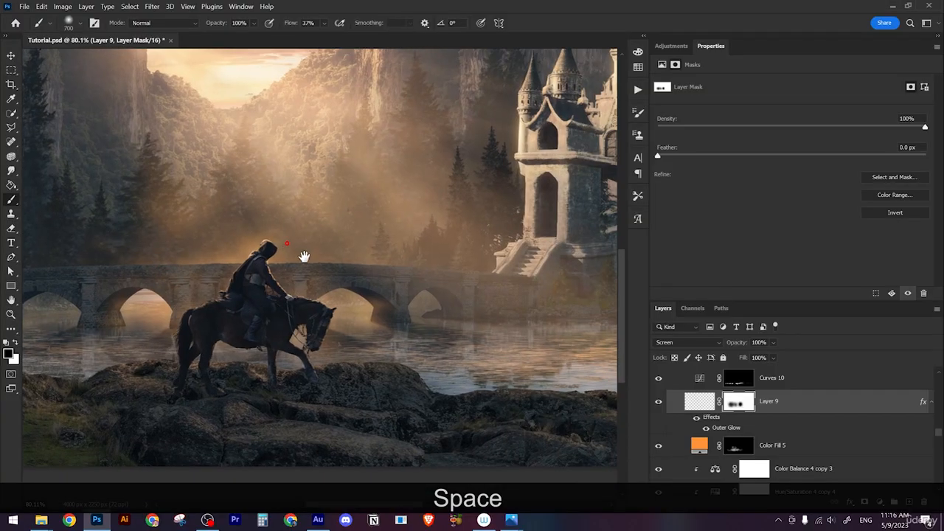
pyautogui.moveTo(126, 337)
pyautogui.mouseDown()
pyautogui.moveTo(216, 355)
pyautogui.moveTo(169, 334)
pyautogui.mouseUp()
pyautogui.moveTo(309, 357); pyautogui.dragTo(175, 337)
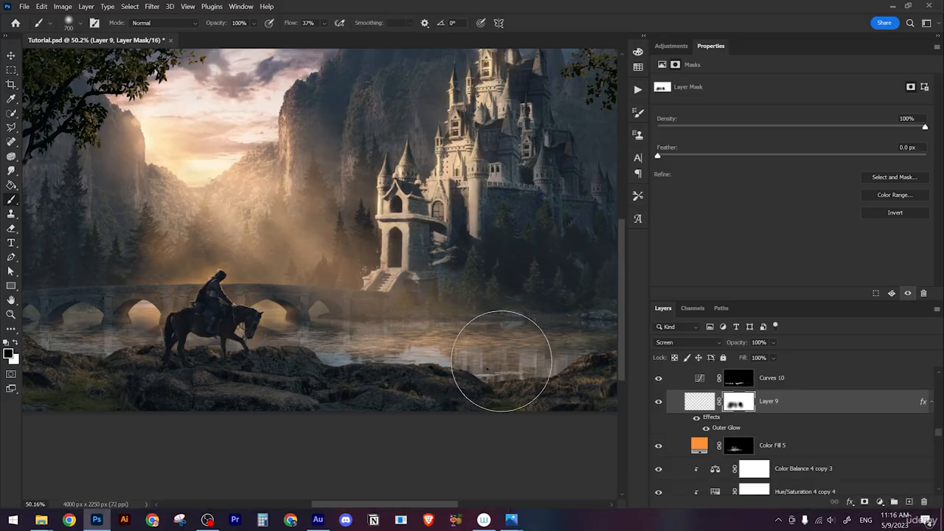
# Step: Select the mask of Color Fill 5 copy in the bridge group, checking the layer's effect by its visibility
pyautogui.press('v')
pyautogui.rightClick(437, 348)
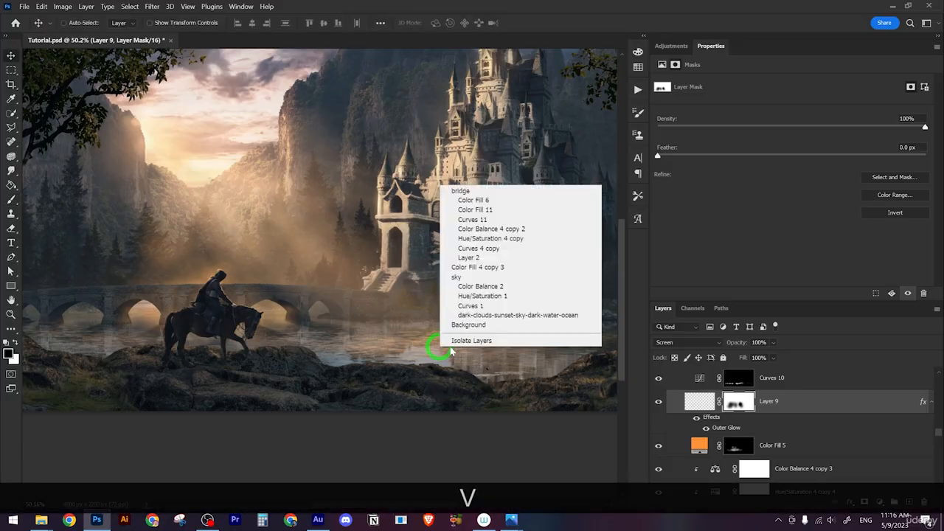
pyautogui.click(461, 203)
pyautogui.scroll(1, 744, 417)
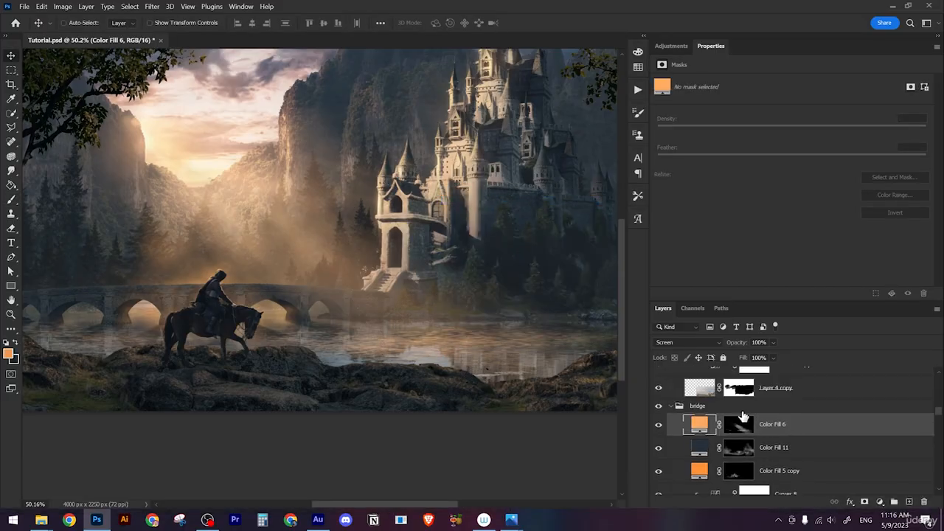
pyautogui.click(742, 470)
pyautogui.click(660, 473)
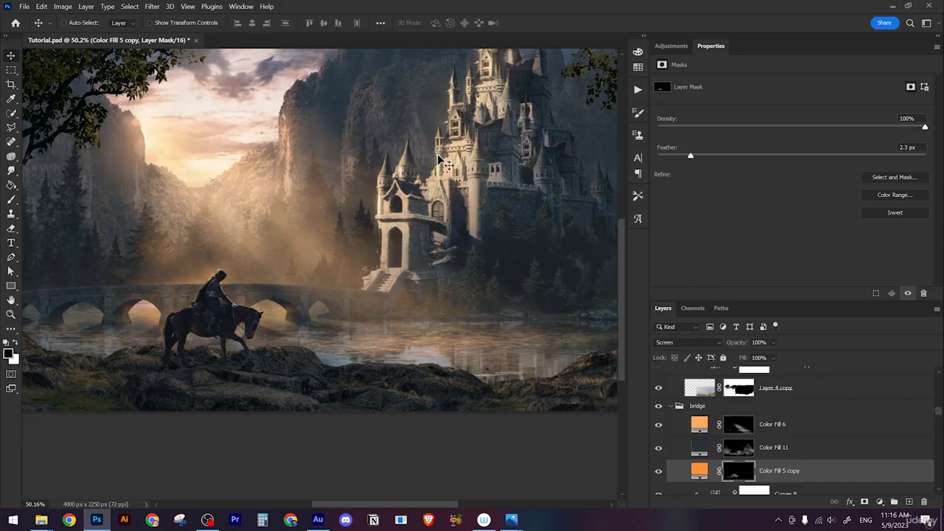
# Step: Set the flattened brush tip to 0° and 2000 px, and paint white on the Color Fill 5 copy mask to add glow over the water
pyautogui.press('b')
pyautogui.rightClick(431, 312)
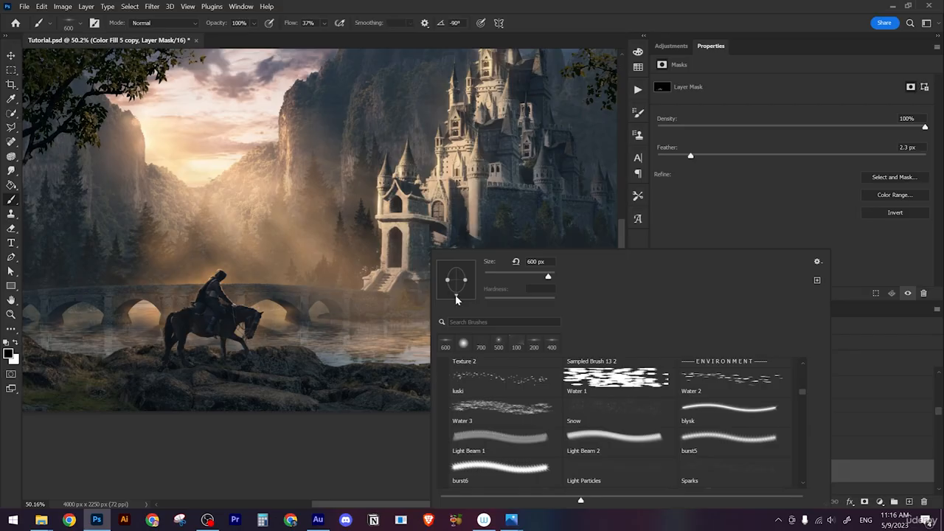
pyautogui.moveTo(456, 300); pyautogui.dragTo(483, 288)
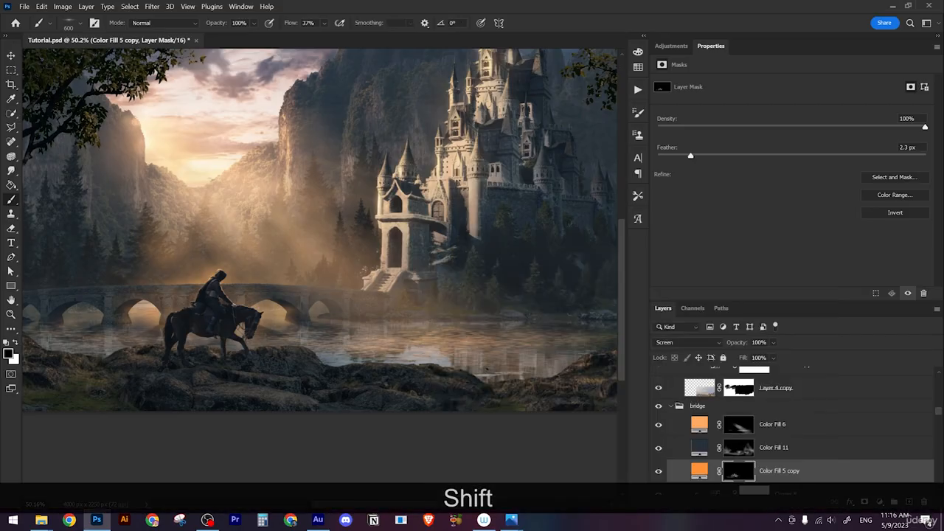
pyautogui.press(']')
pyautogui.press(']')
pyautogui.press(']')
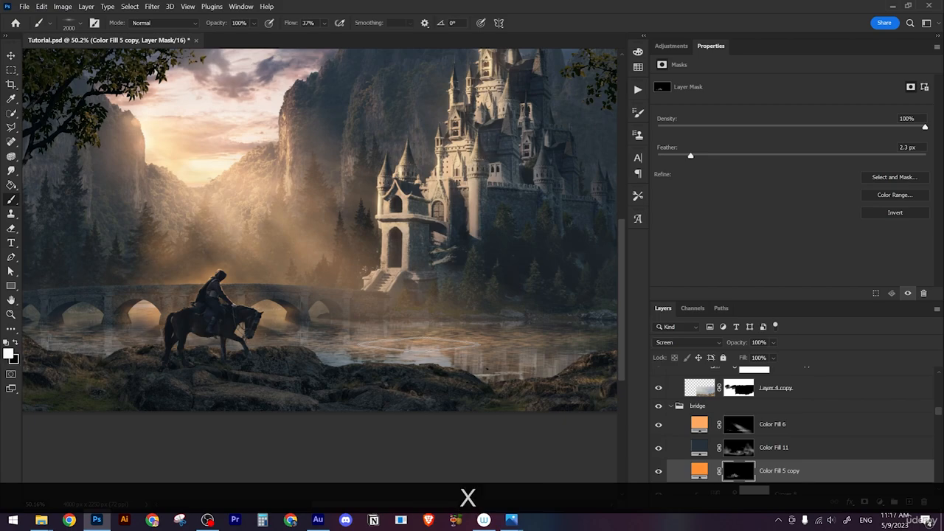
pyautogui.moveTo(465, 345); pyautogui.dragTo(385, 323)
pyautogui.scroll(-4, 479, 373)
pyautogui.scroll(4, 469, 369)
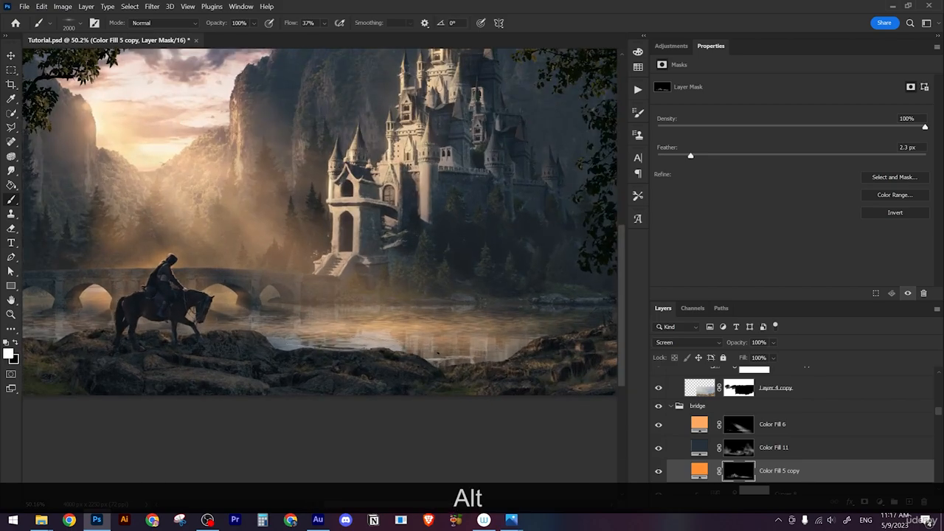
pyautogui.scroll(-6, 430, 358)
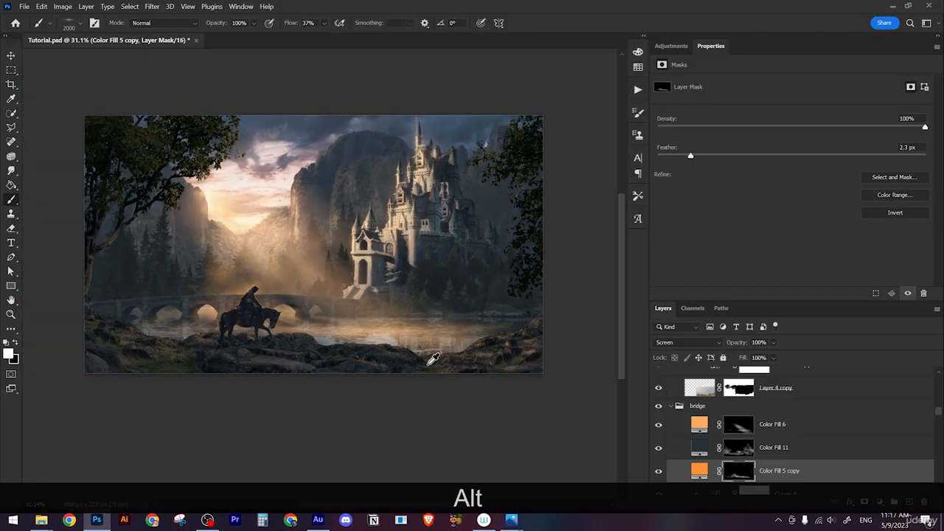
pyautogui.scroll(2, 509, 348)
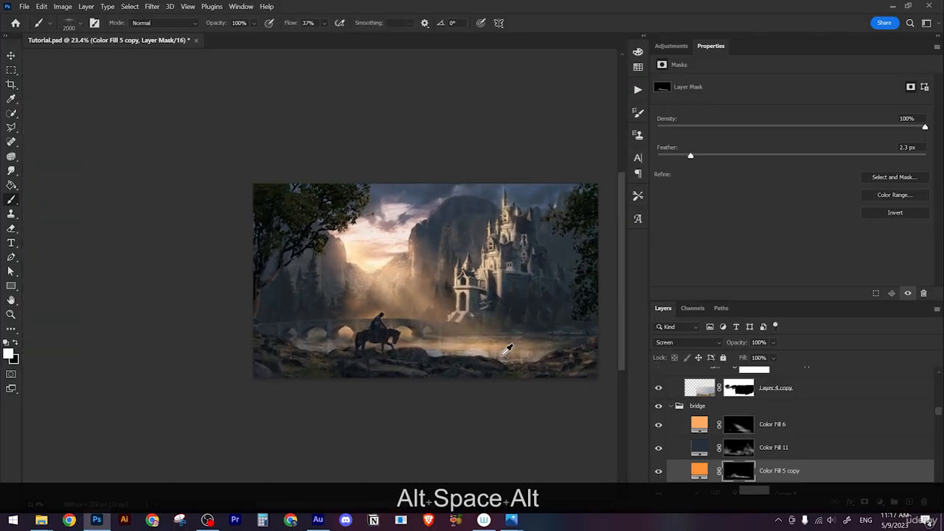
pyautogui.moveTo(489, 349); pyautogui.dragTo(470, 343)
pyautogui.scroll(1, 470, 343)
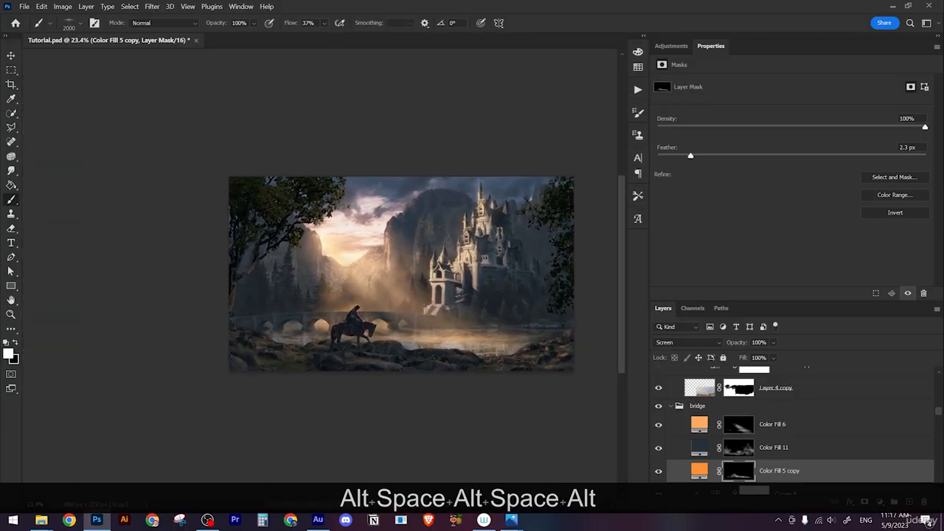
# Step: Examine the whole composite to judge the orange glow over the water and the castle's lighting
pyautogui.press('x')
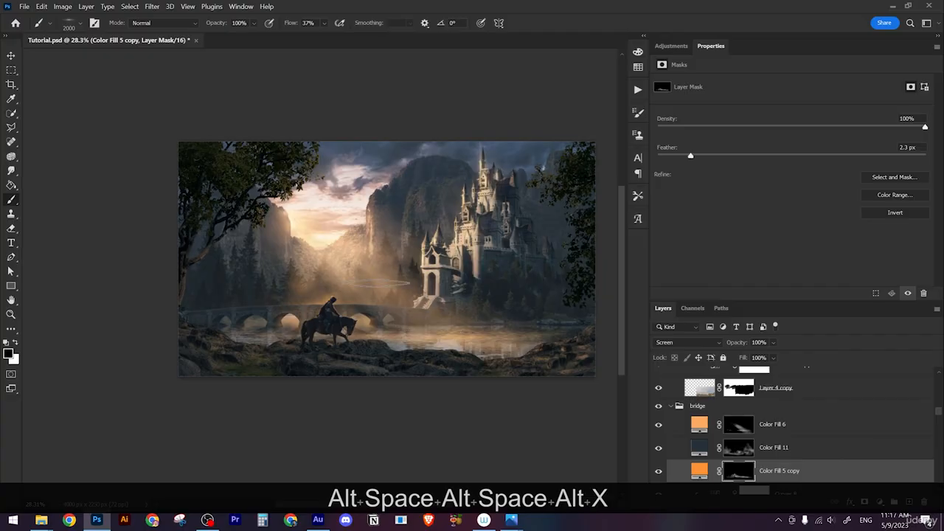
pyautogui.scroll(-1, 387, 279)
pyautogui.scroll(3, 392, 274)
pyautogui.scroll(-3, 385, 295)
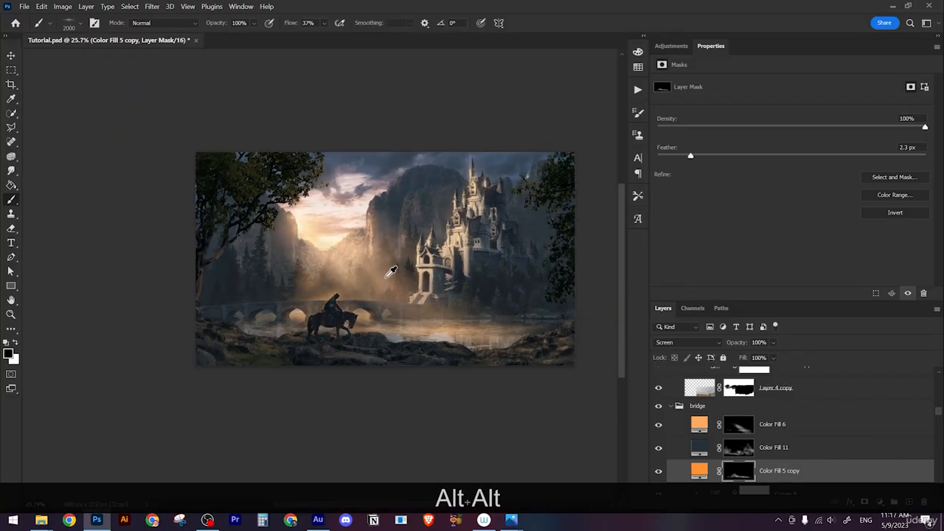
pyautogui.moveTo(385, 277); pyautogui.dragTo(362, 279)
pyautogui.scroll(-3, 381, 277)
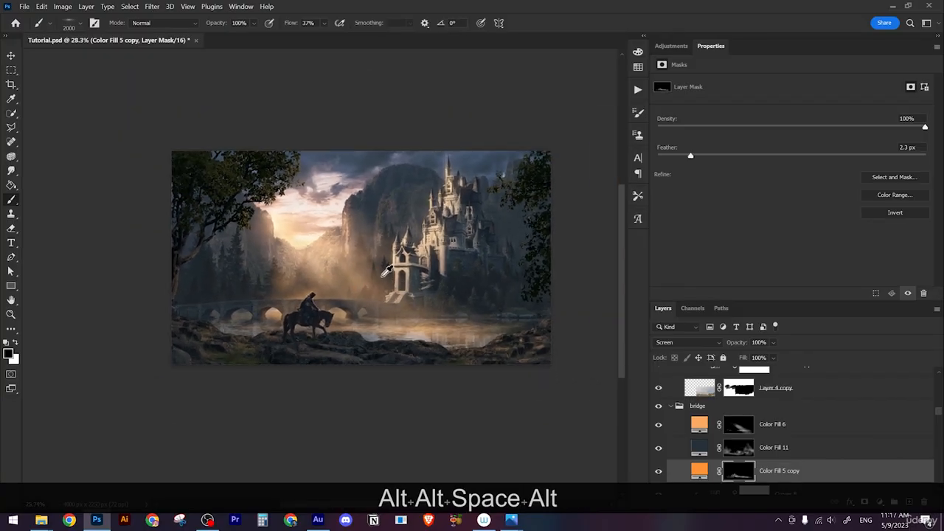
pyautogui.scroll(3, 426, 328)
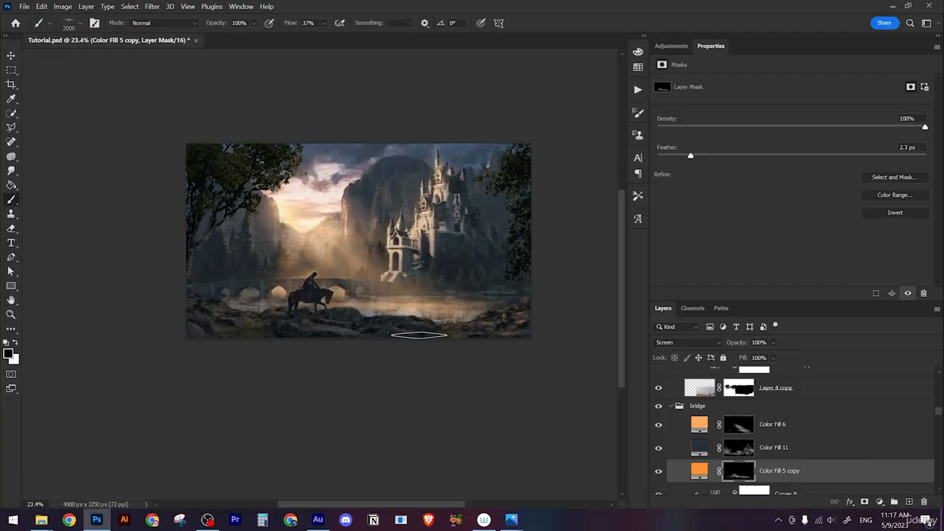
pyautogui.scroll(5, 493, 213)
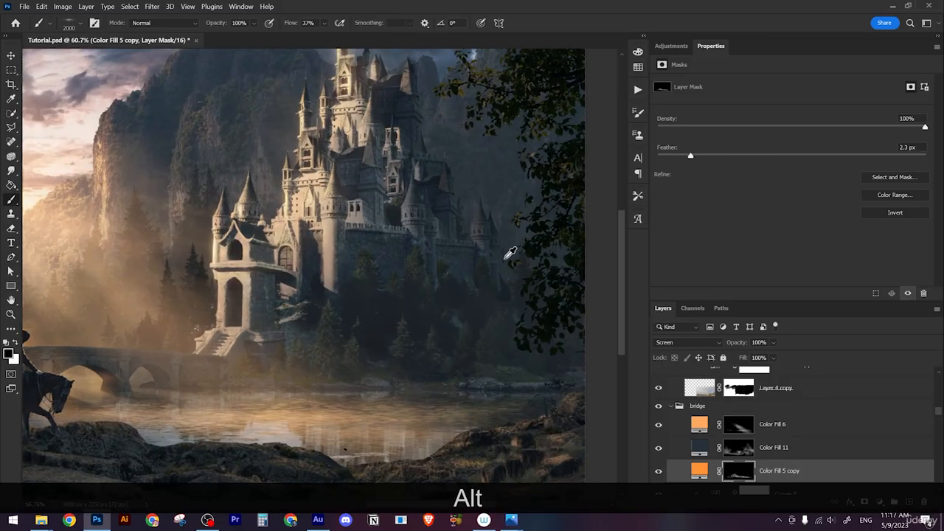
# Step: Collapse the foreground rocks and bridge groups and select the palace group
pyautogui.press('v')
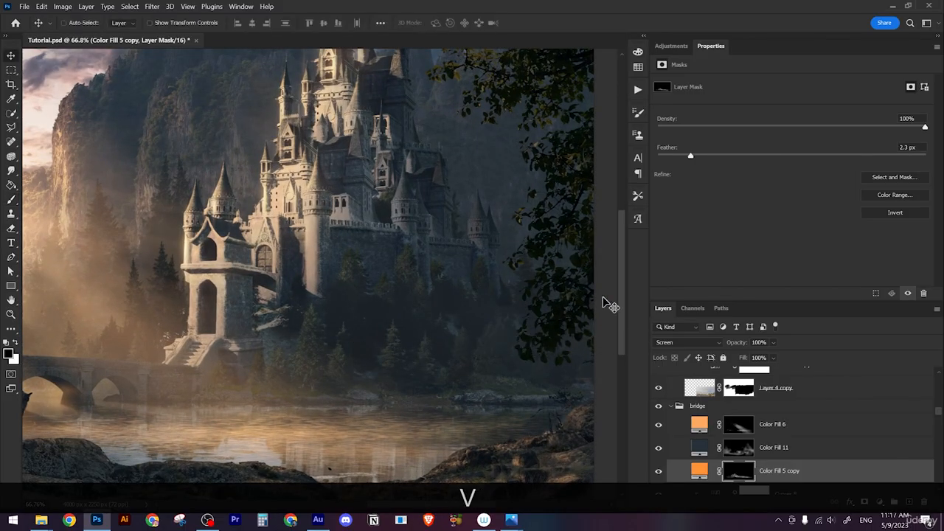
pyautogui.scroll(5, 780, 439)
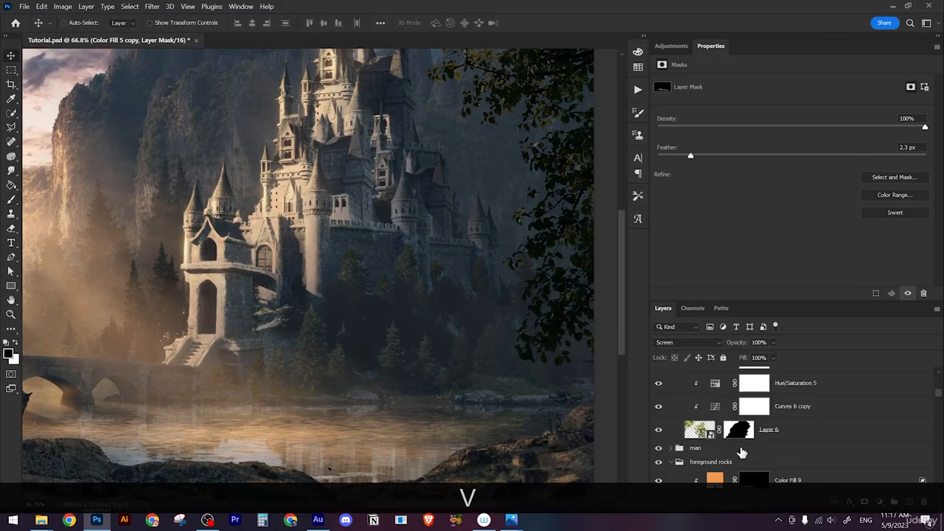
pyautogui.scroll(-1, 742, 446)
pyautogui.click(672, 440)
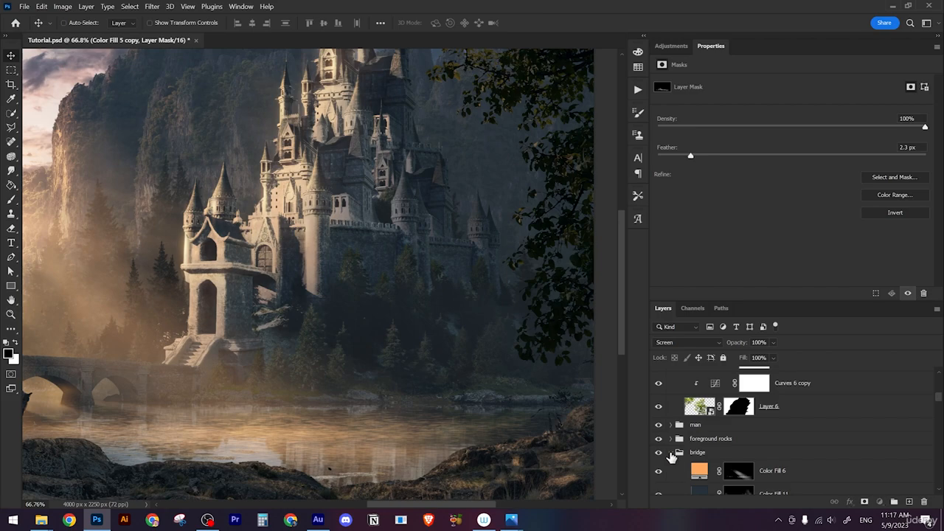
pyautogui.click(670, 453)
pyautogui.click(718, 464)
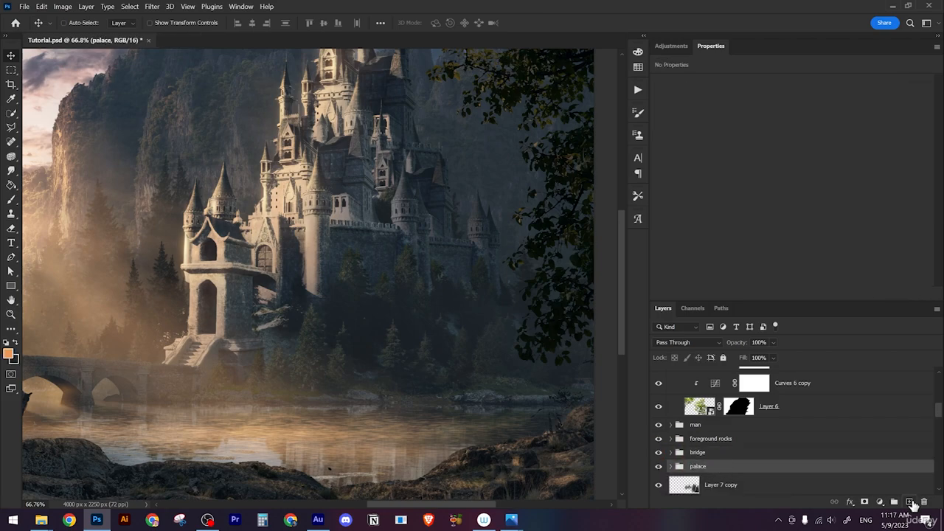
# Step: Add a Curves adjustment clipped to the palace group, darkening the midtones from input 141 to output 114
pyautogui.click(673, 48)
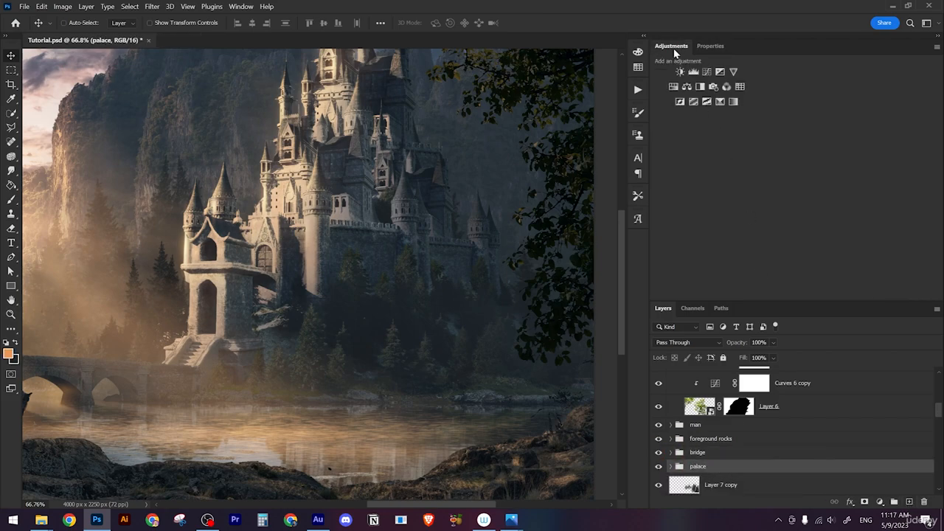
pyautogui.click(710, 76)
pyautogui.moveTo(811, 188); pyautogui.dragTo(811, 189)
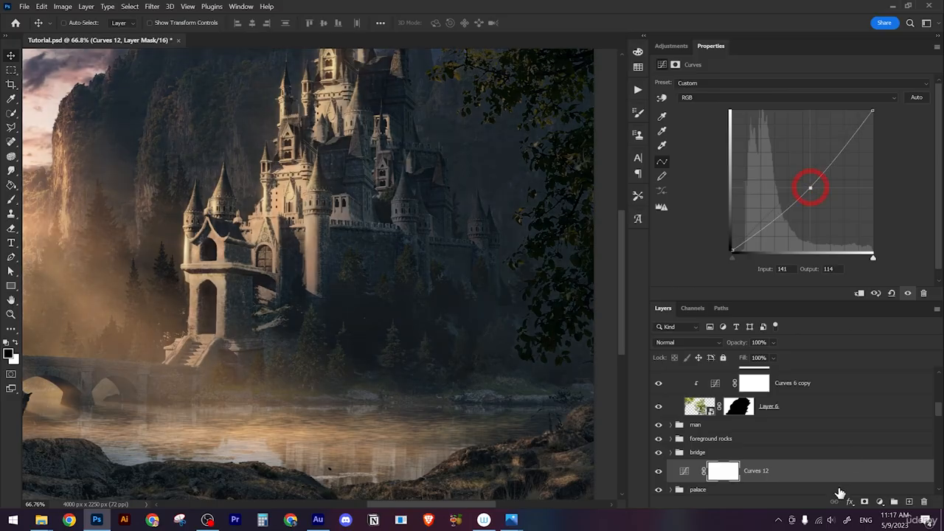
pyautogui.scroll(-1, 840, 493)
pyautogui.keyDown('alt'); pyautogui.click(659, 429); pyautogui.keyUp('alt')
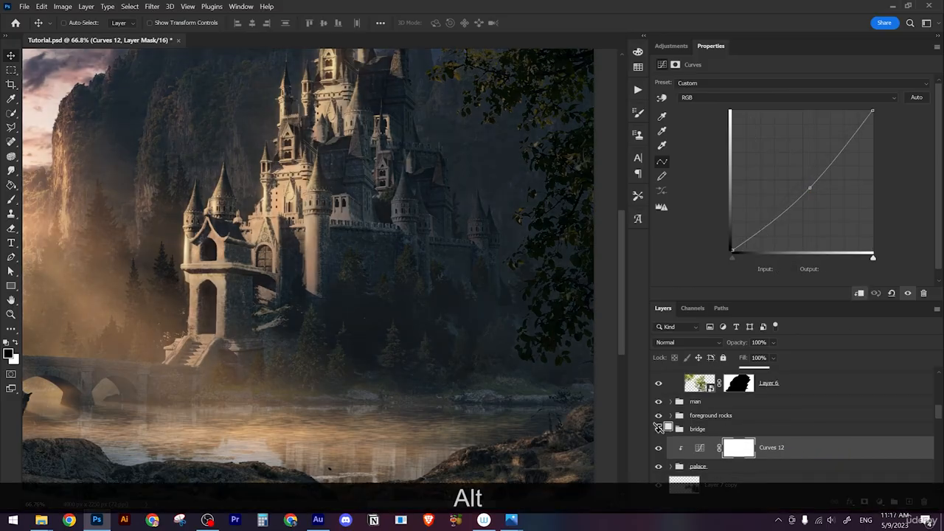
pyautogui.scroll(-2, 393, 209)
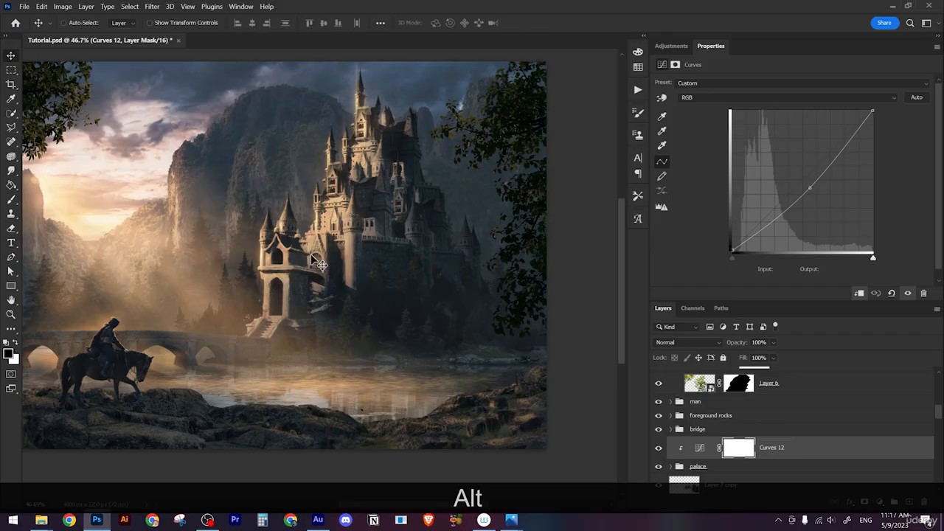
# Step: Invert the Curves 12 mask to black and paint white over the castle's shadowed right side with a soft round 1300 px brush
pyautogui.hotkey('ctrl', 'i')
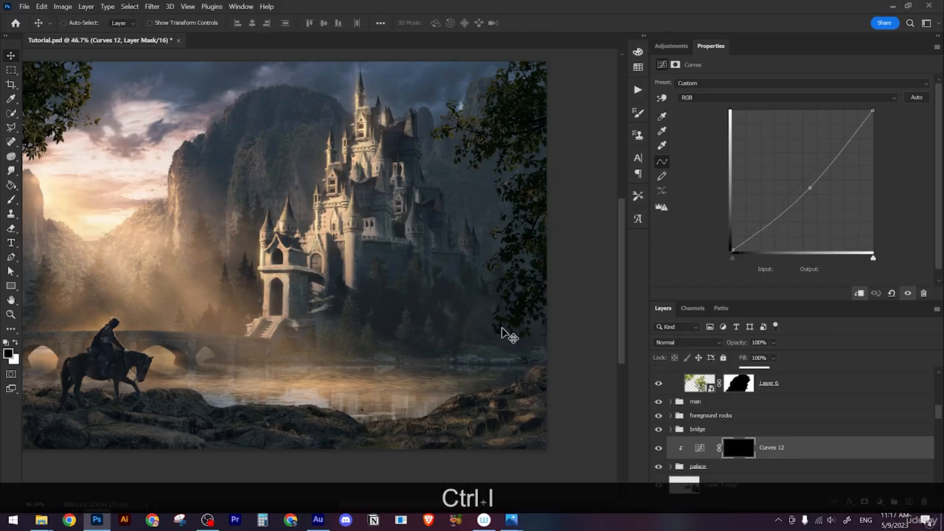
pyautogui.press('b')
pyautogui.rightClick(476, 319)
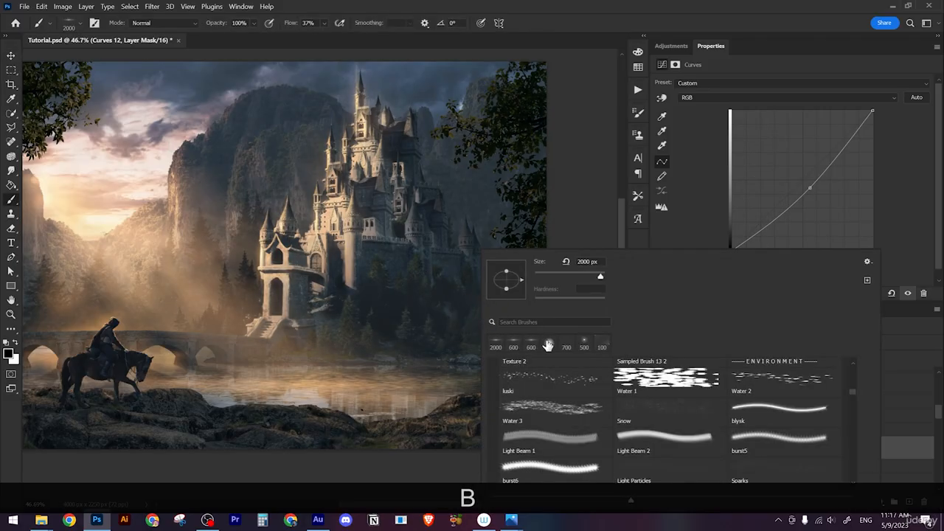
pyautogui.click(453, 327)
pyautogui.press('[')
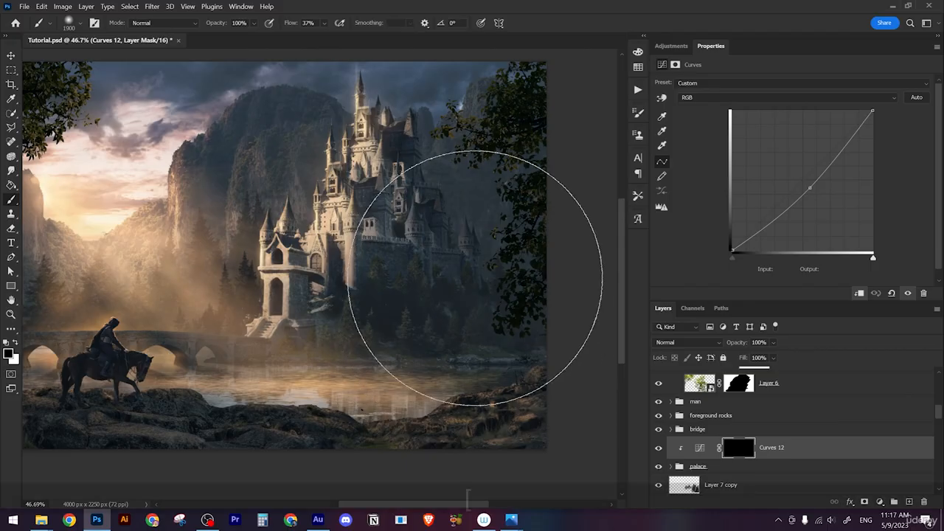
pyautogui.press('[')
pyautogui.press('[')
pyautogui.press('[')
pyautogui.press('[')
pyautogui.press('[')
pyautogui.press('[')
pyautogui.press('x')
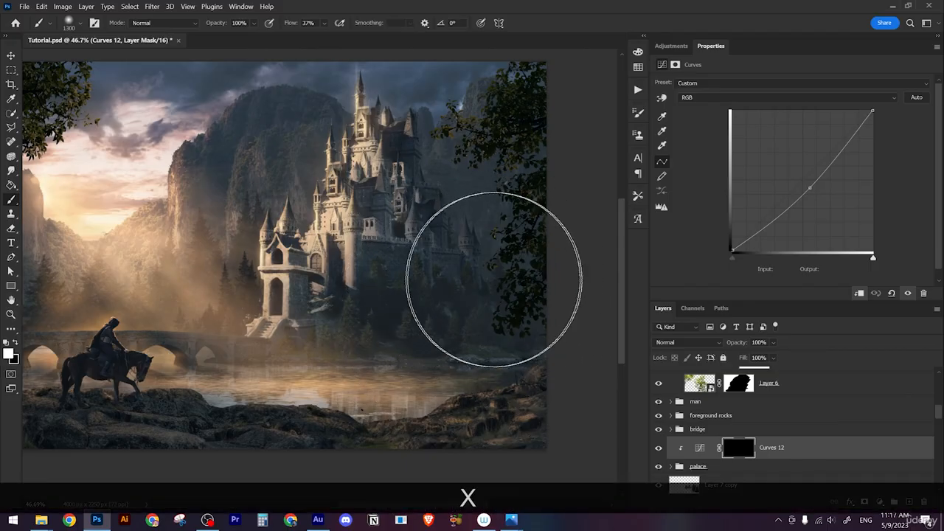
pyautogui.moveTo(475, 285)
pyautogui.mouseDown()
pyautogui.moveTo(396, 291)
pyautogui.moveTo(432, 280)
pyautogui.mouseUp()
# Step: Extend the darkening around the castle's base in white on the Curves 12 mask, and paint black near the gate tower and stairs
pyautogui.scroll(-3, 445, 299)
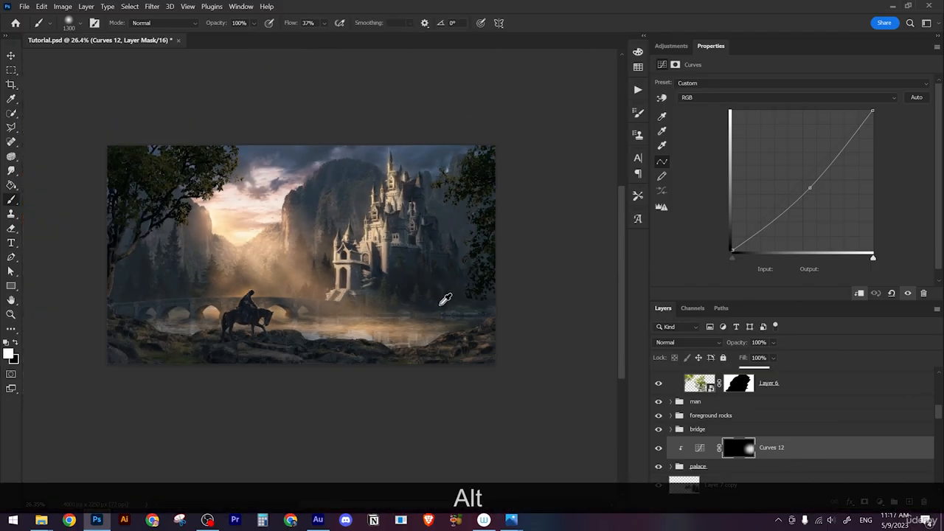
pyautogui.scroll(1, 445, 299)
pyautogui.moveTo(393, 334)
pyautogui.mouseDown()
pyautogui.moveTo(353, 320)
pyautogui.moveTo(379, 329)
pyautogui.mouseUp()
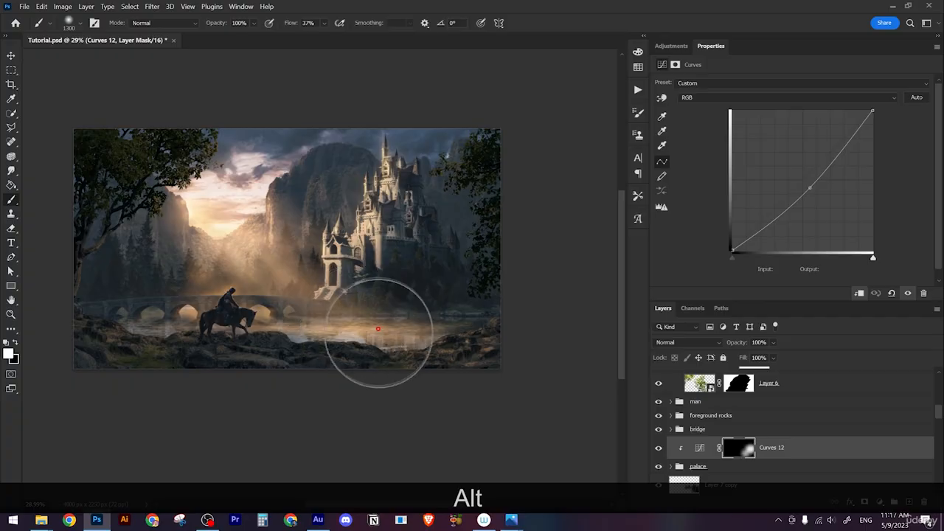
pyautogui.scroll(-4, 443, 291)
pyautogui.scroll(3, 423, 287)
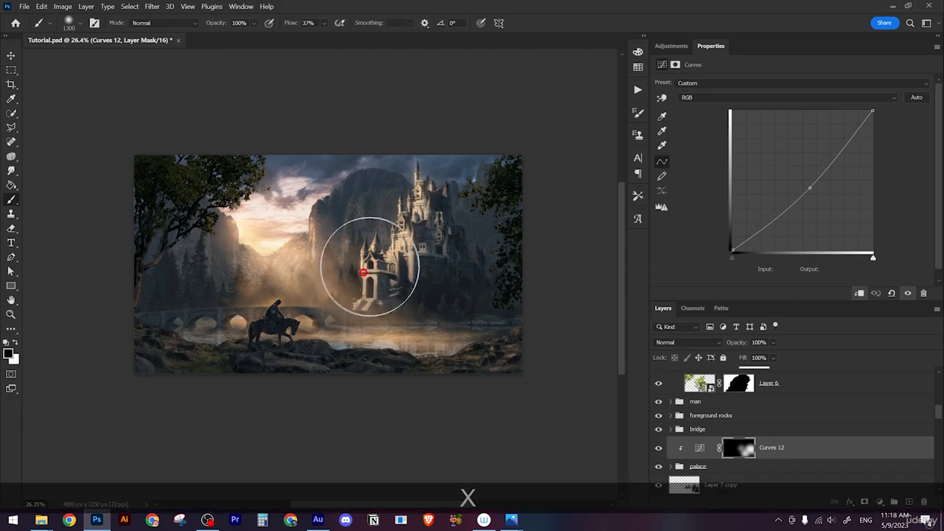
pyautogui.scroll(2, 402, 298)
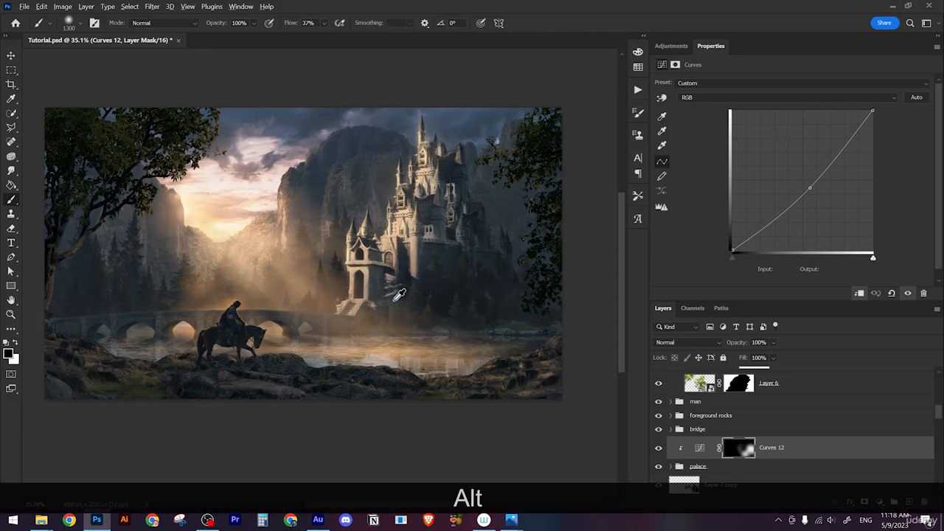
pyautogui.scroll(-2, 396, 294)
pyautogui.scroll(2, 400, 308)
pyautogui.moveTo(455, 330); pyautogui.dragTo(414, 311)
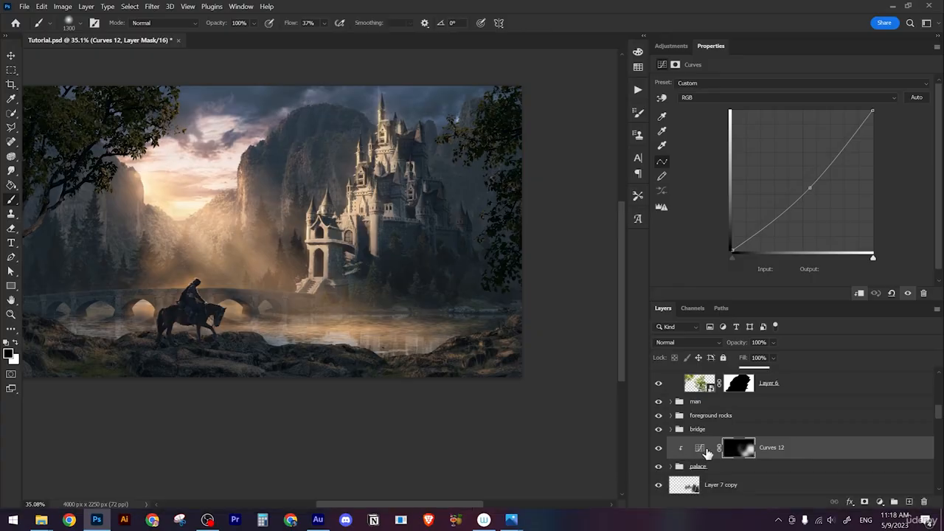
# Step: Add another Curves adjustment that darkens midtones from input 109 to output 88, and move it above the bridge group
pyautogui.click(683, 46)
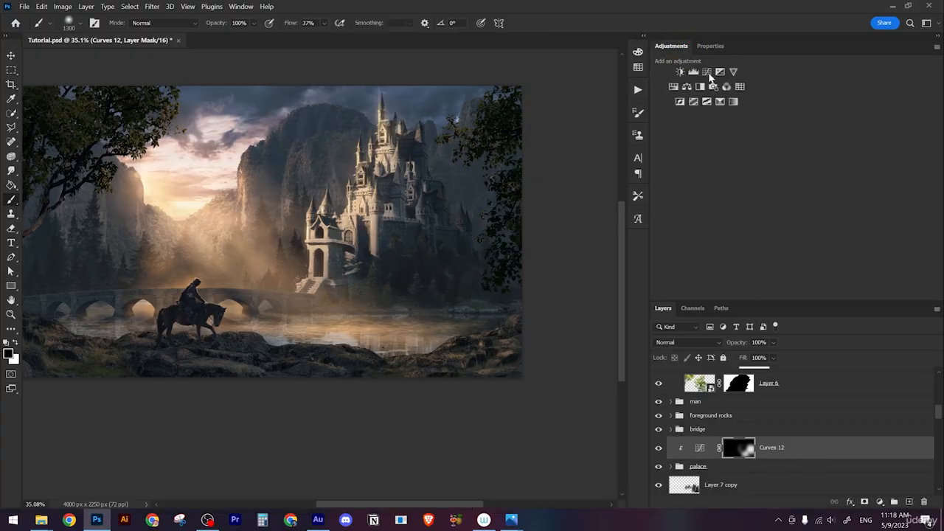
pyautogui.click(707, 73)
pyautogui.moveTo(789, 201); pyautogui.dragTo(793, 203)
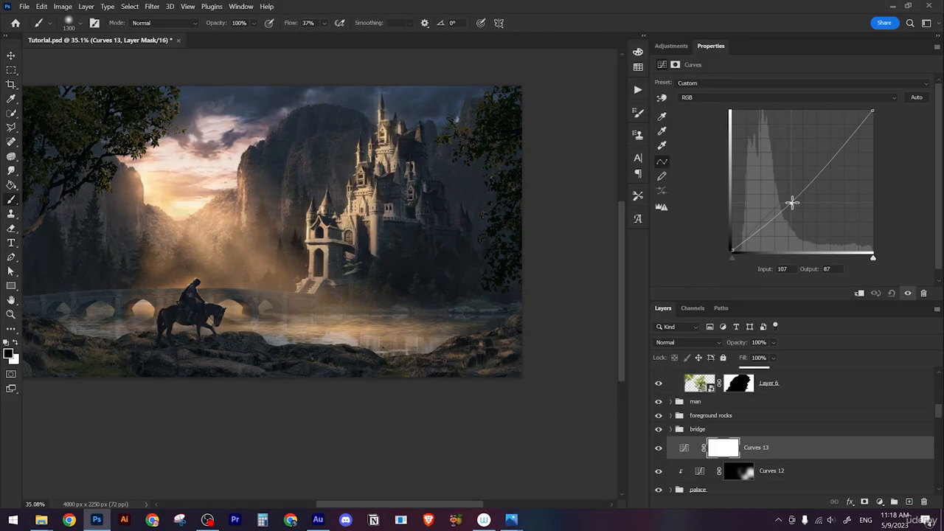
pyautogui.moveTo(769, 452)
pyautogui.mouseDown()
pyautogui.moveTo(766, 408)
pyautogui.moveTo(767, 421)
pyautogui.mouseUp()
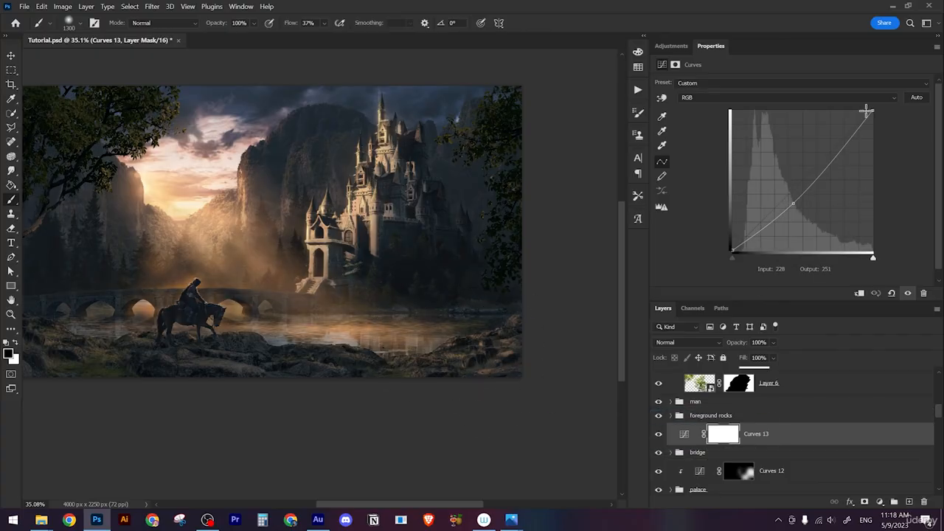
# Step: Invert the Curves 13 mask to black and paint white over the right shore with the 1300 px brush
pyautogui.click(727, 440)
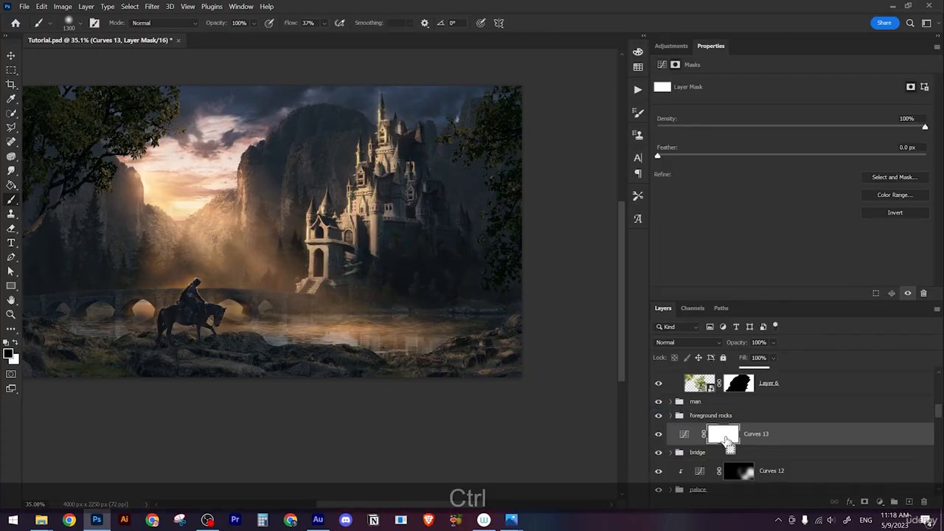
pyautogui.hotkey('ctrl', 'i')
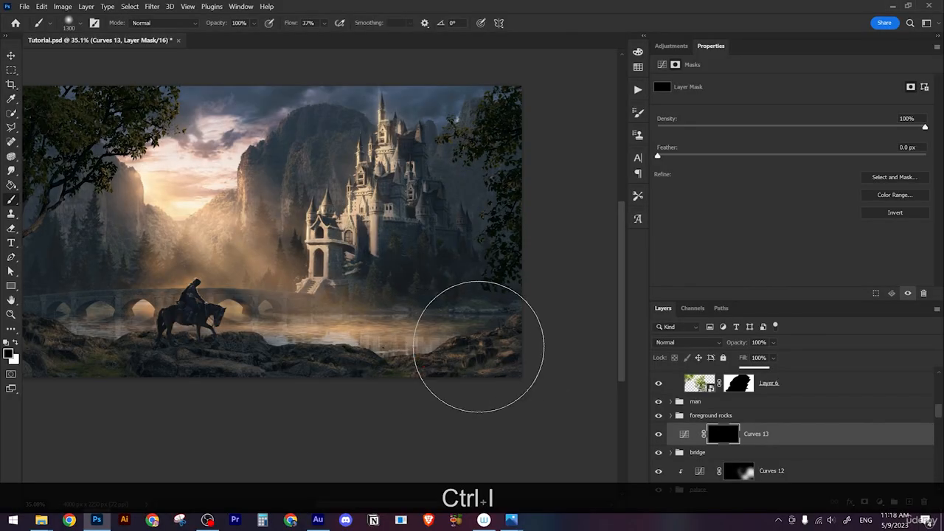
pyautogui.press('x')
pyautogui.moveTo(472, 343)
pyautogui.mouseDown()
pyautogui.moveTo(525, 337)
pyautogui.moveTo(510, 317)
pyautogui.mouseUp()
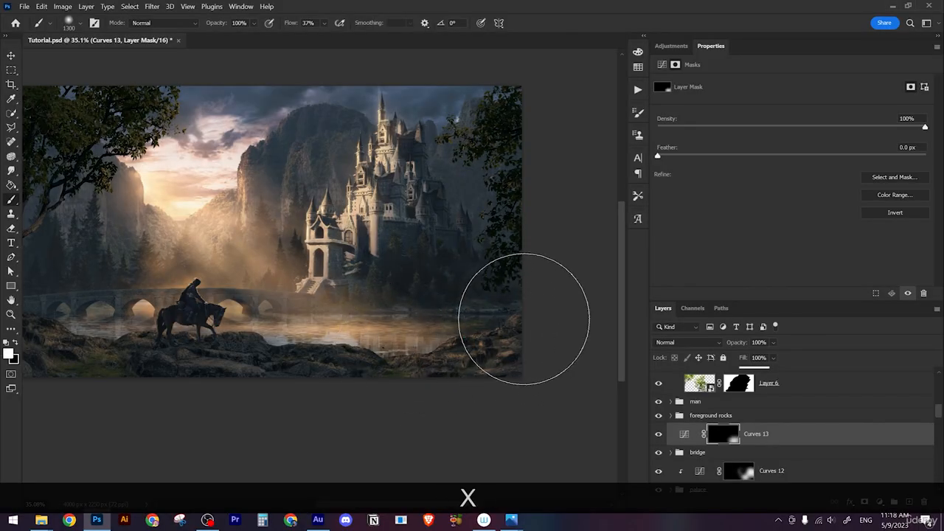
# Step: Reduce the brush to 1000 px and paint white on the Curves 13 mask over the right tree and lower-right rocks
pyautogui.press(']')
pyautogui.press(']')
pyautogui.press('[')
pyautogui.press('[')
pyautogui.press('[')
pyautogui.press('[')
pyautogui.press('[')
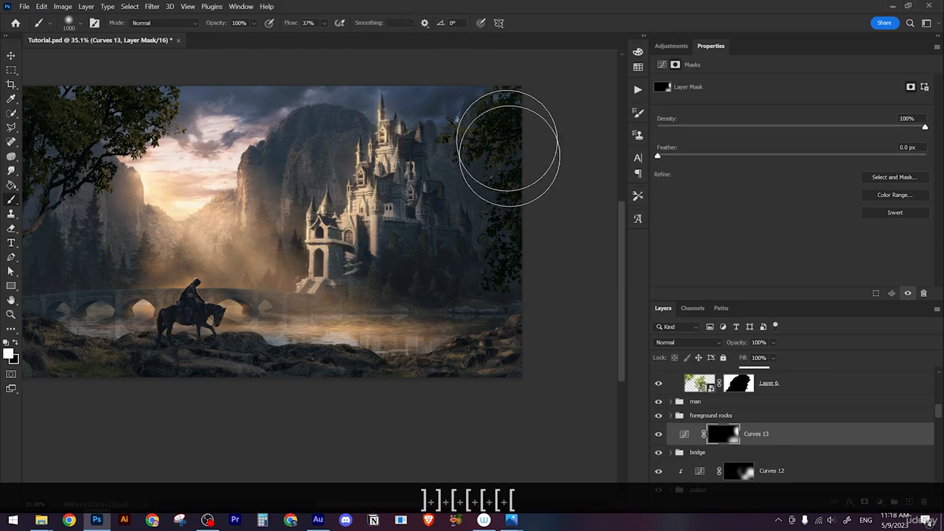
pyautogui.moveTo(440, 340); pyautogui.dragTo(432, 357)
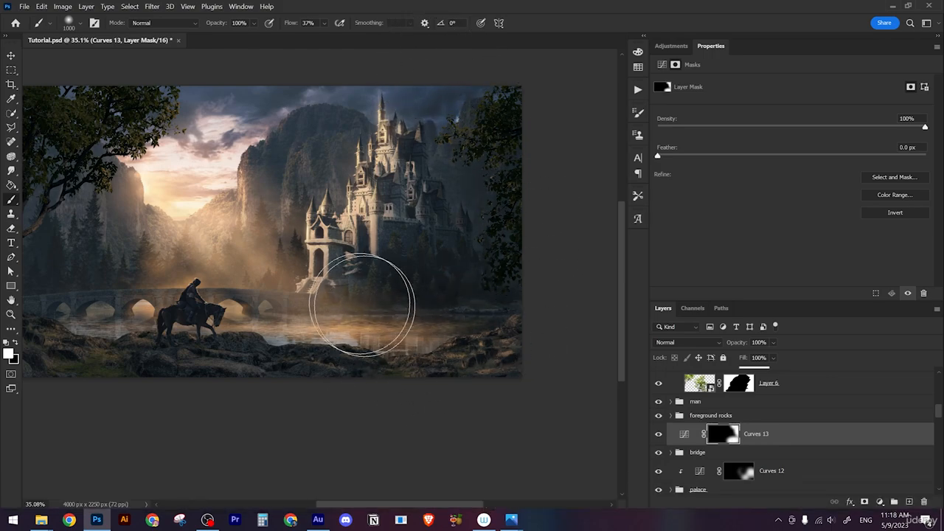
# Step: Paint white on the Curves 13 mask over the left tree and left shore to darken that side of the scene
pyautogui.press('space')
pyautogui.moveTo(350, 292); pyautogui.dragTo(538, 325)
pyautogui.moveTo(217, 346)
pyautogui.mouseDown()
pyautogui.moveTo(191, 320)
pyautogui.moveTo(202, 220)
pyautogui.moveTo(217, 275)
pyautogui.moveTo(222, 212)
pyautogui.moveTo(238, 202)
pyautogui.moveTo(269, 264)
pyautogui.mouseUp()
pyautogui.press('z')
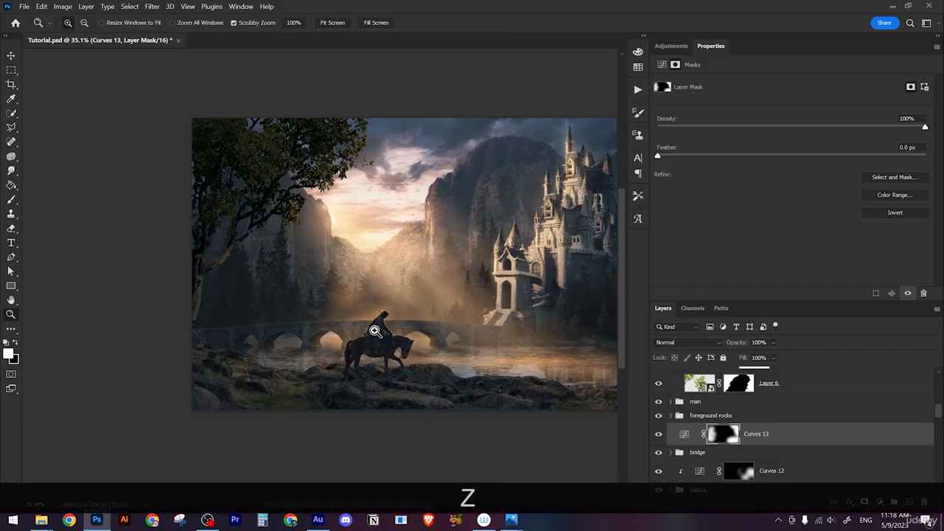
pyautogui.moveTo(374, 331); pyautogui.dragTo(314, 285)
pyautogui.press('space')
pyautogui.moveTo(468, 318)
pyautogui.mouseDown()
pyautogui.moveTo(418, 308)
pyautogui.moveTo(485, 312)
pyautogui.mouseUp()
pyautogui.press('z')
pyautogui.press('space')
pyautogui.moveTo(165, 341); pyautogui.dragTo(169, 327)
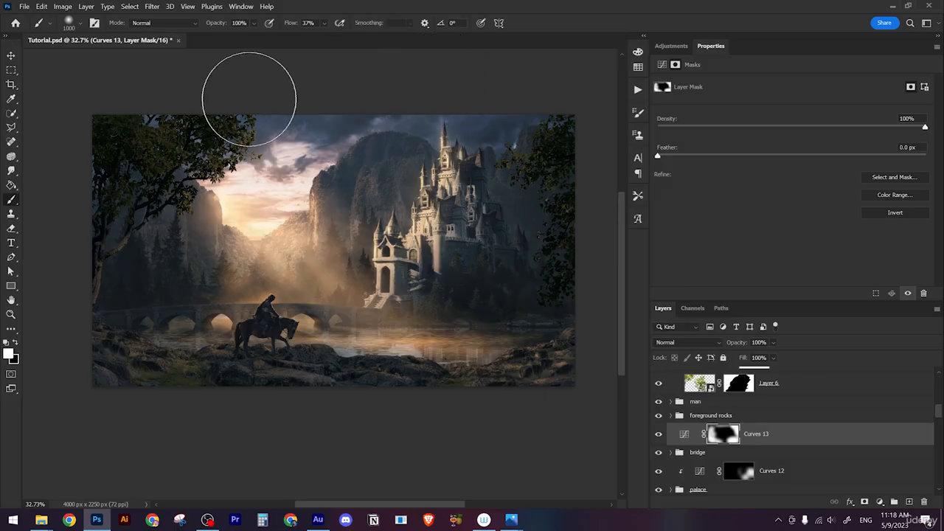
# Step: Paint white on the Curves 13 mask along the foreground rocks at the image's lower edge, and open the layer's curve settings
pyautogui.press('x')
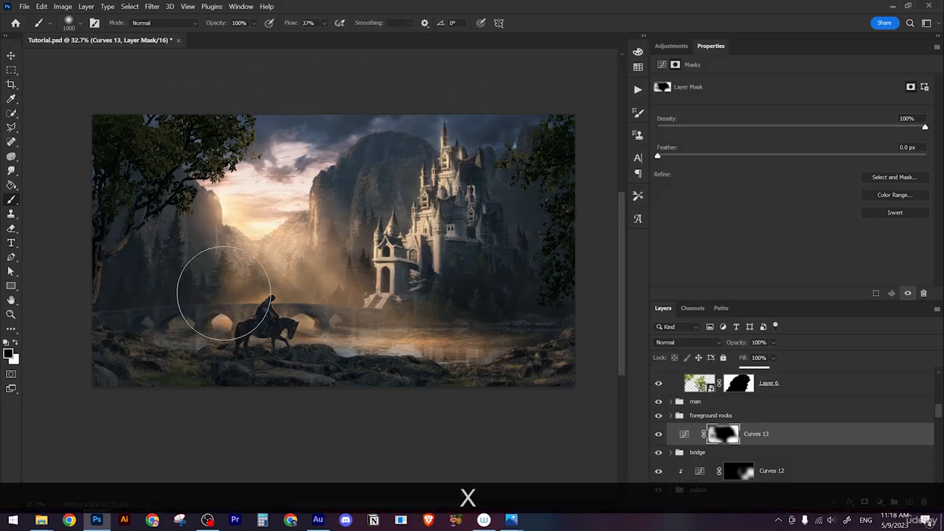
pyautogui.press('x')
pyautogui.moveTo(168, 360)
pyautogui.mouseDown()
pyautogui.moveTo(218, 363)
pyautogui.moveTo(175, 363)
pyautogui.mouseUp()
pyautogui.press('x')
pyautogui.press('x')
pyautogui.moveTo(249, 381); pyautogui.dragTo(483, 381)
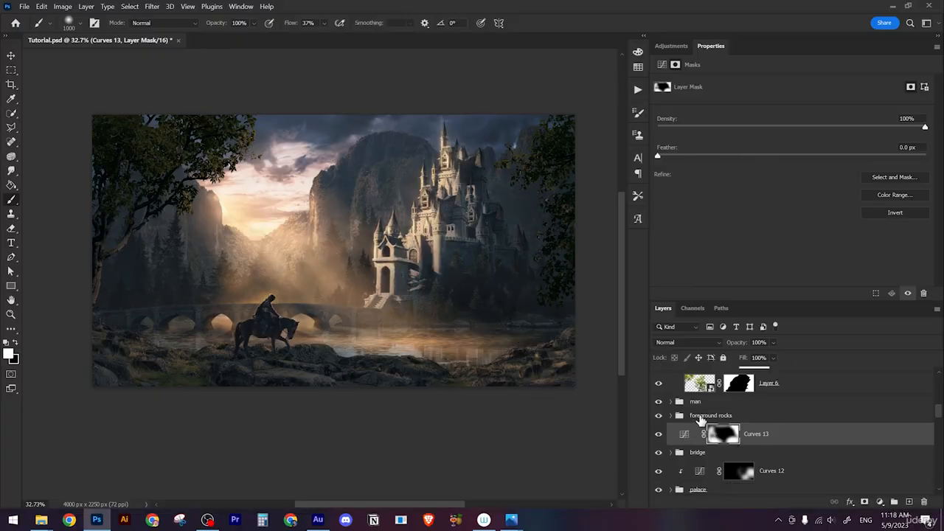
pyautogui.click(689, 437)
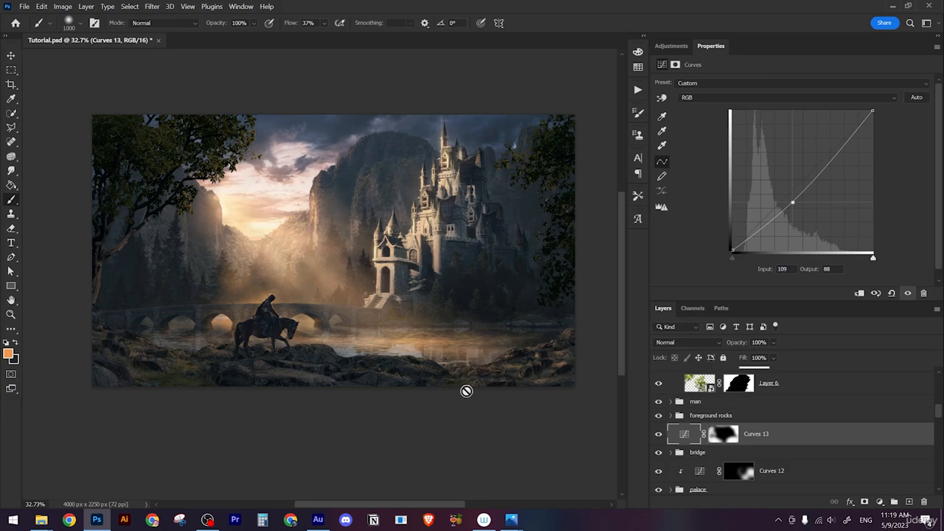
# Step: Examine the overall light balance and darkened edges of the composite at different magnifications
pyautogui.scroll(-3, 467, 391)
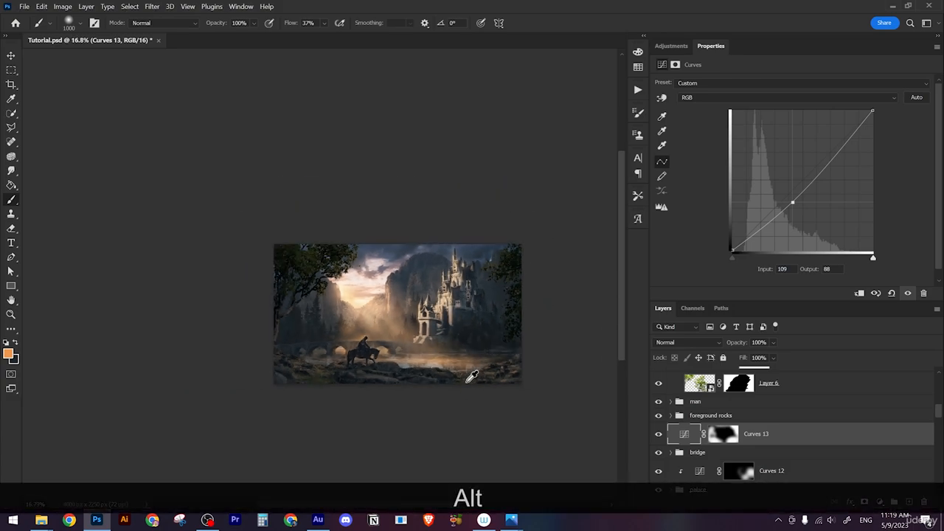
pyautogui.scroll(1, 472, 377)
pyautogui.scroll(3, 427, 356)
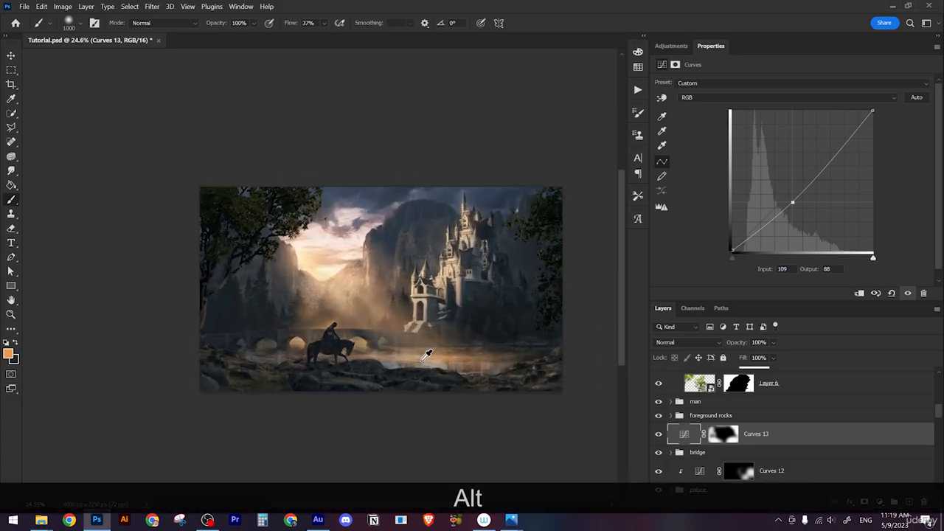
pyautogui.press('v')
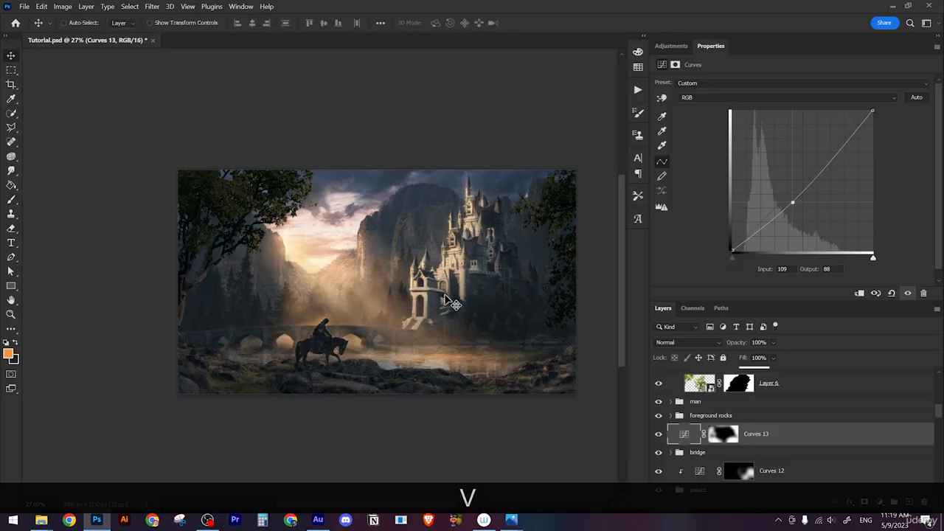
pyautogui.scroll(2, 454, 287)
pyautogui.moveTo(435, 288); pyautogui.dragTo(405, 290)
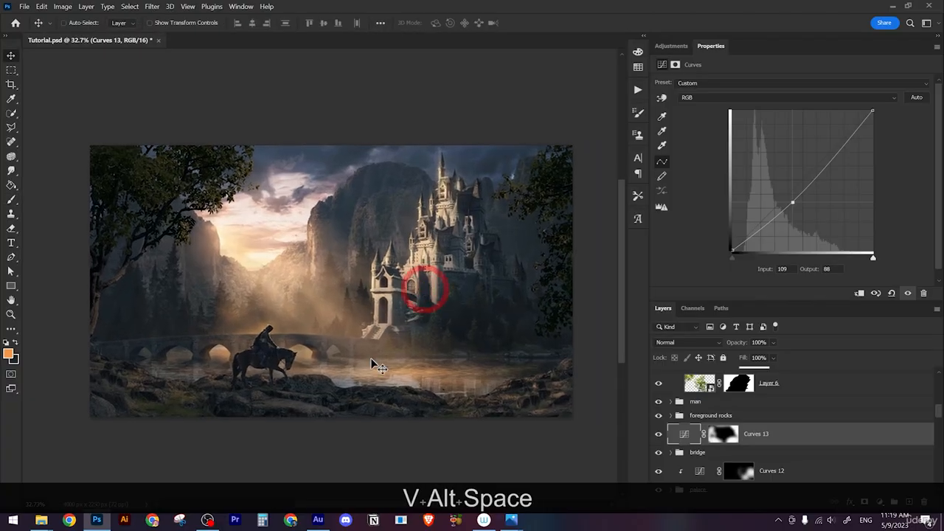
pyautogui.scroll(-4, 355, 362)
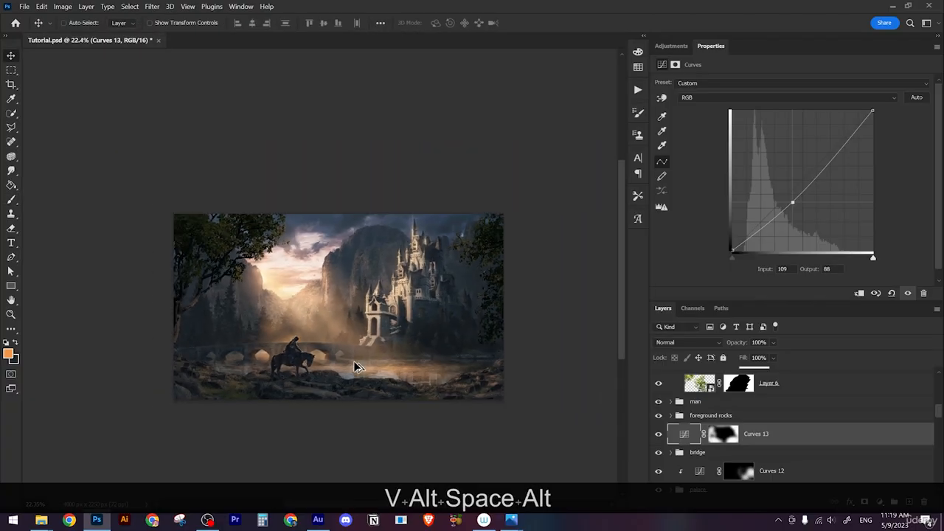
pyautogui.scroll(1, 354, 367)
pyautogui.scroll(2, 361, 325)
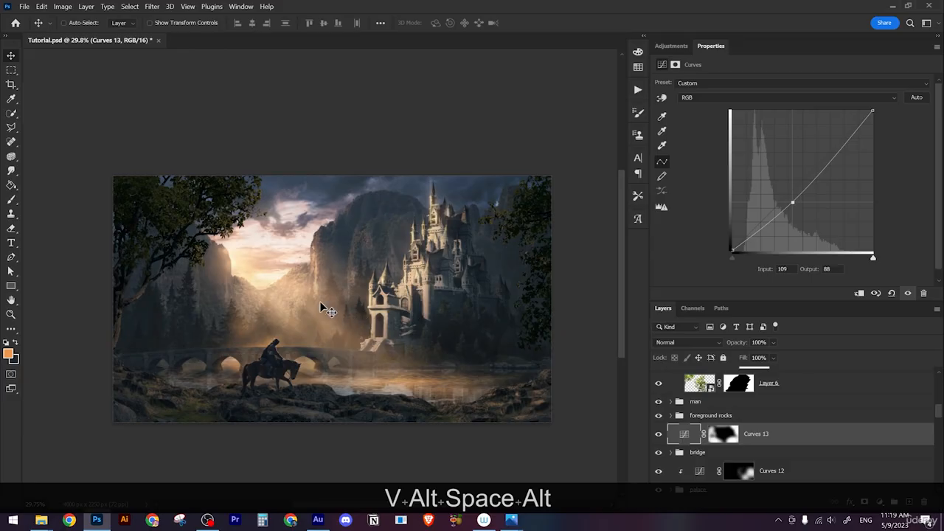
pyautogui.scroll(3, 321, 308)
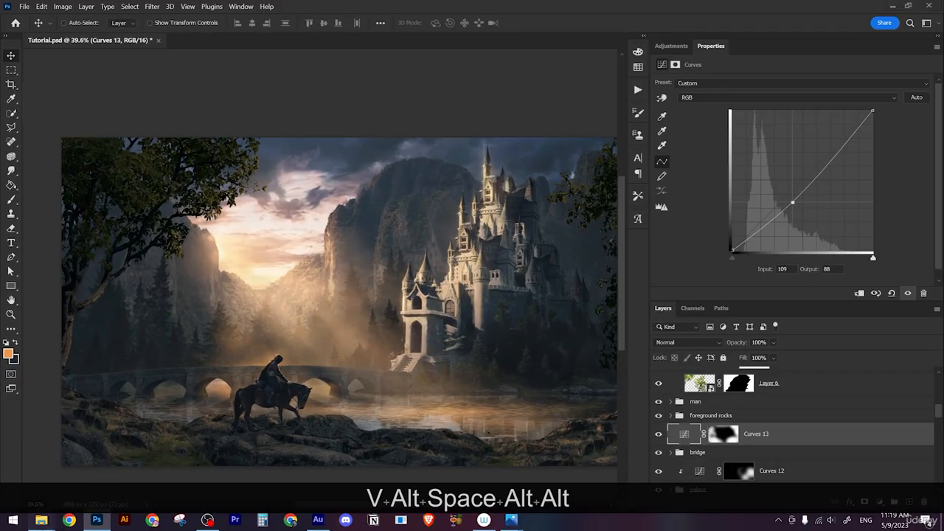
pyautogui.click(41, 520)
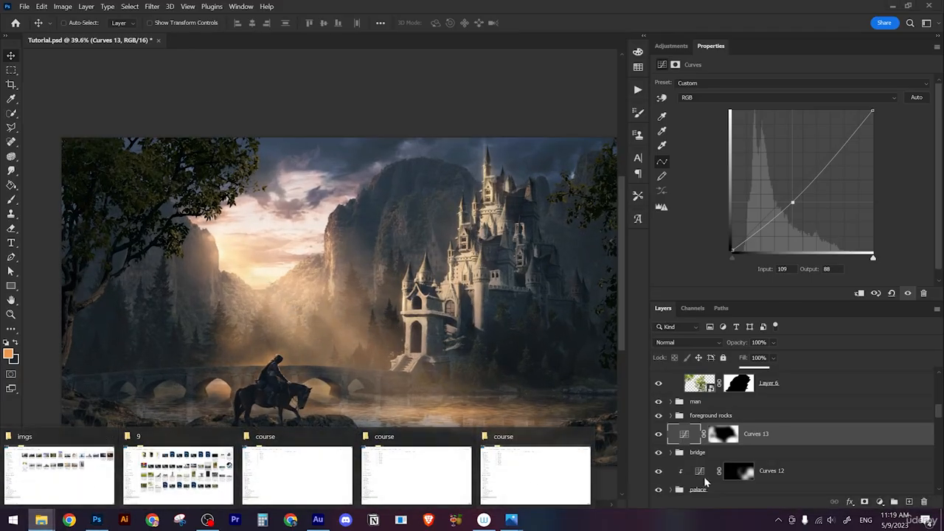
pyautogui.scroll(-8, 705, 481)
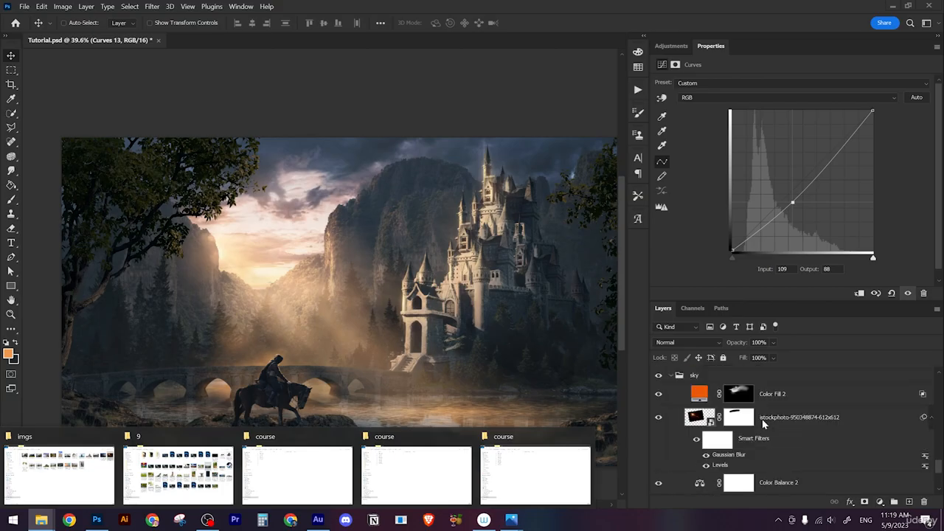
pyautogui.moveTo(819, 430)
pyautogui.mouseDown()
pyautogui.moveTo(821, 349)
pyautogui.moveTo(807, 447)
pyautogui.moveTo(808, 423)
pyautogui.mouseUp()
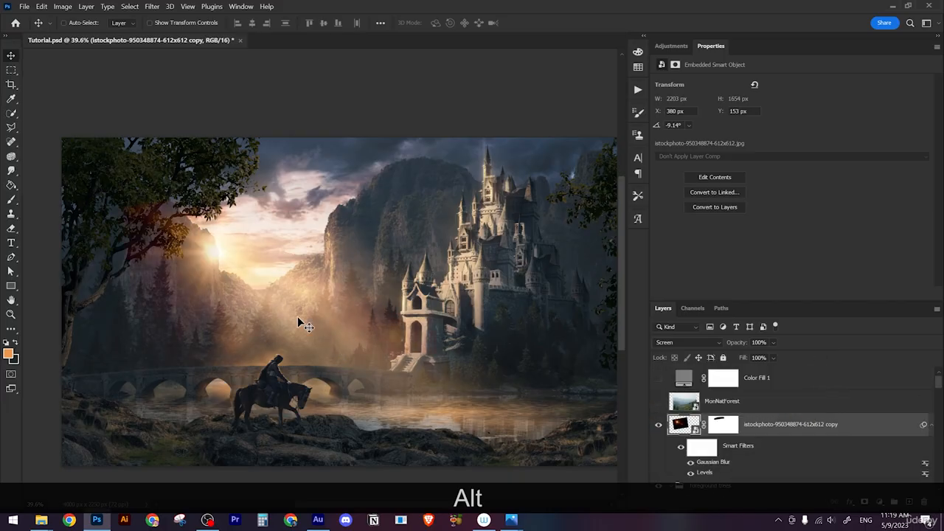
pyautogui.moveTo(346, 337)
pyautogui.mouseDown()
pyautogui.moveTo(374, 355)
pyautogui.moveTo(347, 349)
pyautogui.mouseUp()
pyautogui.scroll(-2, 347, 348)
pyautogui.scroll(-2, 349, 350)
# Step: Scale the flare copy proportionally to about 185% and shift it so its glow sits behind the left cliff's edge
pyautogui.hotkey('ctrl', 'alt', 't')
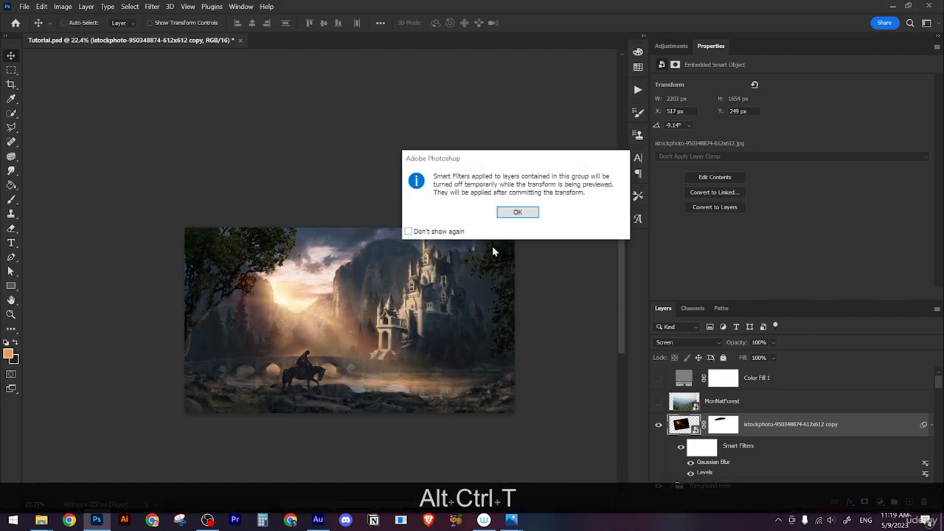
pyautogui.click(518, 214)
pyautogui.moveTo(408, 317); pyautogui.dragTo(559, 331)
pyautogui.moveTo(463, 313); pyautogui.dragTo(429, 325)
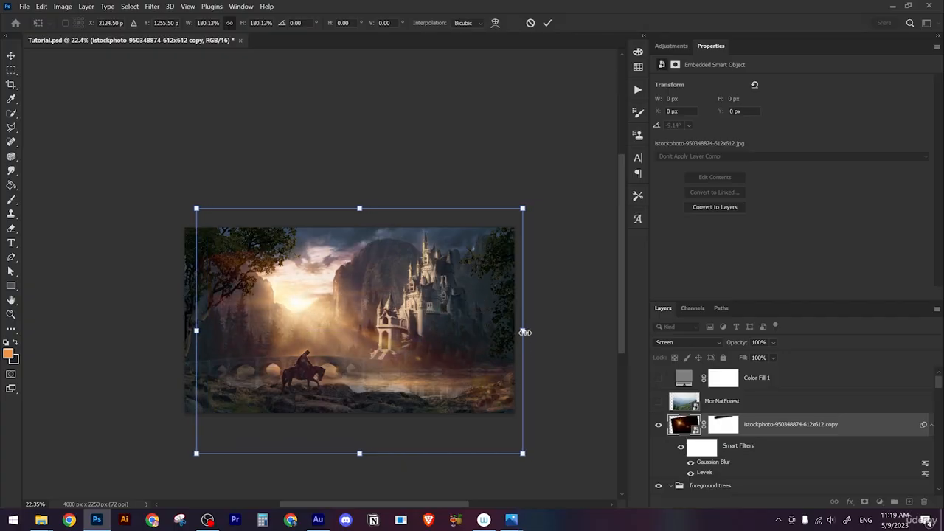
pyautogui.moveTo(524, 332); pyautogui.dragTo(473, 338)
pyautogui.press('Return')
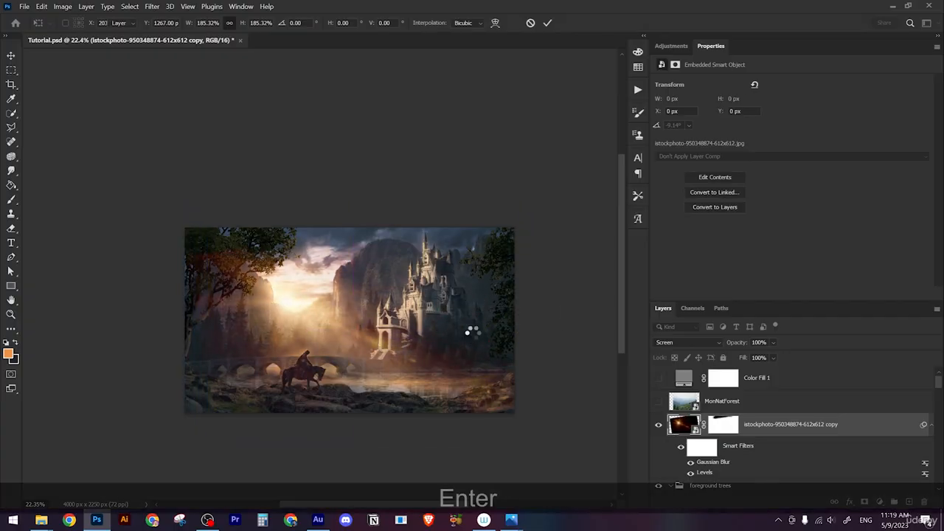
pyautogui.scroll(-1, 434, 360)
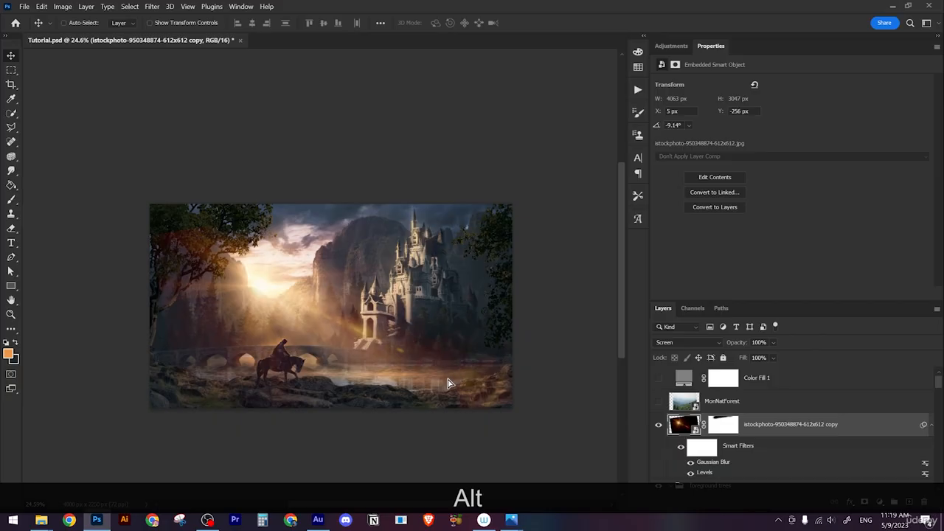
pyautogui.moveTo(448, 382); pyautogui.dragTo(442, 384)
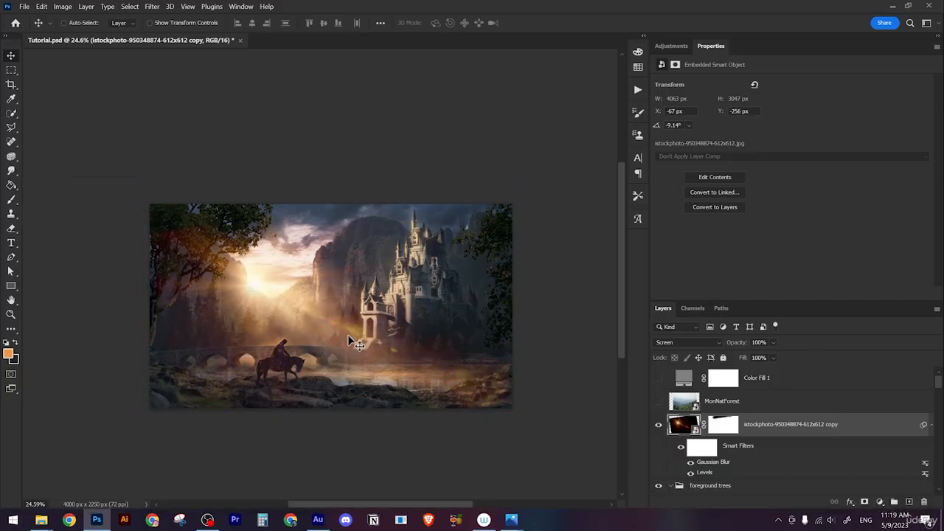
# Step: Fill the flare copy's layer mask entirely with black to hide the flare
pyautogui.click(729, 431)
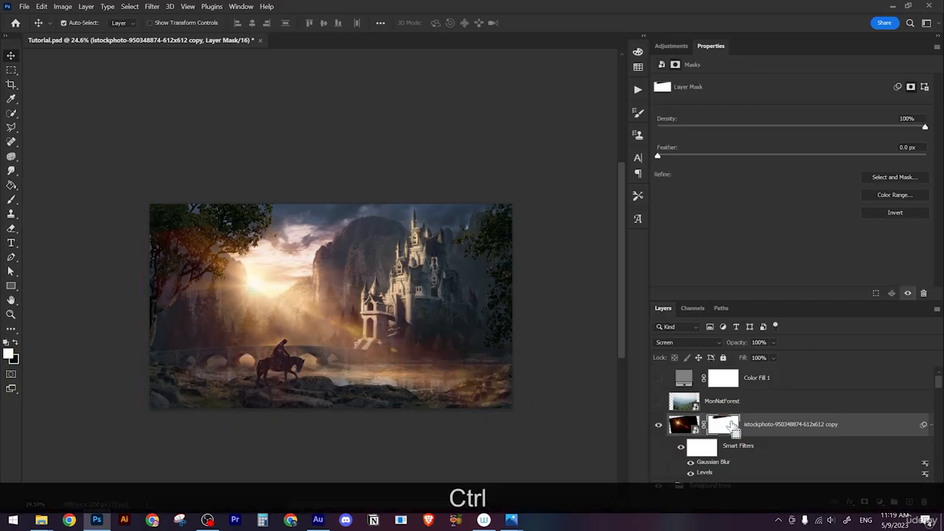
pyautogui.hotkey('ctrl', 'i')
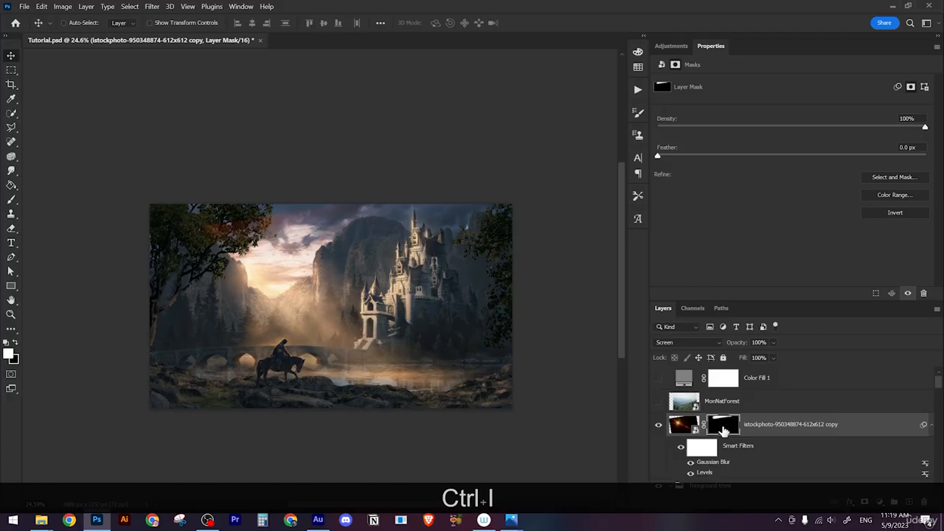
pyautogui.hotkey('alt', 'BackSpace')
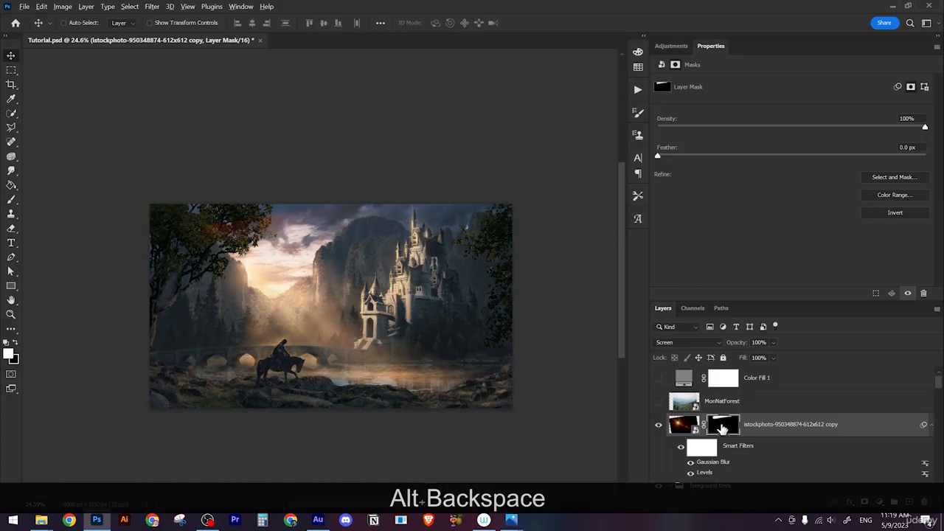
pyautogui.hotkey('ctrl', 'BackSpace')
# Step: Paint white on the flare copy's mask over the sun and valley with the 1000 px brush at 37% flow
pyautogui.press('z')
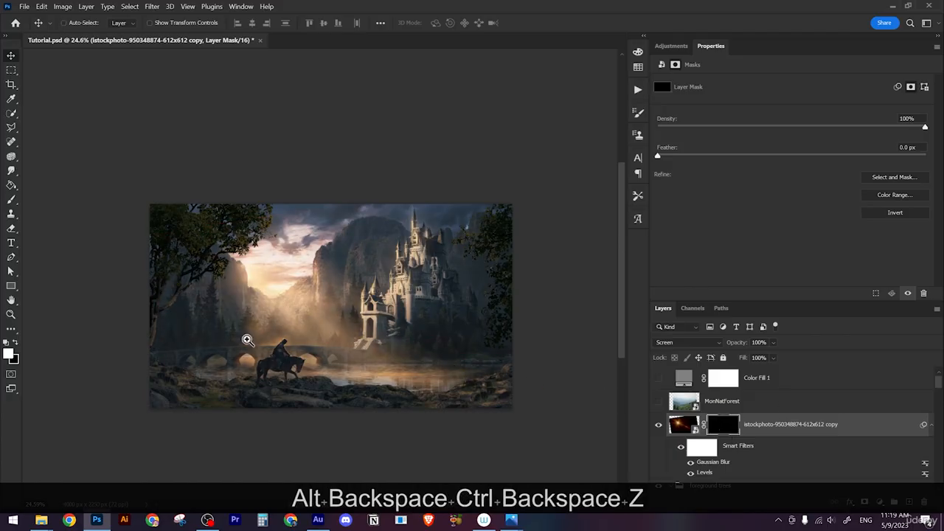
pyautogui.moveTo(288, 302); pyautogui.dragTo(230, 259)
pyautogui.press('space')
pyautogui.press('z')
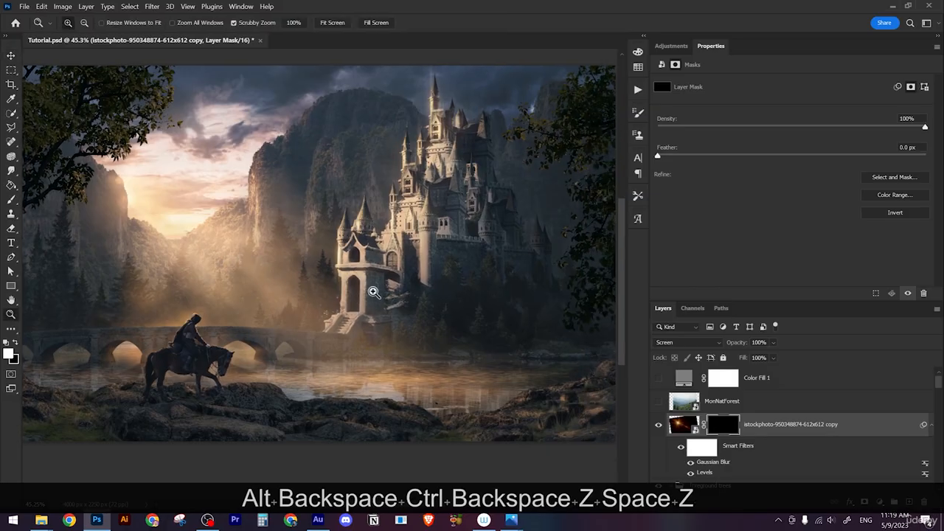
pyautogui.moveTo(375, 292)
pyautogui.mouseDown()
pyautogui.moveTo(321, 293)
pyautogui.moveTo(241, 244)
pyautogui.moveTo(293, 267)
pyautogui.moveTo(270, 250)
pyautogui.mouseUp()
pyautogui.press('b')
pyautogui.press('space')
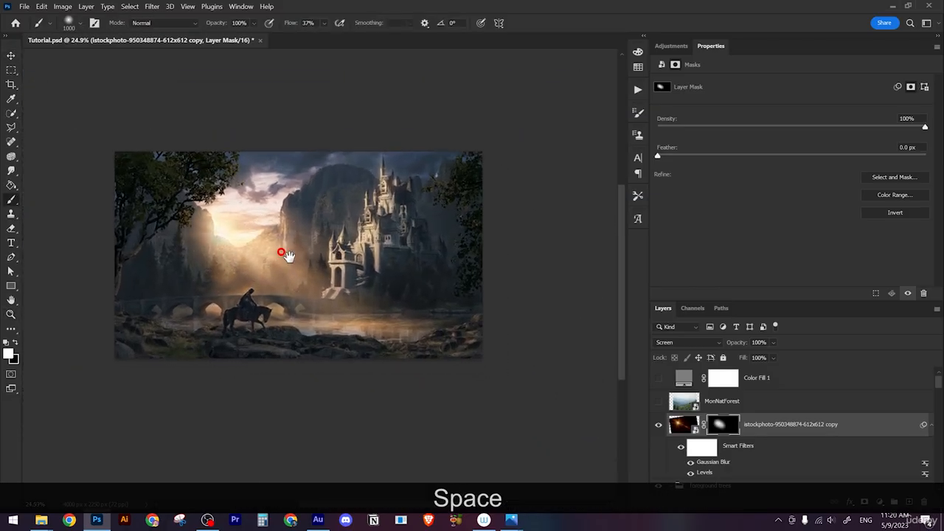
pyautogui.hotkey('ctrl', 'z')
pyautogui.press('x')
pyautogui.press('x')
pyautogui.press('x')
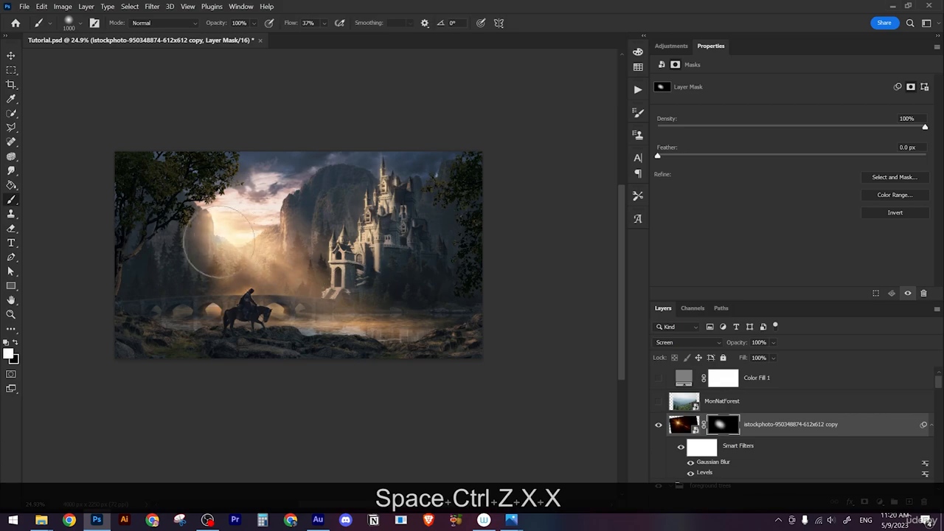
pyautogui.press('x')
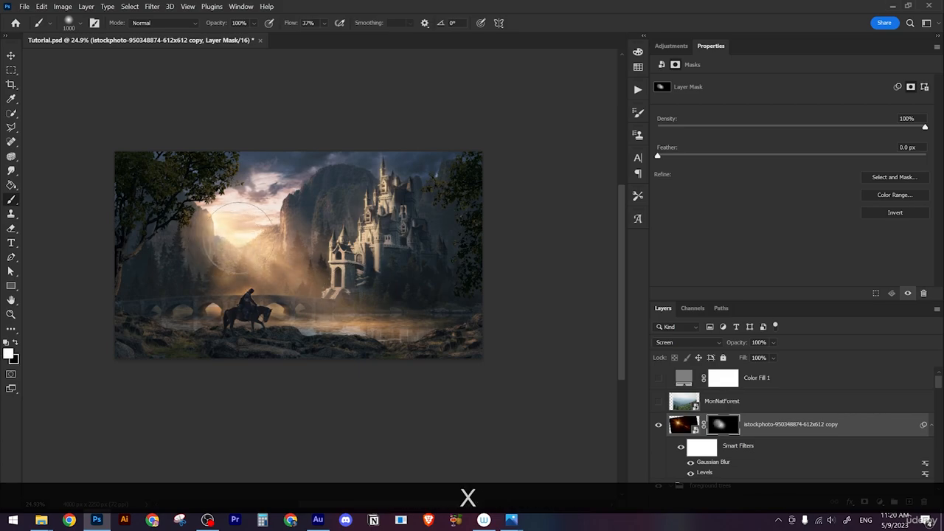
# Step: Paint white on the flare mask from the valley to the lower-right shore, softening the water area with black
pyautogui.moveTo(248, 252)
pyautogui.mouseDown()
pyautogui.moveTo(389, 324)
pyautogui.moveTo(360, 316)
pyautogui.moveTo(460, 340)
pyautogui.moveTo(422, 328)
pyautogui.moveTo(473, 335)
pyautogui.mouseUp()
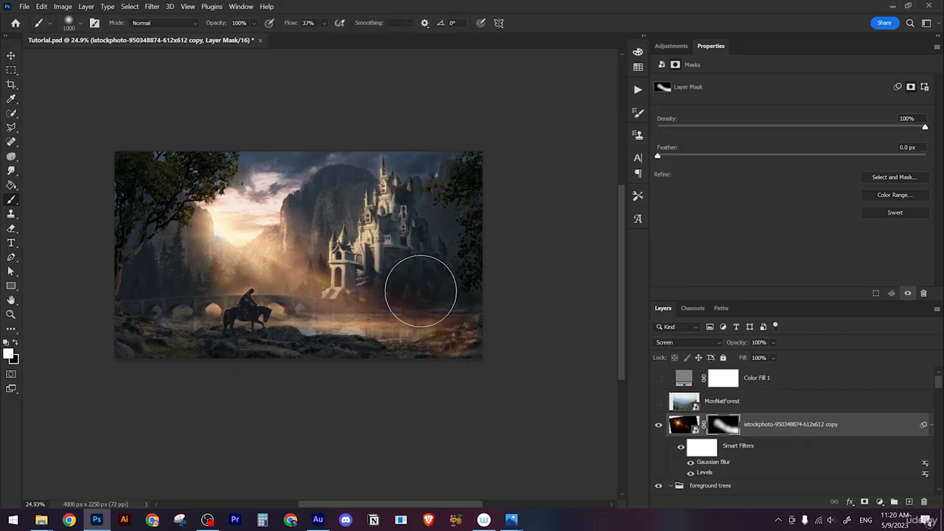
pyautogui.press('x')
pyautogui.moveTo(418, 307); pyautogui.dragTo(417, 347)
pyautogui.press('x')
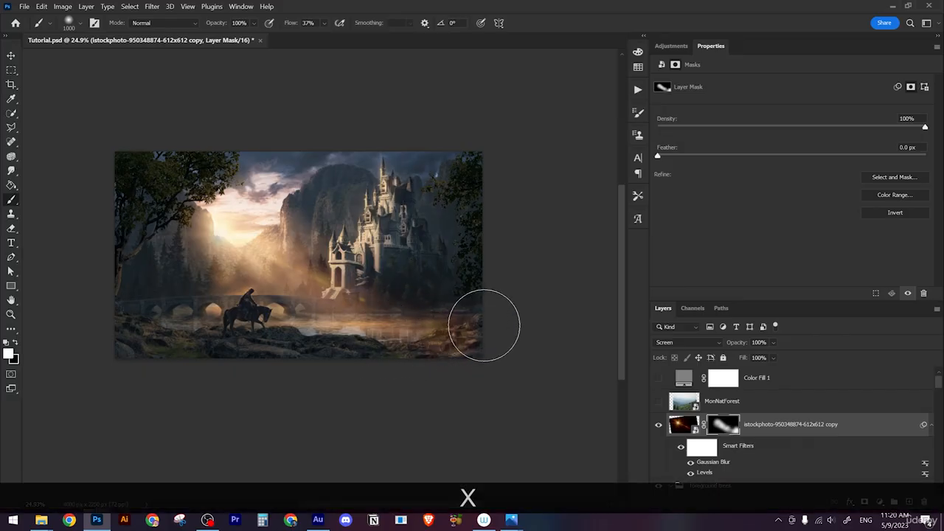
pyautogui.press('x')
pyautogui.press('z')
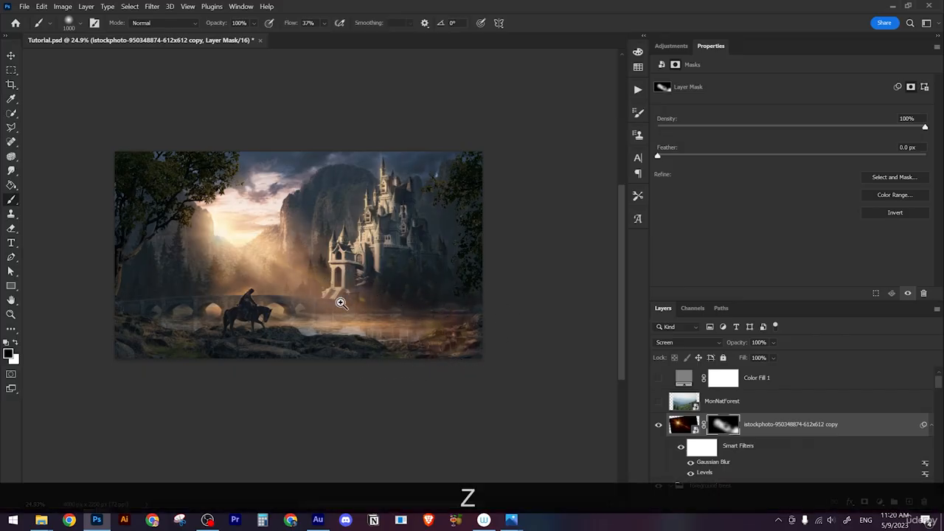
pyautogui.moveTo(337, 299)
pyautogui.mouseDown()
pyautogui.moveTo(310, 297)
pyautogui.moveTo(347, 293)
pyautogui.mouseUp()
pyautogui.press('x')
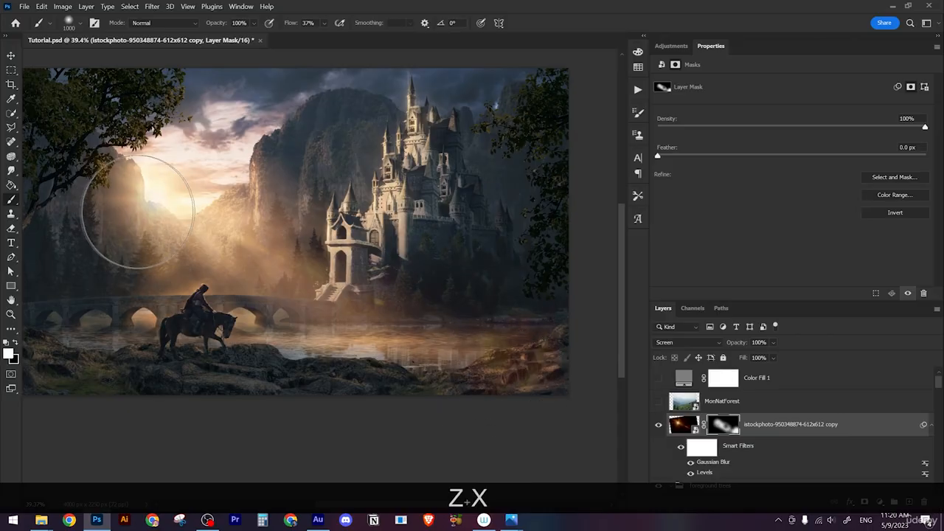
# Step: Try painting on the flare mask beside the sun with a 250 px brush and undo the stroke
pyautogui.scroll(-3, 96, 244)
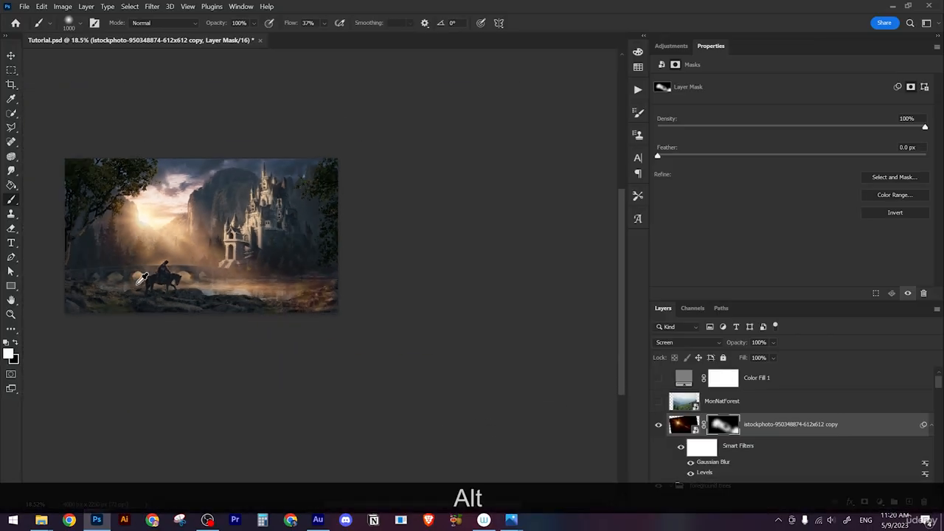
pyautogui.scroll(2, 132, 253)
pyautogui.scroll(1, 96, 185)
pyautogui.press('[')
pyautogui.press('[')
pyautogui.press('[')
pyautogui.press('[')
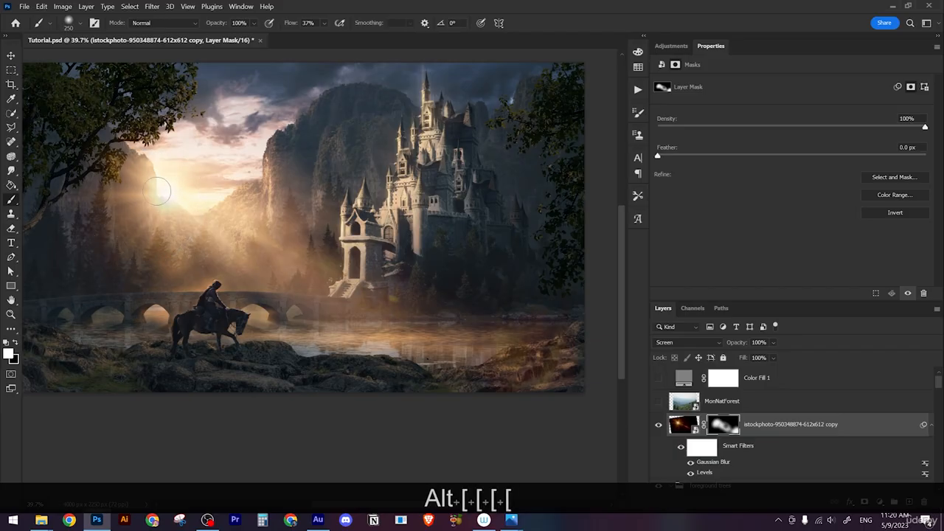
pyautogui.press('x')
pyautogui.hotkey('ctrl', 'z')
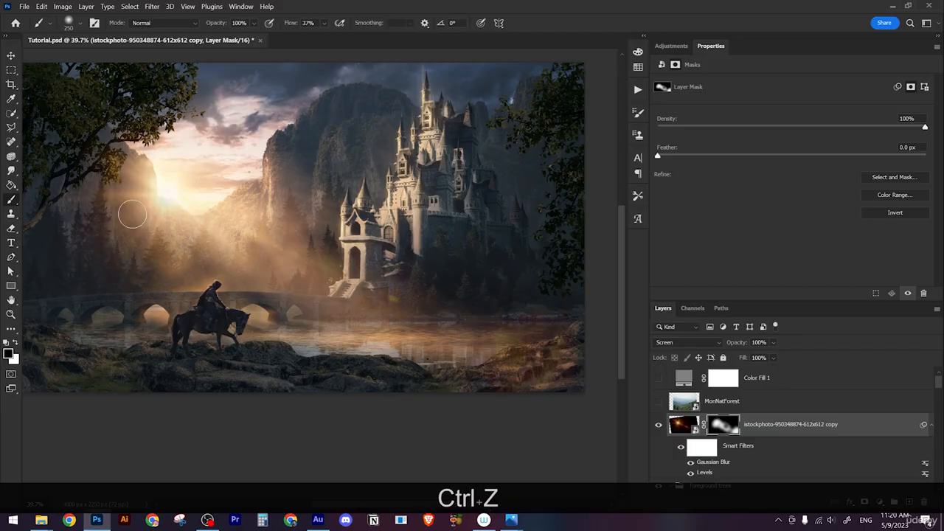
# Step: Enlarge the brush to 700 px and paint on the flare mask, using black over the left cliff and white around the sun
pyautogui.press(']')
pyautogui.press(']')
pyautogui.press(']')
pyautogui.press(']')
pyautogui.press(']')
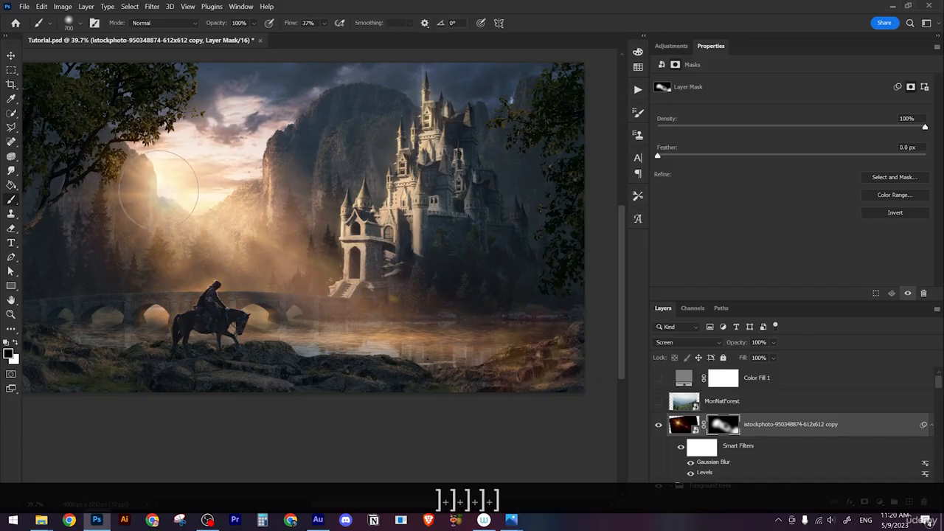
pyautogui.press('x')
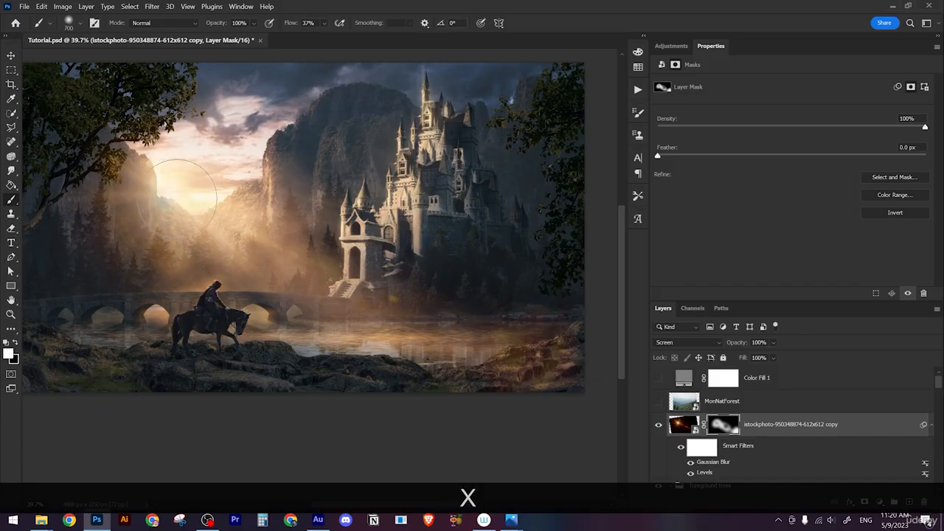
pyautogui.press('x')
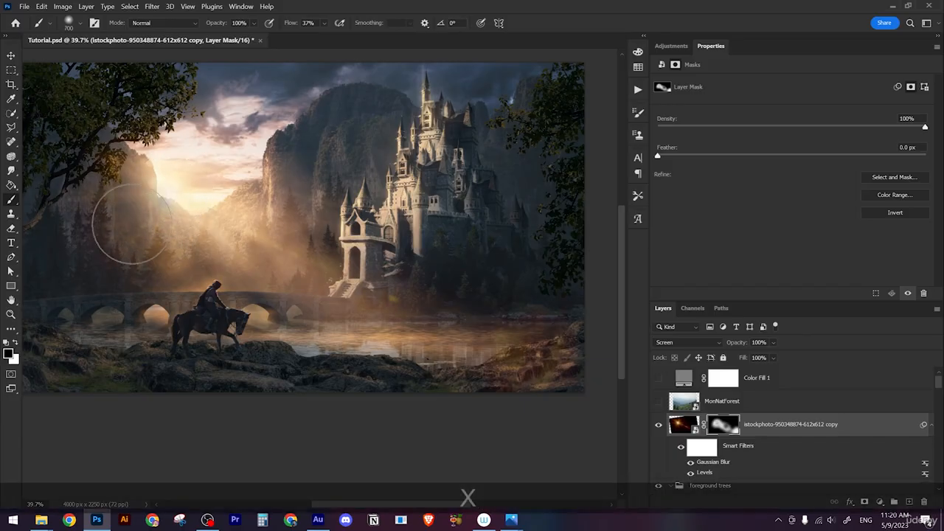
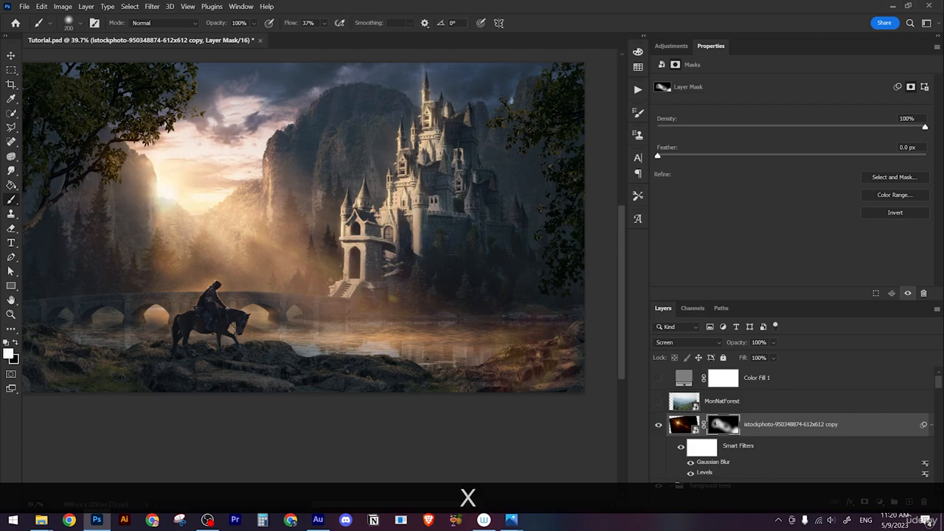
# Step: Examine the flare's light over the valley and castle from close up and across the whole composite
pyautogui.press('z')
pyautogui.moveTo(166, 214)
pyautogui.mouseDown()
pyautogui.moveTo(123, 211)
pyautogui.moveTo(152, 221)
pyautogui.moveTo(181, 264)
pyautogui.mouseUp()
pyautogui.press('x')
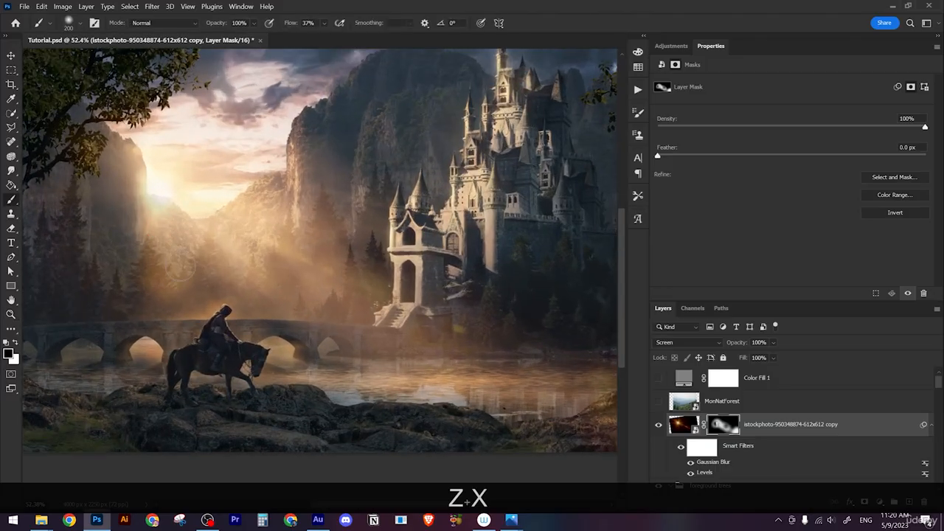
pyautogui.press('z')
pyautogui.moveTo(180, 300)
pyautogui.mouseDown()
pyautogui.moveTo(147, 268)
pyautogui.moveTo(177, 276)
pyautogui.mouseUp()
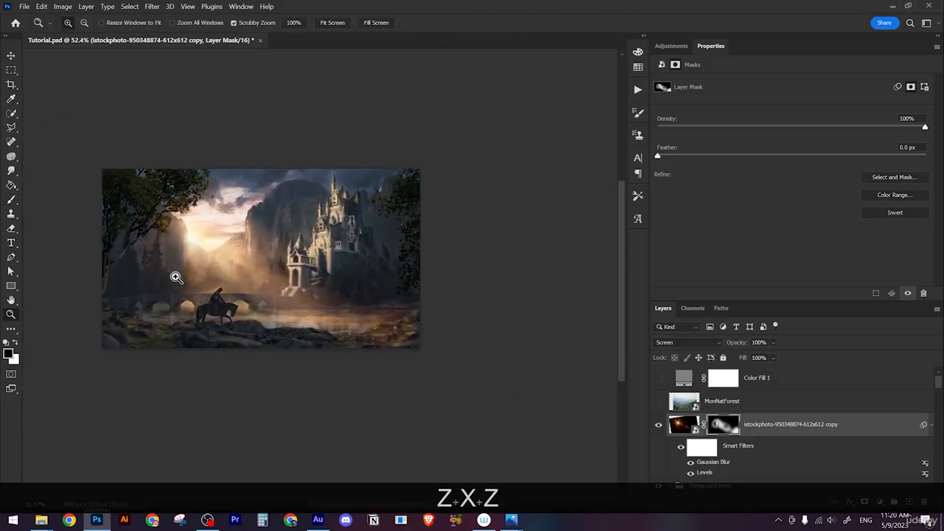
pyautogui.press('z')
pyautogui.moveTo(295, 247); pyautogui.dragTo(314, 258)
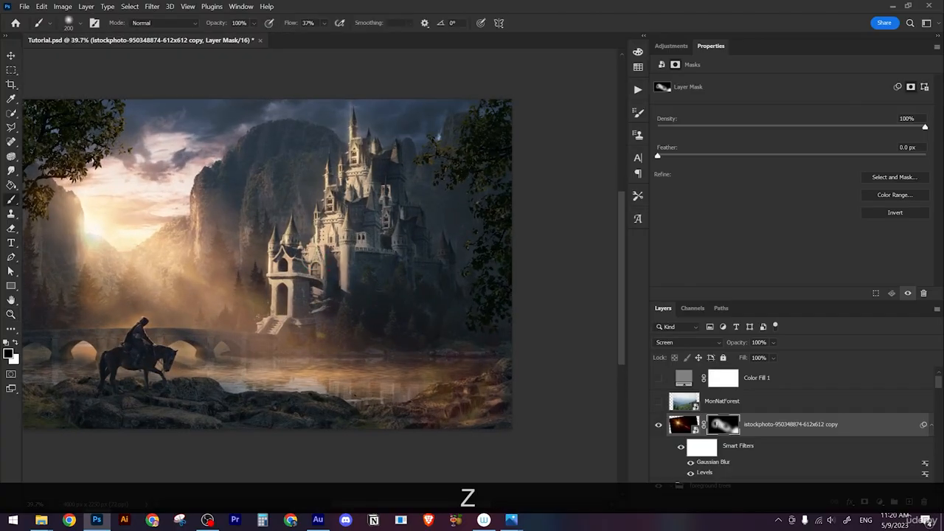
pyautogui.press('v')
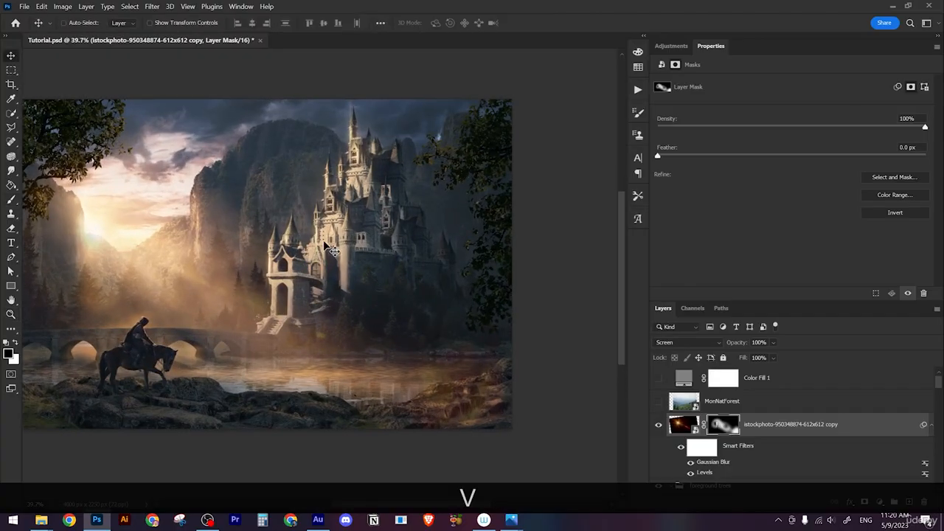
pyautogui.scroll(-7, 295, 295)
pyautogui.scroll(7, 295, 297)
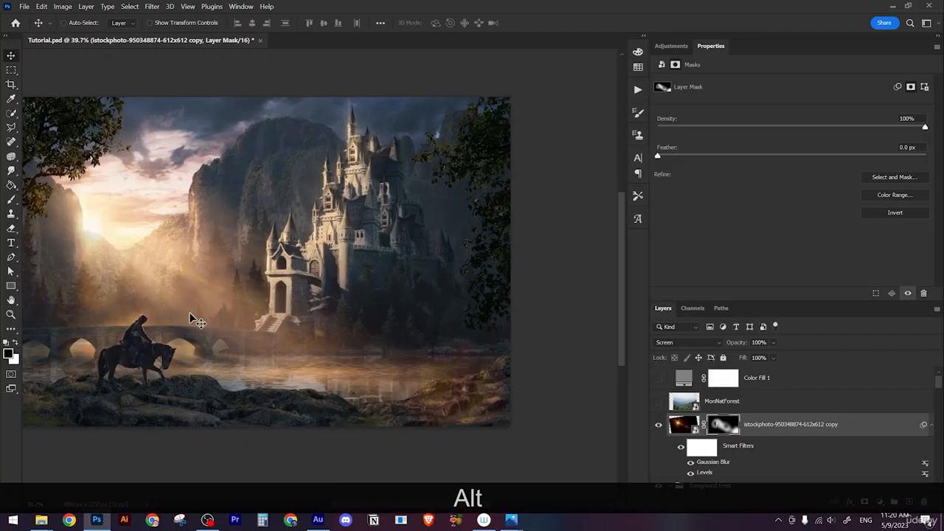
pyautogui.moveTo(158, 286); pyautogui.dragTo(175, 291)
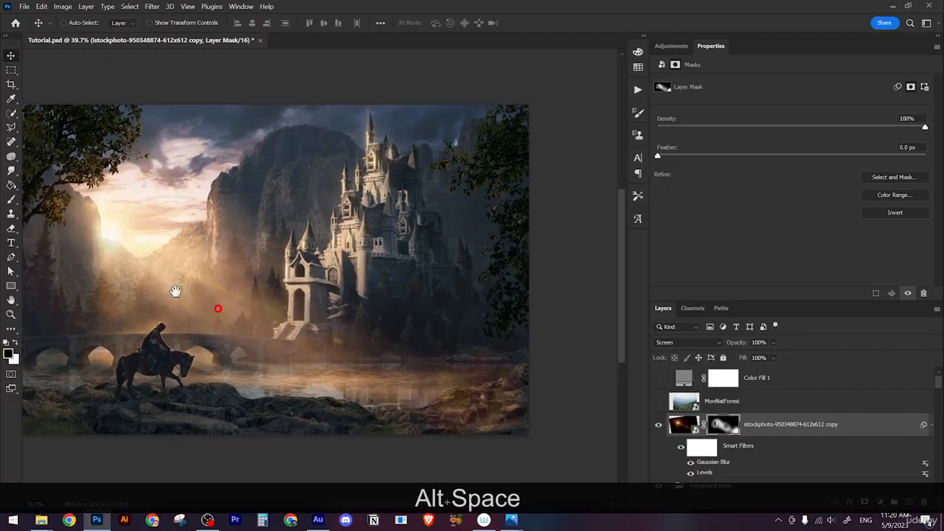
# Step: Find the castle's orange fills in the palace group and toggle Color Fill 7 off and on to compare its effect
pyautogui.rightClick(342, 242)
pyautogui.click(369, 253)
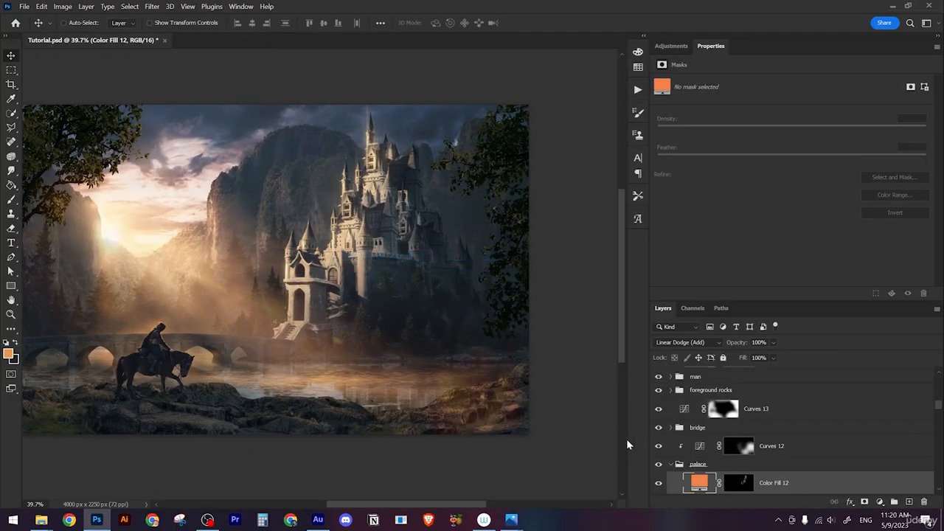
pyautogui.click(659, 484)
pyautogui.scroll(-2, 687, 473)
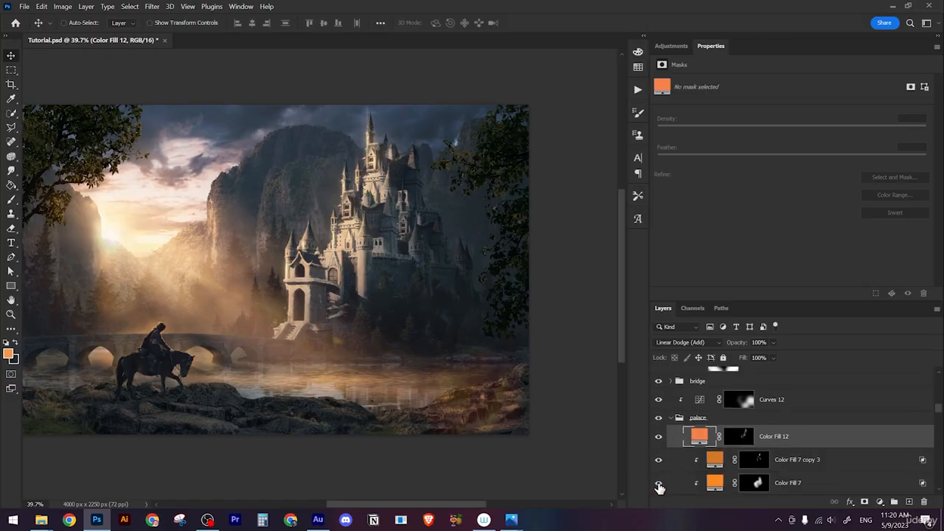
pyautogui.click(659, 485)
pyautogui.click(660, 484)
pyautogui.click(744, 483)
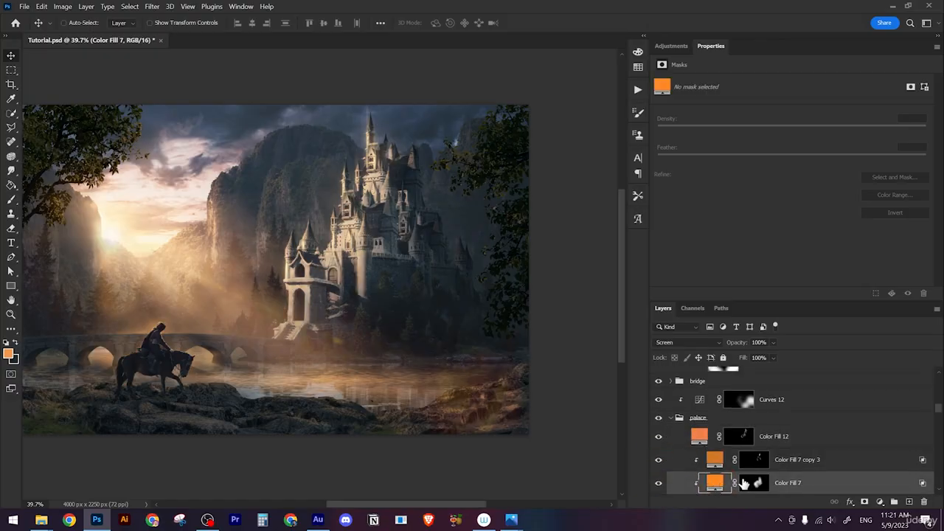
# Step: Try the more saturated orange ff7500 as the color of Color Fill 7
pyautogui.doubleClick(715, 484)
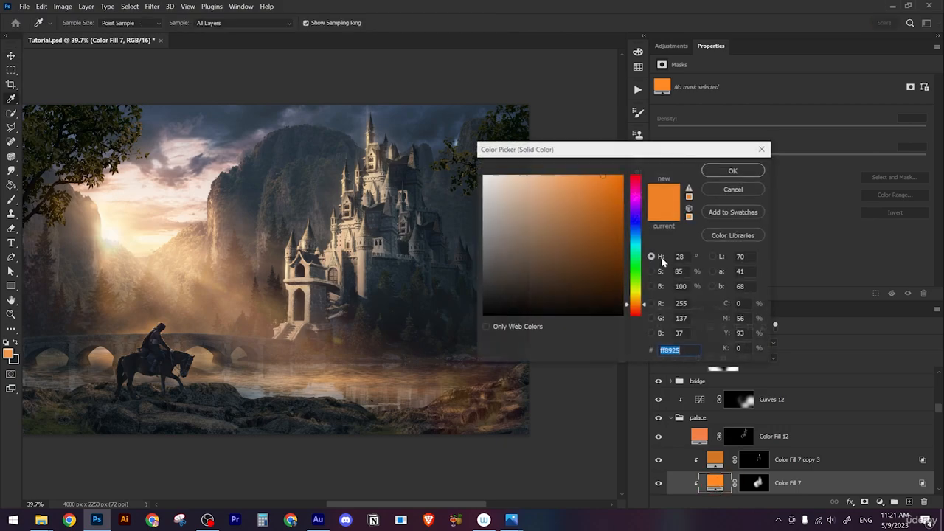
pyautogui.moveTo(597, 175); pyautogui.dragTo(636, 166)
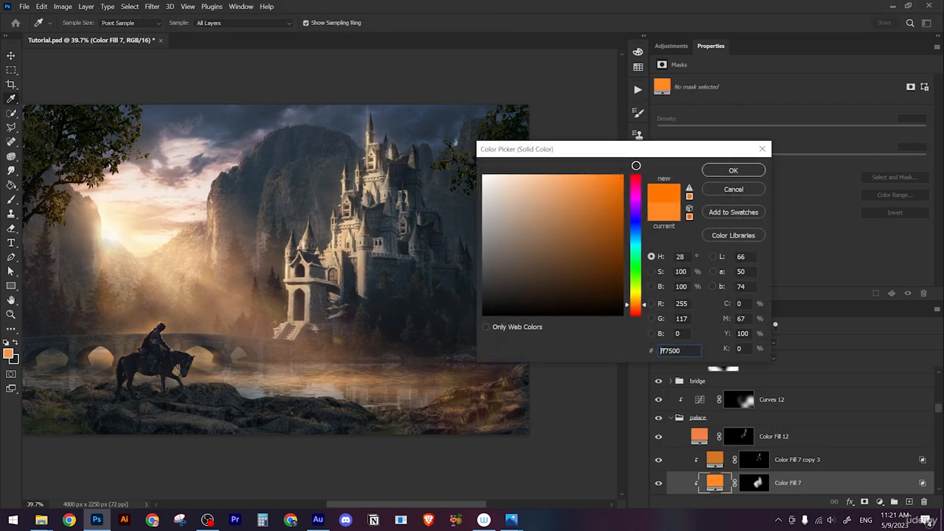
pyautogui.click(730, 190)
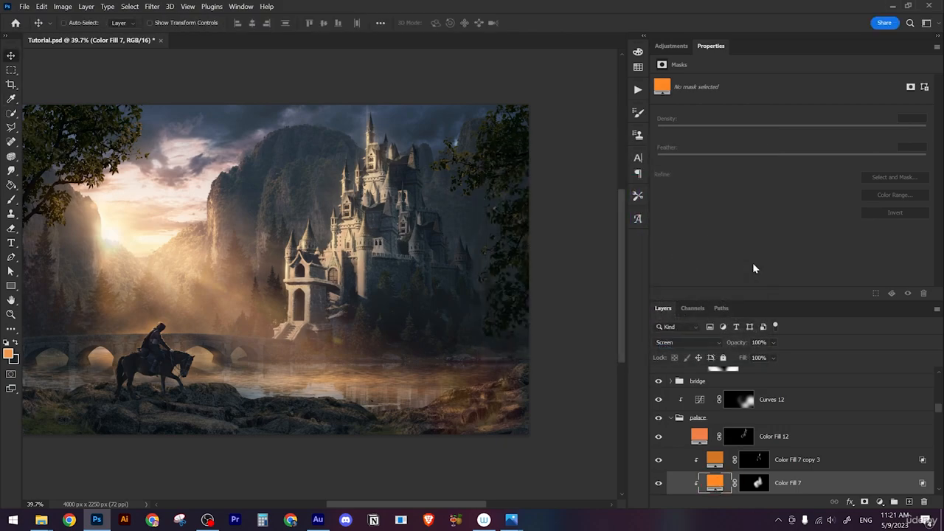
pyautogui.doubleClick(712, 483)
pyautogui.write('ff7500')
pyautogui.click(659, 156)
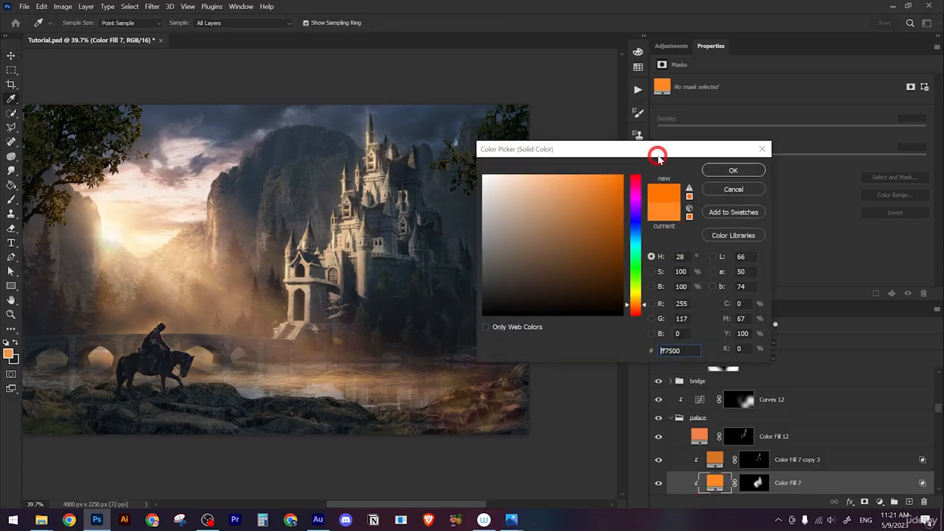
pyautogui.click(717, 173)
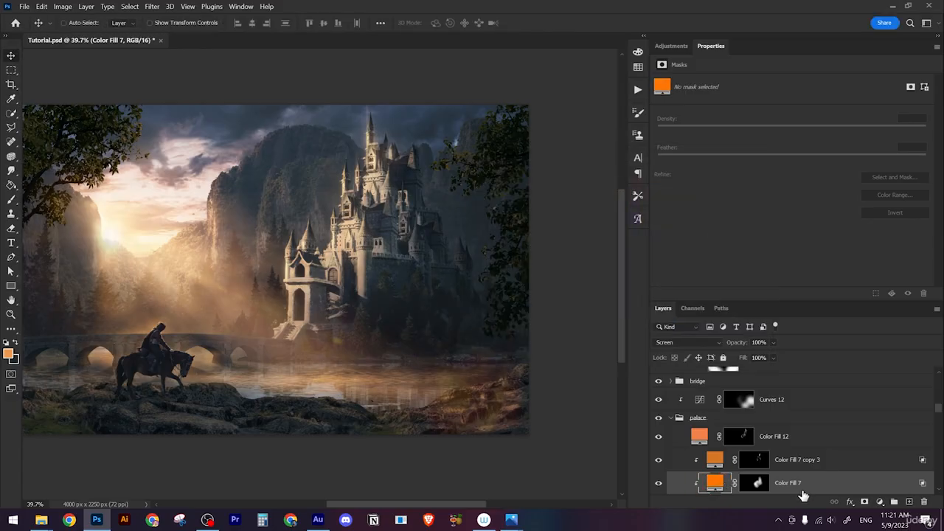
# Step: Try a clipped duplicate of Color Fill 7 over the castle, then undo the duplicate and the fill's color change
pyautogui.hotkey('ctrl', 'j')
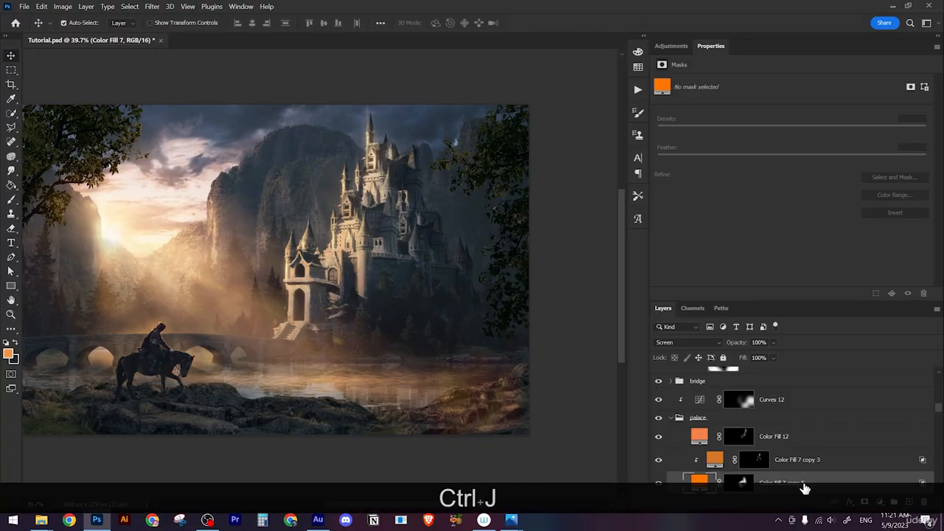
pyautogui.scroll(-2, 430, 328)
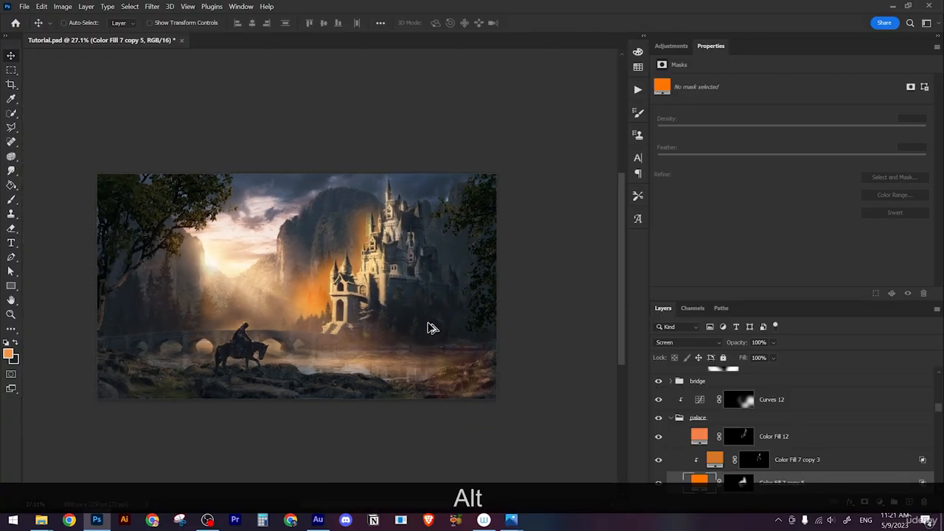
pyautogui.scroll(-1, 807, 461)
pyautogui.keyDown('alt'); pyautogui.click(791, 448); pyautogui.keyUp('alt')
pyautogui.scroll(-1, 464, 344)
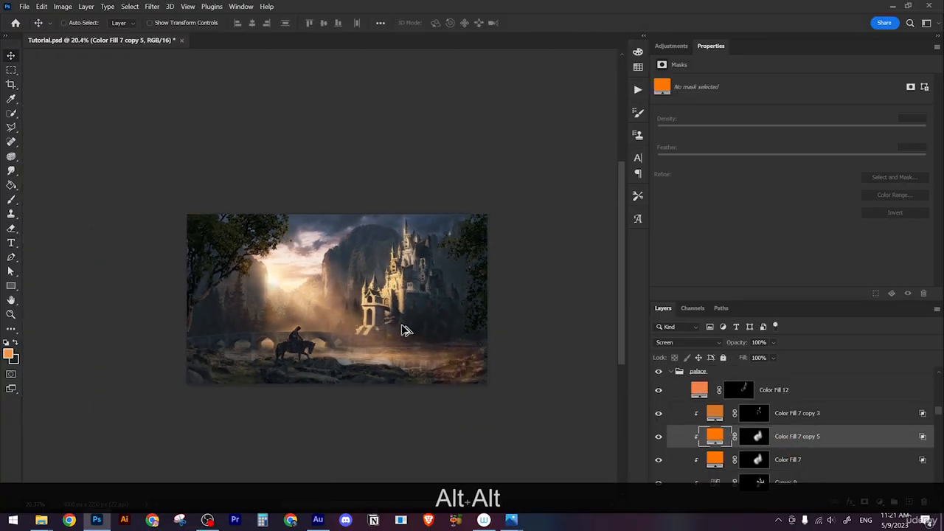
pyautogui.scroll(2, 405, 330)
pyautogui.hotkey('ctrl', 'z')
pyautogui.hotkey('ctrl', 'z')
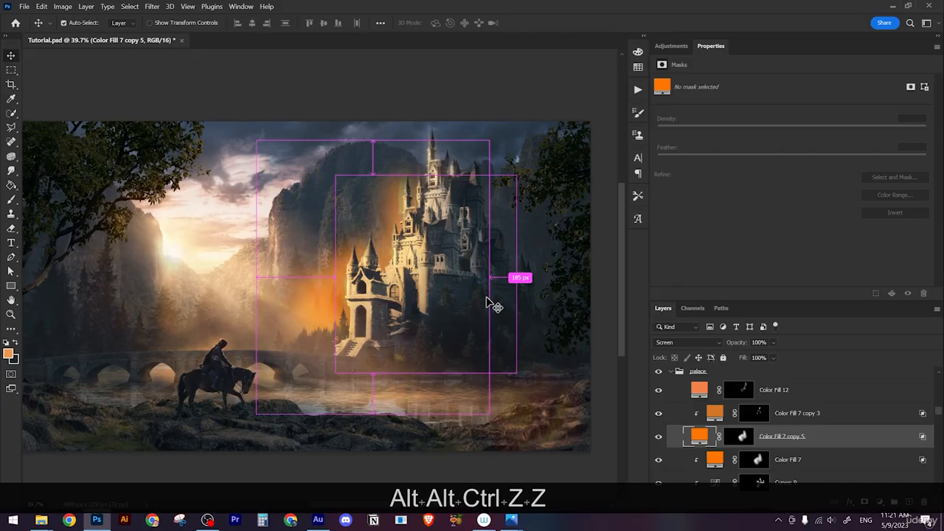
pyautogui.scroll(-3, 487, 371)
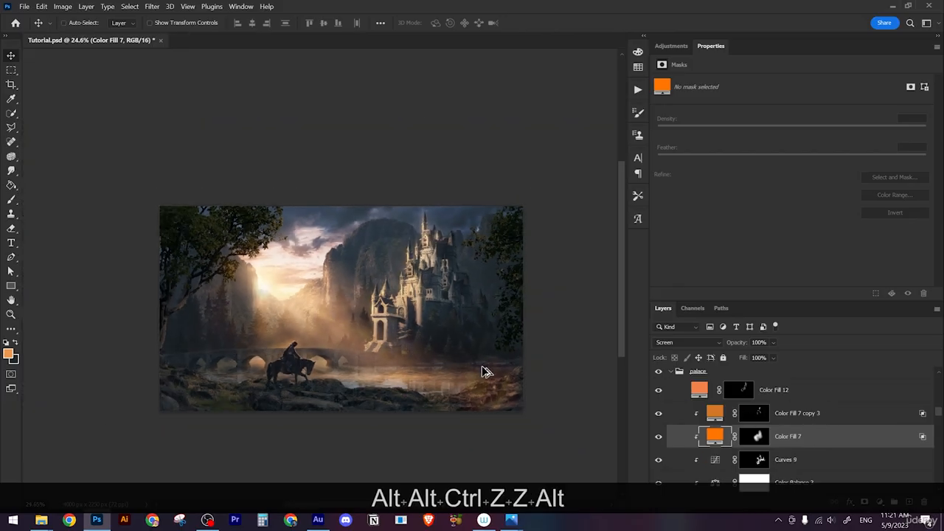
pyautogui.scroll(1, 577, 379)
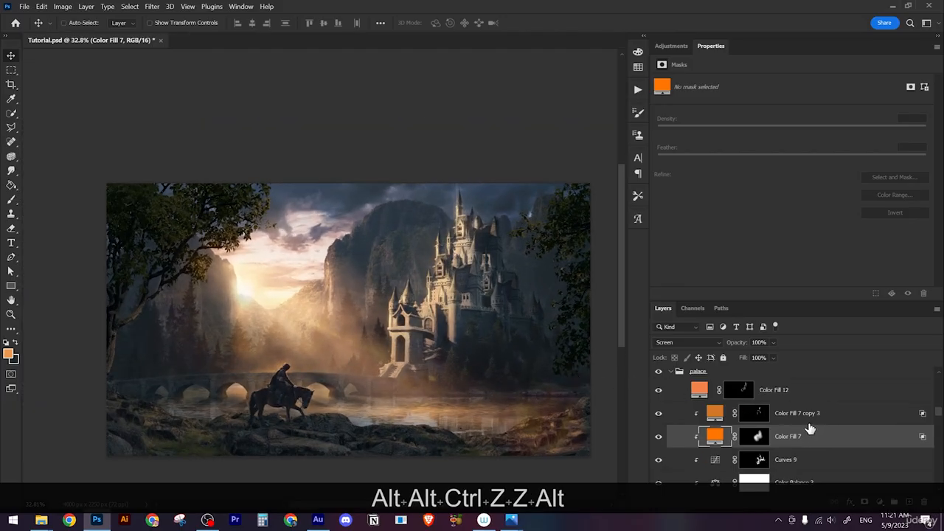
pyautogui.hotkey('ctrl', 'z')
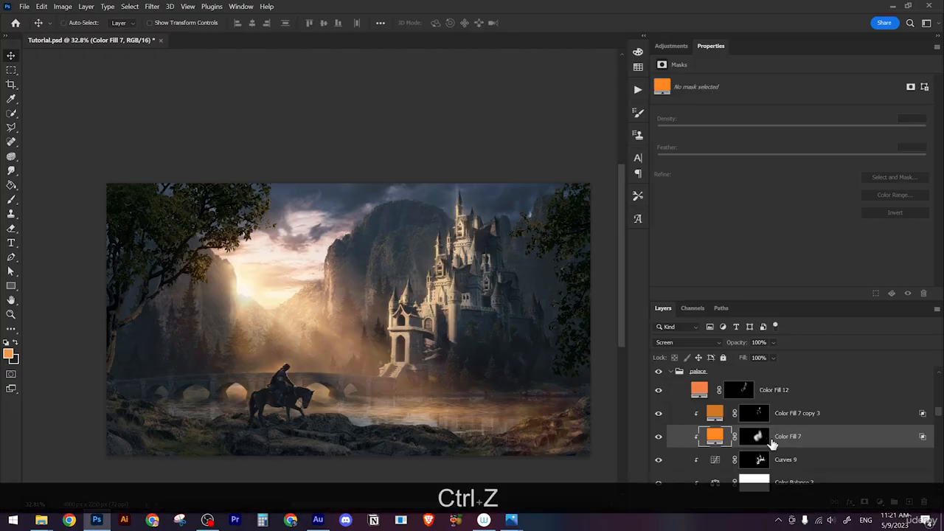
# Step: Add a Curves adjustment above Curves 12, raise its RGB curve at input 100 to output 124, and clip it to the palace group
pyautogui.scroll(3, 781, 443)
pyautogui.click(791, 423)
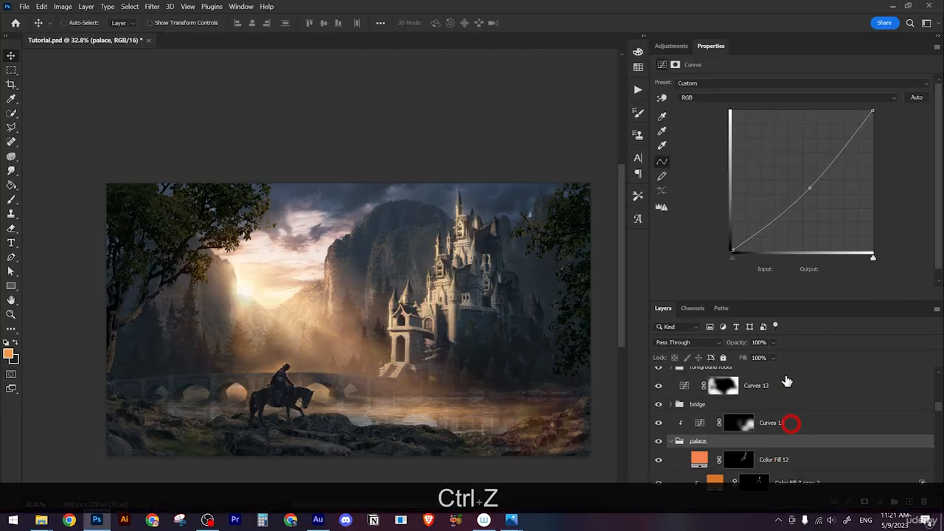
pyautogui.click(680, 46)
pyautogui.click(707, 72)
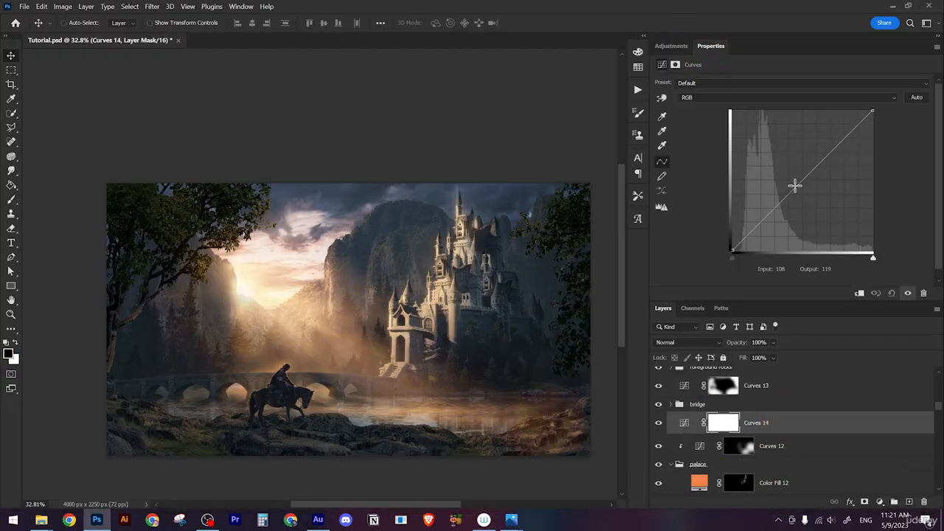
pyautogui.moveTo(795, 186); pyautogui.dragTo(787, 183)
pyautogui.press('alt')
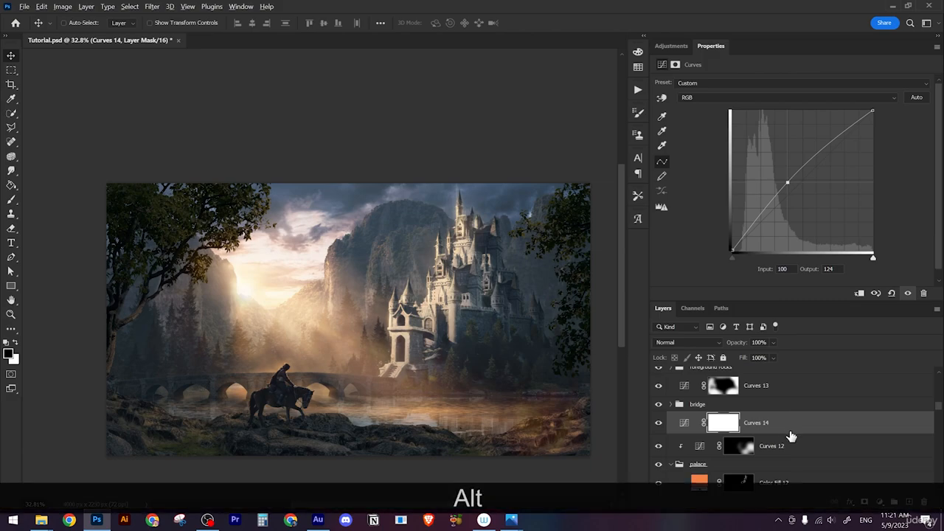
pyautogui.keyDown('alt'); pyautogui.click(791, 428); pyautogui.keyUp('alt')
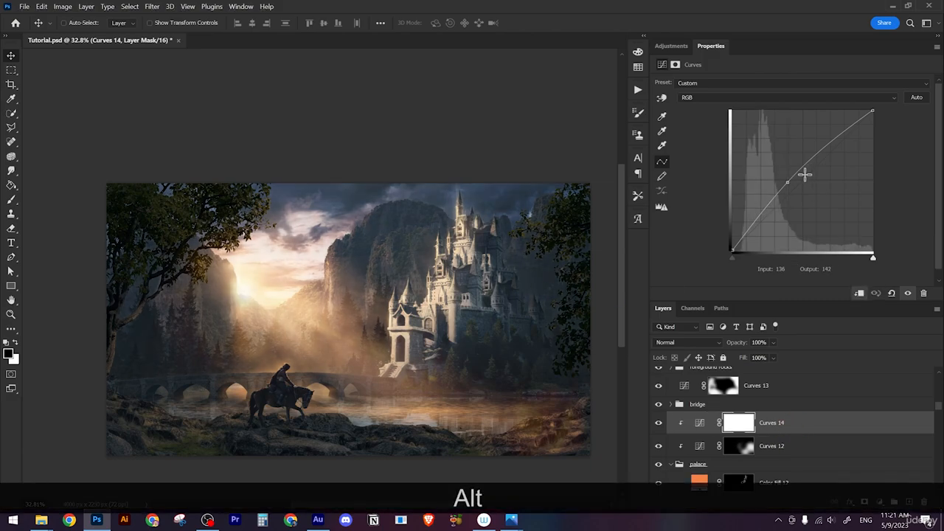
# Step: Warm the castle's new Curves adjustment by channel: red input 88 to output 128, green 96 to 110, and blue 119 to 104
pyautogui.click(729, 98)
pyautogui.click(734, 110)
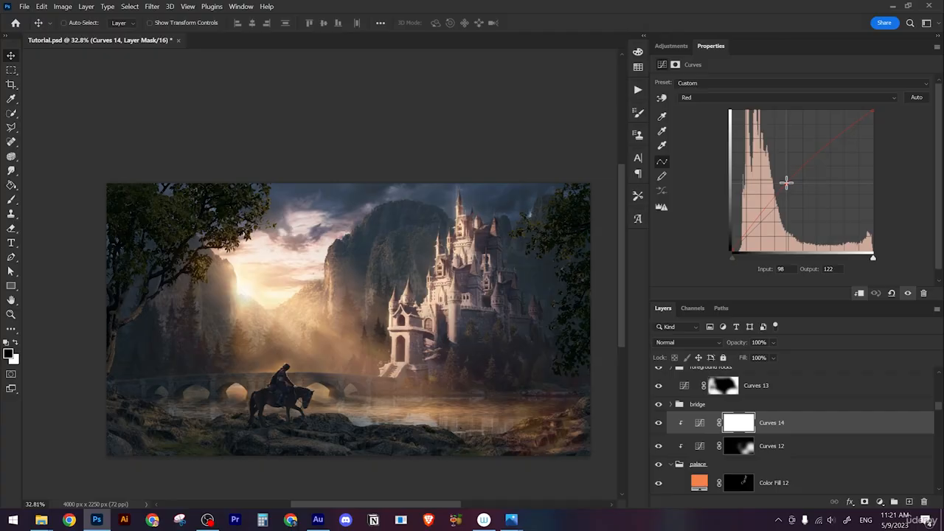
pyautogui.click(729, 98)
pyautogui.click(740, 124)
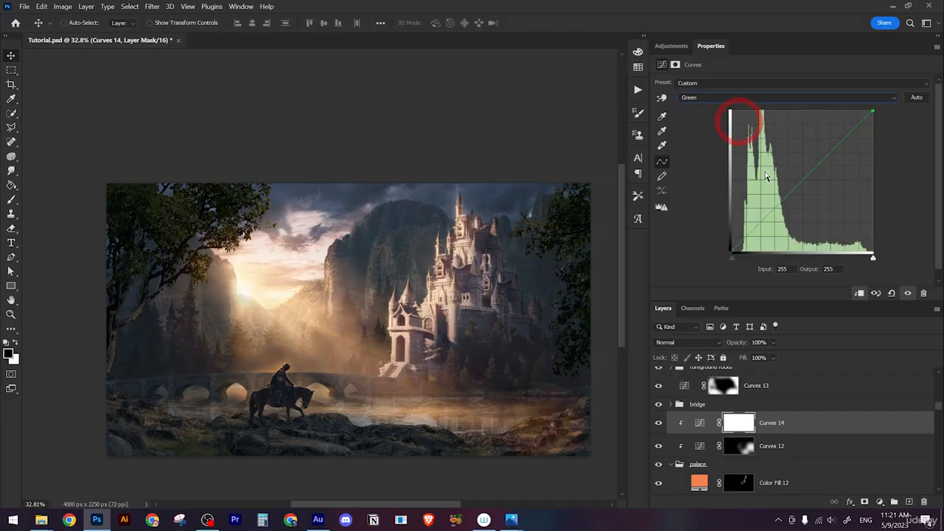
pyautogui.moveTo(792, 193); pyautogui.dragTo(787, 189)
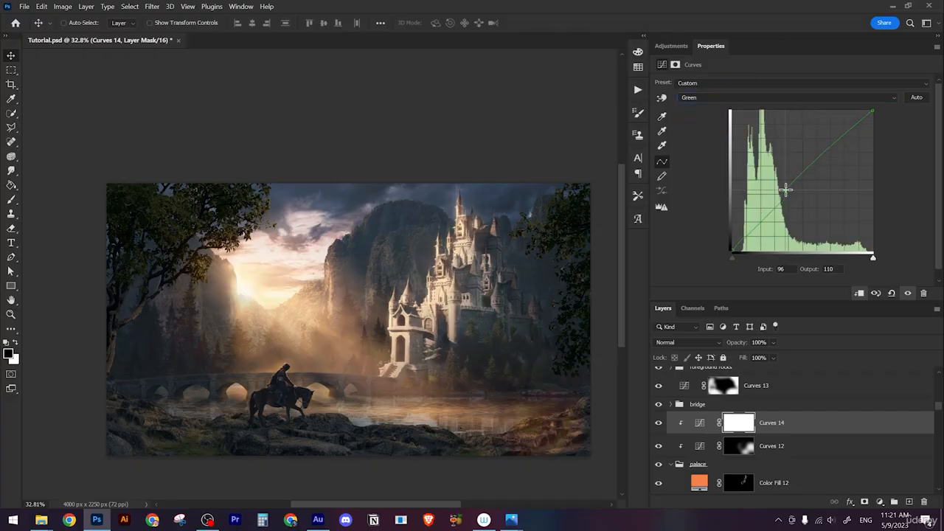
pyautogui.click(738, 98)
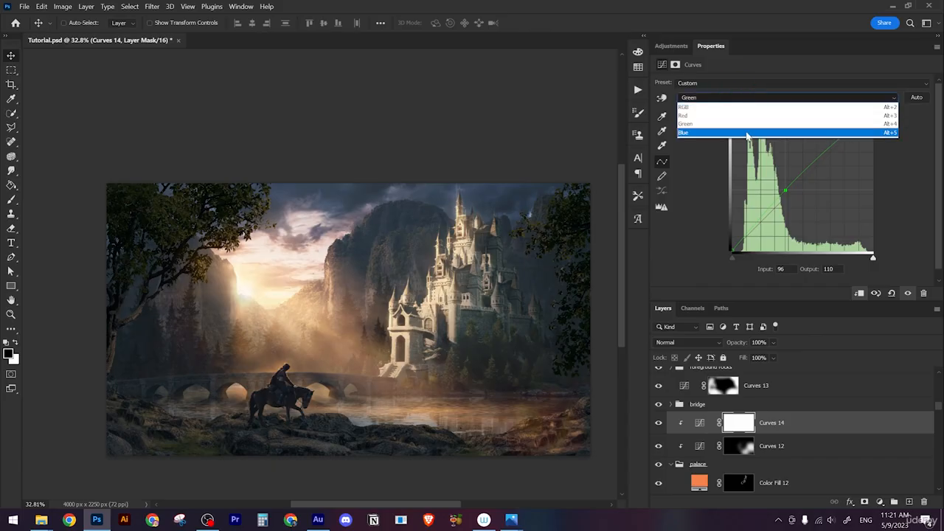
pyautogui.click(749, 135)
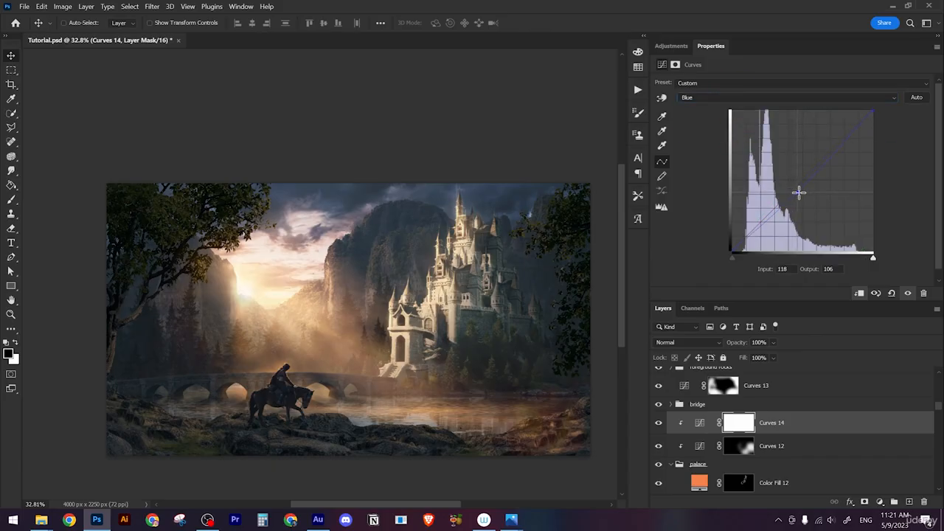
pyautogui.click(730, 97)
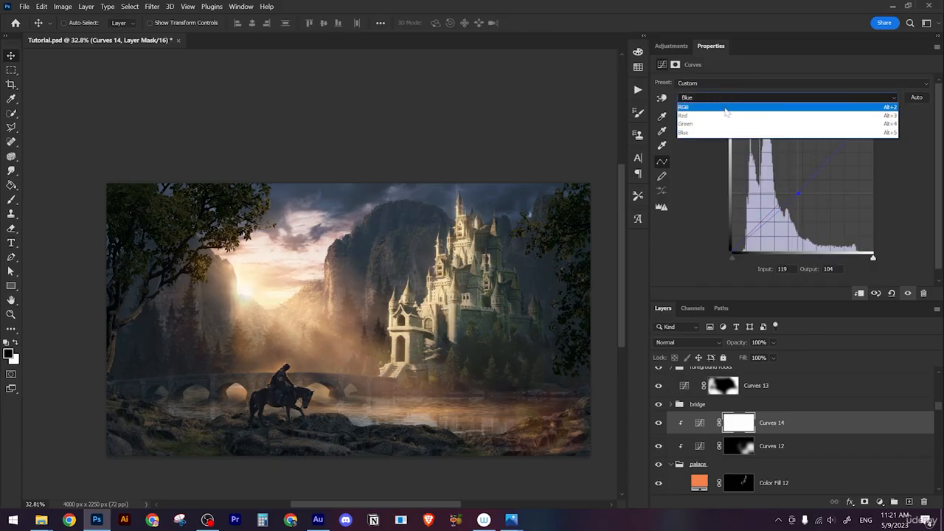
pyautogui.click(726, 115)
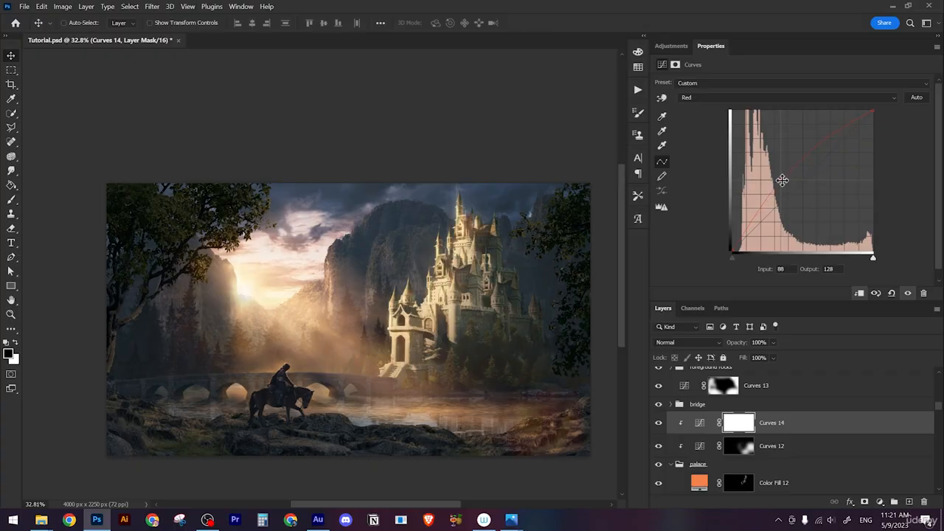
# Step: Invert the Curves 14 mask to black and paint white over the castle's sunlit side with an 1100 px brush at 37% flow
pyautogui.click(747, 423)
pyautogui.hotkey('ctrl', 'i')
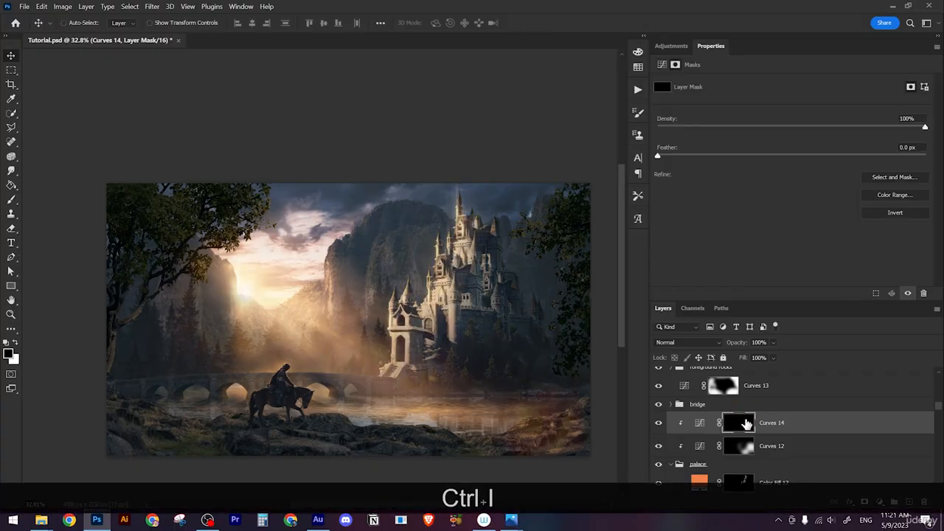
pyautogui.press('z')
pyautogui.press('b')
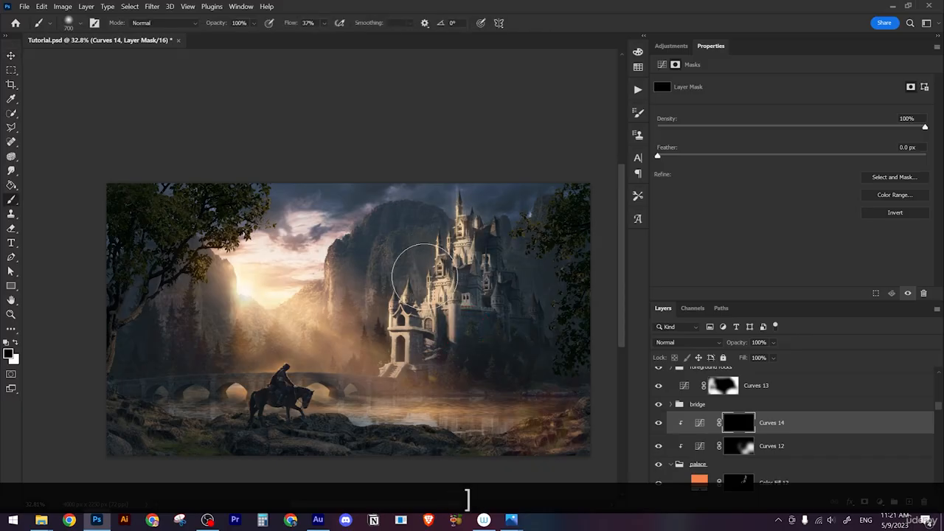
pyautogui.press(']')
pyautogui.press(']')
pyautogui.press(']')
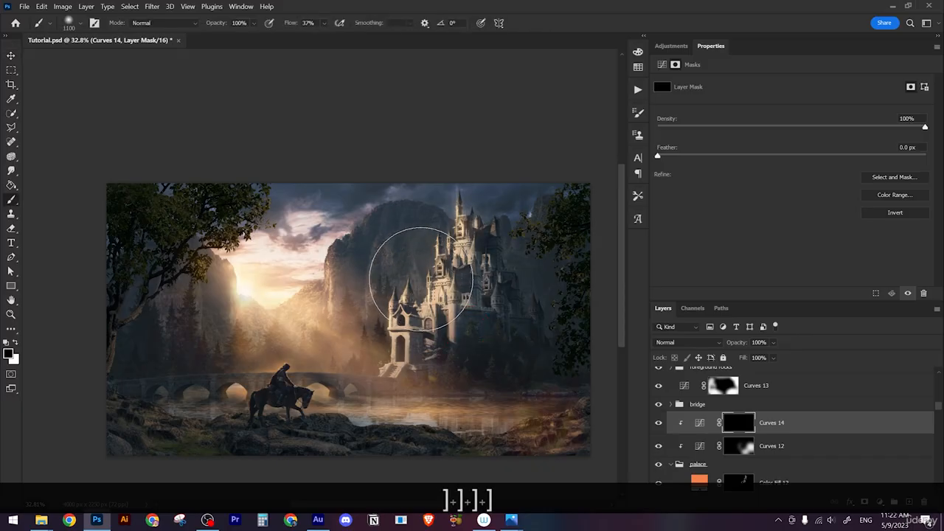
pyautogui.press('x')
pyautogui.moveTo(415, 280)
pyautogui.mouseDown()
pyautogui.moveTo(445, 224)
pyautogui.moveTo(454, 237)
pyautogui.moveTo(430, 289)
pyautogui.moveTo(446, 296)
pyautogui.moveTo(486, 274)
pyautogui.moveTo(406, 234)
pyautogui.moveTo(421, 255)
pyautogui.mouseUp()
pyautogui.press('z')
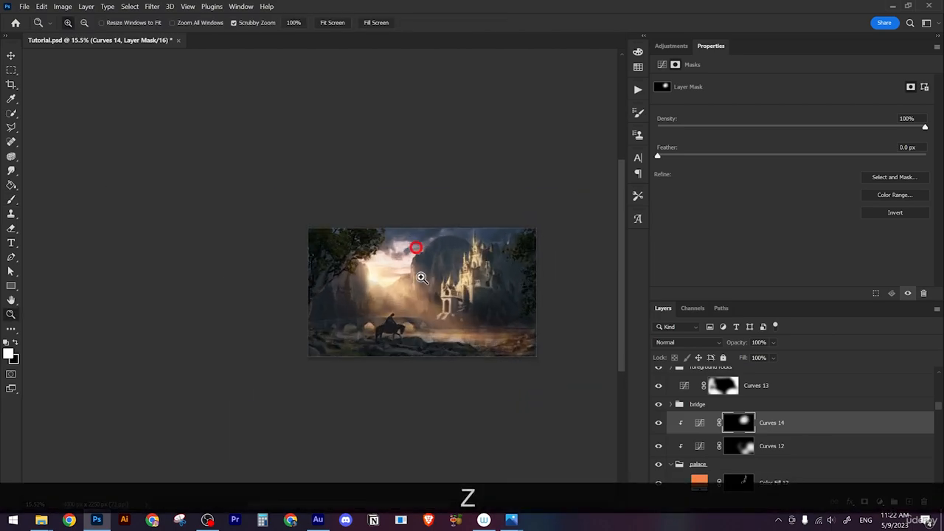
# Step: Refine the Curves 14 mask around the castle's upper towers and sunlit side, alternating black and white with the 1100 px brush
pyautogui.press('z')
pyautogui.moveTo(443, 300)
pyautogui.mouseDown()
pyautogui.moveTo(417, 291)
pyautogui.moveTo(491, 277)
pyautogui.moveTo(492, 206)
pyautogui.mouseUp()
pyautogui.press('x')
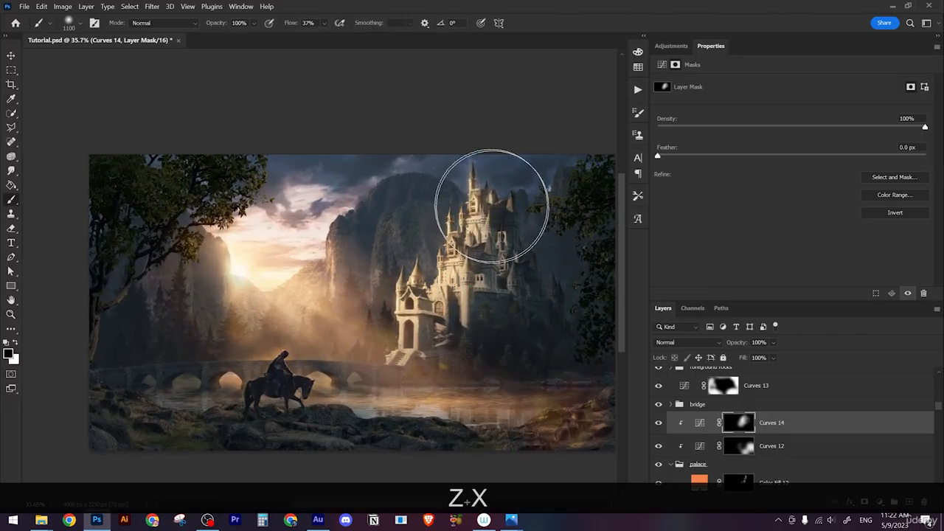
pyautogui.press('x')
pyautogui.moveTo(422, 229)
pyautogui.mouseDown()
pyautogui.moveTo(430, 256)
pyautogui.moveTo(450, 260)
pyautogui.moveTo(439, 261)
pyautogui.moveTo(482, 235)
pyautogui.mouseUp()
pyautogui.press('x')
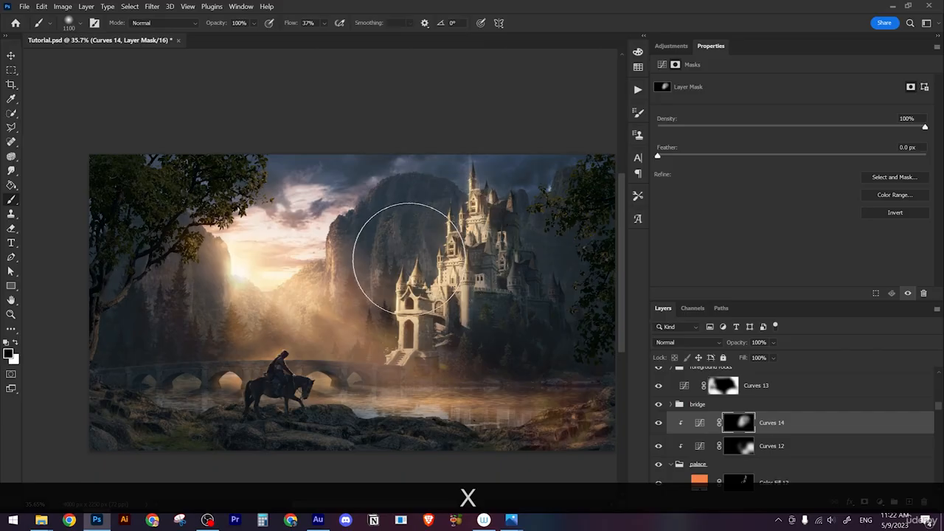
pyautogui.press('z')
pyautogui.moveTo(458, 264); pyautogui.dragTo(390, 291)
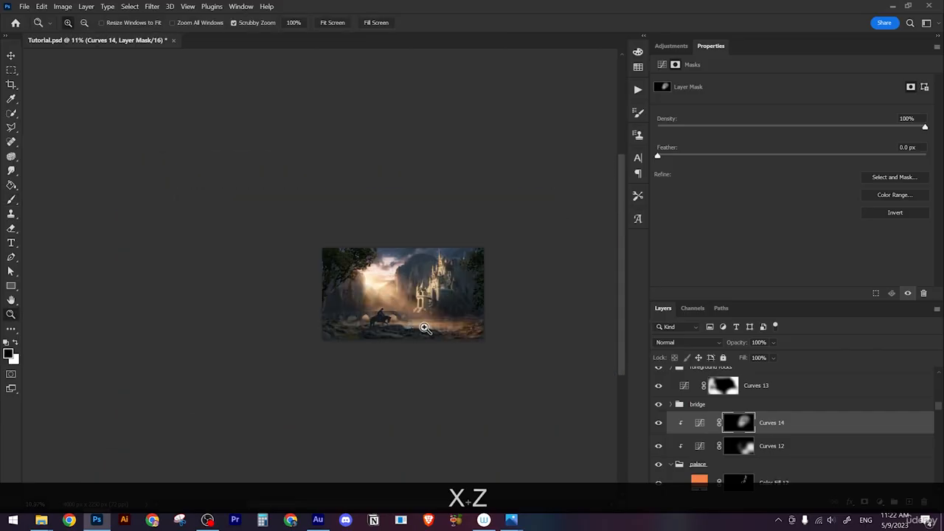
pyautogui.moveTo(418, 327)
pyautogui.mouseDown()
pyautogui.moveTo(435, 321)
pyautogui.moveTo(422, 305)
pyautogui.moveTo(458, 287)
pyautogui.moveTo(405, 258)
pyautogui.moveTo(422, 270)
pyautogui.moveTo(448, 269)
pyautogui.moveTo(416, 282)
pyautogui.mouseUp()
pyautogui.press('z')
pyautogui.press('z')
pyautogui.press('z')
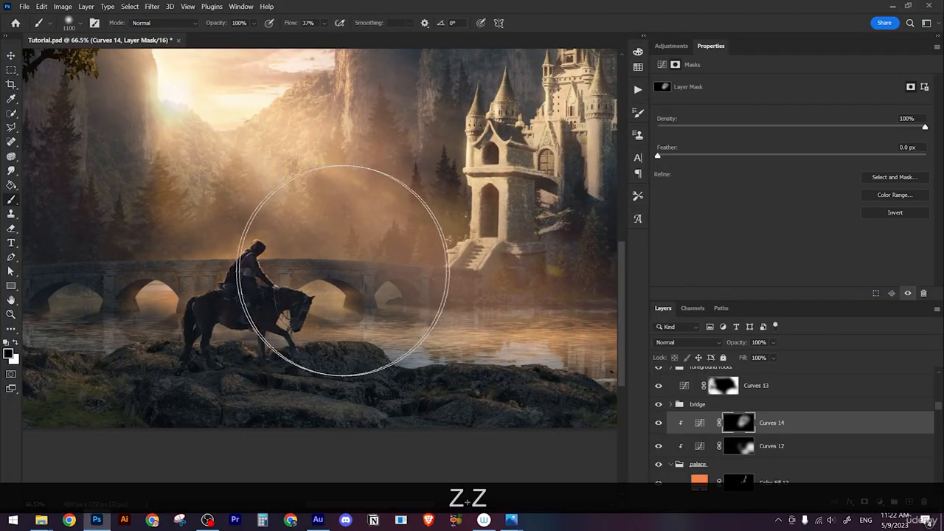
# Step: Expand the bridge group in the layer stack to reach the layers inside it
pyautogui.press('z')
pyautogui.moveTo(411, 276)
pyautogui.mouseDown()
pyautogui.moveTo(353, 276)
pyautogui.moveTo(386, 274)
pyautogui.mouseUp()
pyautogui.press('z')
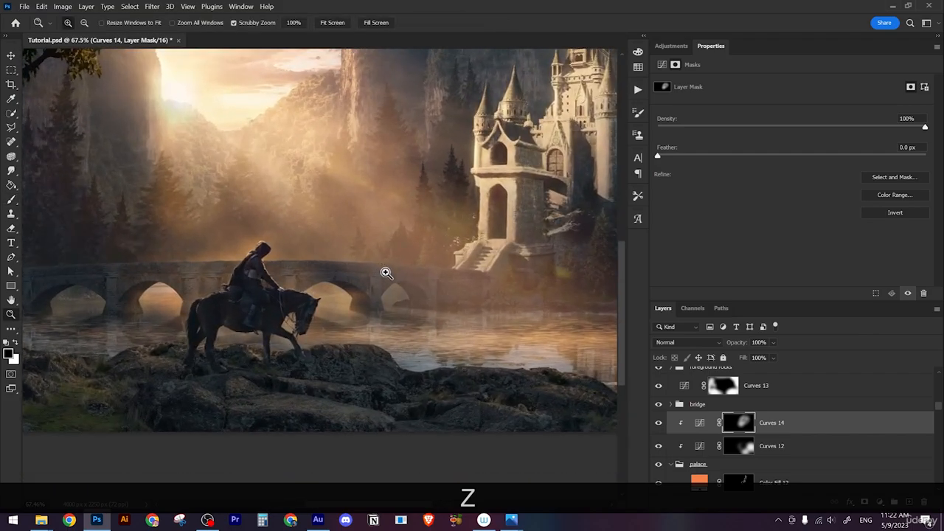
pyautogui.press('z')
pyautogui.moveTo(474, 266); pyautogui.dragTo(488, 267)
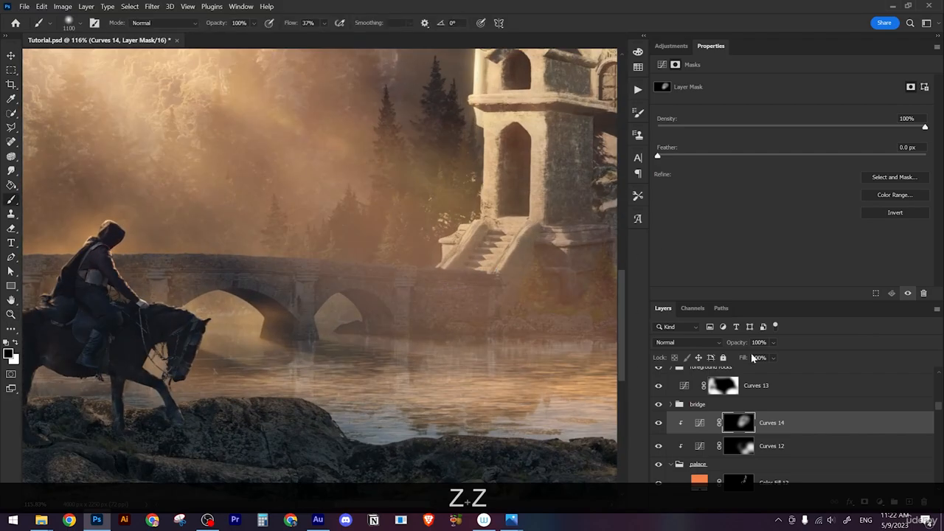
pyautogui.scroll(-1, 787, 447)
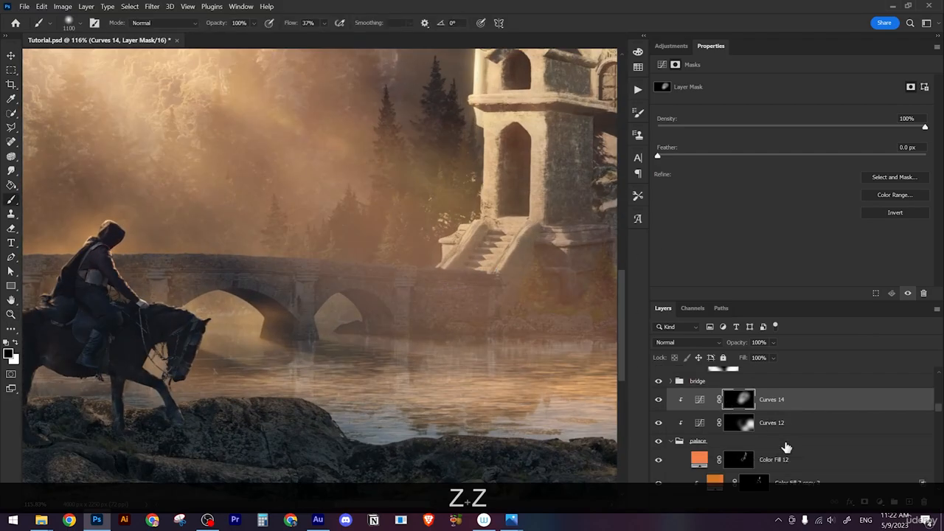
pyautogui.click(681, 397)
pyautogui.click(669, 380)
pyautogui.scroll(-1, 804, 436)
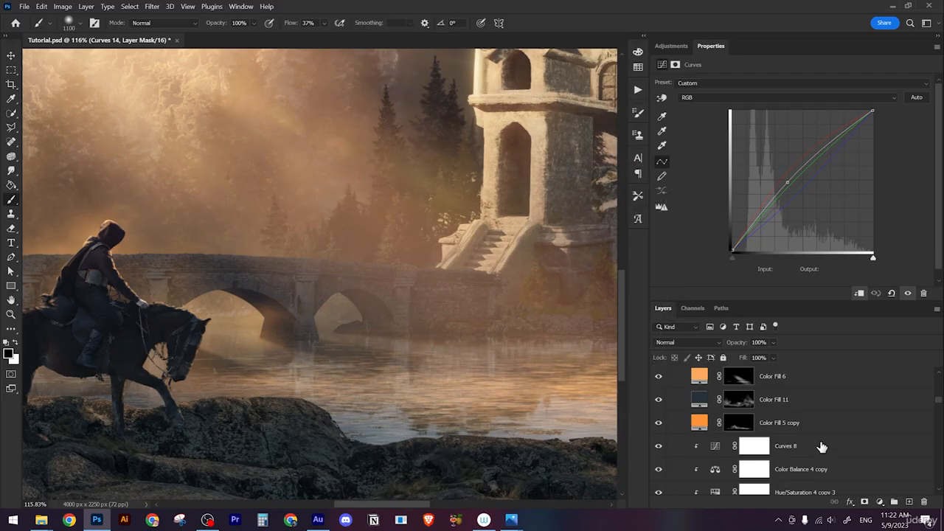
# Step: Add an orange ed974d Solid Color fill layer directly above Curves 8 in the bridge group
pyautogui.click(800, 443)
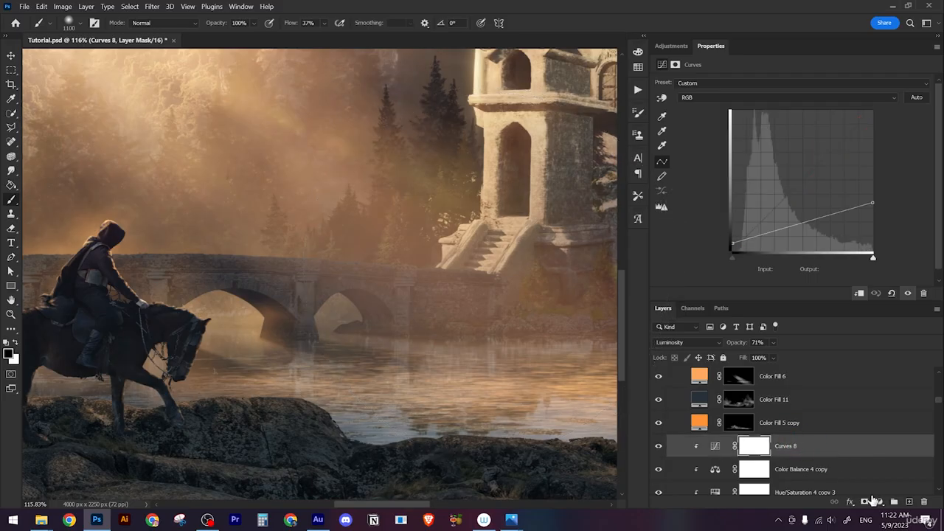
pyautogui.click(881, 502)
pyautogui.click(876, 301)
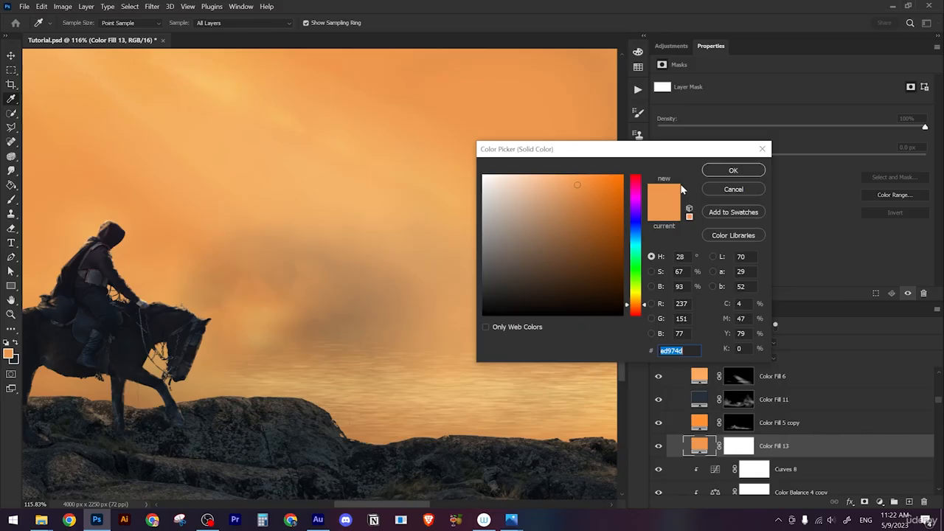
pyautogui.click(718, 171)
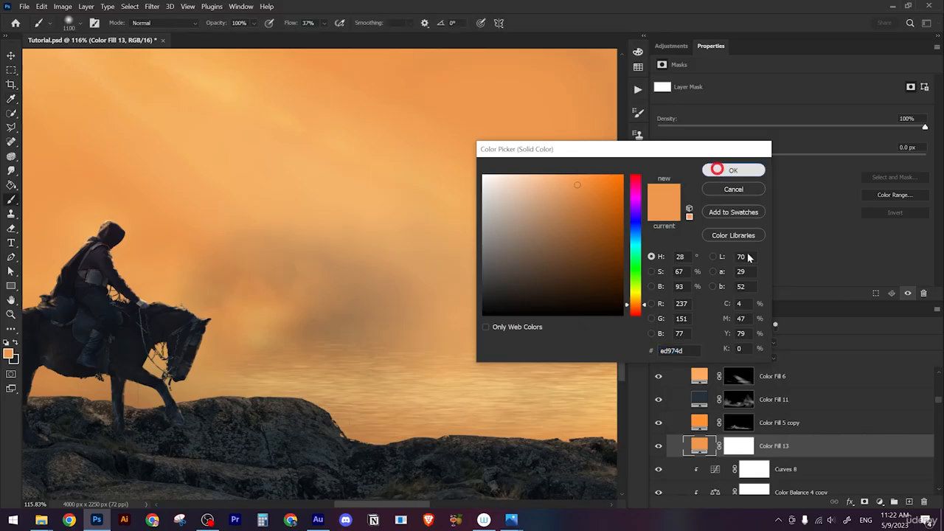
# Step: Clip the new orange fill to the bridge layer below and set its blend mode to Screen
pyautogui.keyDown('alt'); pyautogui.click(814, 455); pyautogui.keyUp('alt')
pyautogui.click(700, 341)
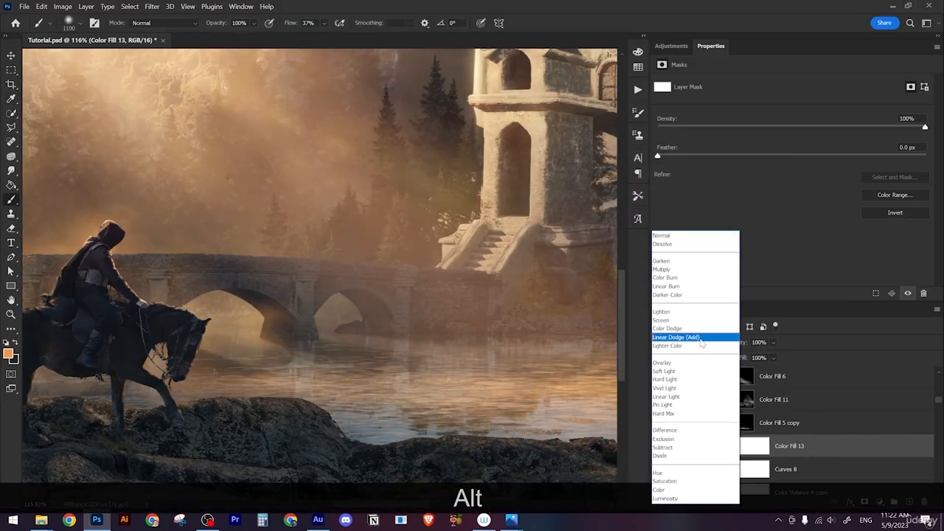
pyautogui.click(683, 321)
# Step: Restrict Color Fill 13 to the brighter stonework by splitting its Blend If Underlying Layer shadow slider to 26 / 67
pyautogui.scroll(-5, 780, 459)
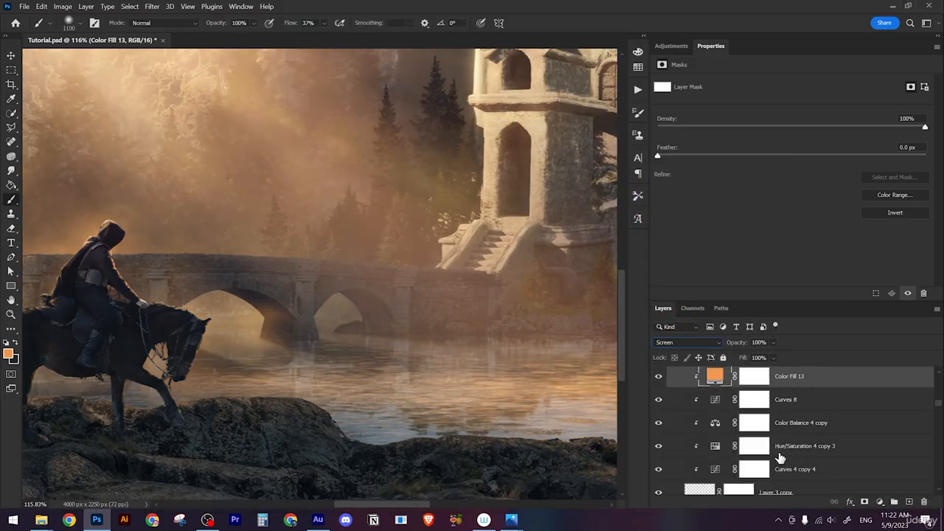
pyautogui.scroll(3, 779, 458)
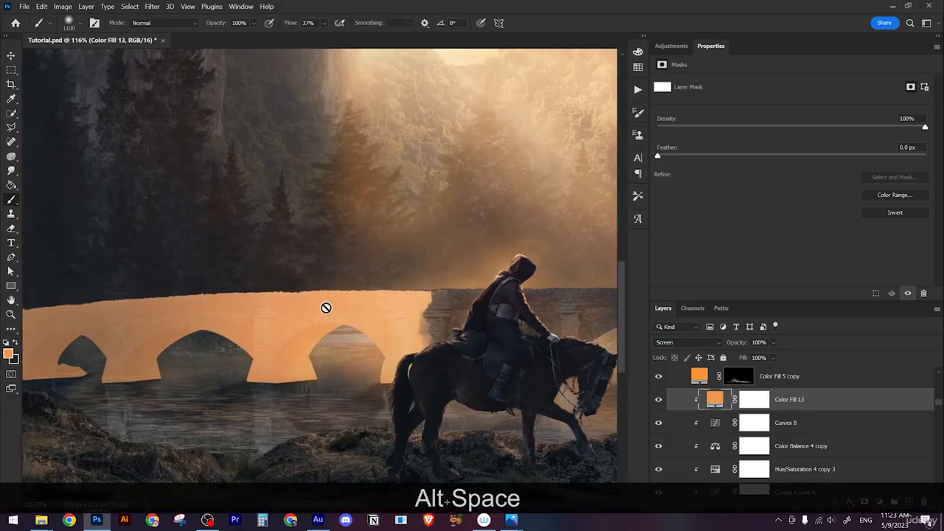
pyautogui.scroll(-5, 357, 298)
pyautogui.scroll(5, 375, 299)
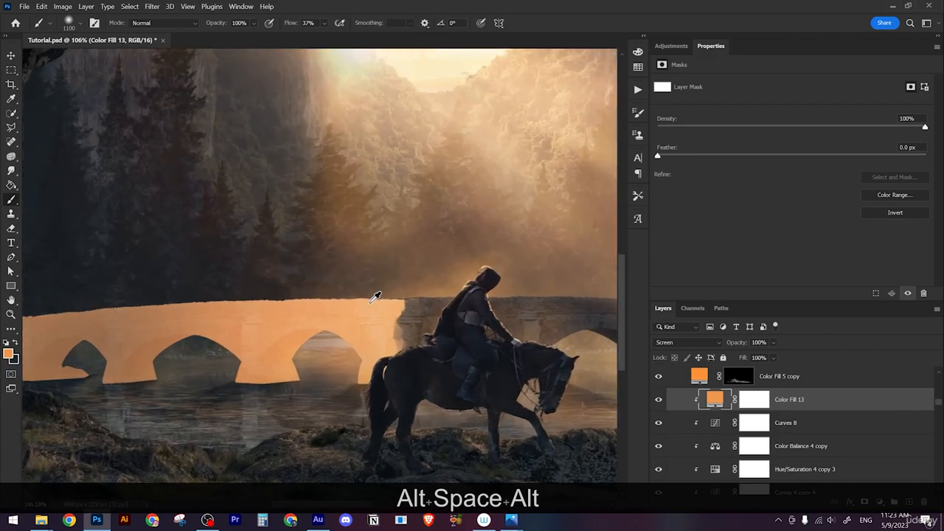
pyautogui.click(758, 405)
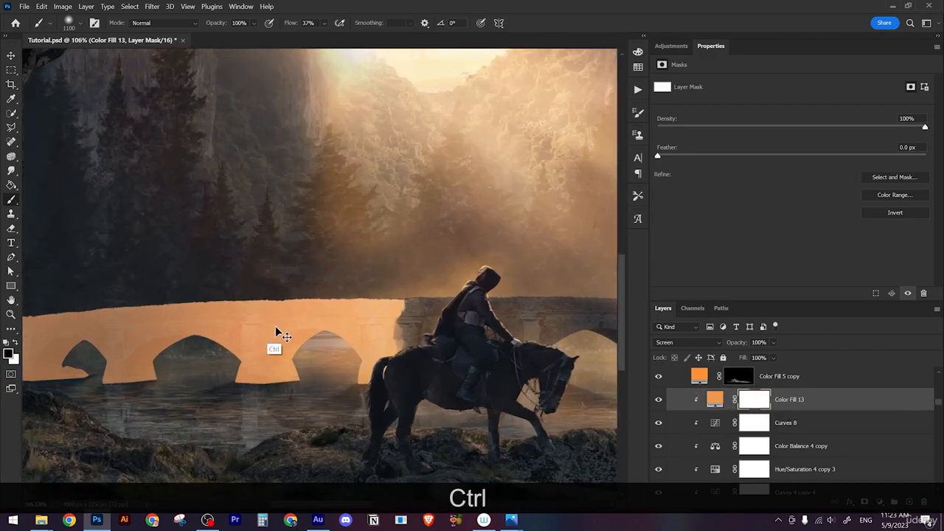
pyautogui.doubleClick(832, 402)
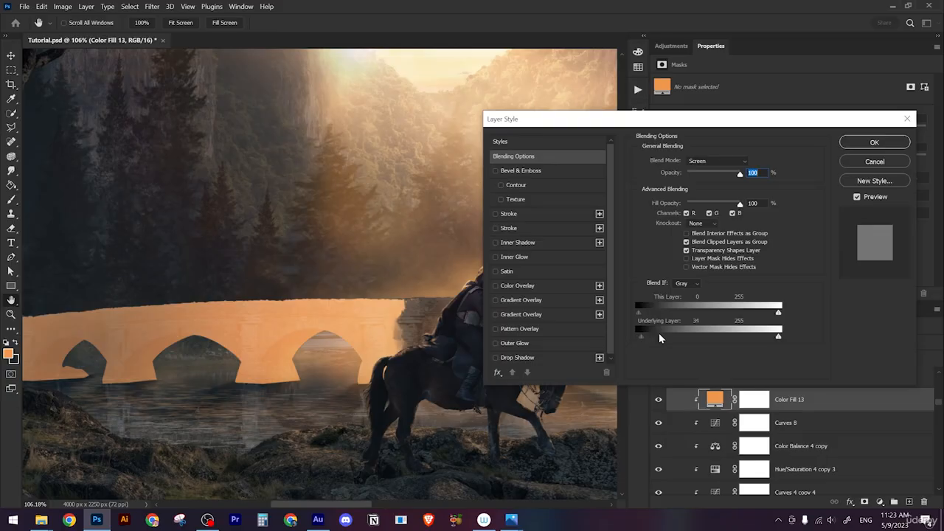
pyautogui.moveTo(660, 334); pyautogui.dragTo(675, 335)
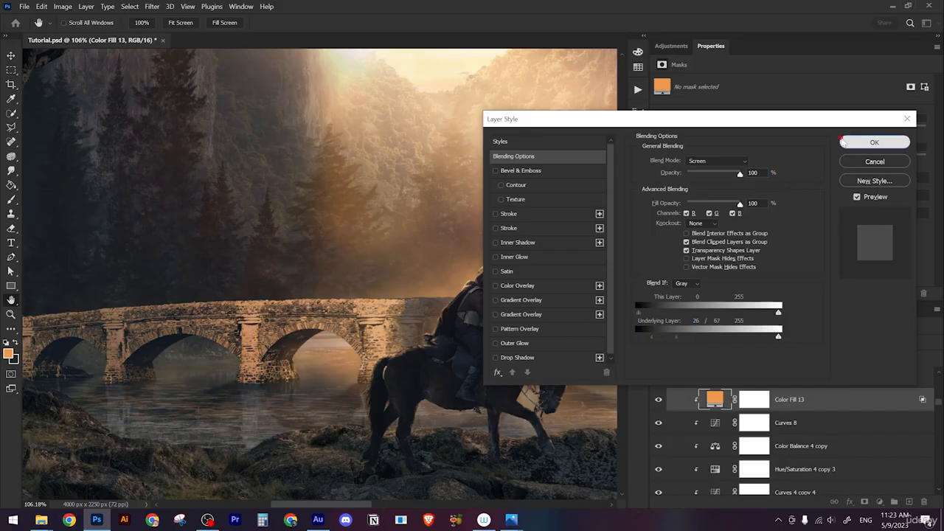
pyautogui.click(844, 143)
# Step: Duplicate Color Fill 13 to just below Layer 3 copy and clip the duplicate to the bridge part beneath
pyautogui.scroll(-2, 818, 394)
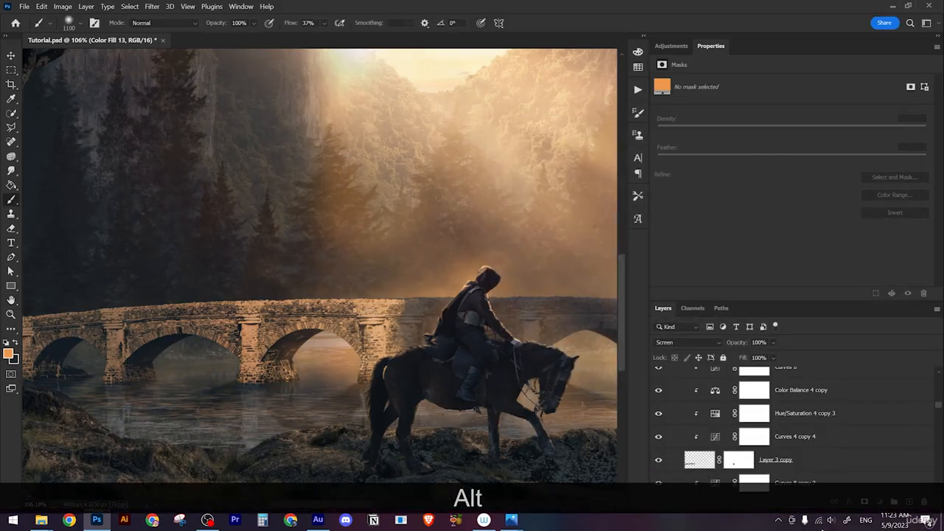
pyautogui.moveTo(823, 494); pyautogui.dragTo(818, 436)
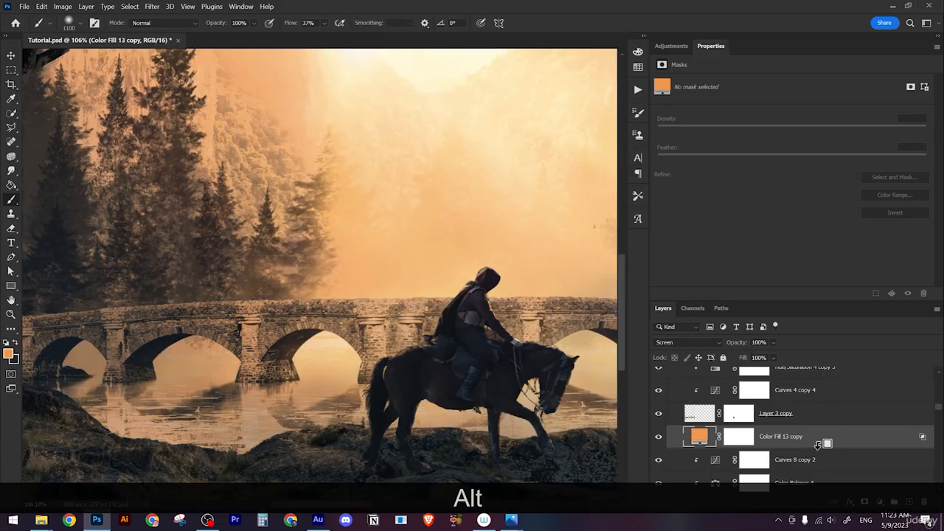
pyautogui.keyDown('alt'); pyautogui.click(819, 443); pyautogui.keyUp('alt')
# Step: Invert the layer masks of Color Fill 13 copy and Color Fill 13 to black
pyautogui.scroll(-2, 492, 318)
pyautogui.click(760, 442)
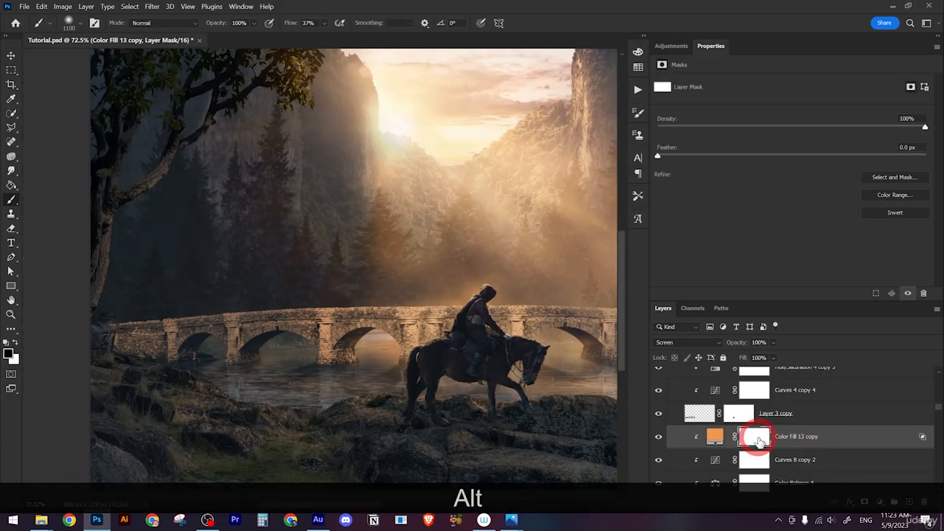
pyautogui.hotkey('ctrl', 'i')
pyautogui.moveTo(421, 358); pyautogui.dragTo(245, 344)
pyautogui.scroll(-2, 754, 436)
pyautogui.click(754, 390)
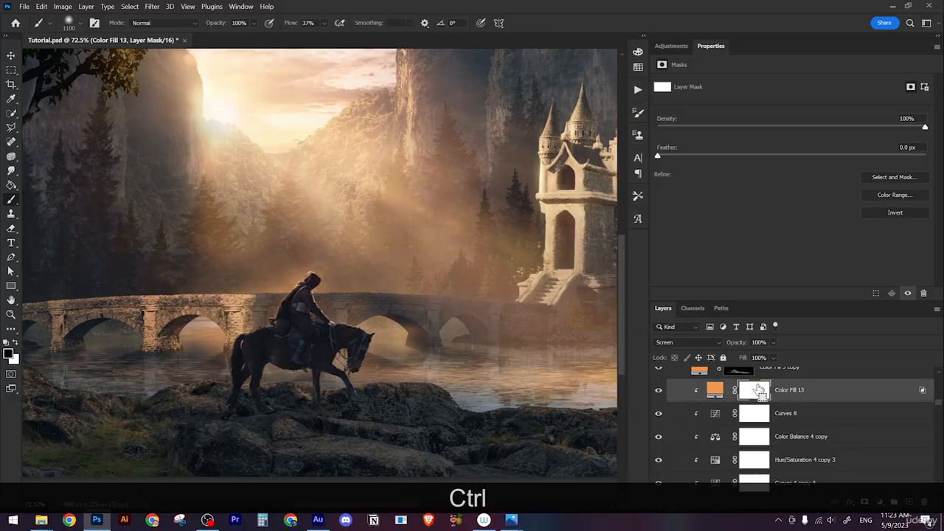
pyautogui.hotkey('ctrl', 'i')
# Step: Activate the layer mask of Color Fill 13 copy and reduce the brush size to 60 px
pyautogui.scroll(-3, 677, 440)
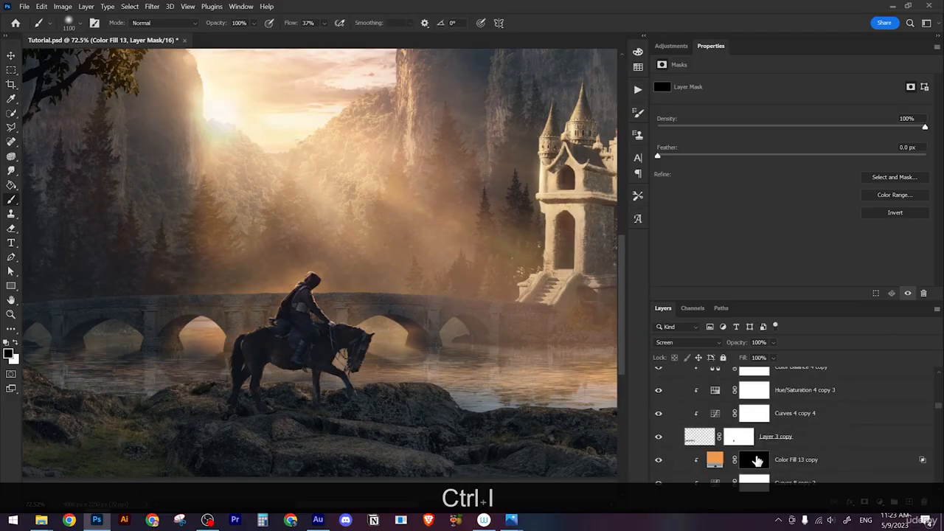
pyautogui.click(755, 460)
pyautogui.scroll(5, 532, 322)
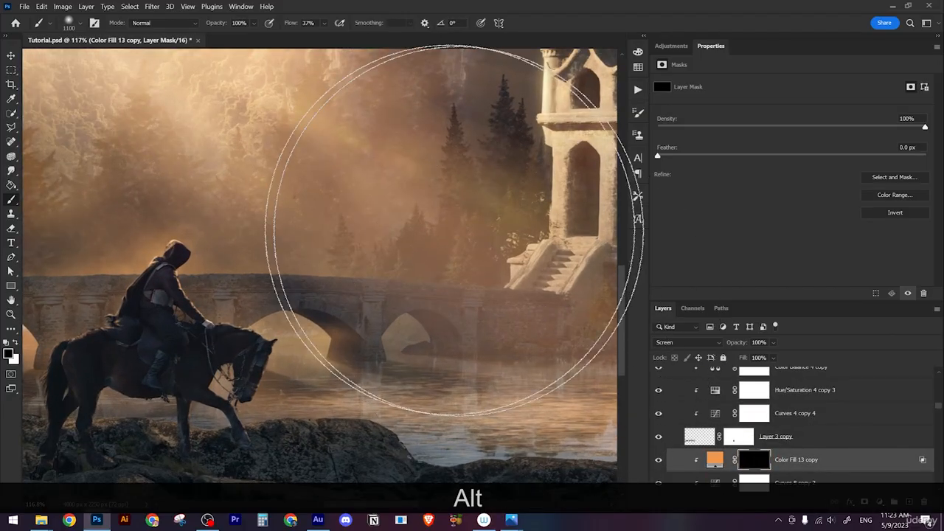
pyautogui.press('[')
pyautogui.press('[')
pyautogui.press('[')
pyautogui.press('[')
pyautogui.press('[')
pyautogui.press('[')
pyautogui.press('[')
pyautogui.press('[')
pyautogui.press('[')
pyautogui.press('[')
pyautogui.press('[')
pyautogui.press('[')
pyautogui.press('[')
pyautogui.press('[')
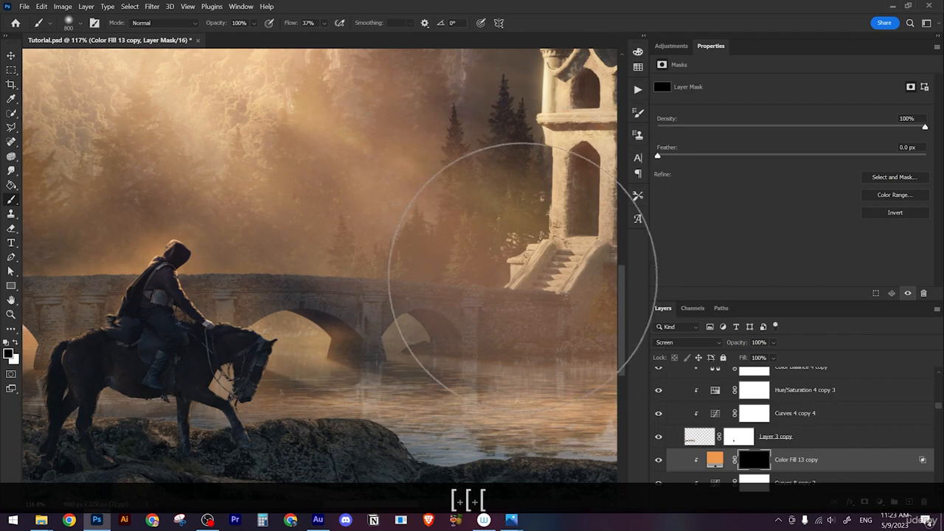
# Step: Search the brush presets for "oil" and choose the Oil Pastel Large brush
pyautogui.rightClick(526, 294)
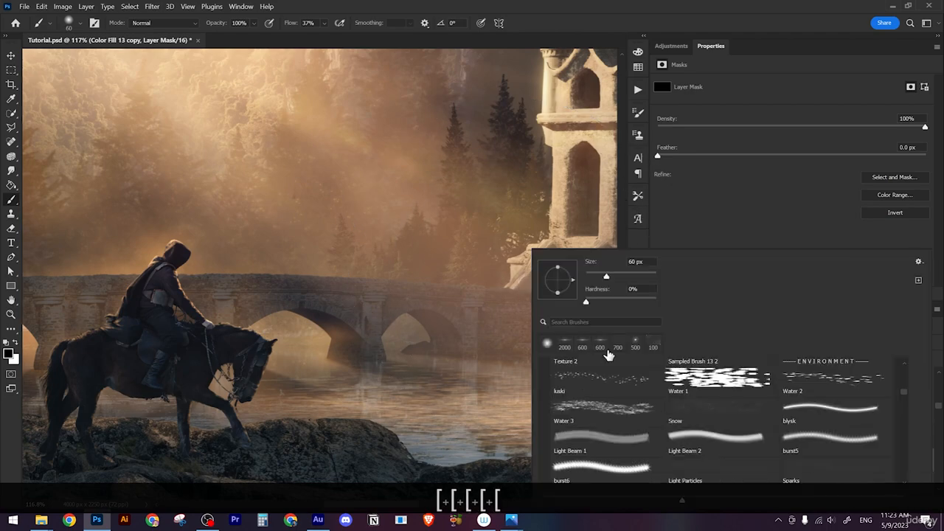
pyautogui.click(624, 322)
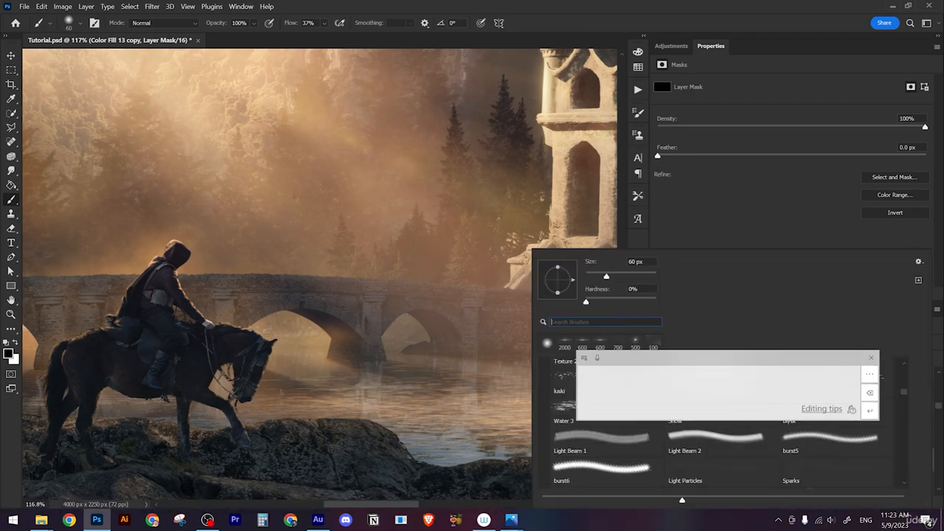
pyautogui.write('oil')
pyautogui.click(588, 389)
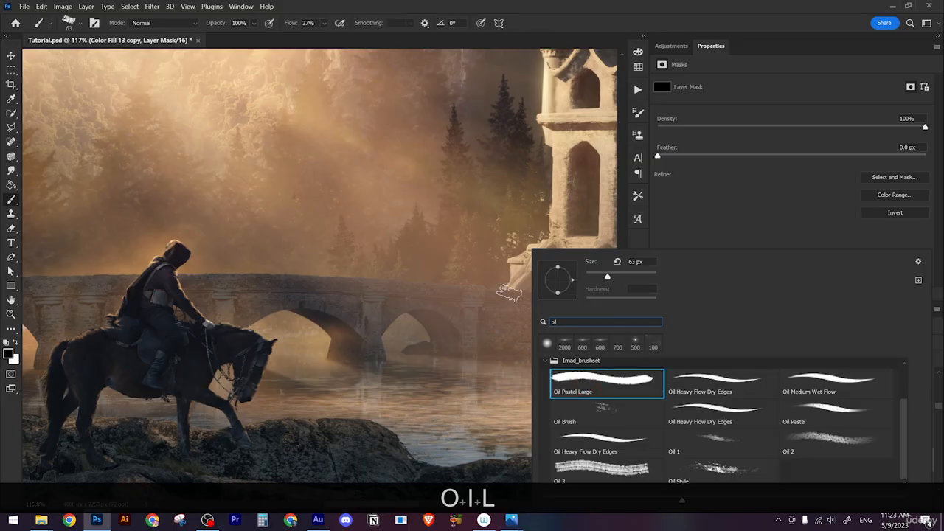
pyautogui.click(509, 291)
# Step: Paint a white highlight on the mask along the wall's top edge below the palace steps, using a 15 px brush
pyautogui.press('x')
pyautogui.press('z')
pyautogui.moveTo(543, 287); pyautogui.dragTo(565, 280)
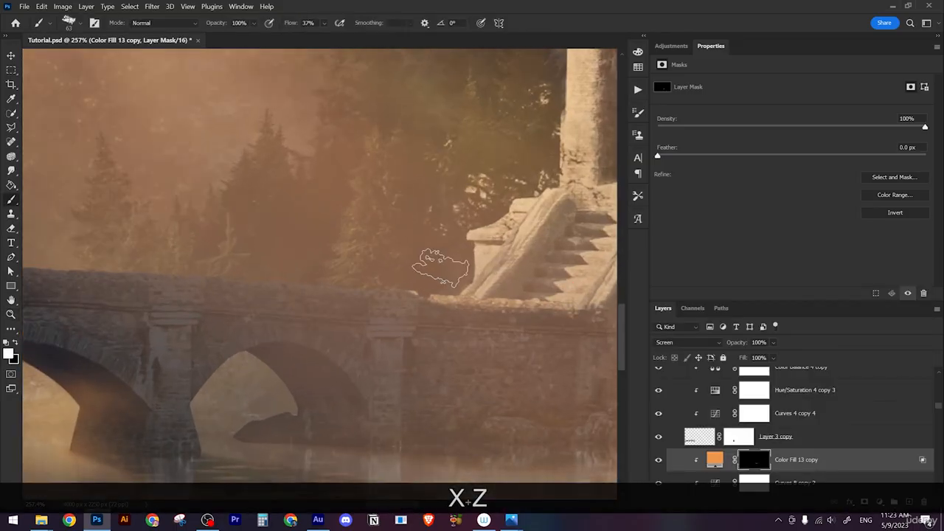
pyautogui.press('[')
pyautogui.press('[')
pyautogui.press('[')
pyautogui.press('[')
pyautogui.press('[')
pyautogui.press('[')
pyautogui.press('[')
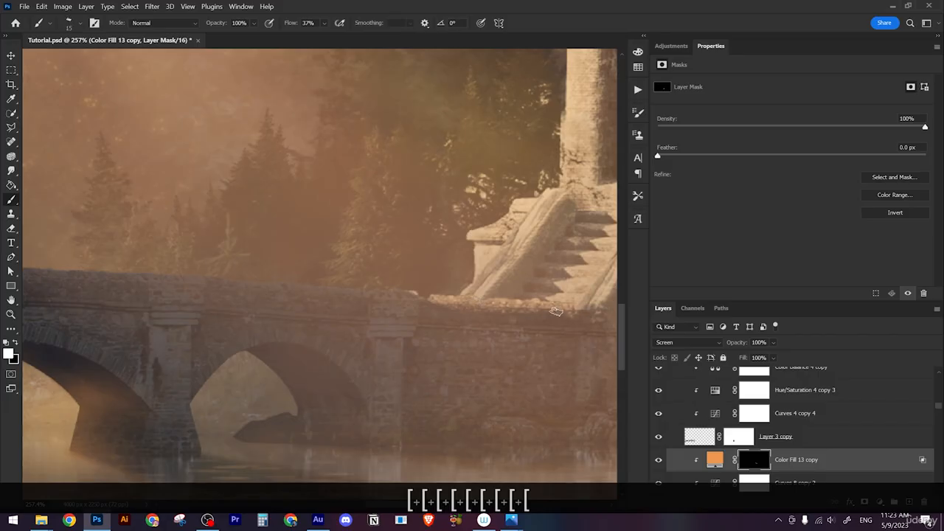
# Step: Trim the wall-top highlight with black on the mask, then extend it in white across the wall below the steps
pyautogui.press('x')
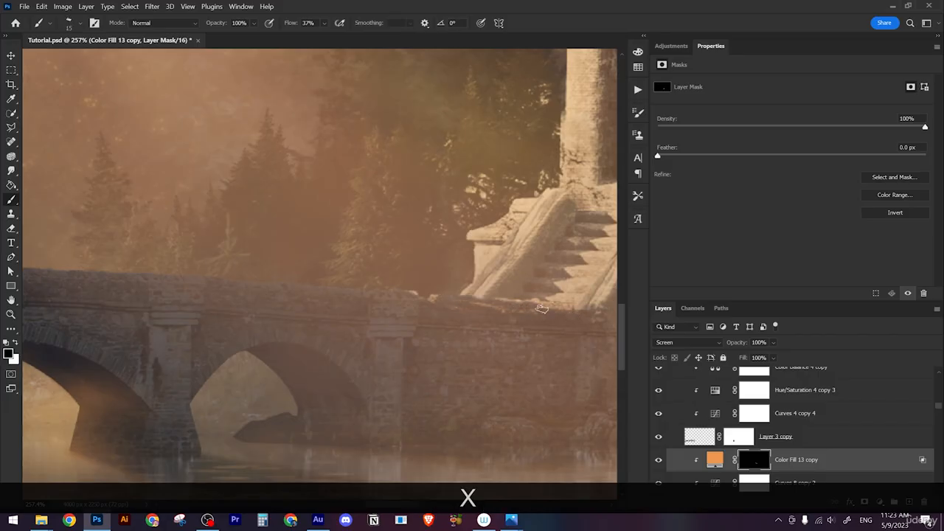
pyautogui.press('space')
pyautogui.moveTo(539, 308); pyautogui.dragTo(431, 281)
pyautogui.press('x')
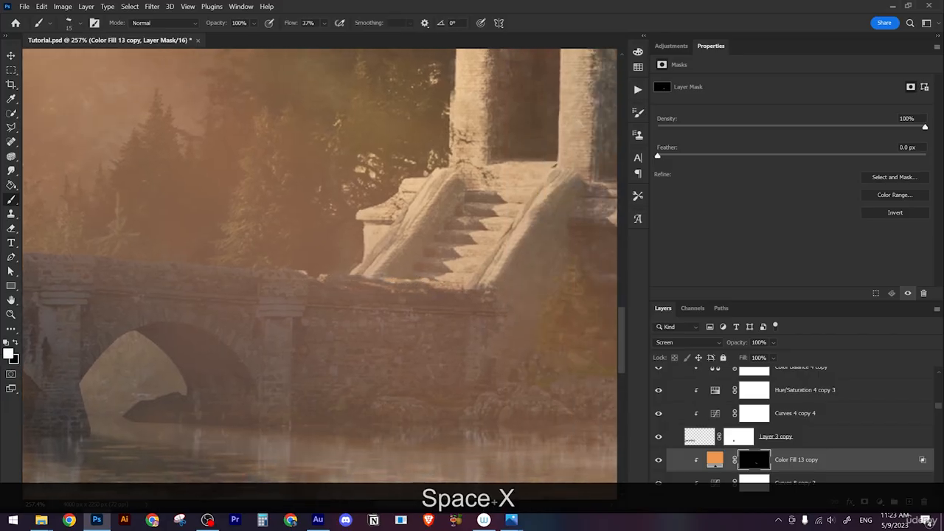
pyautogui.press('z')
pyautogui.moveTo(442, 273)
pyautogui.mouseDown()
pyautogui.moveTo(366, 260)
pyautogui.moveTo(396, 272)
pyautogui.moveTo(462, 275)
pyautogui.mouseUp()
pyautogui.press('space')
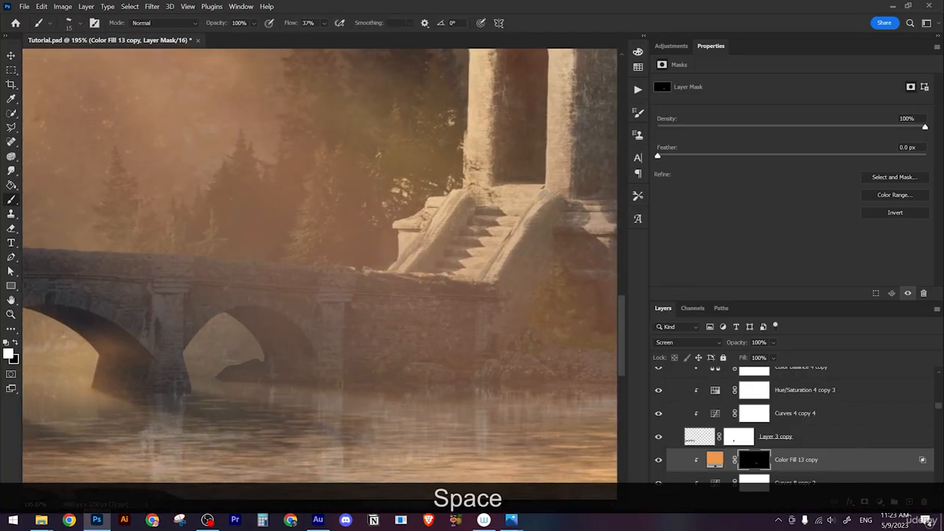
# Step: Refine the mask with black and white strokes to highlight the top edges of the bridge pillar nearest the palace
pyautogui.press('x')
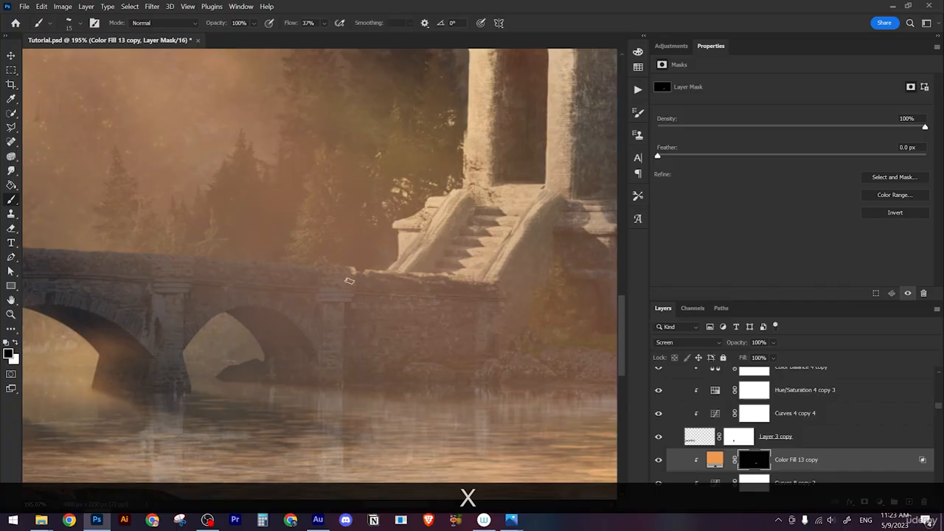
pyautogui.press('space')
pyautogui.moveTo(350, 281); pyautogui.dragTo(387, 267)
pyautogui.press('x')
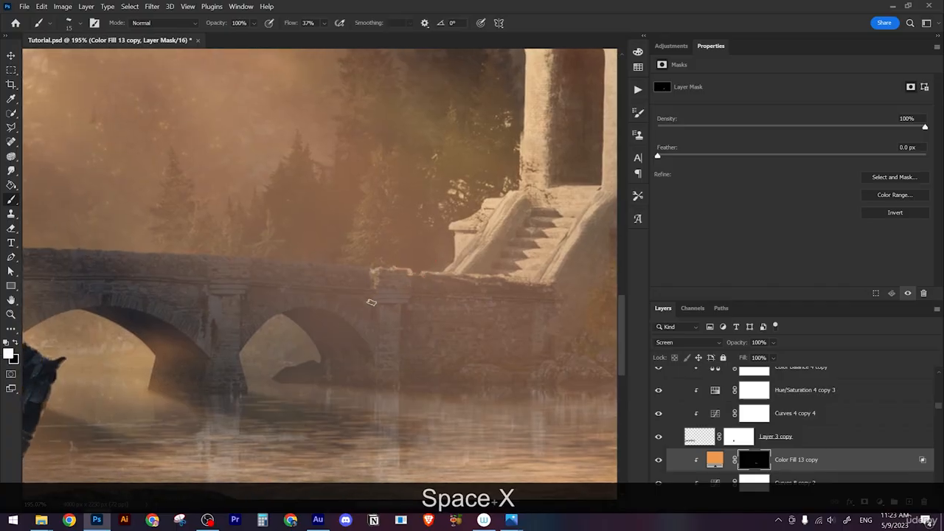
pyautogui.press('x')
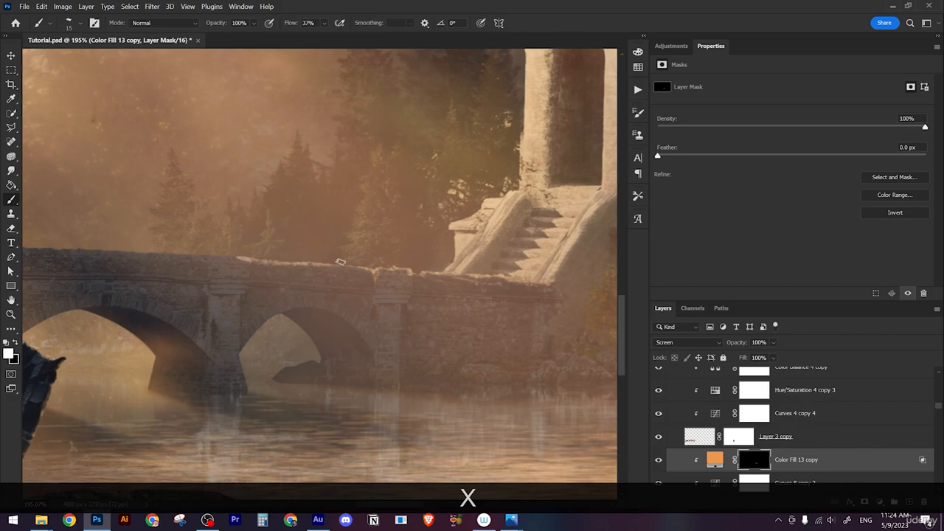
# Step: Extend the highlight along the bridge's top edge from the palace-side pillar past the next pillar, refining it with black and white mask strokes
pyautogui.press('space')
pyautogui.moveTo(288, 258); pyautogui.dragTo(381, 287)
pyautogui.press('x')
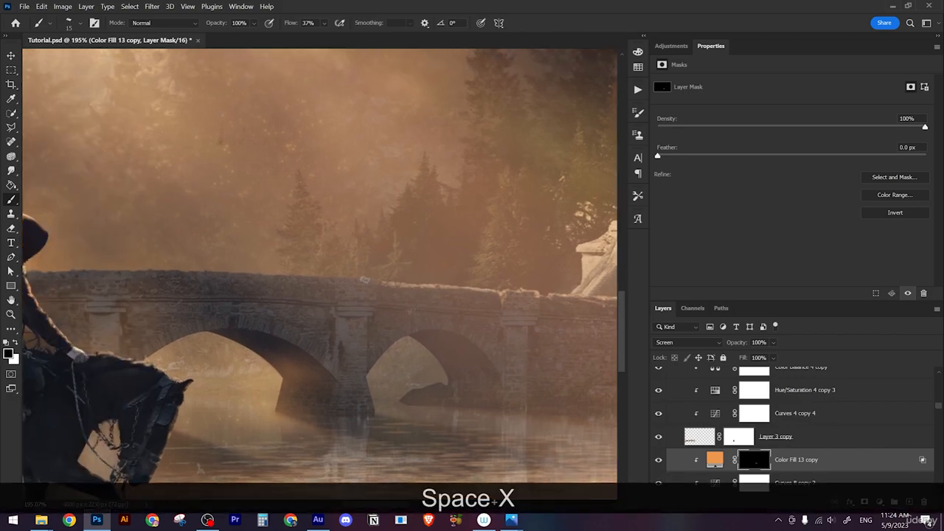
pyautogui.press('x')
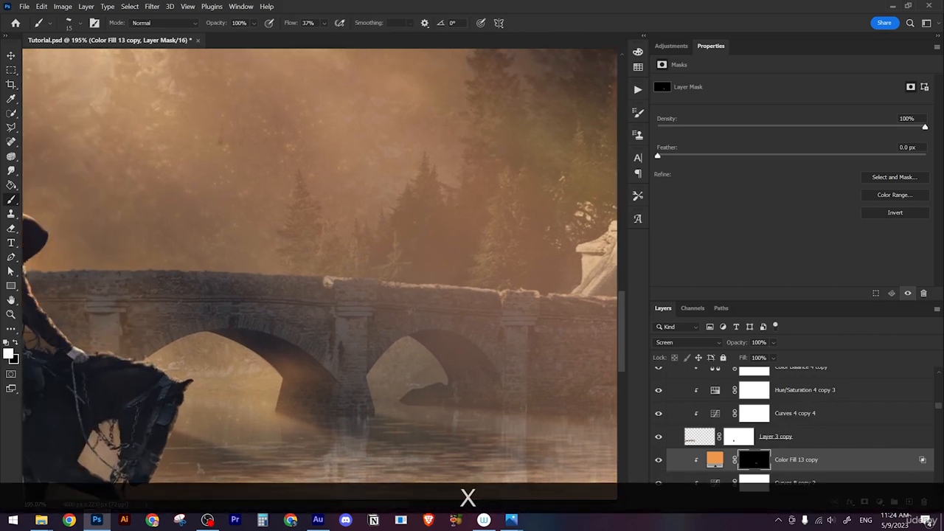
pyautogui.press('space')
pyautogui.moveTo(375, 270); pyautogui.dragTo(450, 272)
pyautogui.press('x')
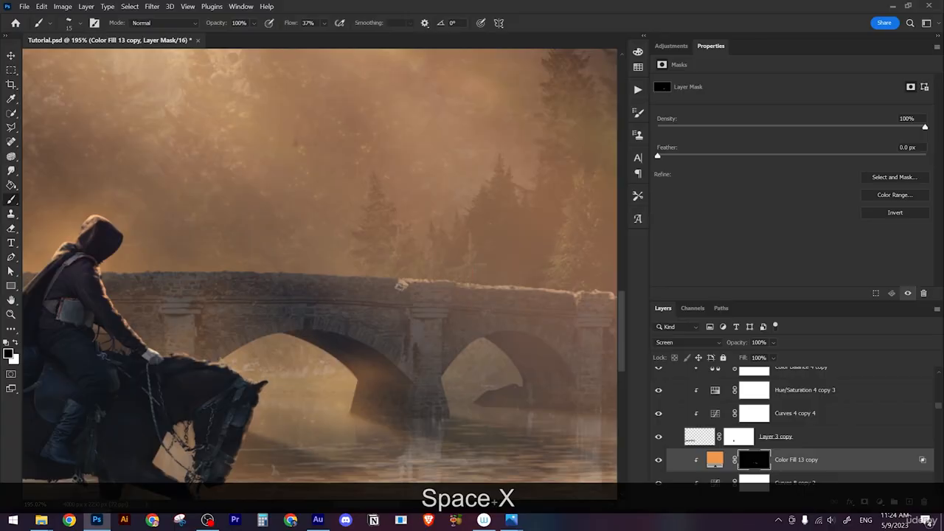
pyautogui.press('x')
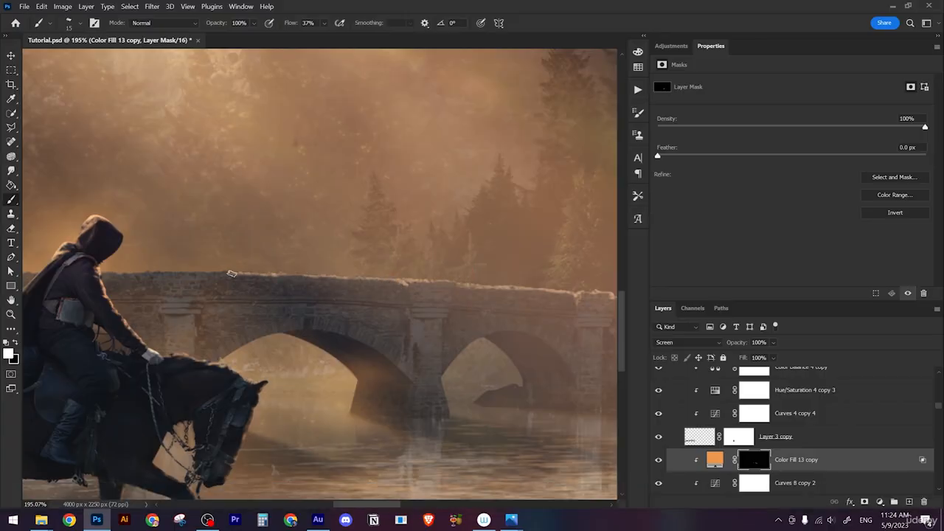
# Step: Continue the mask highlight along the bridge parapet up to the rider's front, trimming its lower edge with black
pyautogui.press('space')
pyautogui.moveTo(147, 268); pyautogui.dragTo(310, 264)
pyautogui.press('x')
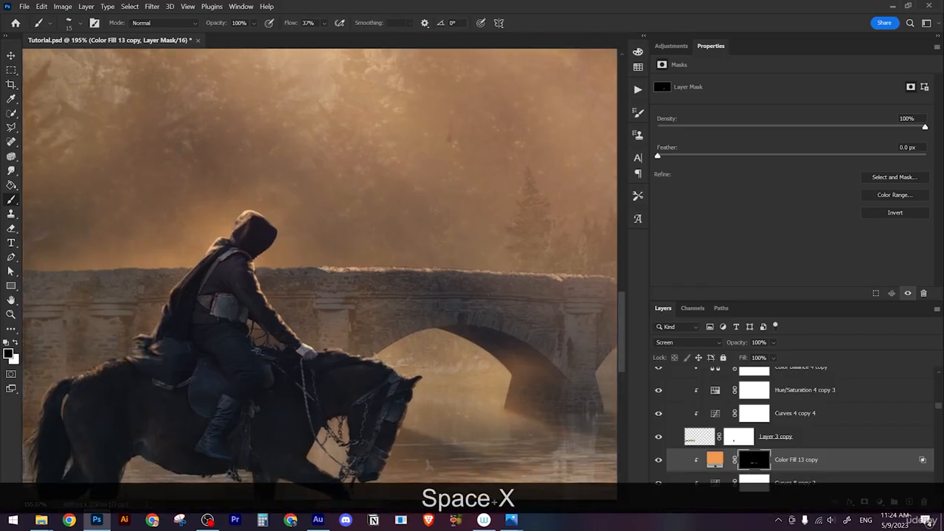
pyautogui.press('x')
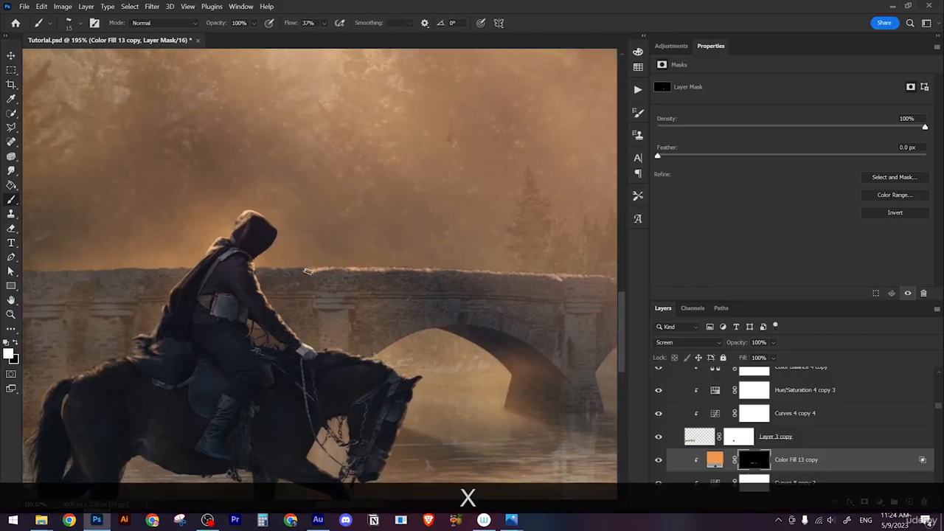
pyautogui.press('space')
pyautogui.moveTo(334, 268); pyautogui.dragTo(442, 263)
pyautogui.press('space')
pyautogui.press('x')
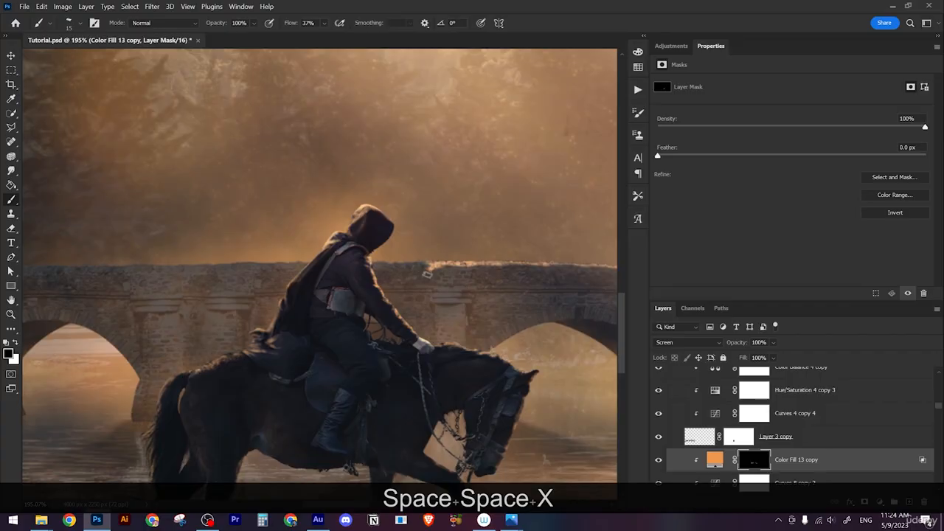
# Step: Paint a white mask highlight along the short stretch of bridge parapet directly behind the rider's back
pyautogui.press('x')
pyautogui.press('space')
pyautogui.moveTo(375, 262); pyautogui.dragTo(412, 264)
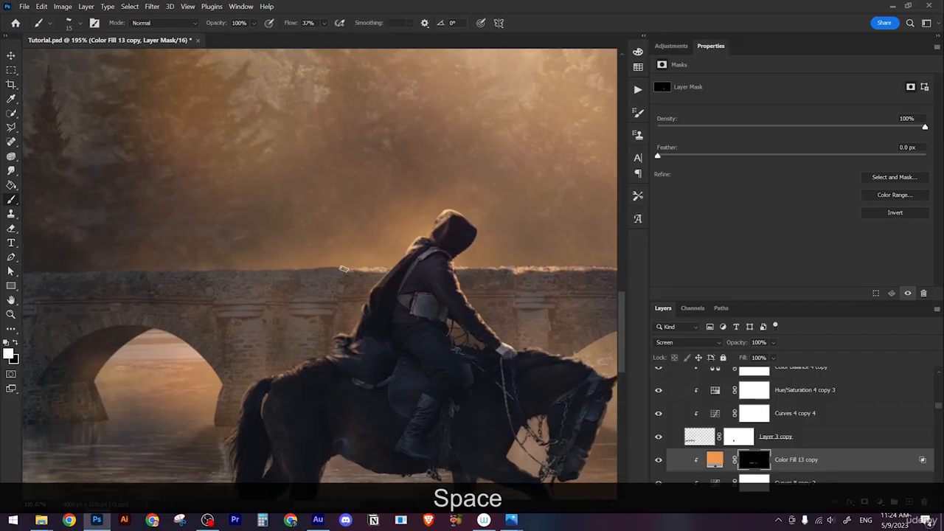
pyautogui.press('z')
pyautogui.moveTo(329, 251); pyautogui.dragTo(488, 272)
pyautogui.press('space')
pyautogui.press('z')
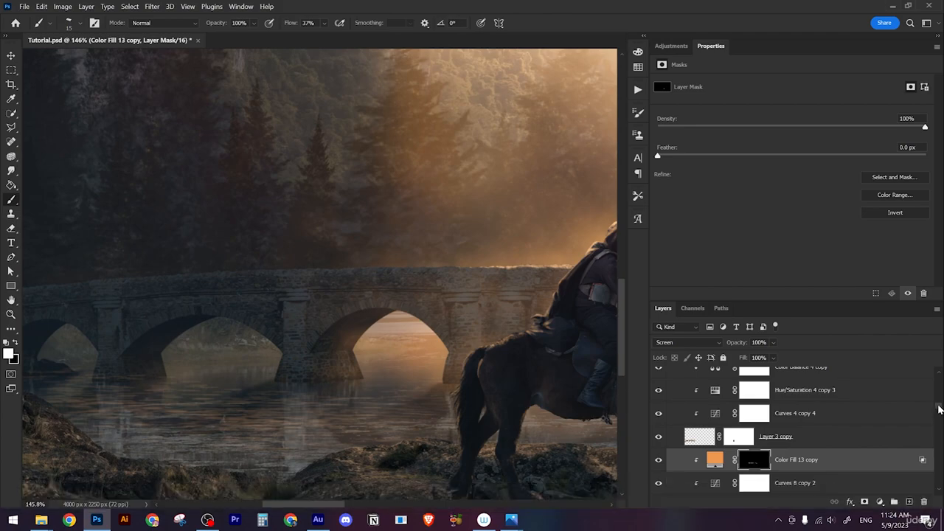
# Step: Select the Color Fill 13 layer's mask and highlight the bridge's top edge behind the horse in white
pyautogui.moveTo(940, 406); pyautogui.dragTo(939, 418)
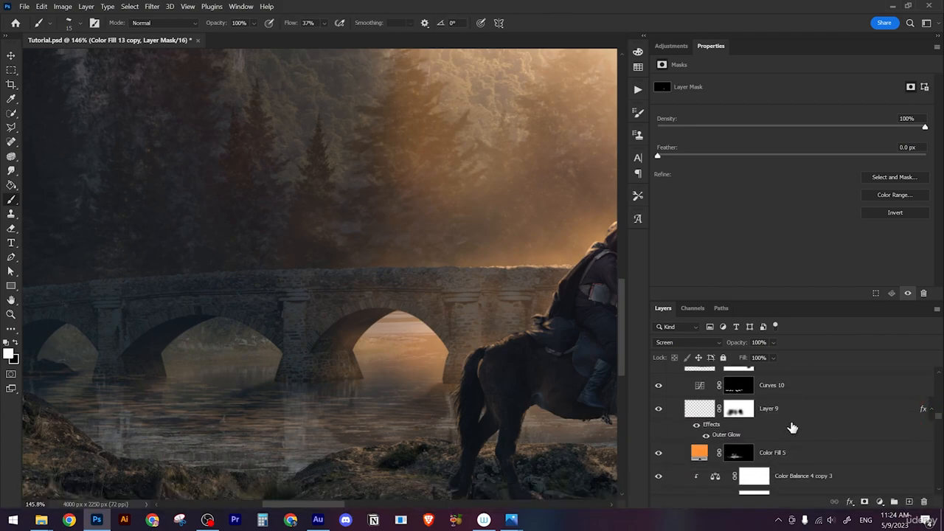
pyautogui.scroll(5, 792, 428)
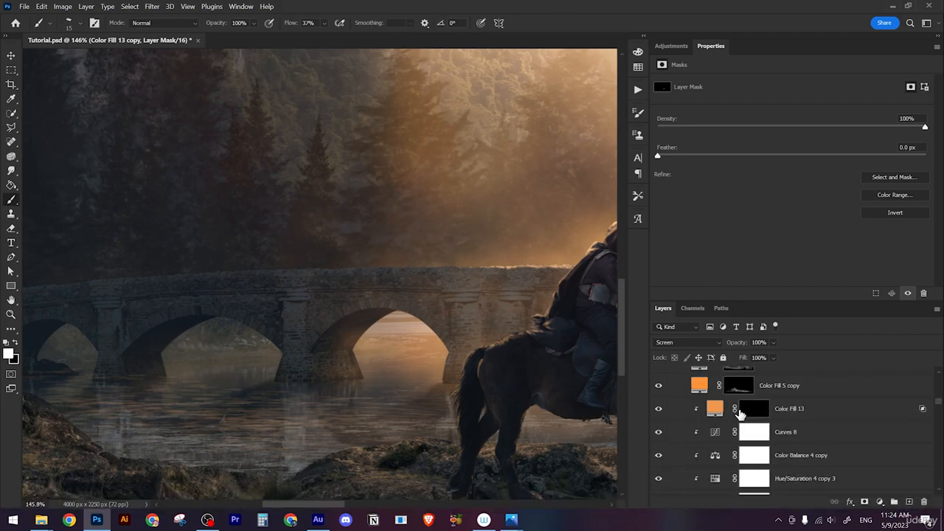
pyautogui.click(740, 412)
pyautogui.moveTo(332, 263); pyautogui.dragTo(399, 303)
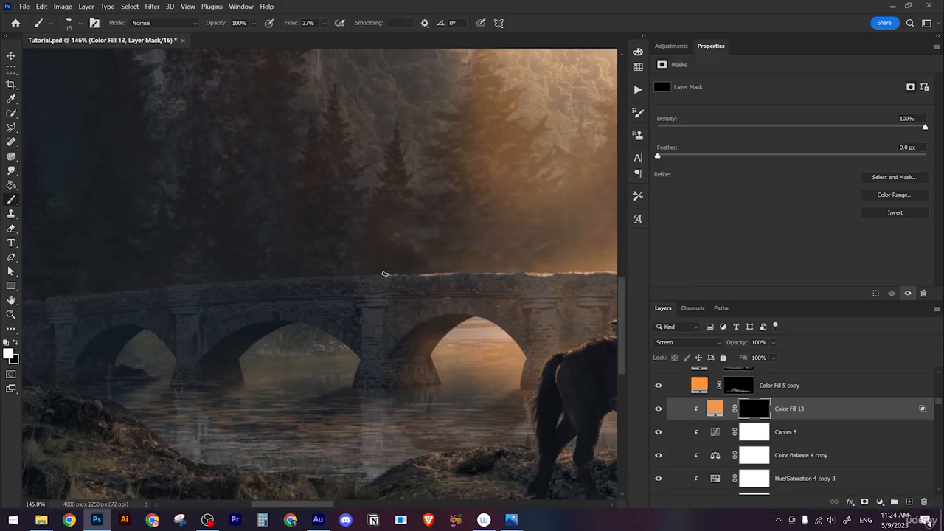
# Step: Extend the highlight over the bridge arches behind the horse, refining the parapet edge with black and white on the Color Fill 13 mask
pyautogui.press('z')
pyautogui.moveTo(426, 282)
pyautogui.mouseDown()
pyautogui.moveTo(348, 283)
pyautogui.moveTo(426, 302)
pyautogui.mouseUp()
pyautogui.press('x')
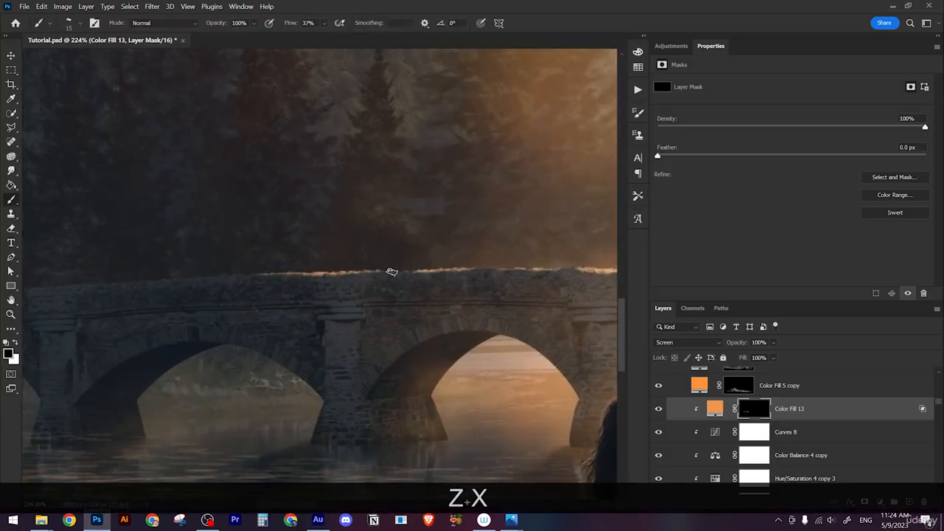
pyautogui.press('space')
pyautogui.press('x')
pyautogui.moveTo(378, 268); pyautogui.dragTo(344, 276)
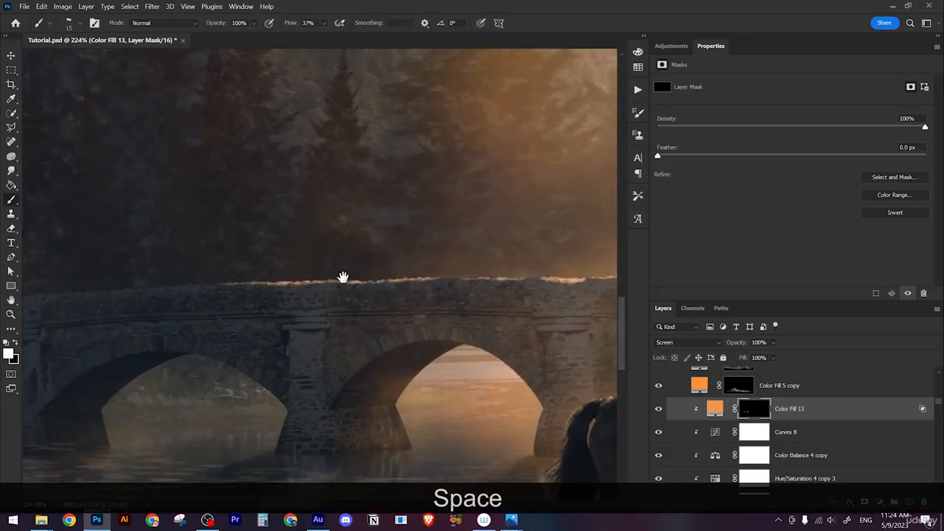
pyautogui.moveTo(441, 295); pyautogui.dragTo(329, 296)
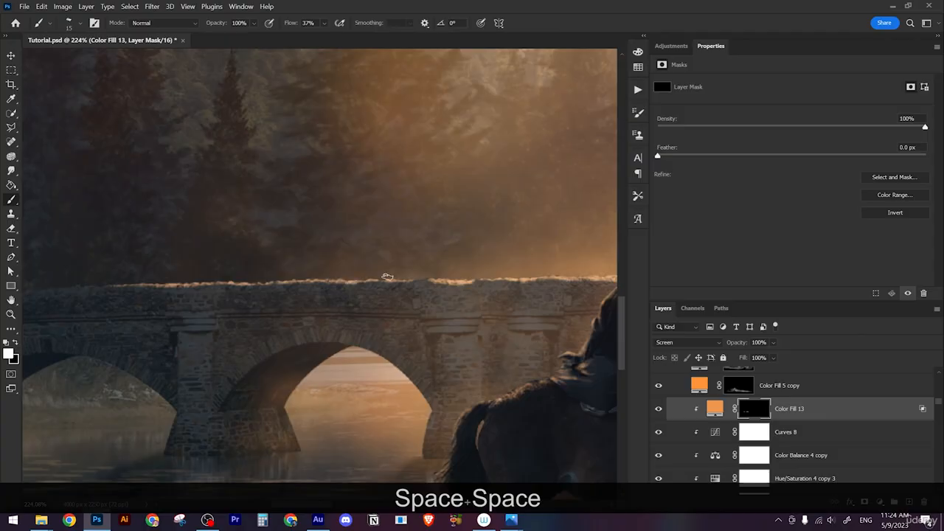
# Step: Examine the bridge highlights in the full composite and the junction between the bridge wall and palace stairs up close
pyautogui.press('z')
pyautogui.moveTo(506, 276); pyautogui.dragTo(434, 242)
pyautogui.scroll(-2, 442, 237)
pyautogui.moveTo(496, 315); pyautogui.dragTo(368, 323)
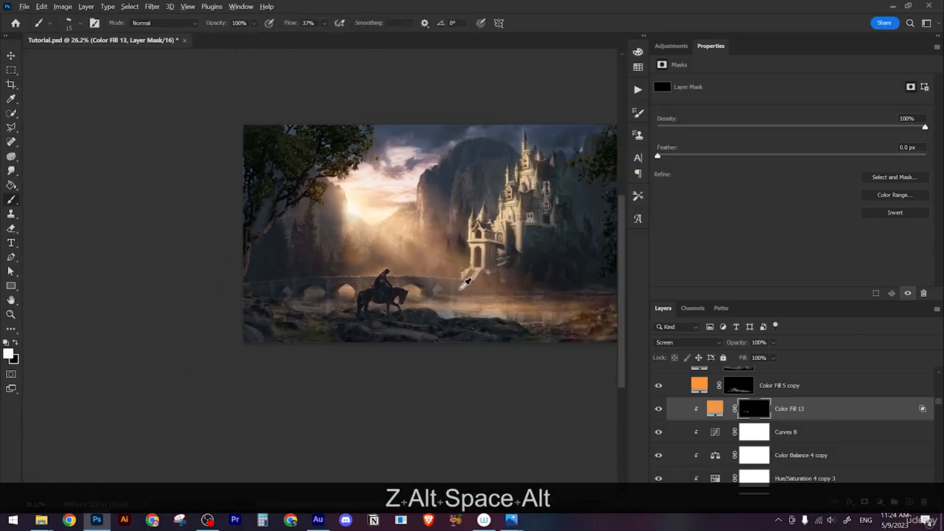
pyautogui.scroll(7, 459, 290)
pyautogui.scroll(3, 465, 284)
pyautogui.moveTo(492, 293); pyautogui.dragTo(467, 289)
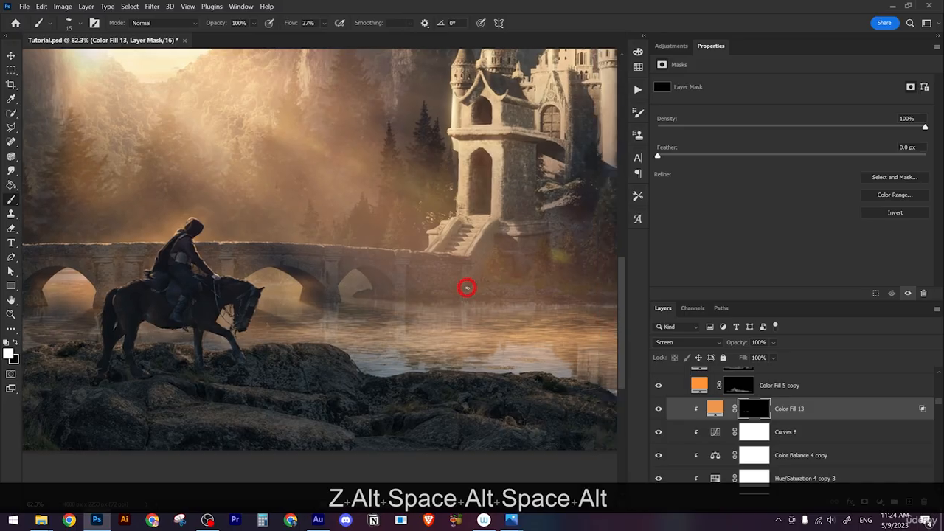
pyautogui.scroll(2, 472, 284)
pyautogui.scroll(3, 473, 284)
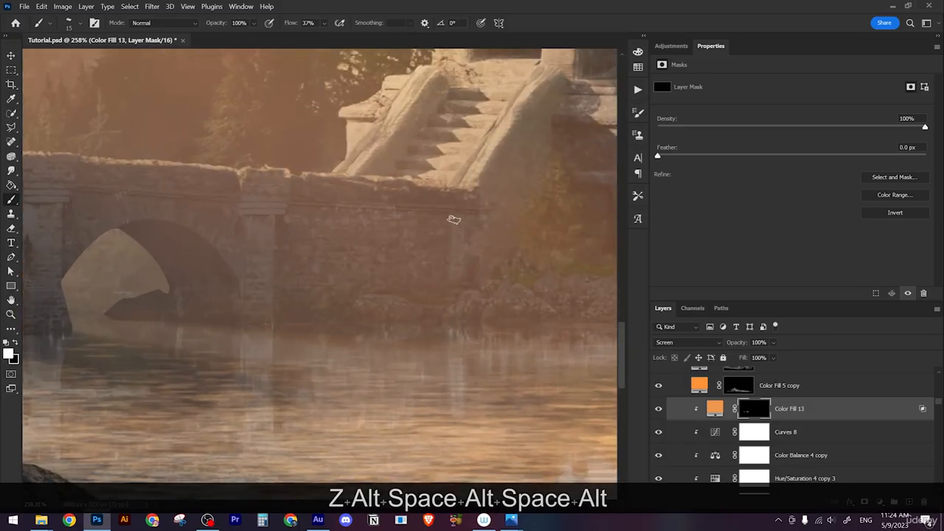
# Step: Toggle Layer 3's visibility to check its content and select the layer's image instead of its mask
pyautogui.scroll(-3, 713, 431)
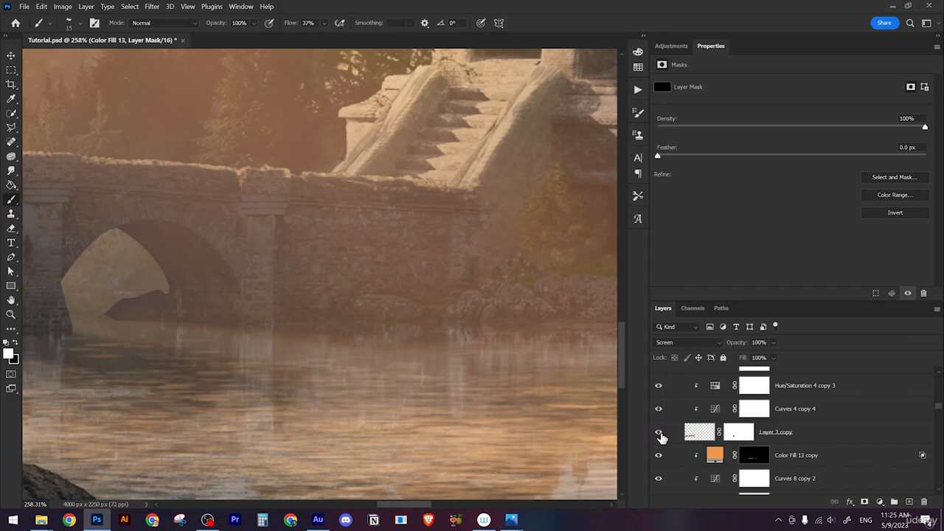
pyautogui.scroll(-5, 696, 450)
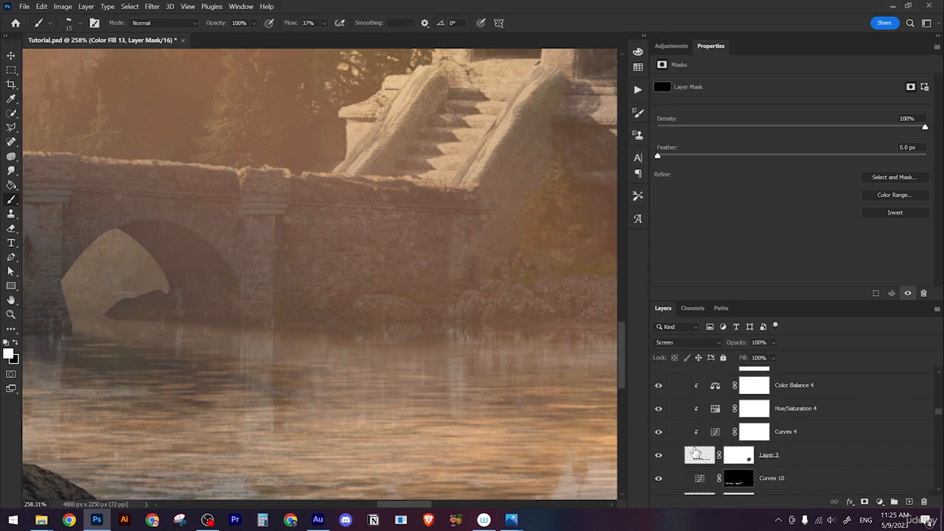
pyautogui.click(661, 457)
pyautogui.click(661, 457)
pyautogui.click(699, 455)
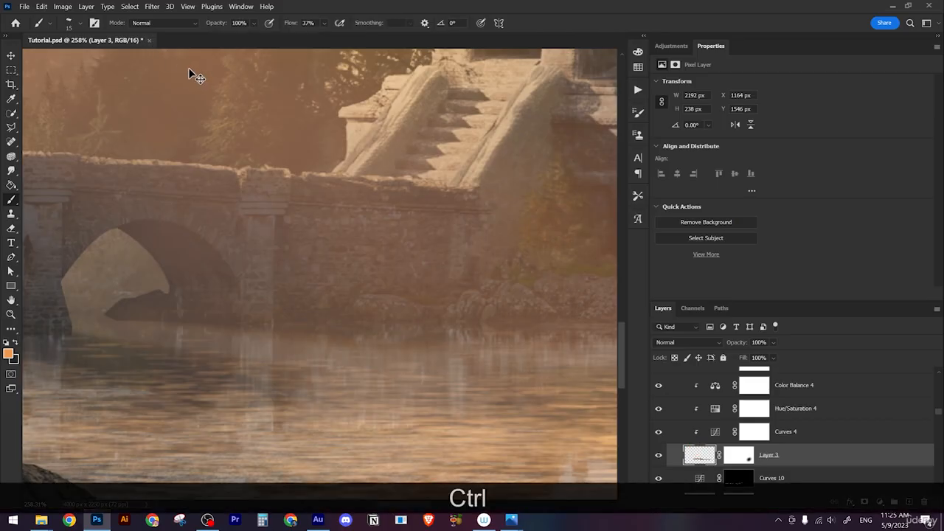
# Step: Start a Warp transform on Layer 3 and add split points around the wall's end below the palace stairs
pyautogui.hotkey('ctrl', 't')
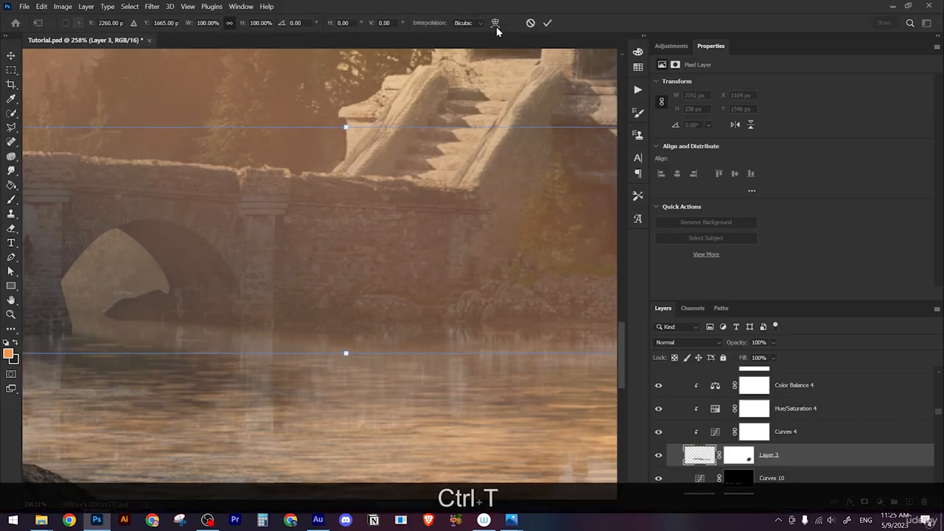
pyautogui.click(496, 26)
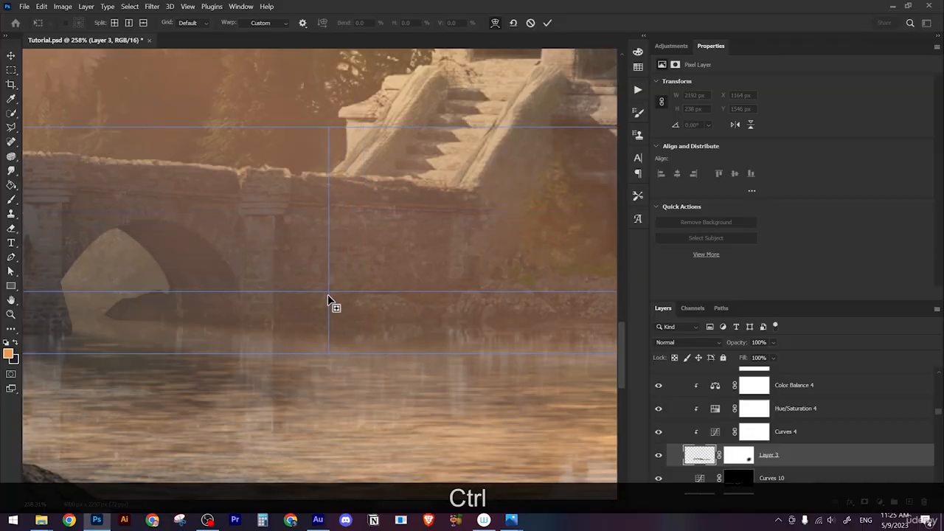
pyautogui.click(328, 301)
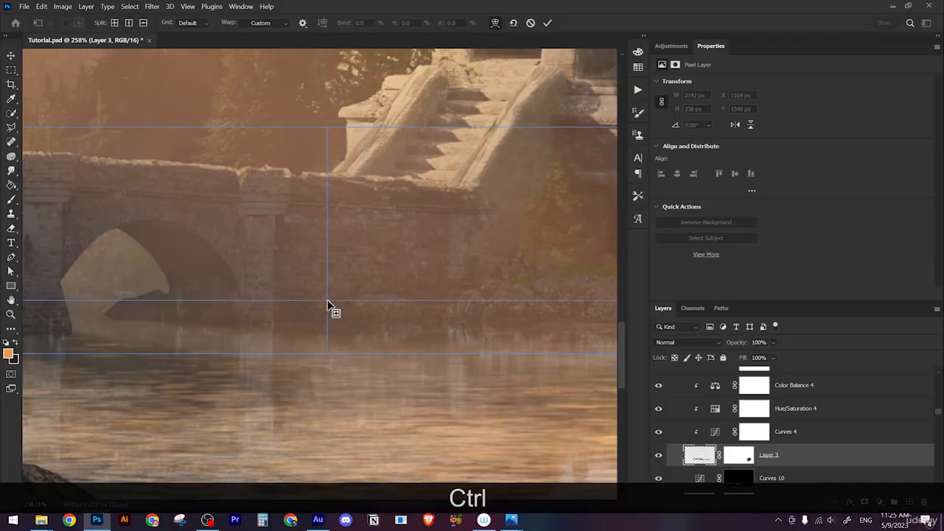
pyautogui.keyDown('ctrl'); pyautogui.click(535, 288); pyautogui.keyUp('ctrl')
pyautogui.keyDown('ctrl'); pyautogui.click(469, 193); pyautogui.keyUp('ctrl')
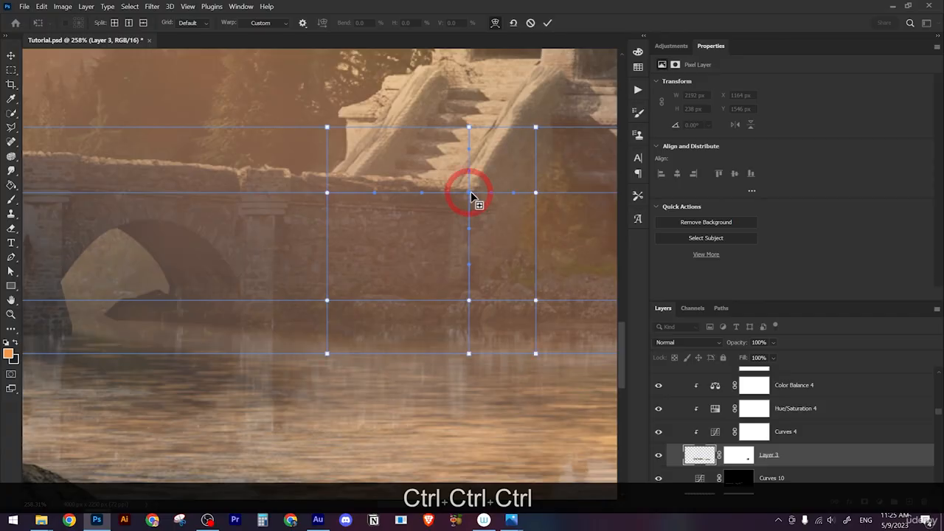
# Step: Add another warp split on the wall's top edge and bend its end upward along the stair railing
pyautogui.moveTo(492, 193); pyautogui.dragTo(467, 192)
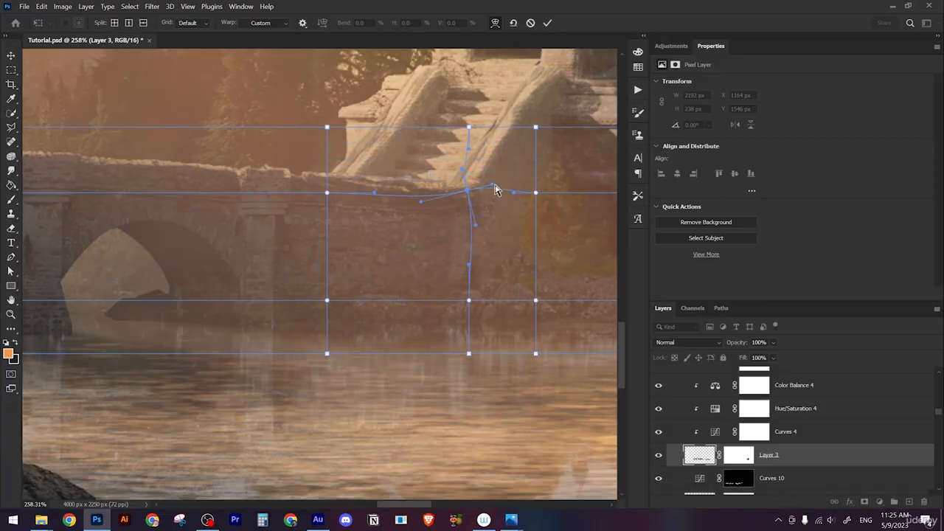
pyautogui.keyDown('ctrl'); pyautogui.click(429, 193); pyautogui.keyUp('ctrl')
pyautogui.click(466, 192)
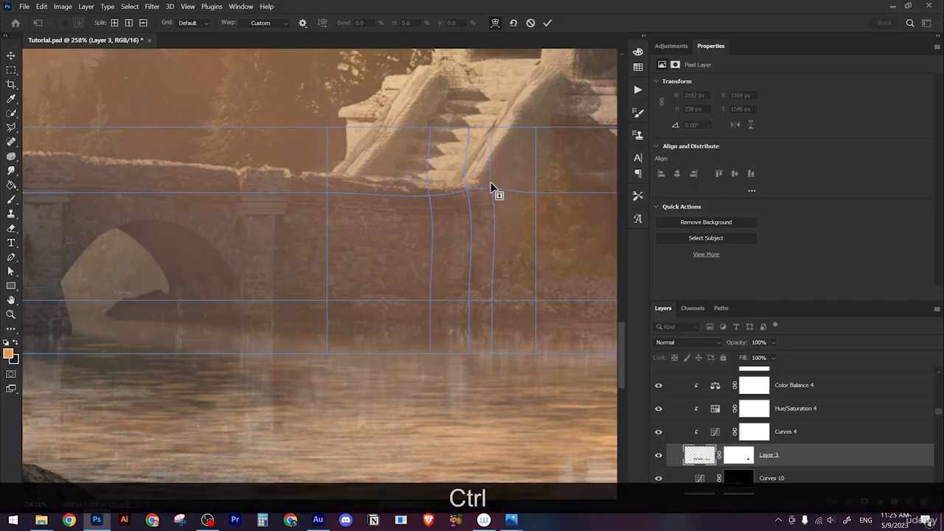
pyautogui.click(466, 191)
pyautogui.moveTo(492, 186); pyautogui.dragTo(512, 137)
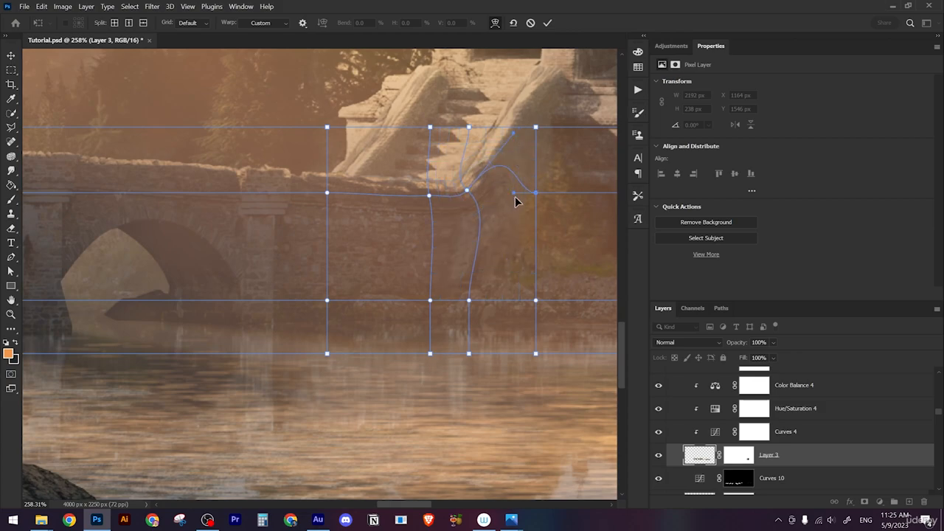
# Step: Try reshaping the warp curve at the split beyond the stair railing and undo the adjustment
pyautogui.moveTo(516, 201); pyautogui.dragTo(288, 258)
pyautogui.press('space')
pyautogui.keyDown('alt'); pyautogui.click(332, 263); pyautogui.keyUp('alt')
pyautogui.keyDown('alt'); pyautogui.click(362, 273); pyautogui.keyUp('alt')
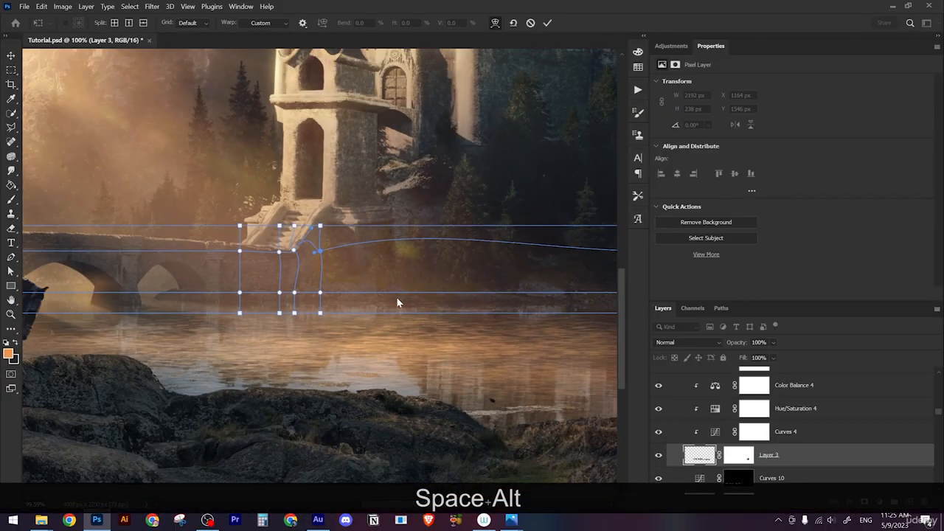
pyautogui.hotkey('ctrl', 'z')
pyautogui.hotkey('ctrl', 'z')
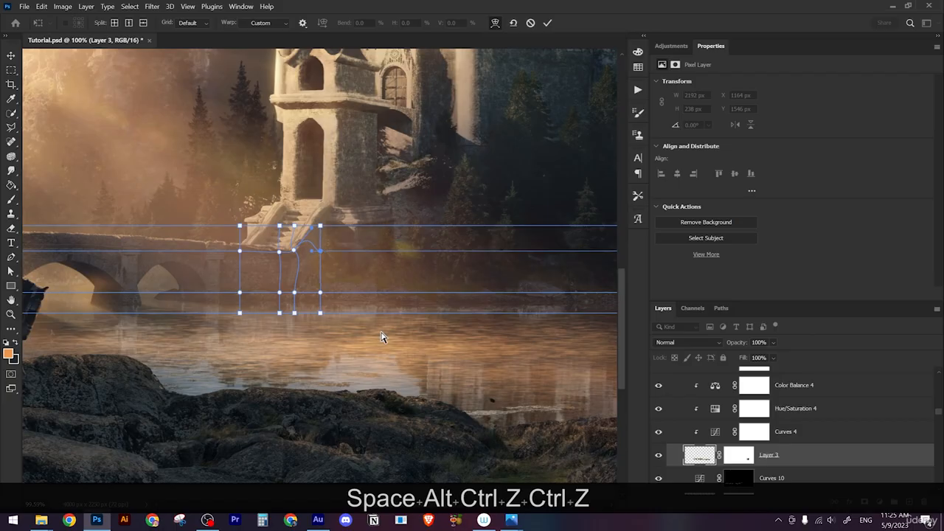
# Step: Add a warp split beyond the stair base, raise the wall's corner point to meet the railing, and apply the warp
pyautogui.scroll(5, 313, 255)
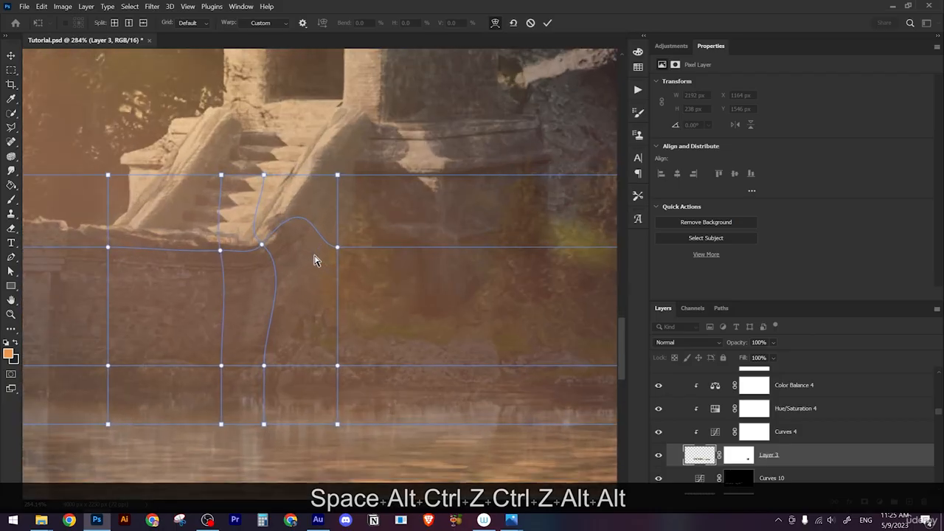
pyautogui.keyDown('ctrl'); pyautogui.click(320, 247); pyautogui.keyUp('ctrl')
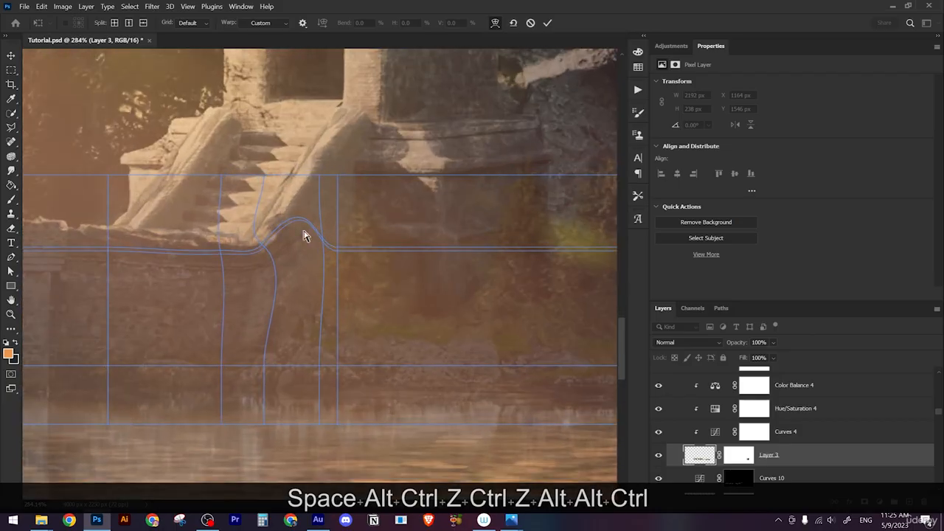
pyautogui.click(262, 244)
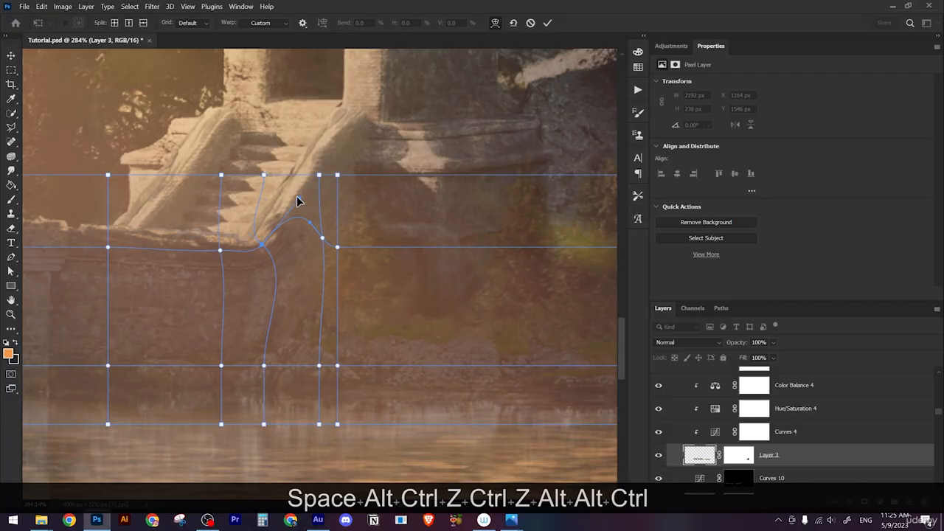
pyautogui.moveTo(298, 200); pyautogui.dragTo(299, 197)
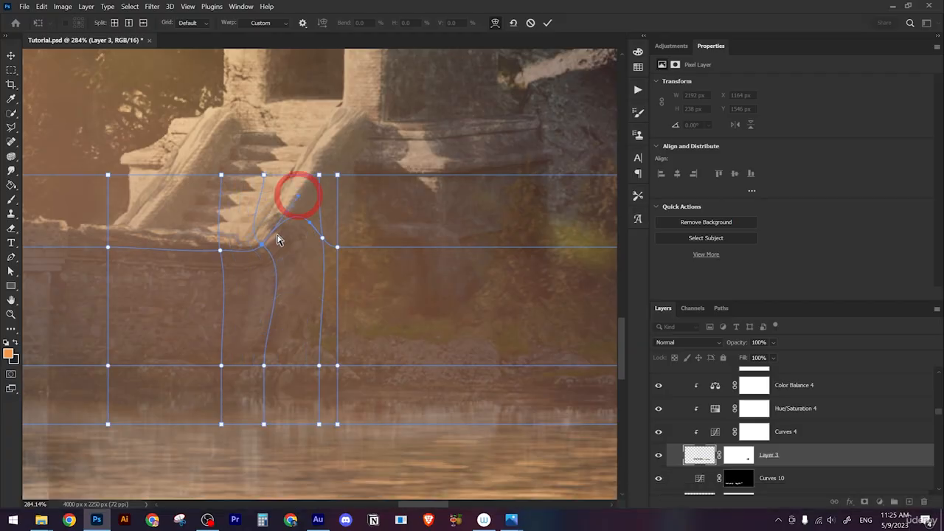
pyautogui.moveTo(263, 244); pyautogui.dragTo(264, 236)
pyautogui.press('Return')
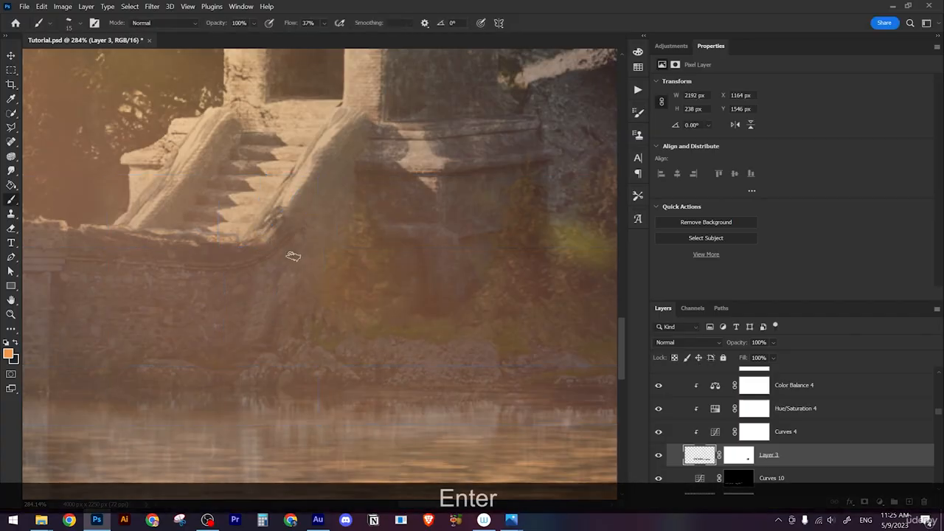
# Step: Paint black on Layer 3's mask to hide the wall's end beside the stair railing
pyautogui.keyDown('alt'); pyautogui.scroll(-6, 295, 258); pyautogui.keyUp('alt')
pyautogui.keyDown('alt'); pyautogui.scroll(7, 310, 270); pyautogui.keyUp('alt')
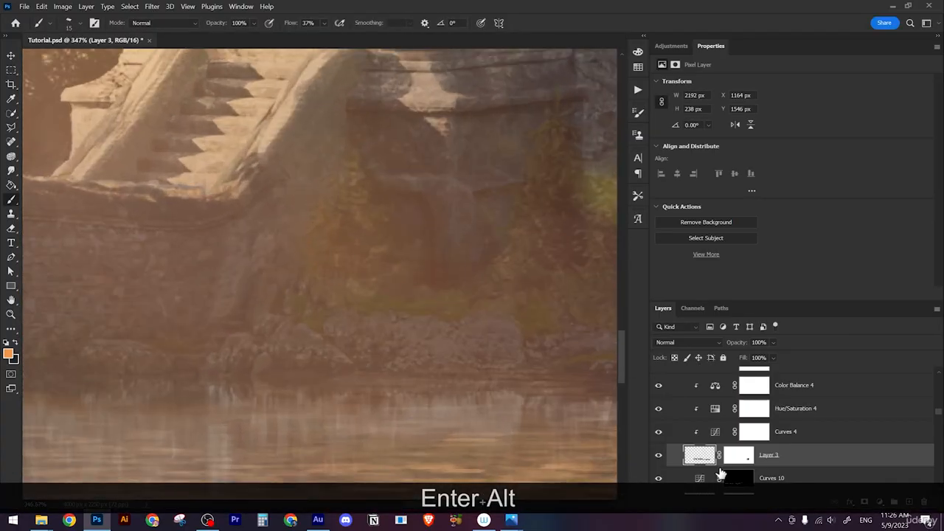
pyautogui.click(731, 456)
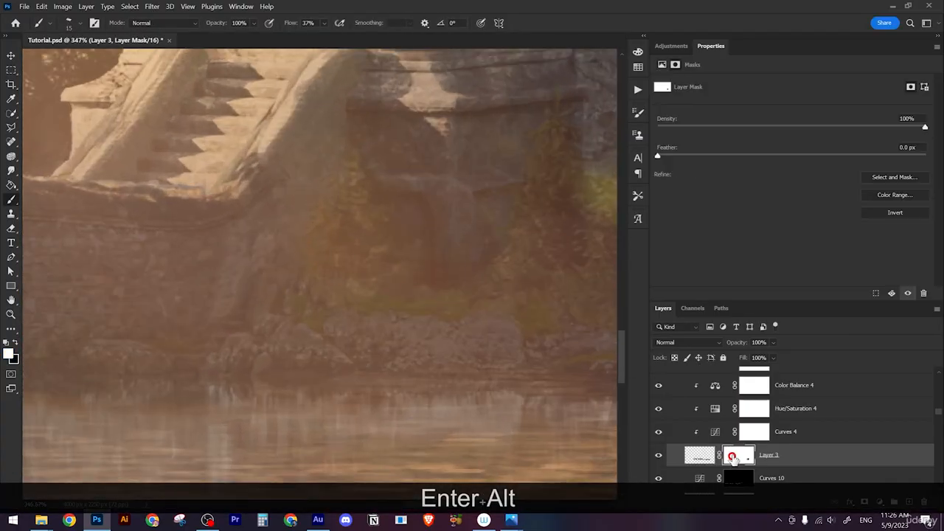
pyautogui.press('b')
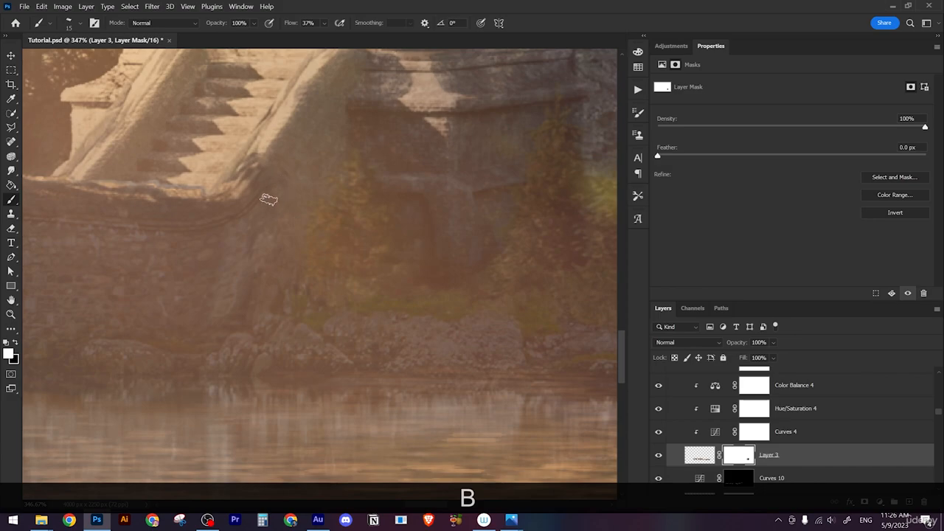
pyautogui.press('x')
pyautogui.moveTo(288, 177)
pyautogui.mouseDown()
pyautogui.moveTo(264, 194)
pyautogui.moveTo(268, 173)
pyautogui.mouseUp()
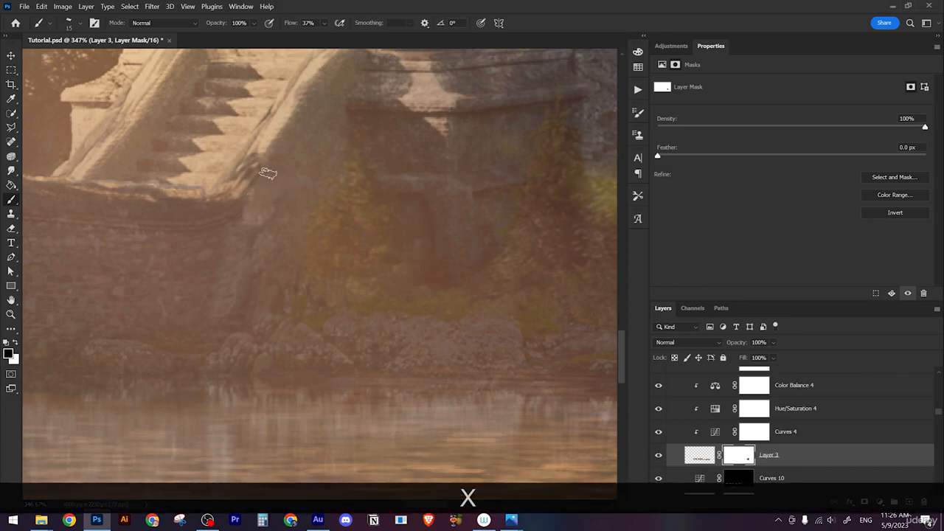
# Step: Lower the brush flow to 3% and softly blend the wall's end along the base of the stair railing on the mask
pyautogui.click(325, 22)
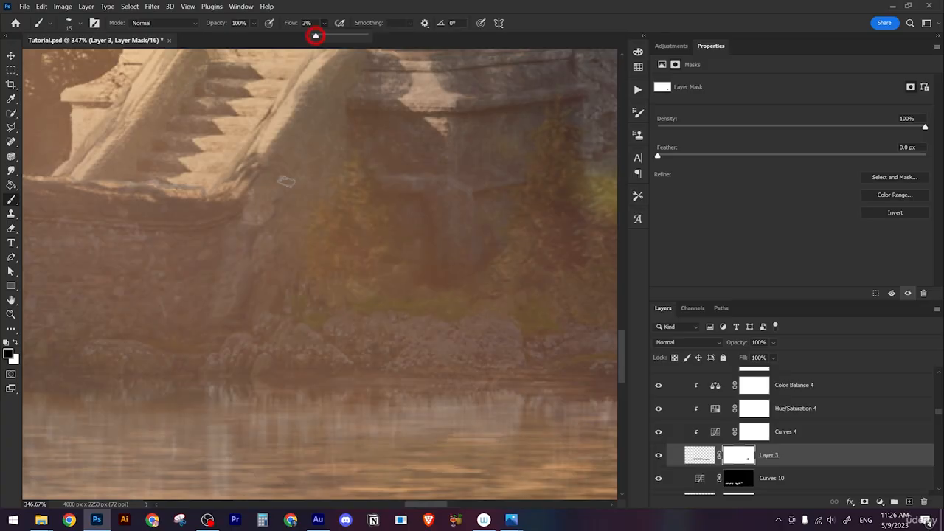
pyautogui.click(315, 35)
pyautogui.moveTo(251, 206)
pyautogui.mouseDown()
pyautogui.moveTo(251, 168)
pyautogui.moveTo(267, 169)
pyautogui.mouseUp()
pyautogui.press('x')
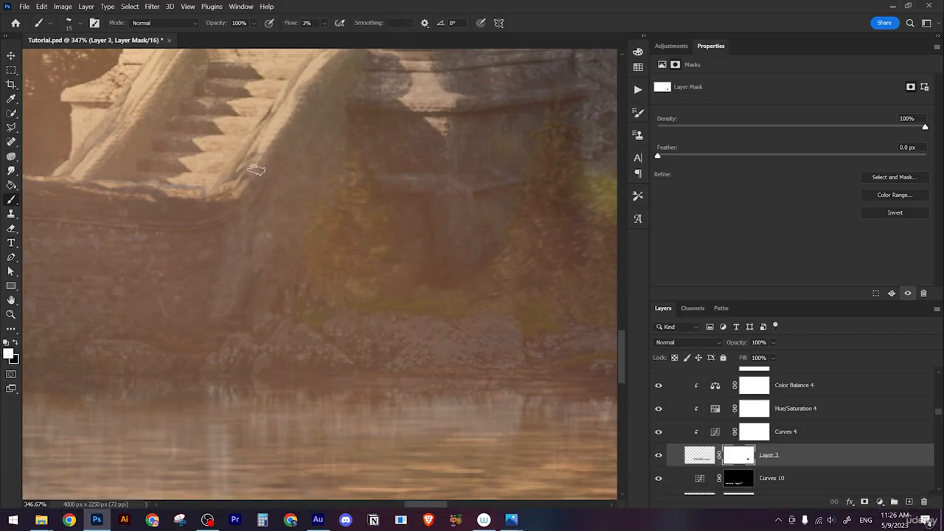
pyautogui.press('x')
pyautogui.moveTo(253, 159)
pyautogui.mouseDown()
pyautogui.moveTo(251, 181)
pyautogui.moveTo(234, 192)
pyautogui.moveTo(262, 149)
pyautogui.mouseUp()
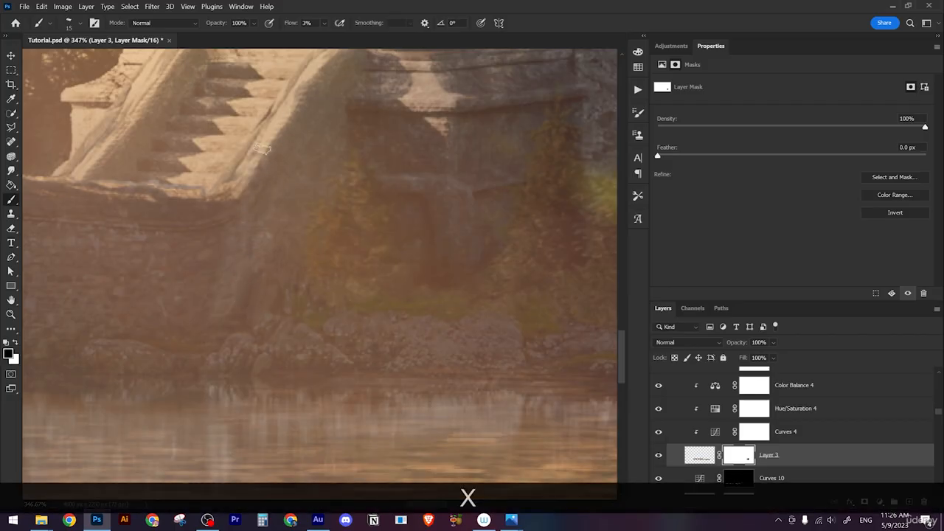
# Step: Add a clipped Curves adjustment layer directly above Curves 9 in the palace group
pyautogui.press('z')
pyautogui.moveTo(313, 130)
pyautogui.mouseDown()
pyautogui.moveTo(238, 147)
pyautogui.moveTo(262, 148)
pyautogui.moveTo(239, 148)
pyautogui.moveTo(264, 166)
pyautogui.moveTo(130, 229)
pyautogui.mouseUp()
pyautogui.scroll(4, 276, 158)
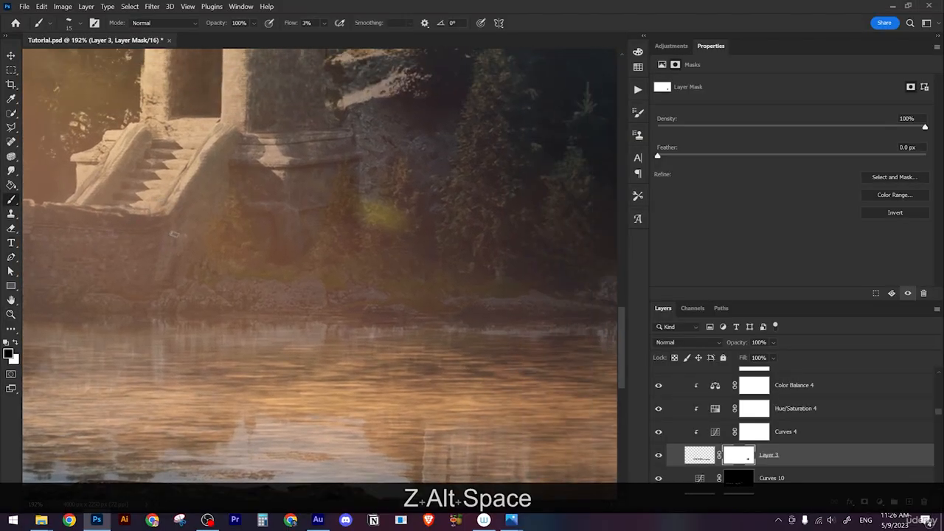
pyautogui.press('v')
pyautogui.rightClick(199, 197)
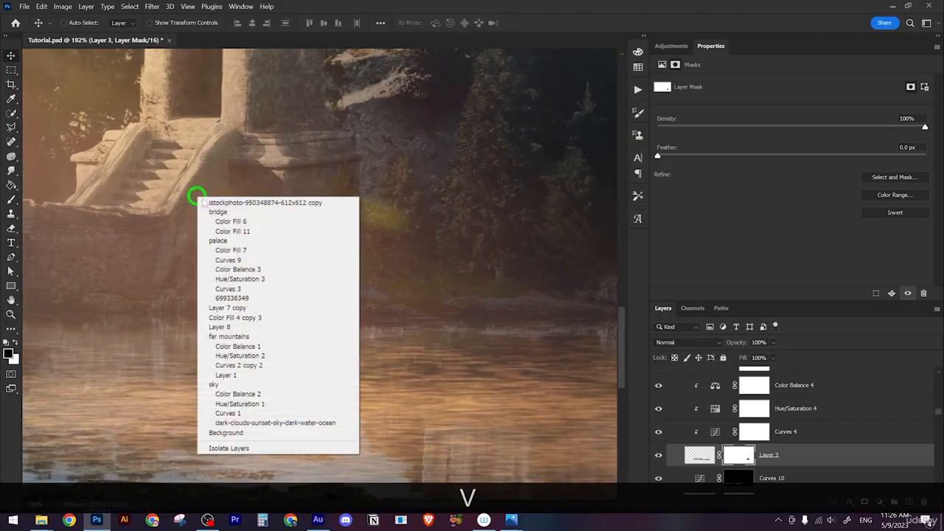
pyautogui.click(241, 251)
pyautogui.scroll(-3, 811, 476)
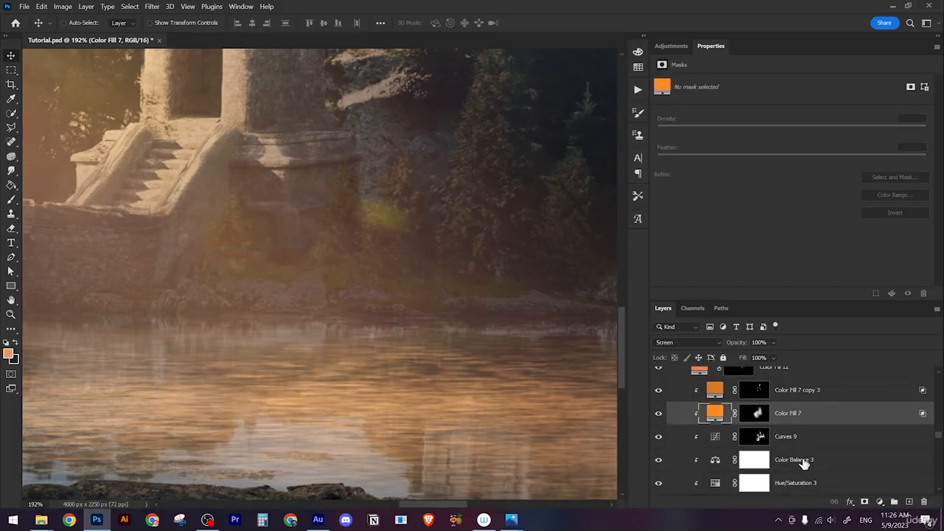
pyautogui.click(801, 439)
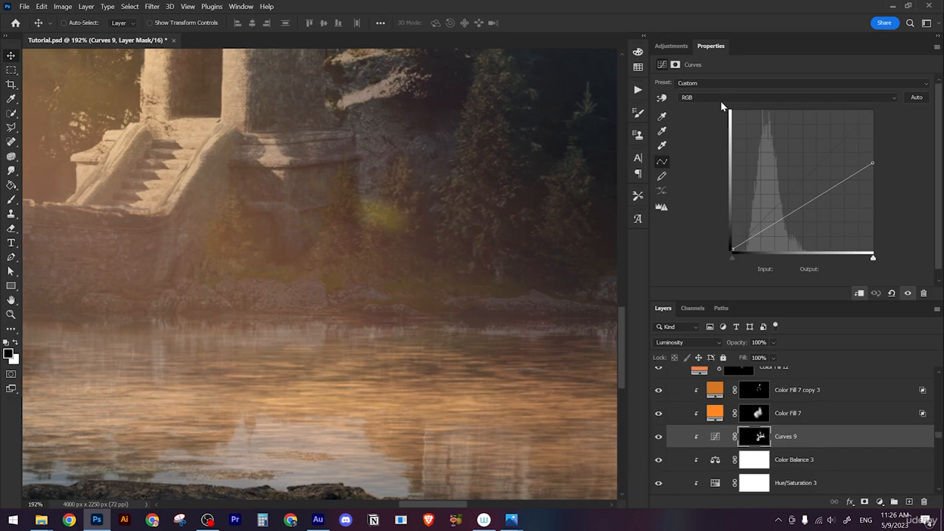
pyautogui.click(671, 45)
pyautogui.click(695, 73)
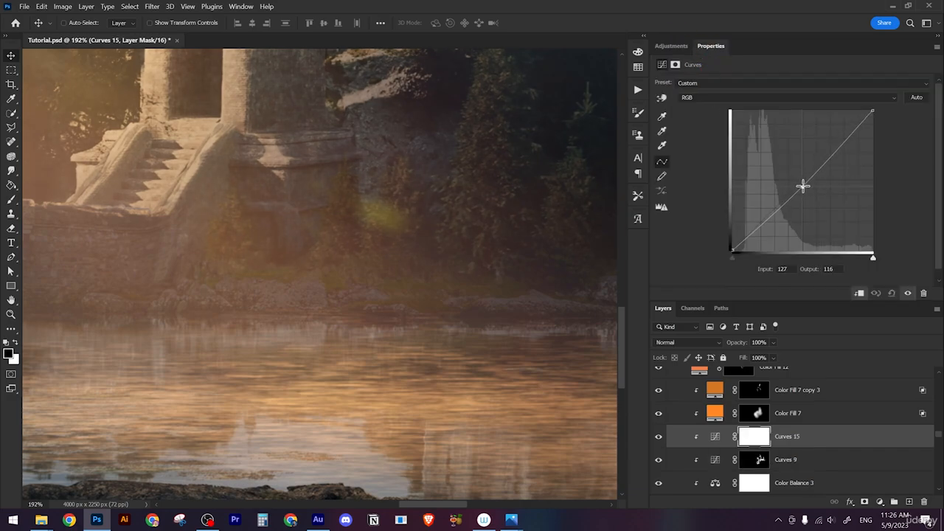
# Step: Darken the new Curves layer's midtones to input 142, output 110, and invert its mask to black
pyautogui.moveTo(806, 187); pyautogui.dragTo(809, 188)
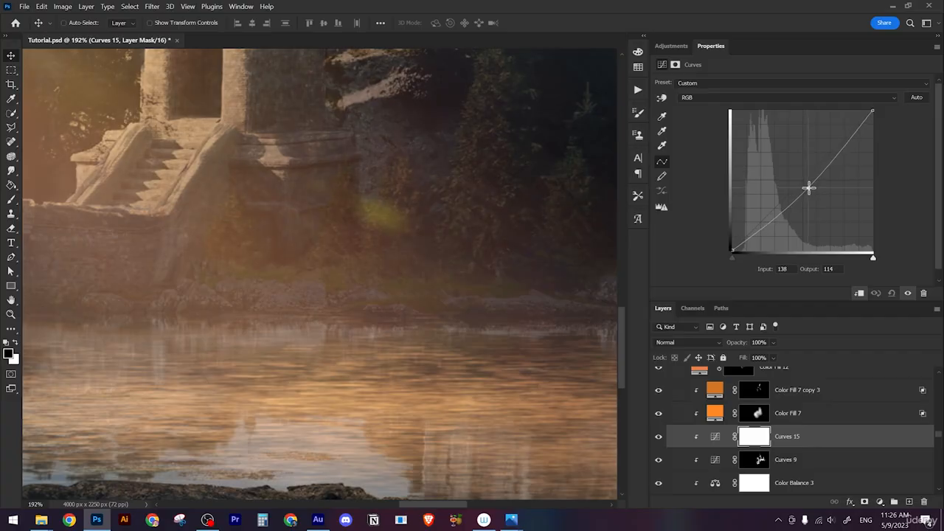
pyautogui.keyDown('alt'); pyautogui.scroll(5, 219, 244); pyautogui.keyUp('alt')
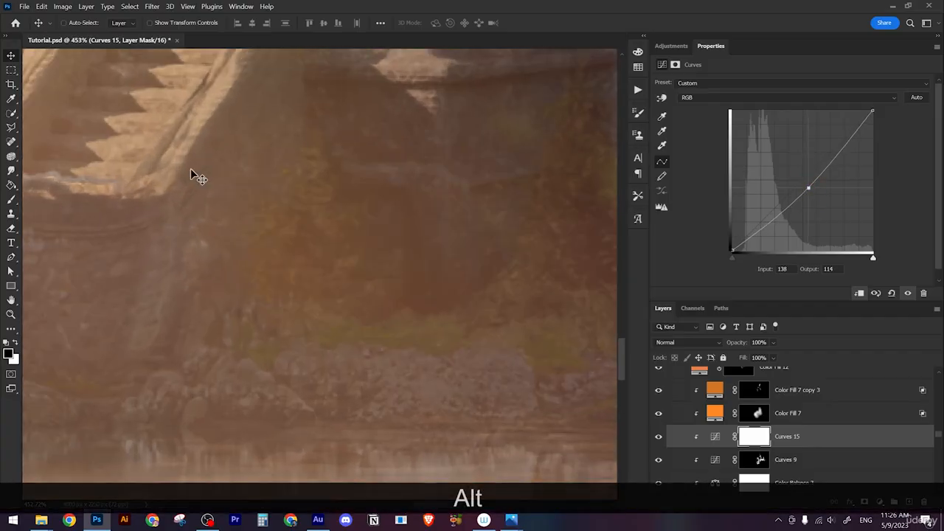
pyautogui.moveTo(98, 251); pyautogui.dragTo(175, 296)
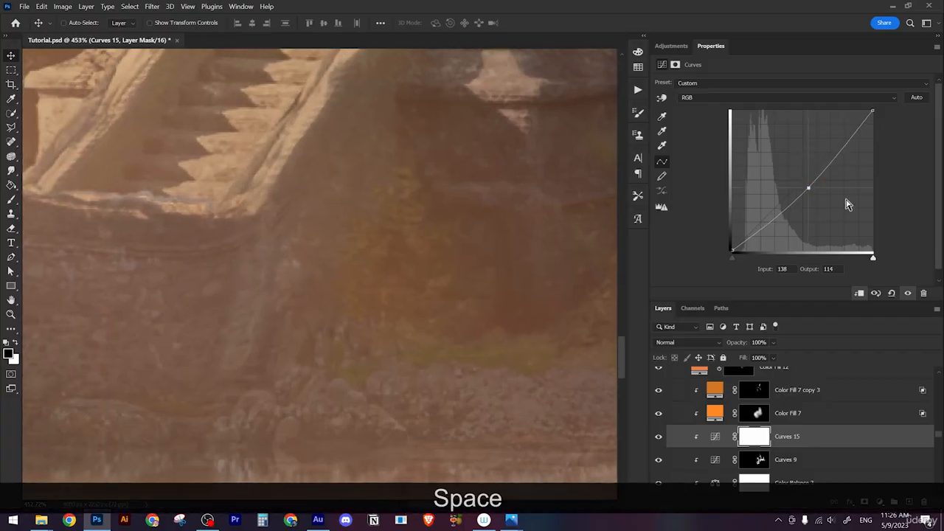
pyautogui.moveTo(814, 191); pyautogui.dragTo(812, 190)
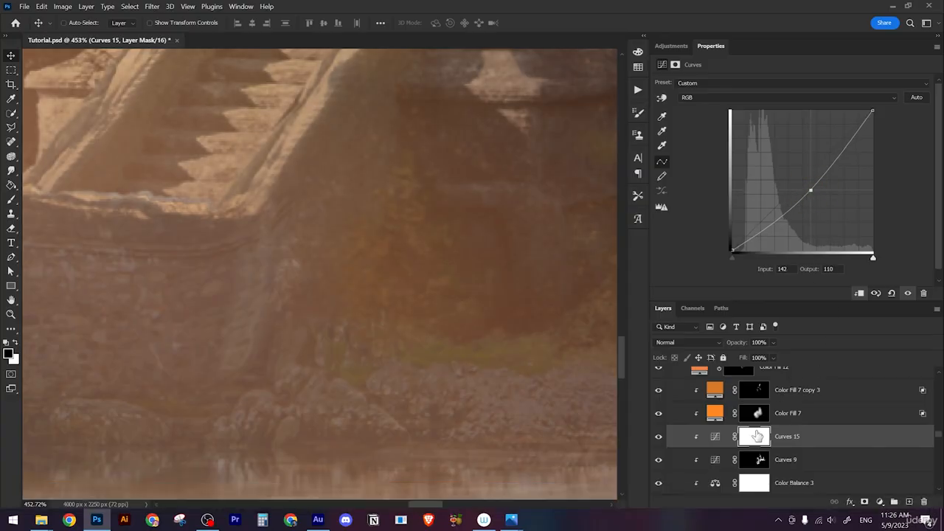
pyautogui.click(758, 437)
pyautogui.hotkey('ctrl', 'i')
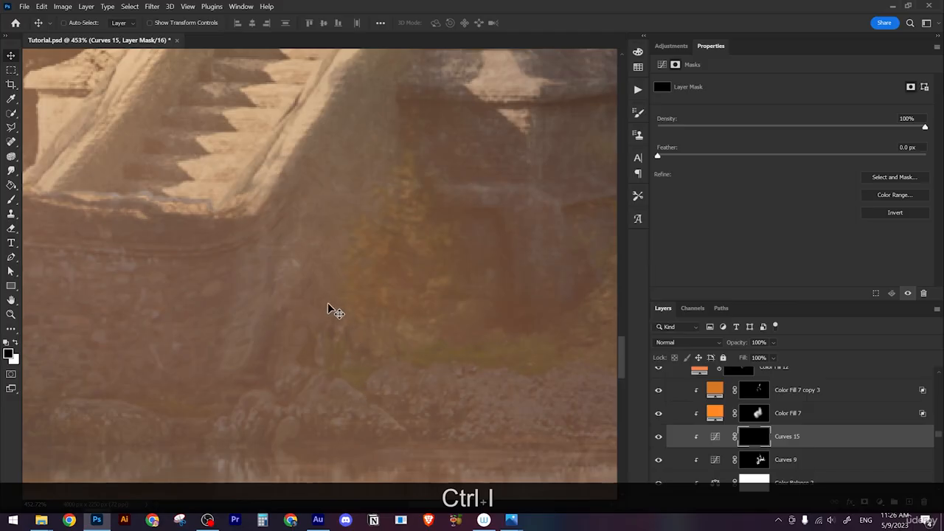
# Step: Paint white at 100% flow with a size 30 brush on the Curves mask to darken the outer side of the stair railing
pyautogui.press('b')
pyautogui.press('x')
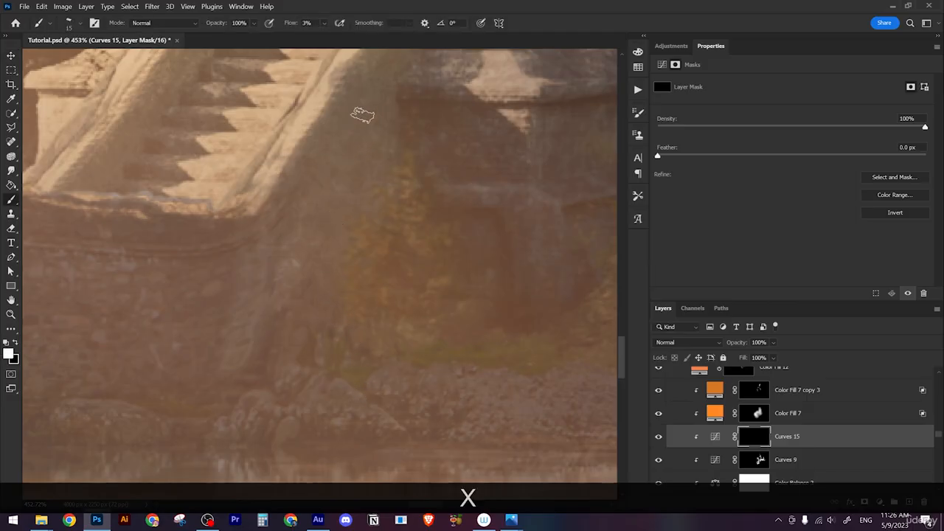
pyautogui.click(324, 22)
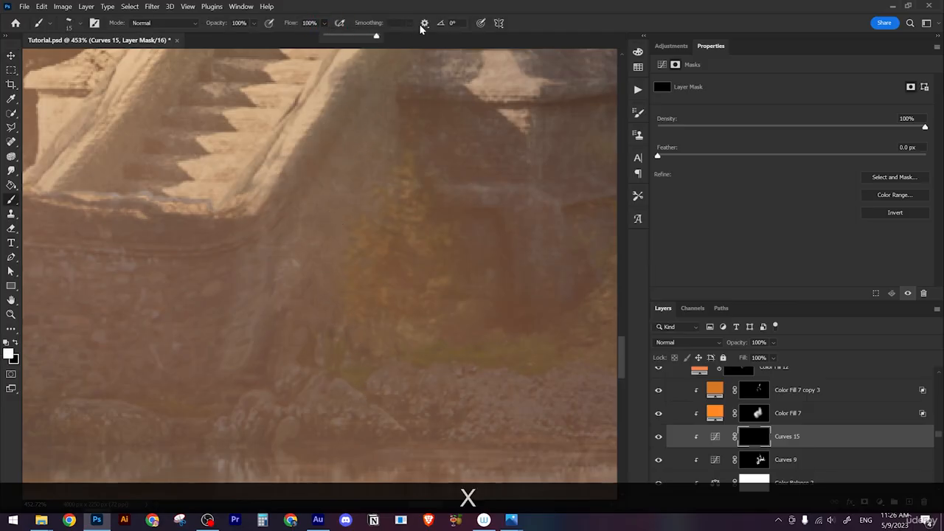
pyautogui.press('z')
pyautogui.moveTo(379, 103); pyautogui.dragTo(315, 116)
pyautogui.press(']')
pyautogui.press(']')
pyautogui.press(']')
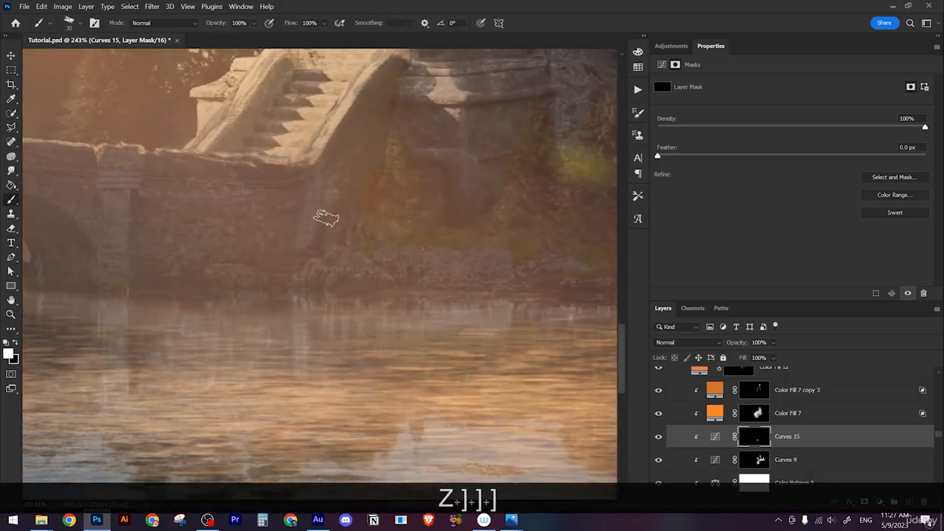
pyautogui.moveTo(394, 95); pyautogui.dragTo(356, 238)
# Step: Lower the brush flow to 12% and refine the Curves mask with black and white around the stair's shaded side
pyautogui.press('x')
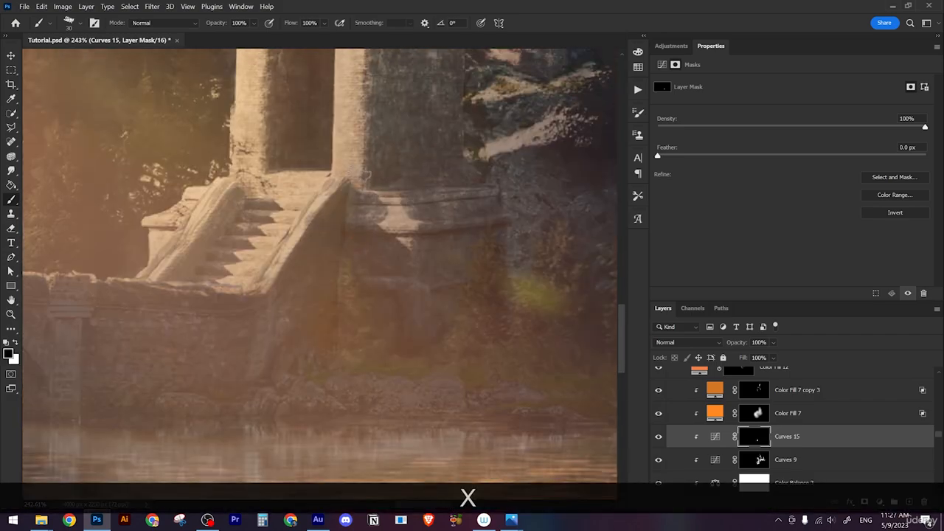
pyautogui.click(324, 25)
pyautogui.moveTo(335, 265)
pyautogui.mouseDown()
pyautogui.moveTo(336, 303)
pyautogui.moveTo(351, 274)
pyautogui.moveTo(349, 287)
pyautogui.moveTo(350, 253)
pyautogui.mouseUp()
pyautogui.press('x')
pyautogui.press('z')
pyautogui.moveTo(390, 264)
pyautogui.mouseDown()
pyautogui.moveTo(310, 276)
pyautogui.moveTo(337, 280)
pyautogui.moveTo(367, 310)
pyautogui.mouseUp()
pyautogui.press('x')
pyautogui.press('x')
pyautogui.press('z')
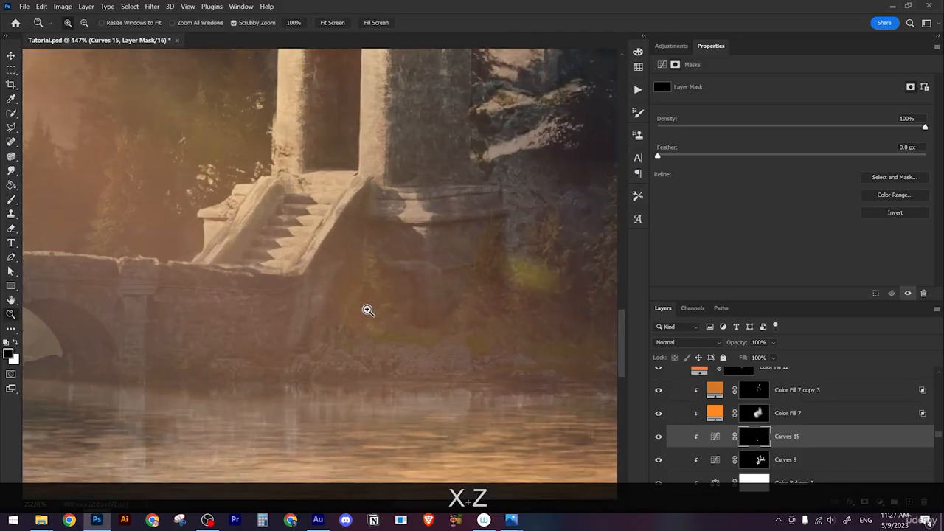
pyautogui.press('x')
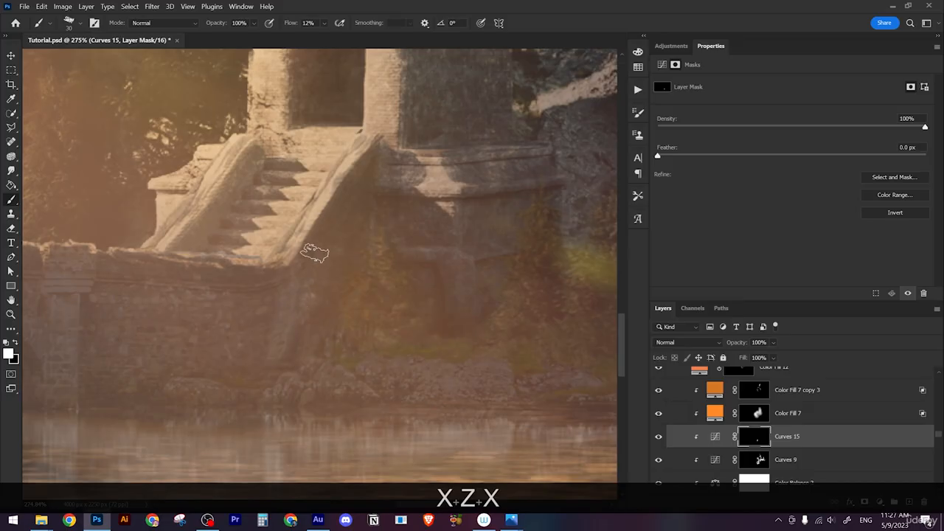
# Step: Reshape the Curves 15 RGB curve: white point output about 181, midpoint input 130 to output 98, black point output 2
pyautogui.click(715, 437)
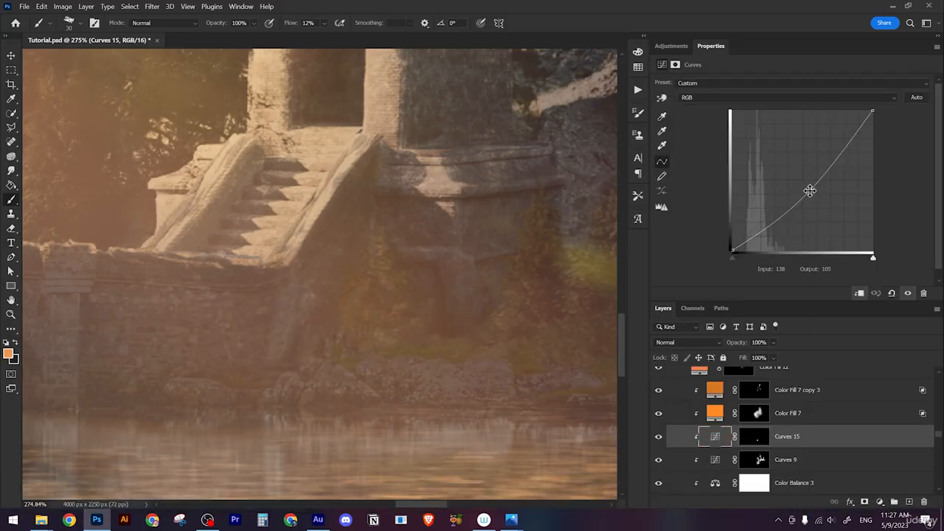
pyautogui.moveTo(813, 191); pyautogui.dragTo(806, 189)
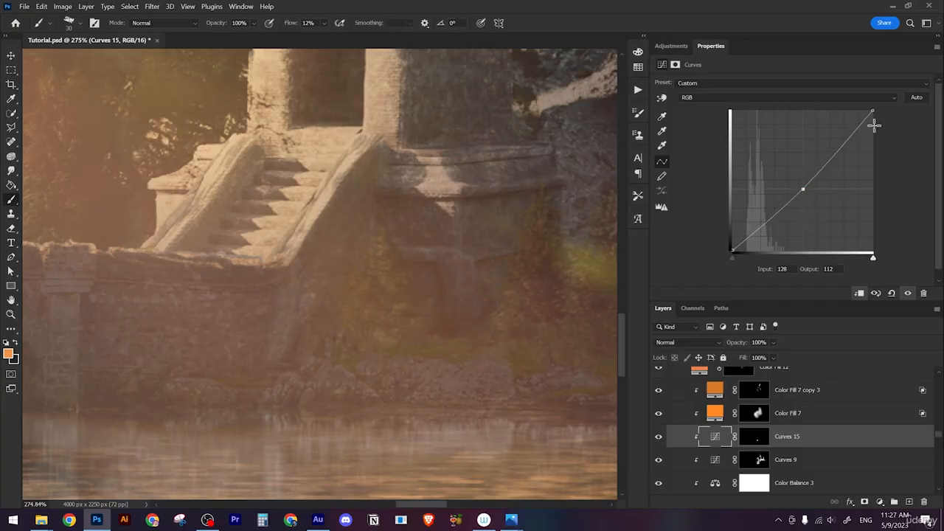
pyautogui.moveTo(877, 114); pyautogui.dragTo(898, 152)
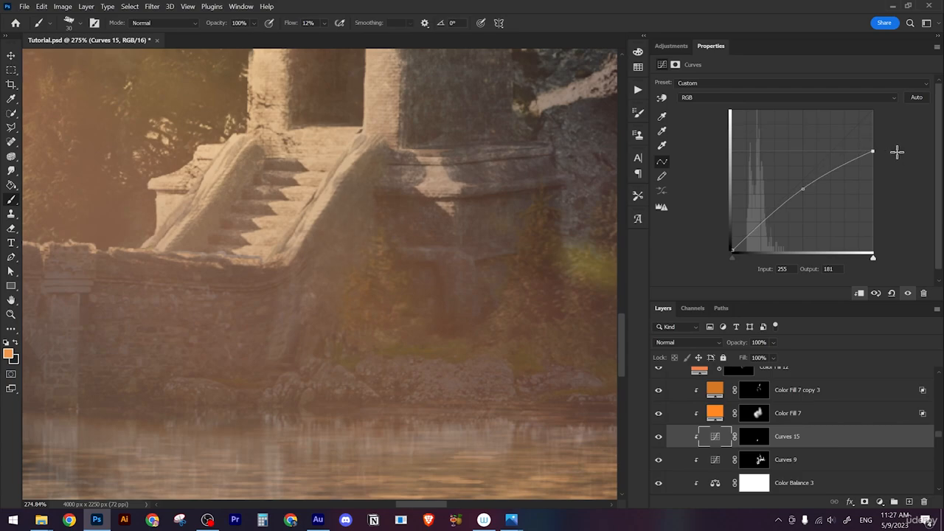
pyautogui.moveTo(807, 190); pyautogui.dragTo(806, 196)
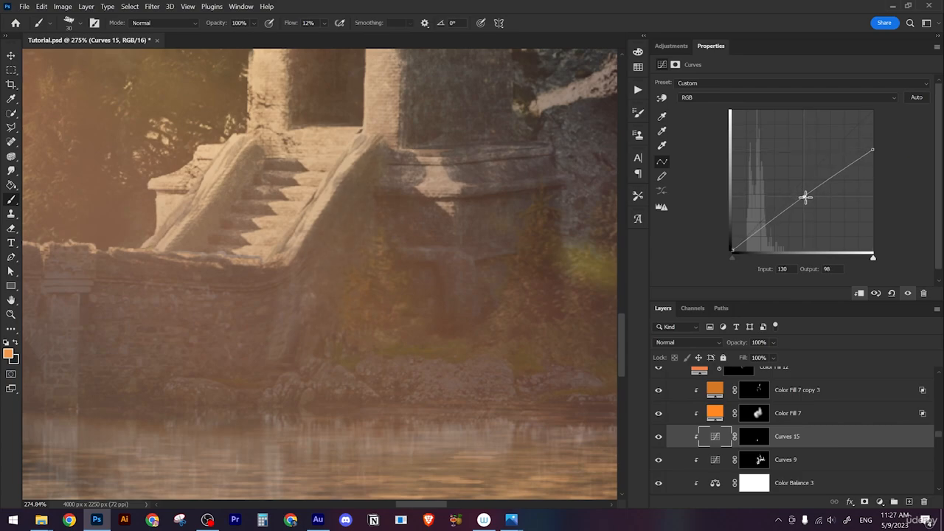
pyautogui.moveTo(735, 248); pyautogui.dragTo(729, 250)
# Step: Compare the stair shading with Curves 15 off and on, and examine it across the whole composite and up close
pyautogui.scroll(-8, 387, 316)
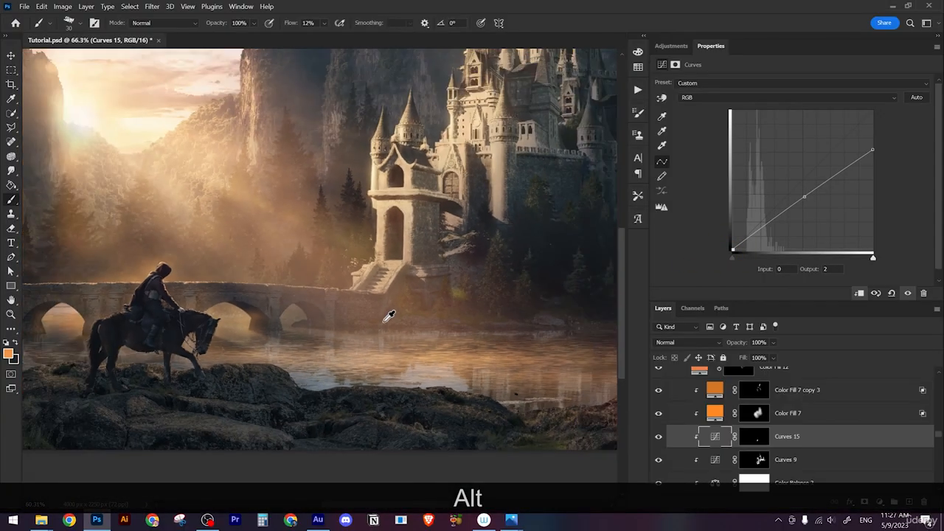
pyautogui.scroll(7, 387, 315)
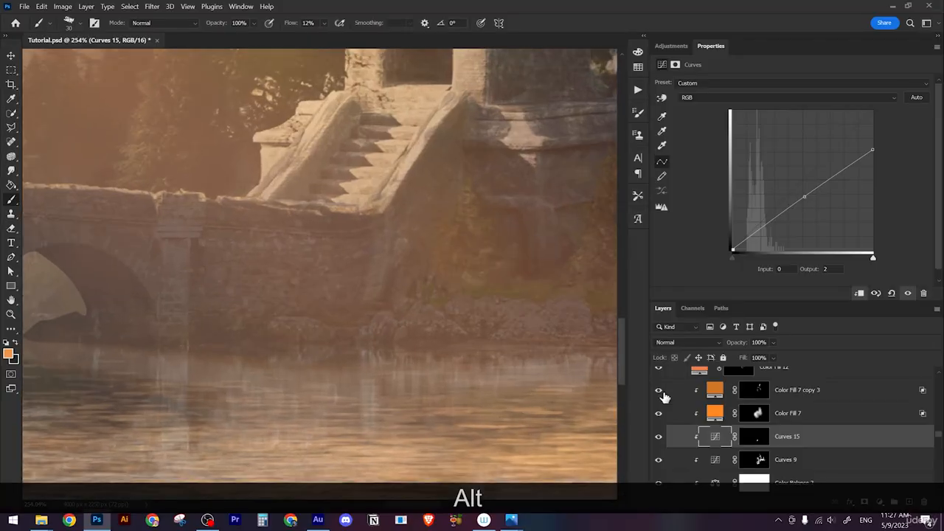
pyautogui.click(659, 436)
pyautogui.click(659, 437)
pyautogui.scroll(-6, 475, 317)
pyautogui.scroll(-6, 476, 318)
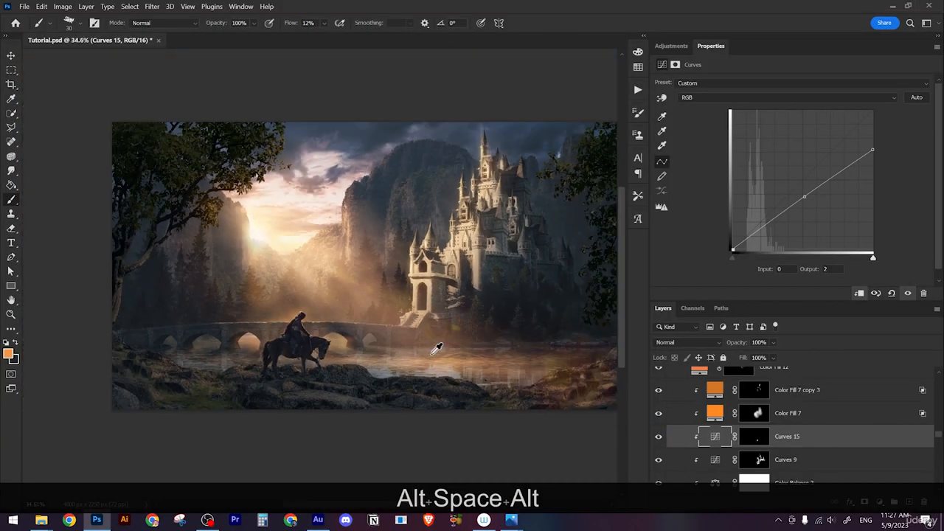
pyautogui.moveTo(459, 335); pyautogui.dragTo(428, 332)
pyautogui.scroll(-1, 480, 337)
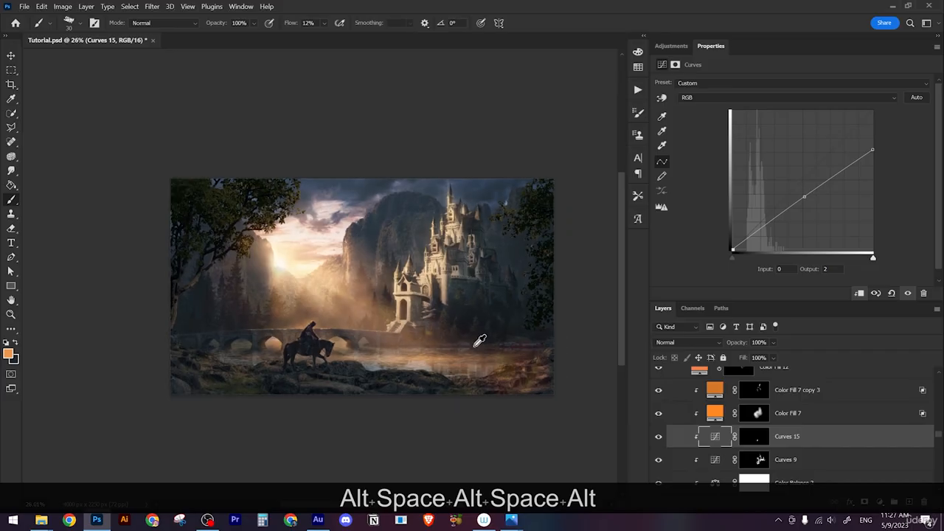
pyautogui.scroll(1, 481, 337)
pyautogui.scroll(2, 479, 341)
pyautogui.scroll(6, 374, 344)
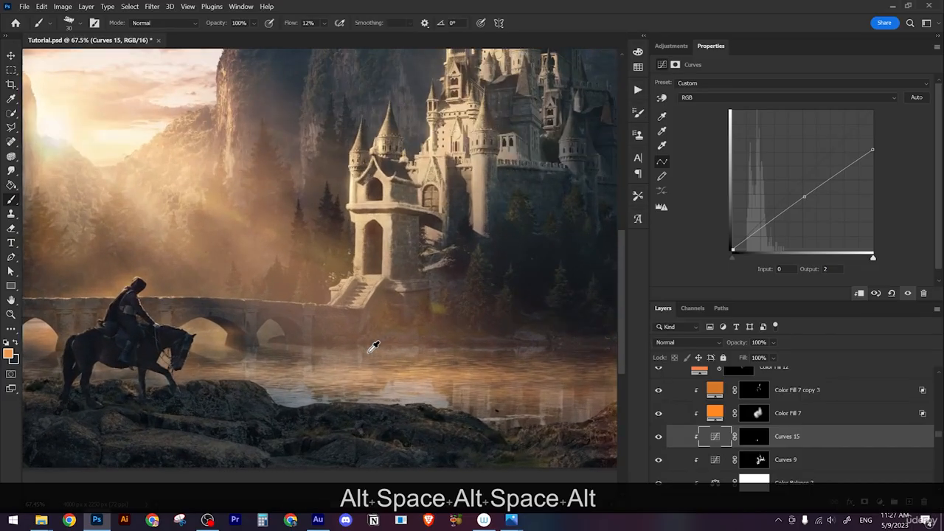
pyautogui.scroll(2, 374, 346)
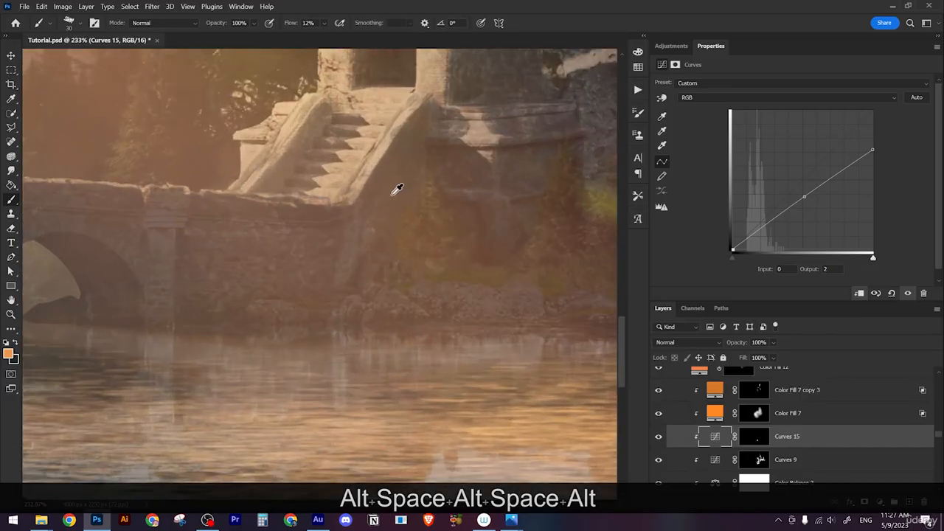
pyautogui.scroll(2, 407, 199)
pyautogui.moveTo(391, 192); pyautogui.dragTo(377, 249)
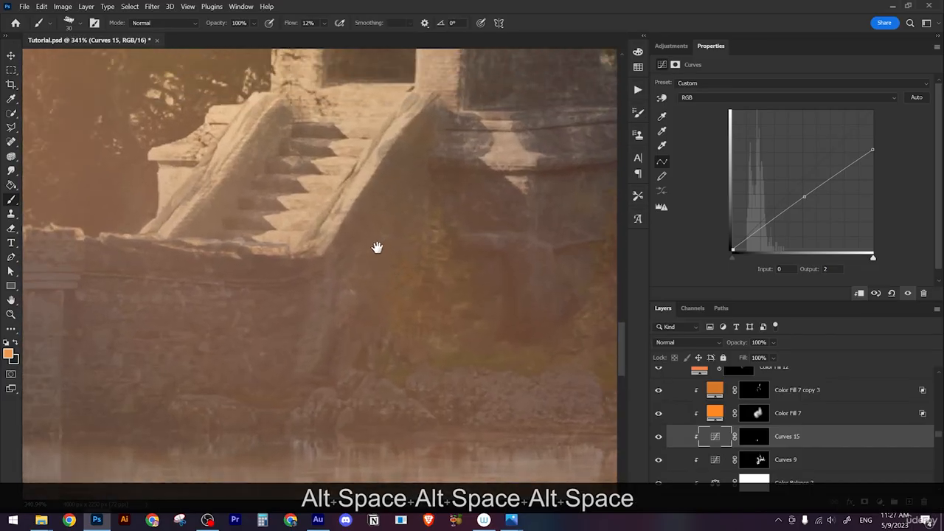
# Step: Adjust Curves 15's Blue curve midtones and lower its Red curve to output 100 at input 115
pyautogui.click(705, 98)
pyautogui.click(709, 131)
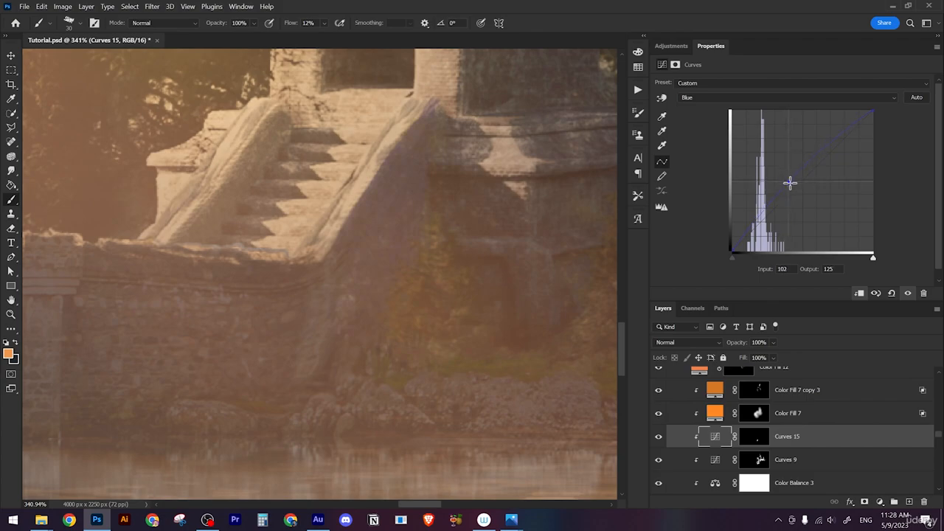
pyautogui.click(727, 97)
pyautogui.click(728, 118)
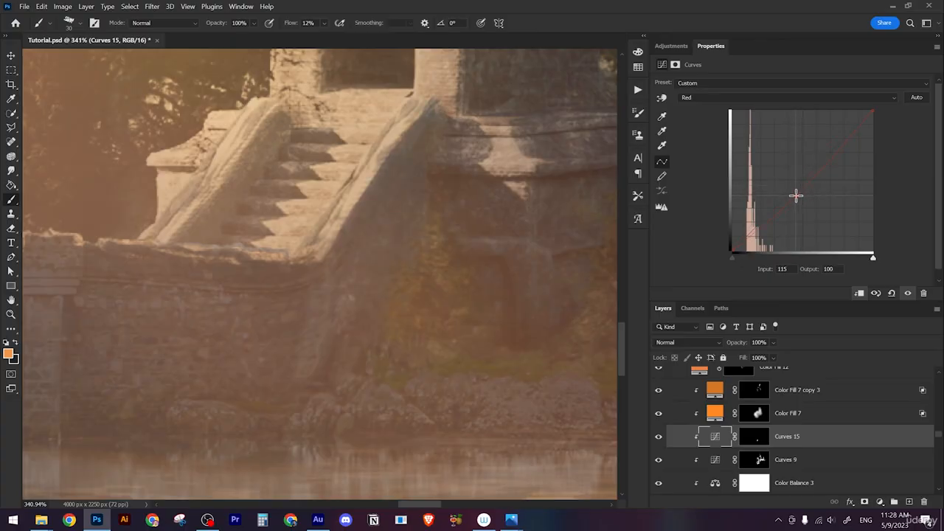
pyautogui.click(11, 56)
pyautogui.scroll(-8, 379, 226)
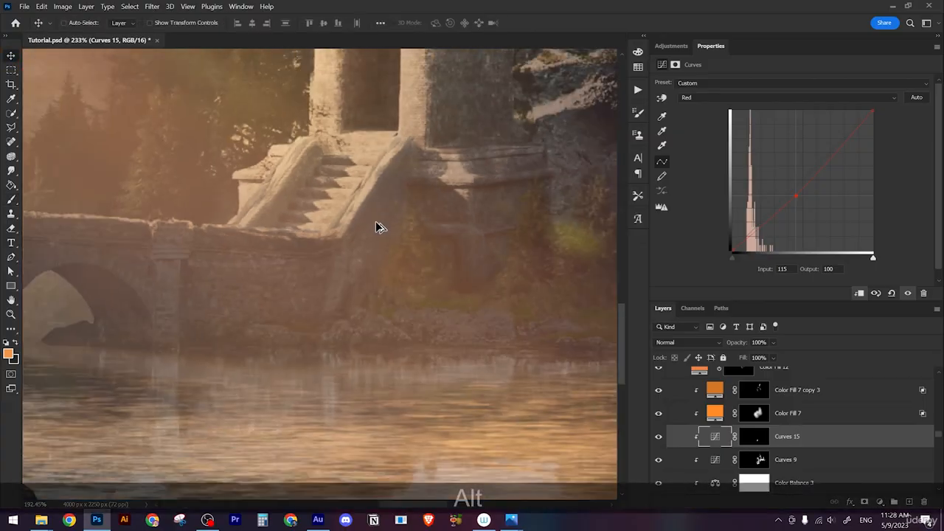
pyautogui.scroll(5, 374, 263)
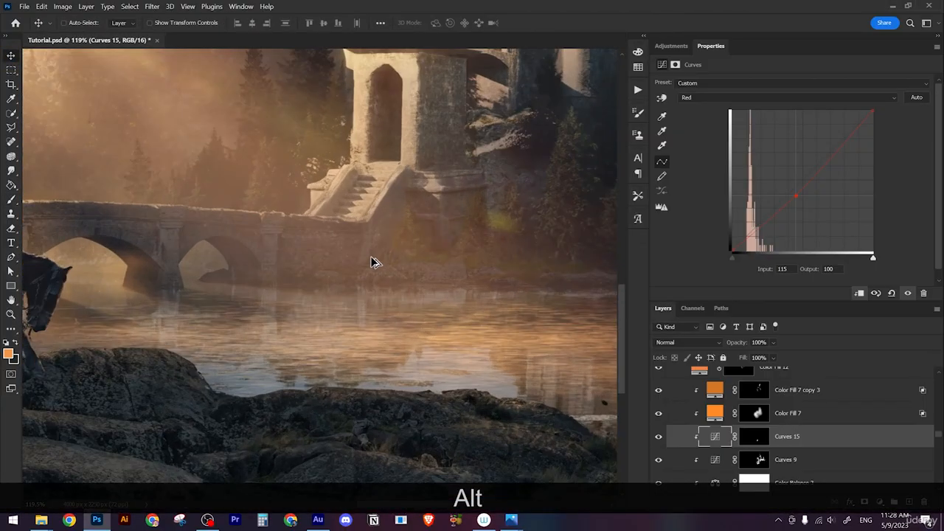
# Step: Lower the RGB curve's midpoint in Curves 15 to input 132, output 90
pyautogui.click(728, 98)
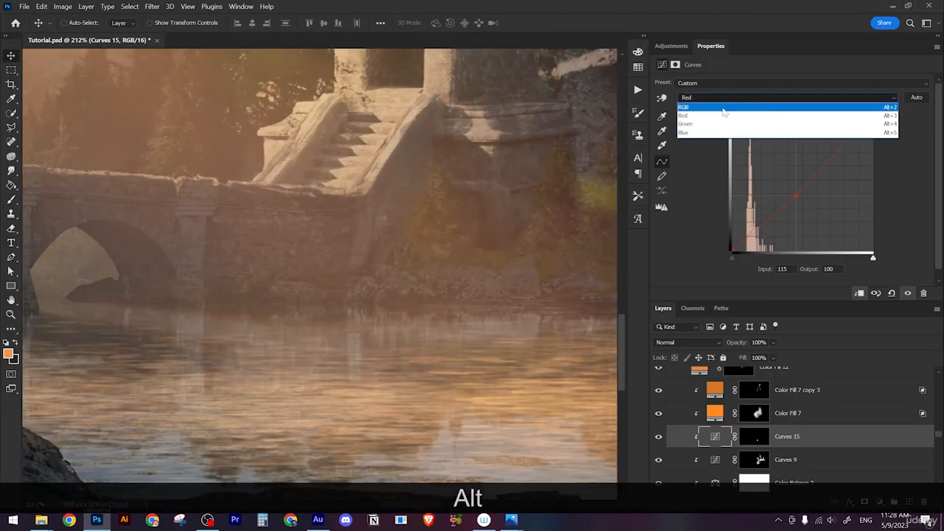
pyautogui.click(730, 102)
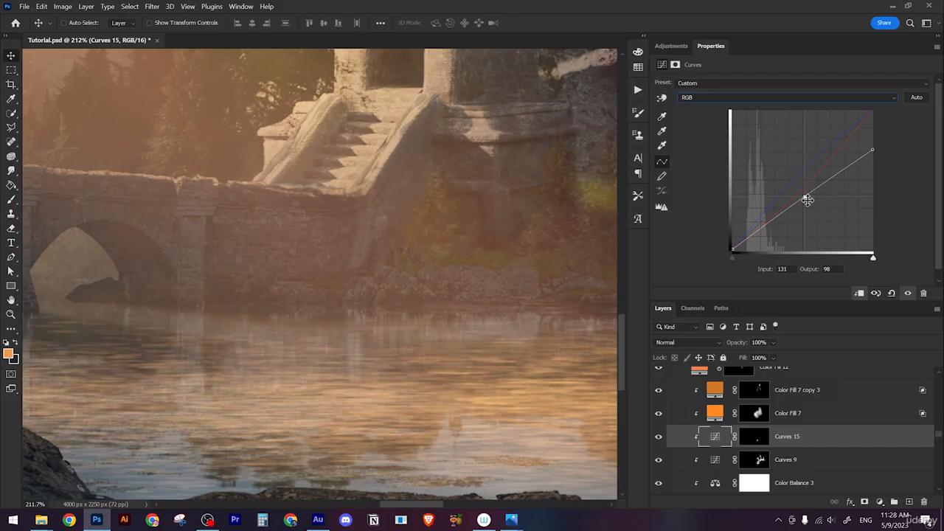
pyautogui.moveTo(807, 200); pyautogui.dragTo(807, 204)
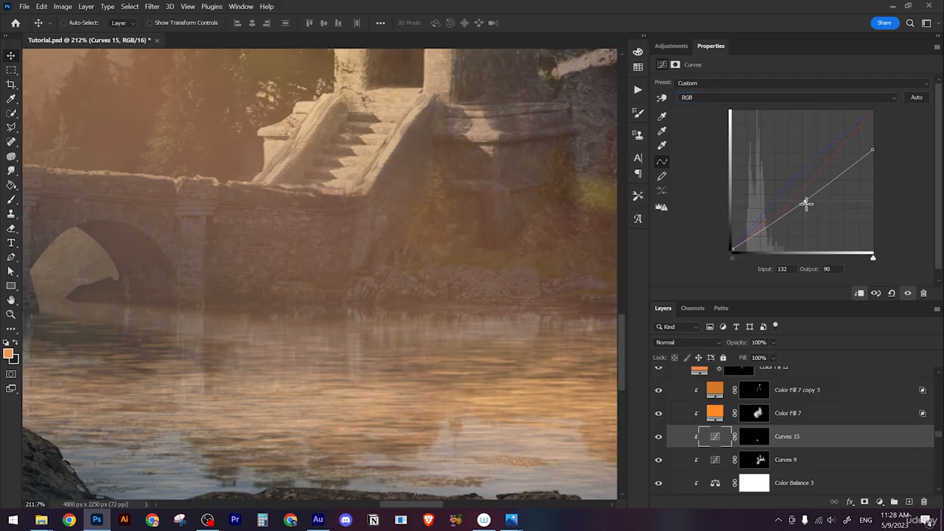
pyautogui.scroll(-7, 399, 238)
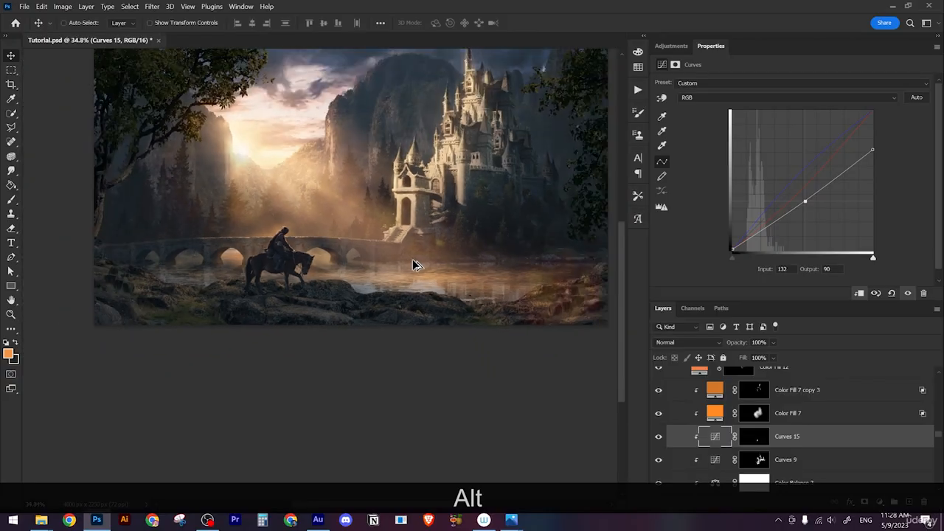
pyautogui.scroll(-2, 413, 264)
pyautogui.scroll(9, 413, 264)
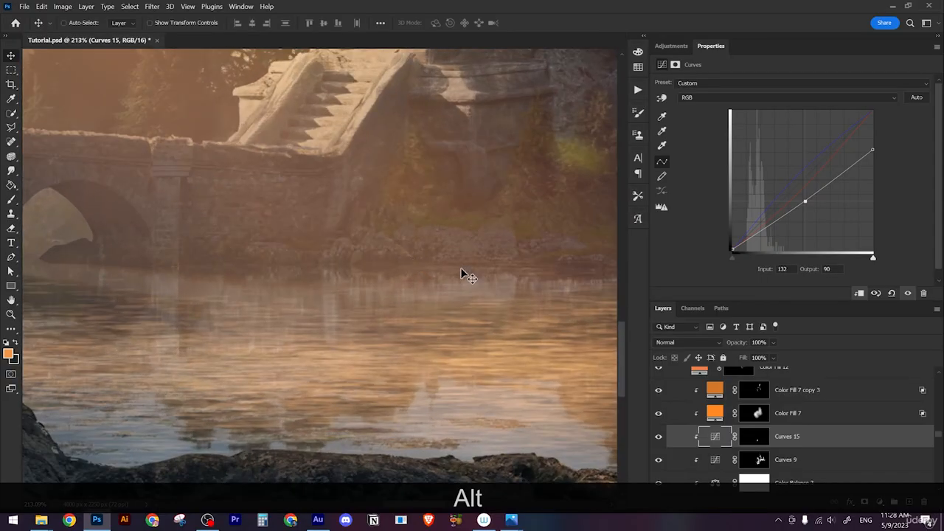
# Step: Add an empty layer directly above Color Fill 13 in the bridge group
pyautogui.scroll(8, 811, 411)
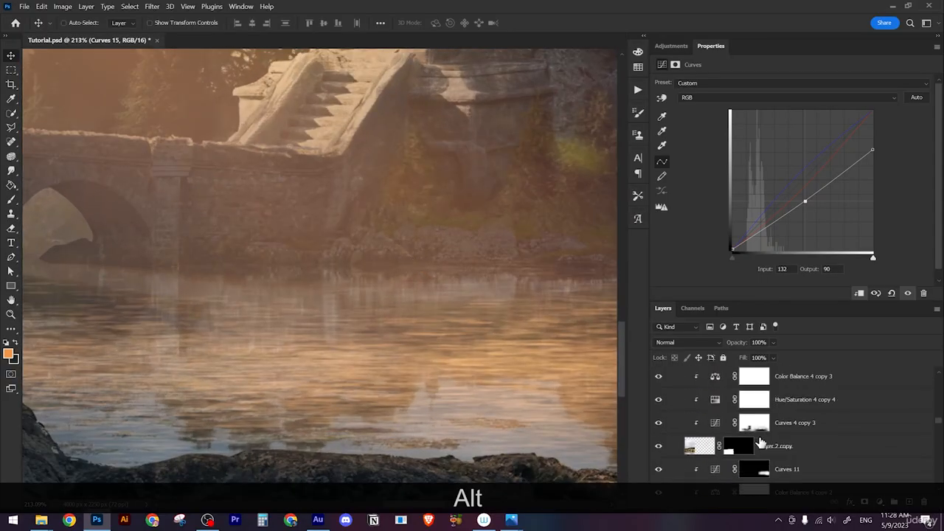
pyautogui.scroll(8, 761, 442)
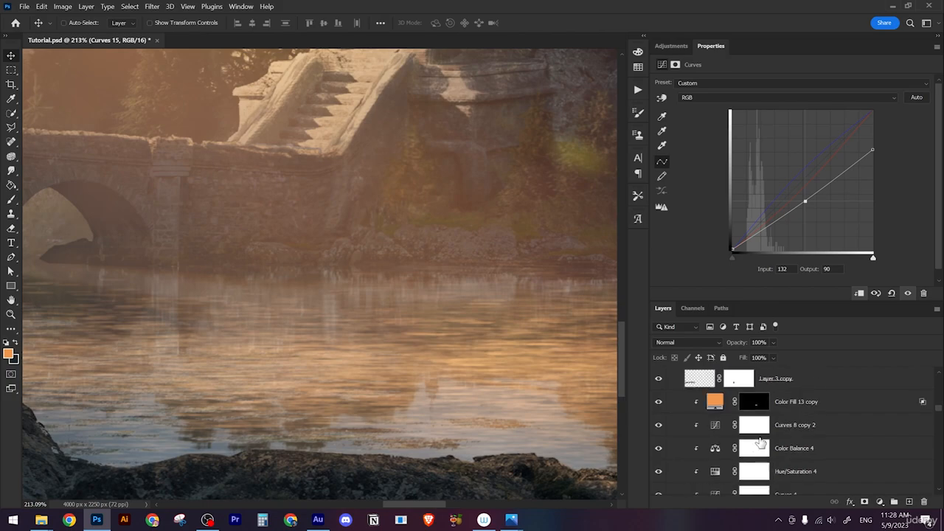
pyautogui.scroll(6, 761, 443)
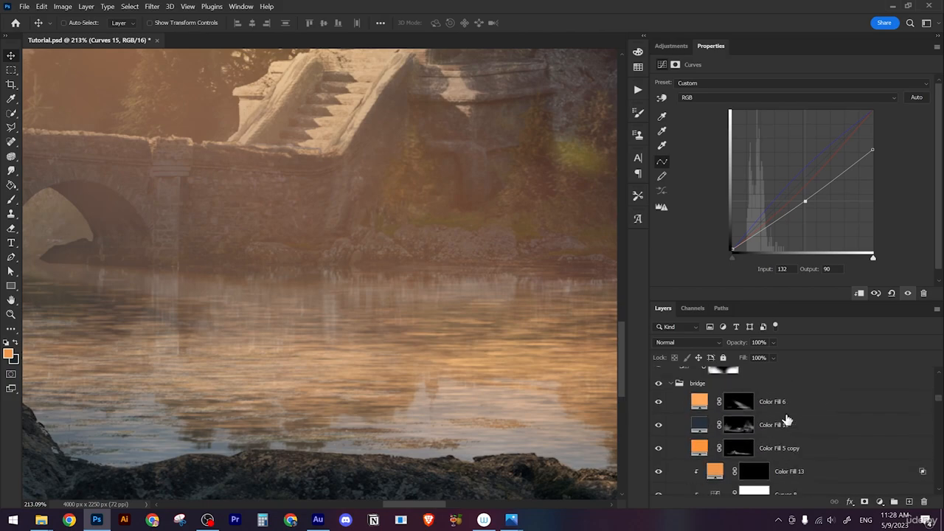
pyautogui.click(841, 472)
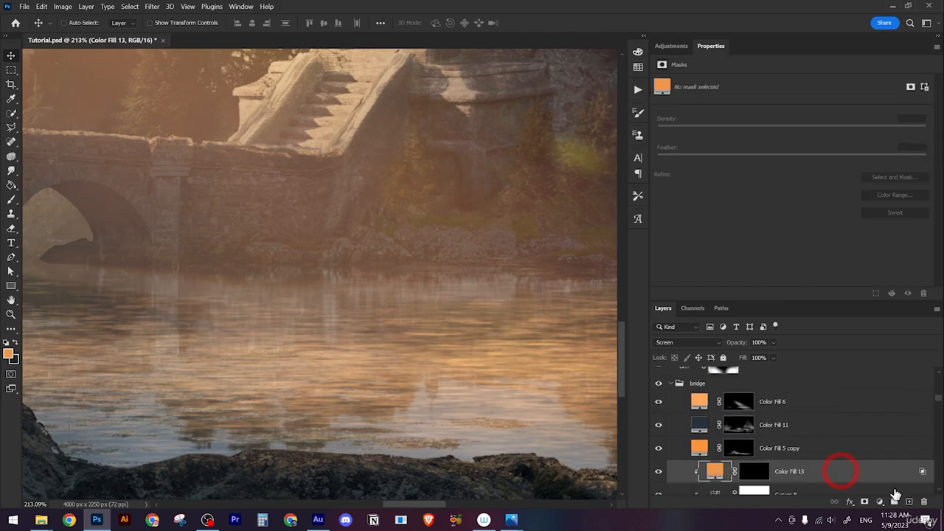
pyautogui.click(909, 502)
# Step: Choose the Sponge Brush Projection preset for painting on the new layer around the stair base
pyautogui.scroll(2, 432, 258)
pyautogui.scroll(2, 432, 258)
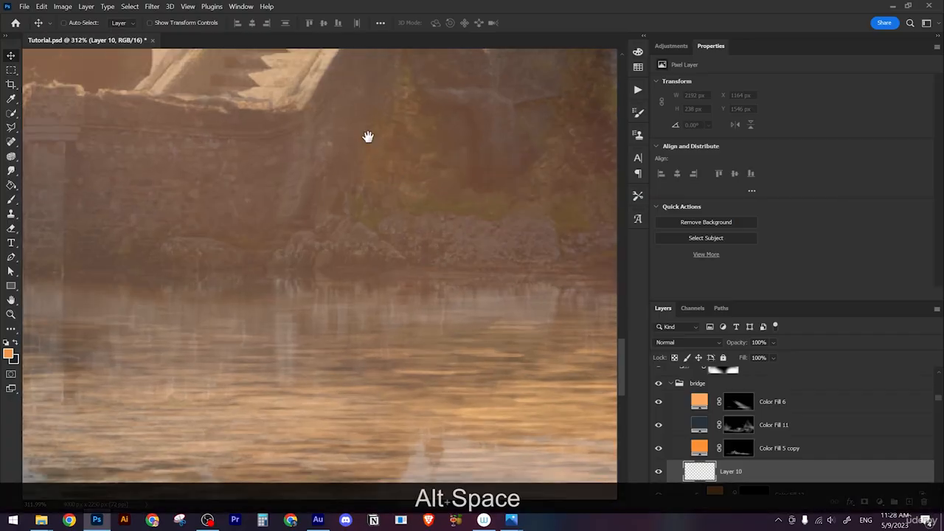
pyautogui.moveTo(369, 137); pyautogui.dragTo(392, 239)
pyautogui.press('b')
pyautogui.rightClick(392, 211)
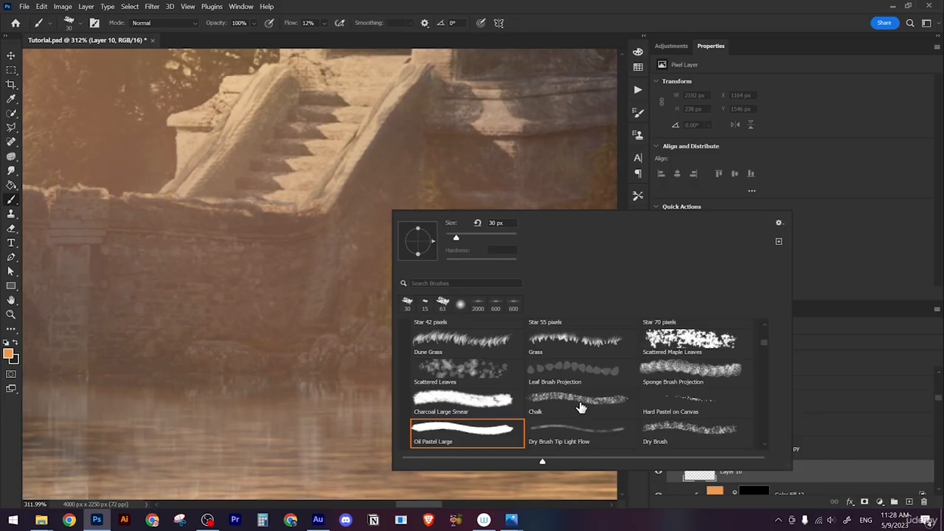
pyautogui.click(659, 374)
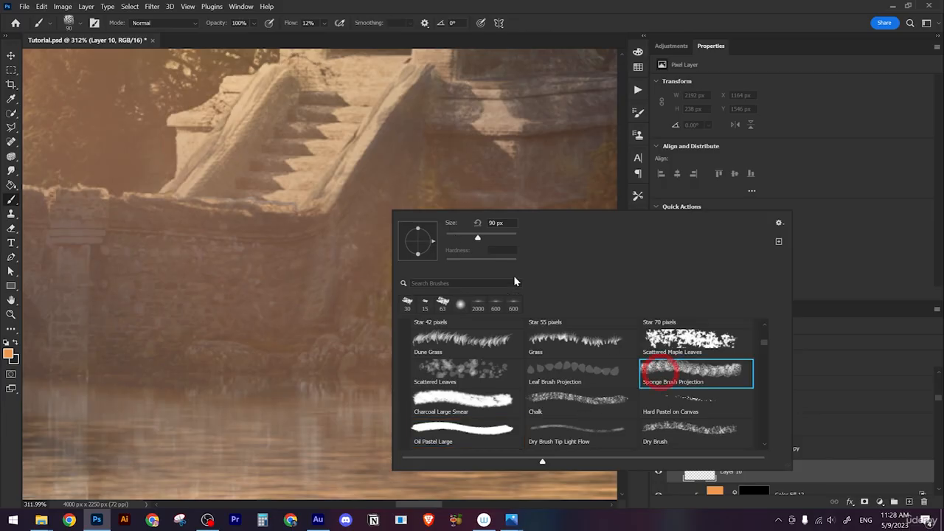
# Step: Undo the test dab of the sponge brush and reduce its size to 20 px
pyautogui.click(333, 316)
pyautogui.scroll(2, 419, 343)
pyautogui.scroll(1, 414, 324)
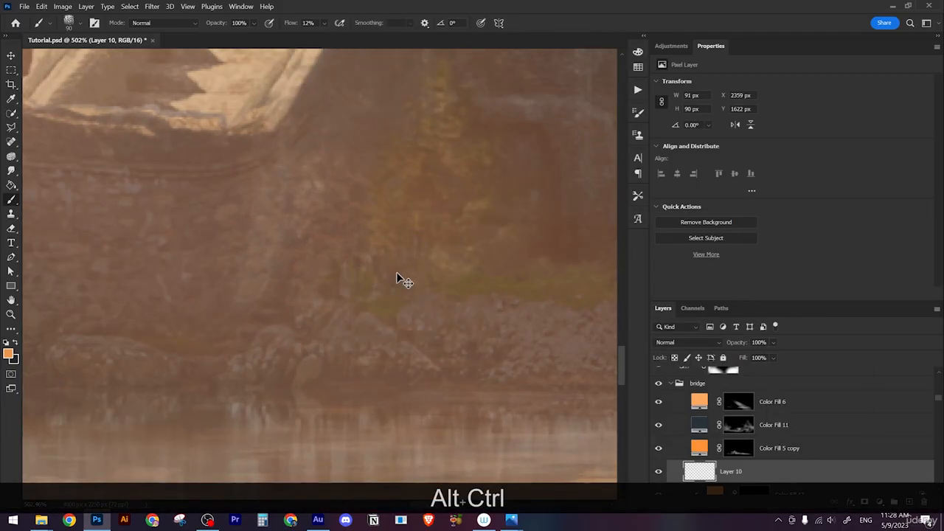
pyautogui.hotkey('ctrl', 'alt', 'z')
pyautogui.press('[')
pyautogui.press('[')
pyautogui.press('[')
pyautogui.press('[')
pyautogui.press('[')
pyautogui.press('[')
pyautogui.press('[')
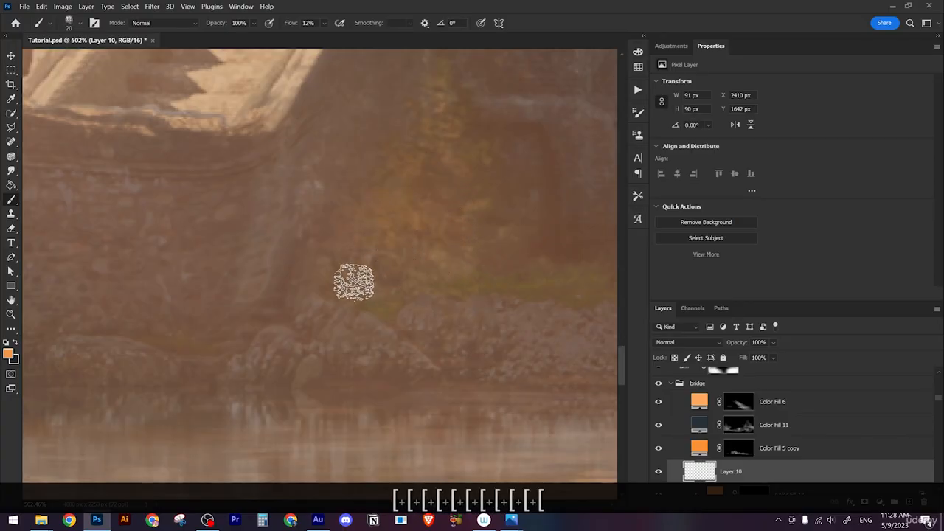
# Step: Sample the olive-brown grass color beside the stair base and paint it over the seam between bridge wall and stairs
pyautogui.keyDown('alt'); pyautogui.click(389, 306); pyautogui.keyUp('alt')
pyautogui.keyDown('alt'); pyautogui.click(390, 309); pyautogui.keyUp('alt')
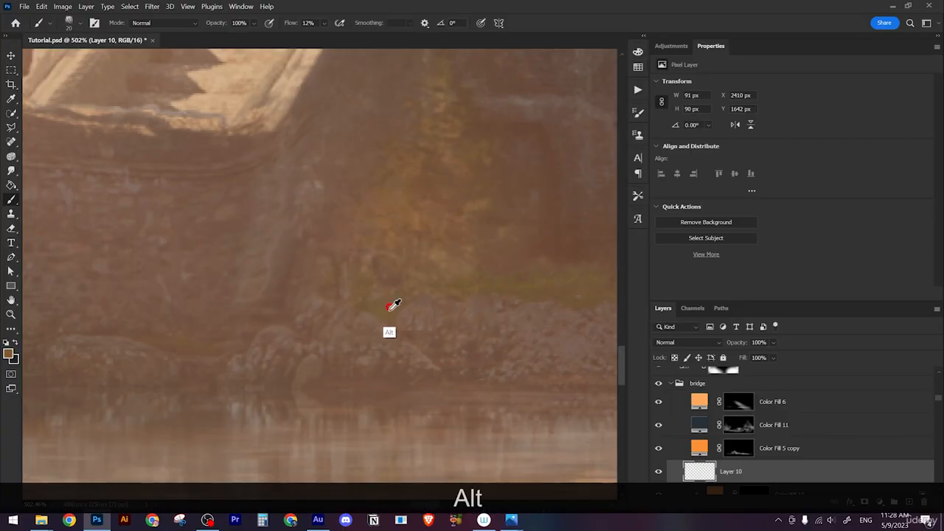
pyautogui.keyDown('alt'); pyautogui.click(389, 307); pyautogui.keyUp('alt')
pyautogui.moveTo(296, 259); pyautogui.dragTo(340, 121)
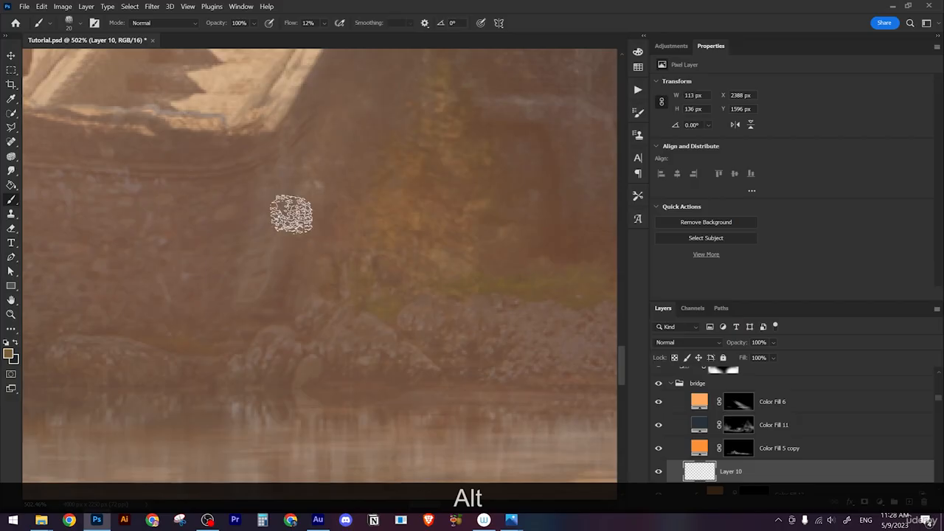
pyautogui.moveTo(256, 252)
pyautogui.mouseDown()
pyautogui.moveTo(328, 85)
pyautogui.moveTo(233, 234)
pyautogui.mouseUp()
pyautogui.moveTo(344, 187); pyautogui.dragTo(301, 245)
pyautogui.moveTo(346, 133)
pyautogui.mouseDown()
pyautogui.moveTo(225, 351)
pyautogui.moveTo(302, 267)
pyautogui.moveTo(159, 348)
pyautogui.moveTo(249, 241)
pyautogui.moveTo(102, 326)
pyautogui.moveTo(215, 254)
pyautogui.moveTo(212, 320)
pyautogui.moveTo(226, 338)
pyautogui.mouseUp()
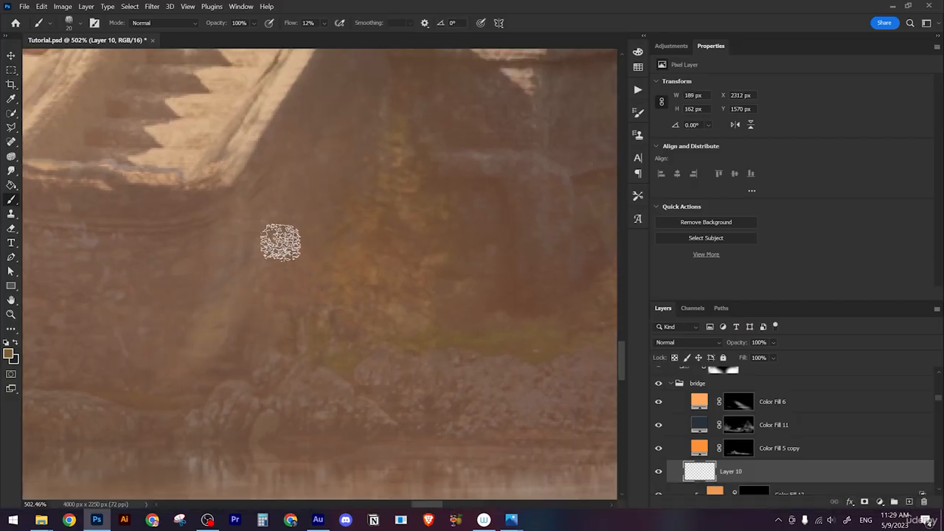
# Step: Sample the reddish-brown wall color beneath the palace and paint it over the shaded seam beside the stairs
pyautogui.press('z')
pyautogui.moveTo(323, 242); pyautogui.dragTo(257, 249)
pyautogui.press('ctrl')
pyautogui.press('ctrl')
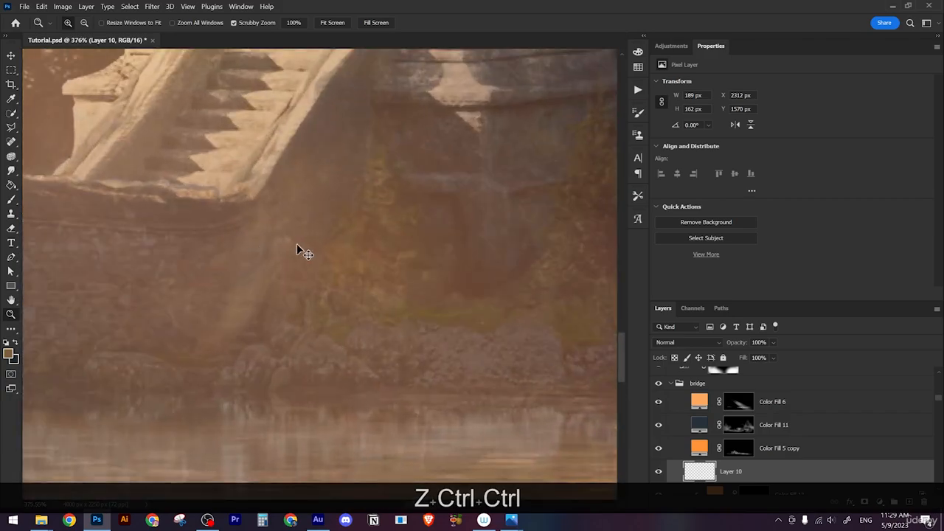
pyautogui.press('alt')
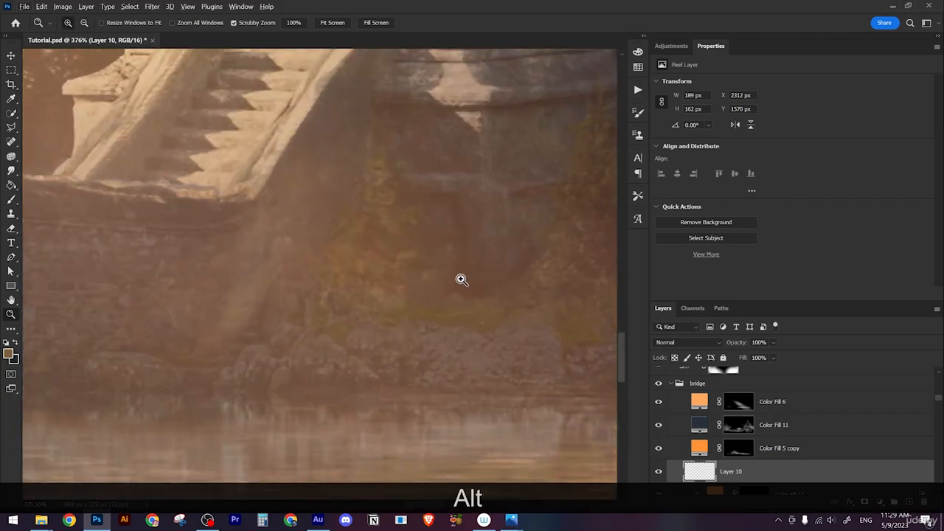
pyautogui.press('b')
pyautogui.keyDown('alt'); pyautogui.click(463, 281); pyautogui.keyUp('alt')
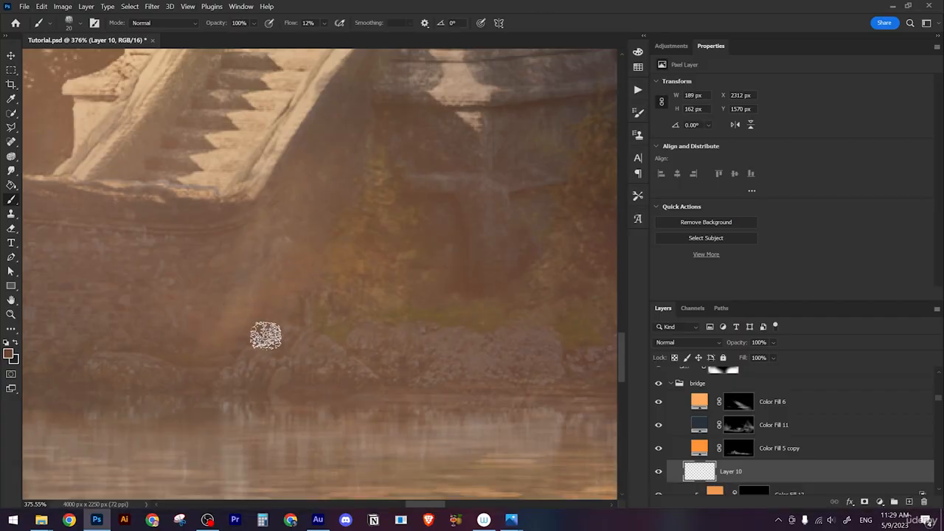
pyautogui.moveTo(266, 335)
pyautogui.mouseDown()
pyautogui.moveTo(384, 268)
pyautogui.moveTo(201, 321)
pyautogui.moveTo(282, 242)
pyautogui.moveTo(157, 270)
pyautogui.moveTo(303, 192)
pyautogui.moveTo(189, 231)
pyautogui.moveTo(310, 235)
pyautogui.moveTo(349, 132)
pyautogui.moveTo(322, 195)
pyautogui.moveTo(310, 144)
pyautogui.moveTo(292, 258)
pyautogui.mouseUp()
pyautogui.press('ctrl')
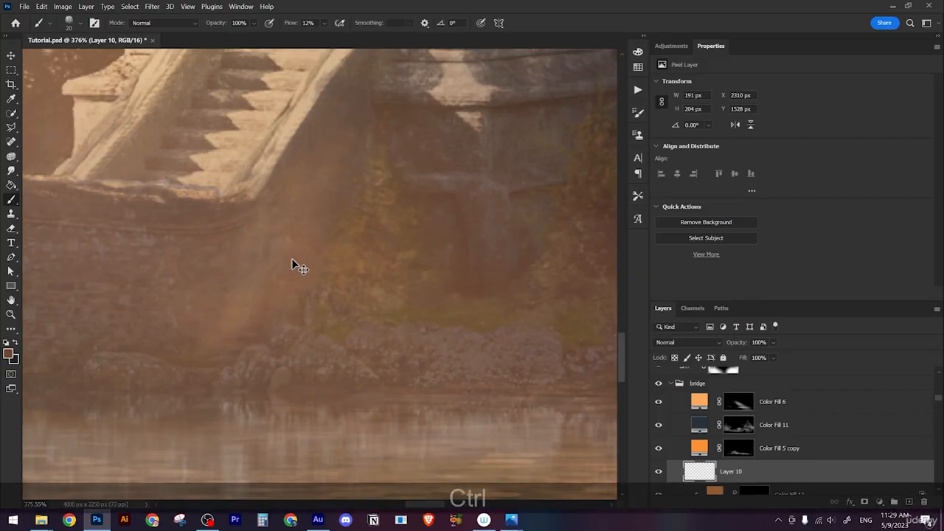
# Step: Darken the painted patch with Hue/Saturation at Lightness -53 and adjust its hue slightly
pyautogui.hotkey('ctrl', 'u')
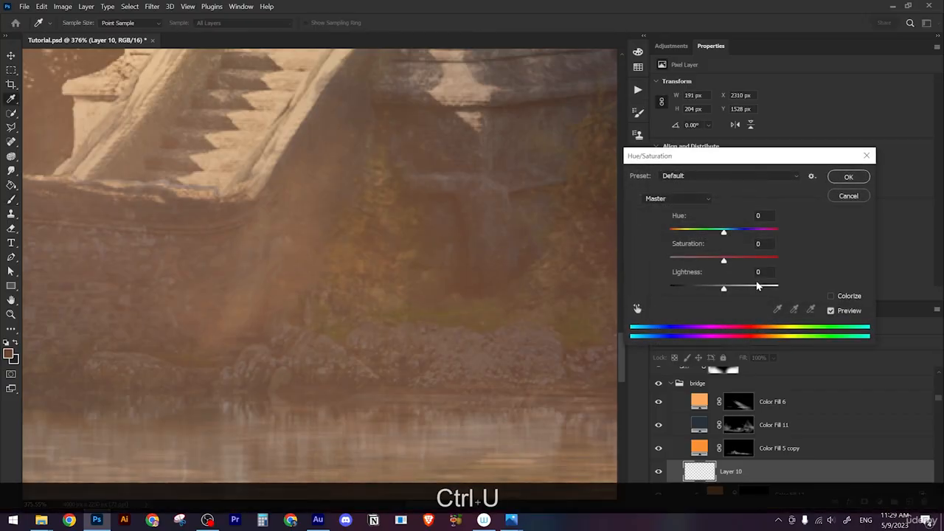
pyautogui.moveTo(722, 292); pyautogui.dragTo(697, 291)
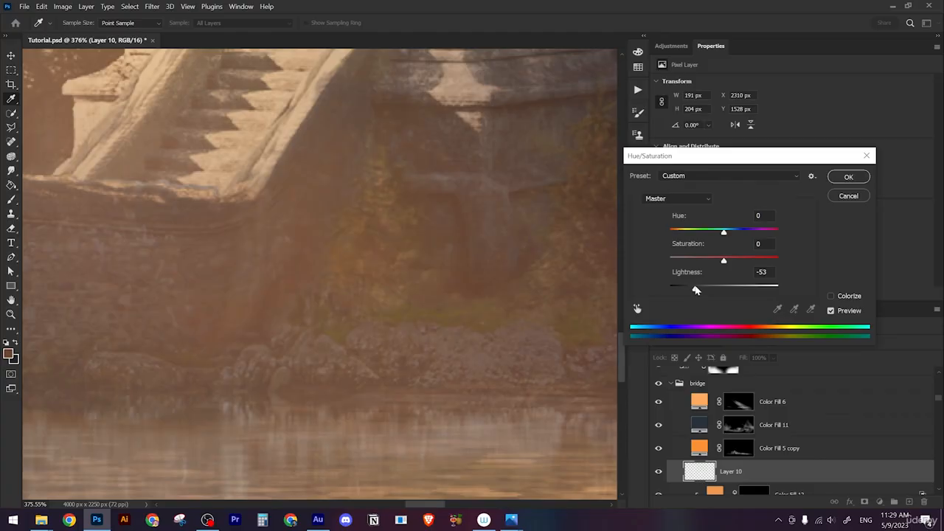
pyautogui.moveTo(714, 236)
pyautogui.mouseDown()
pyautogui.moveTo(694, 235)
pyautogui.moveTo(733, 236)
pyautogui.mouseUp()
pyautogui.click(848, 177)
# Step: Examine how the painted bridge and stair transition blends into the whole composite
pyautogui.scroll(-10, 369, 312)
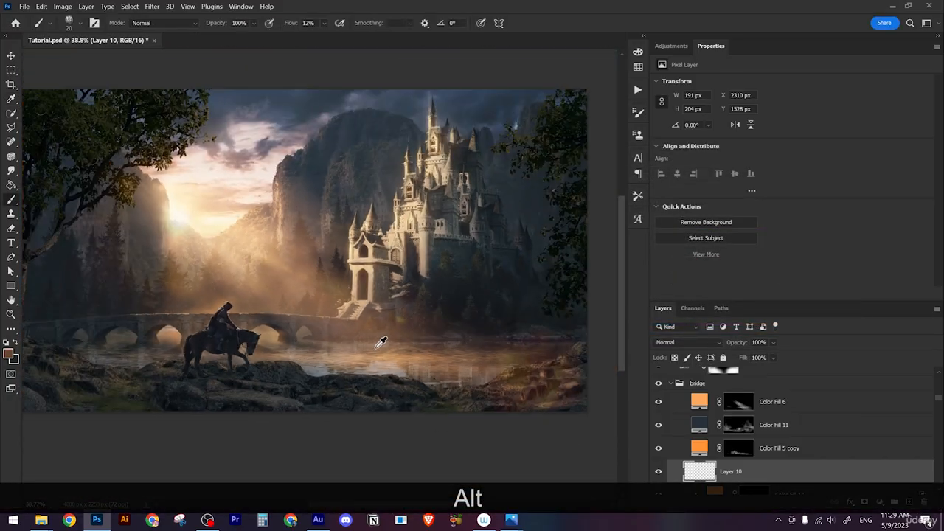
pyautogui.press('alt')
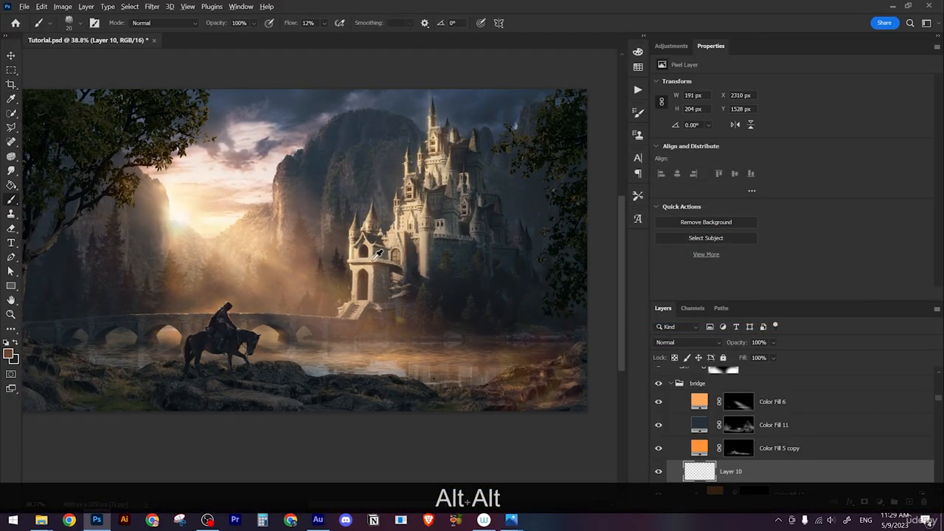
pyautogui.scroll(1, 378, 253)
pyautogui.scroll(-1, 375, 258)
pyautogui.press('space')
pyautogui.moveTo(372, 268); pyautogui.dragTo(397, 275)
pyautogui.press('alt')
pyautogui.scroll(-4, 399, 277)
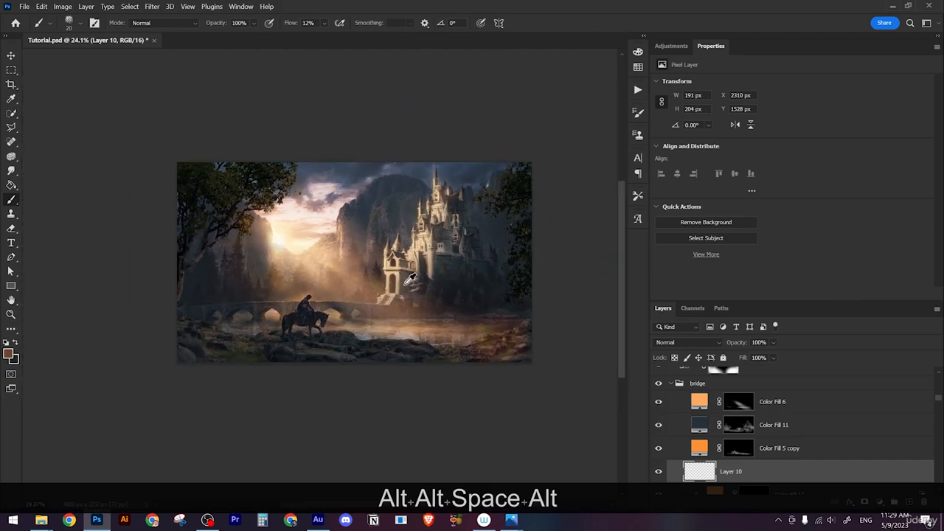
pyautogui.scroll(1, 418, 291)
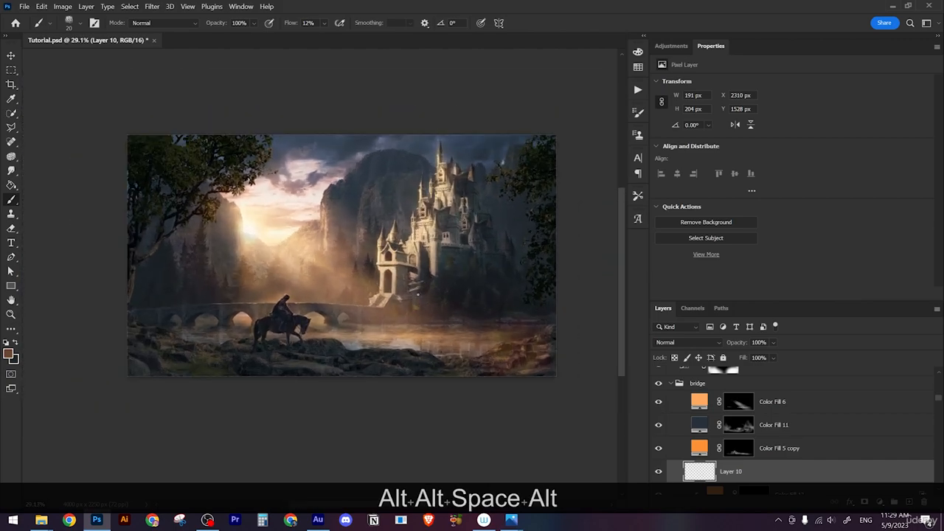
# Step: Select the bridge group from the canvas and collapse it in the layer stack
pyautogui.press('v')
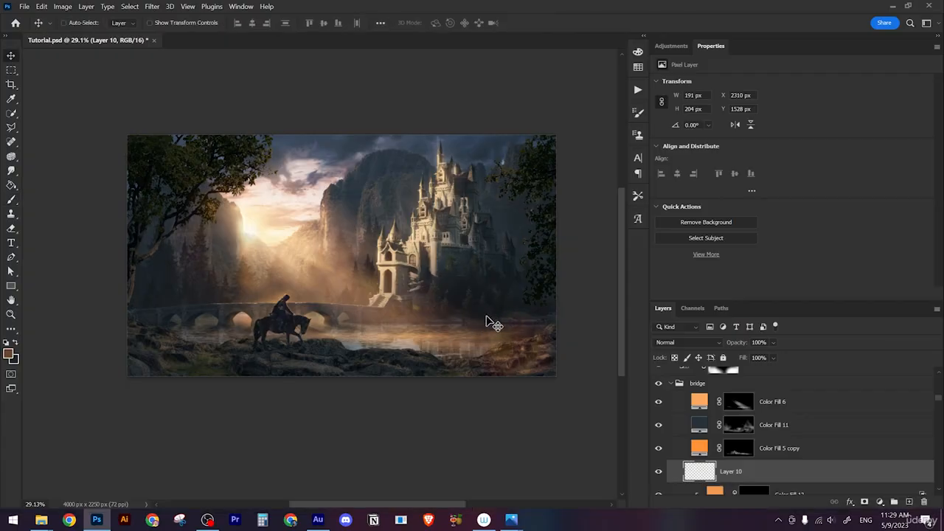
pyautogui.scroll(1, 487, 333)
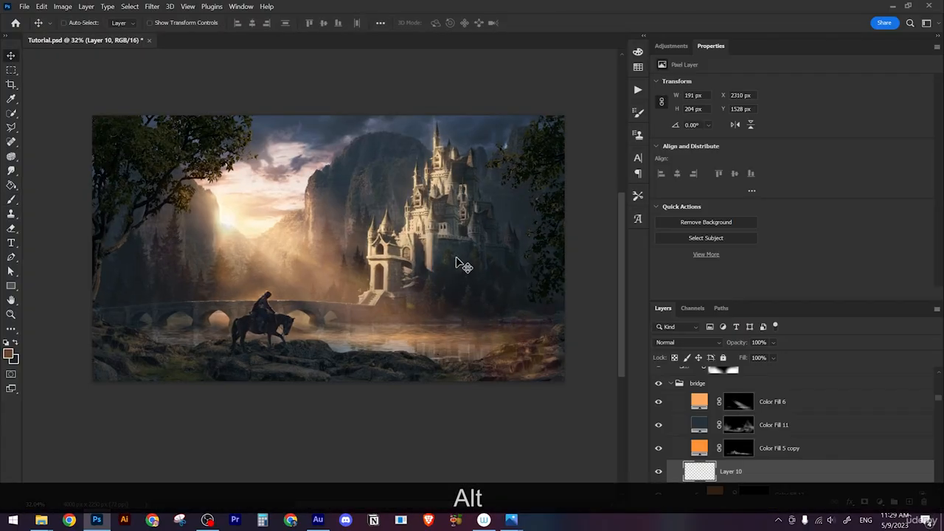
pyautogui.rightClick(460, 262)
pyautogui.click(462, 264)
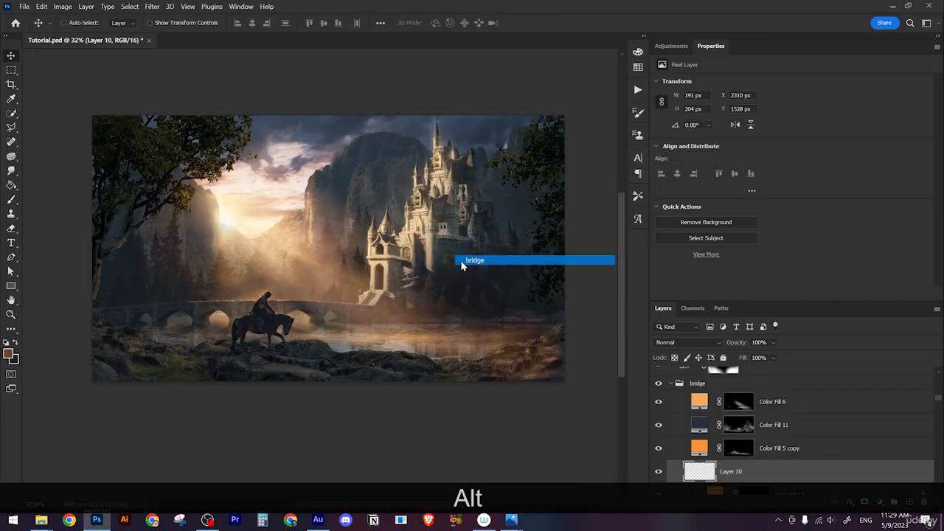
pyautogui.keyDown('alt'); pyautogui.click(670, 384); pyautogui.keyUp('alt')
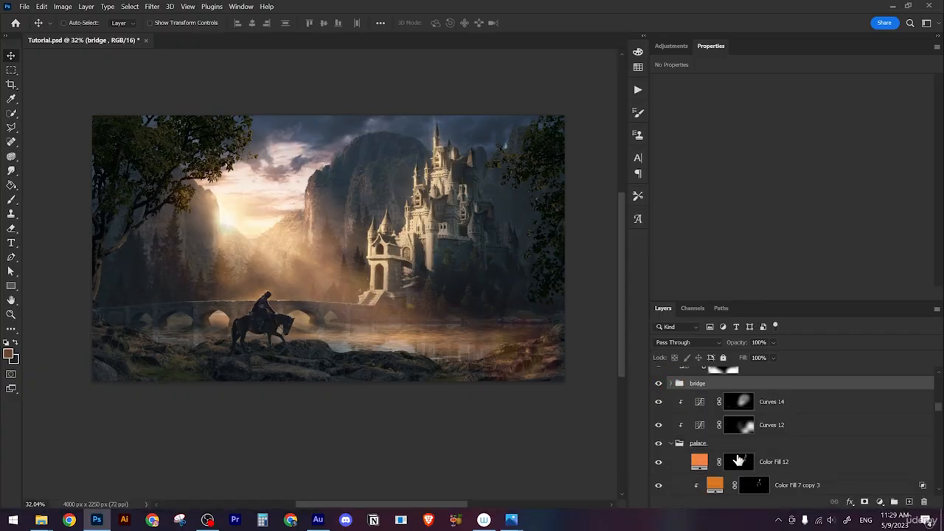
# Step: Collapse the palace group and select it together with the bridge group and the two Curves layers between them
pyautogui.click(675, 445)
pyautogui.click(670, 443)
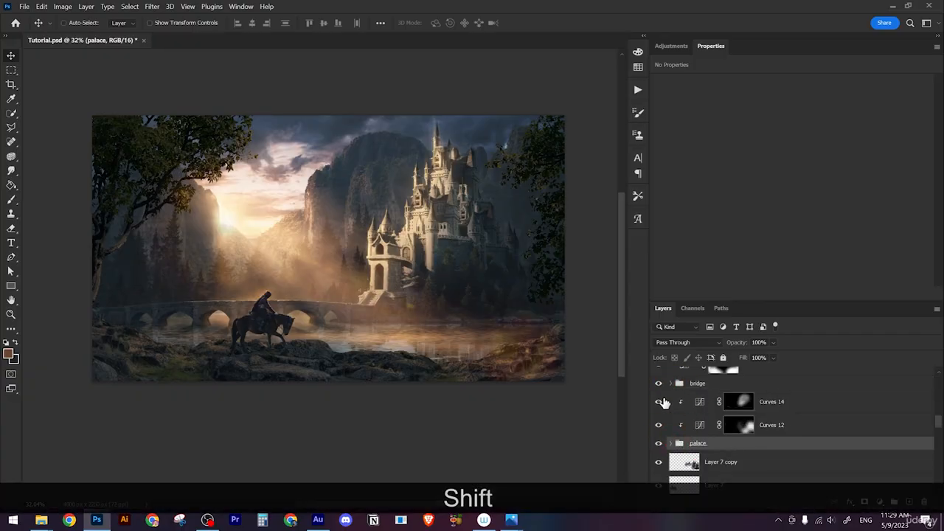
pyautogui.scroll(1, 737, 435)
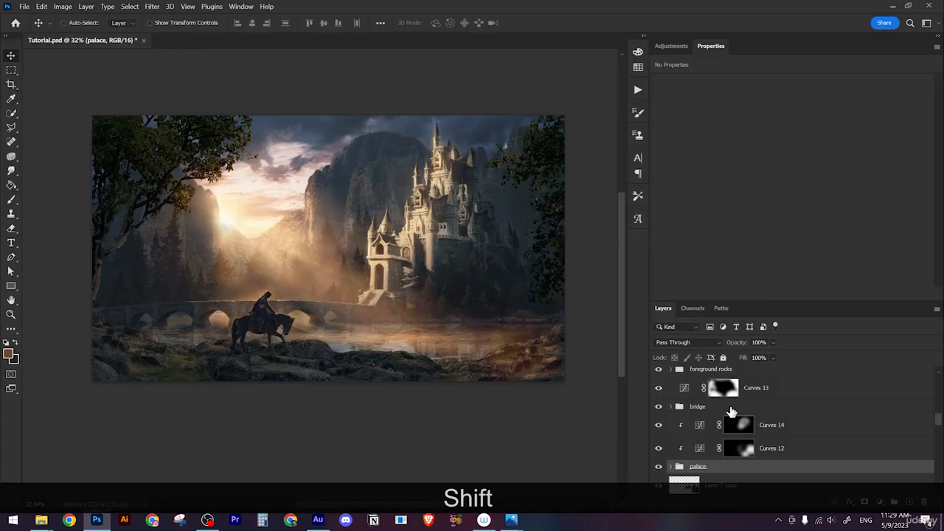
pyautogui.keyDown('shift'); pyautogui.click(731, 410); pyautogui.keyUp('shift')
# Step: Shift the selected bridge and palace layers slightly lower in the scene and scale them to 102.28%
pyautogui.hotkey('ctrl', 'shift', 't')
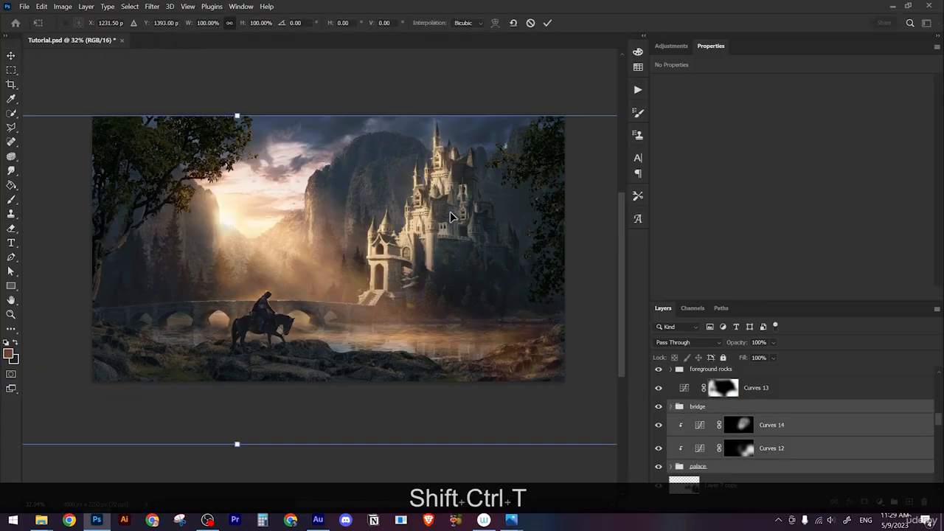
pyautogui.moveTo(443, 212); pyautogui.dragTo(445, 216)
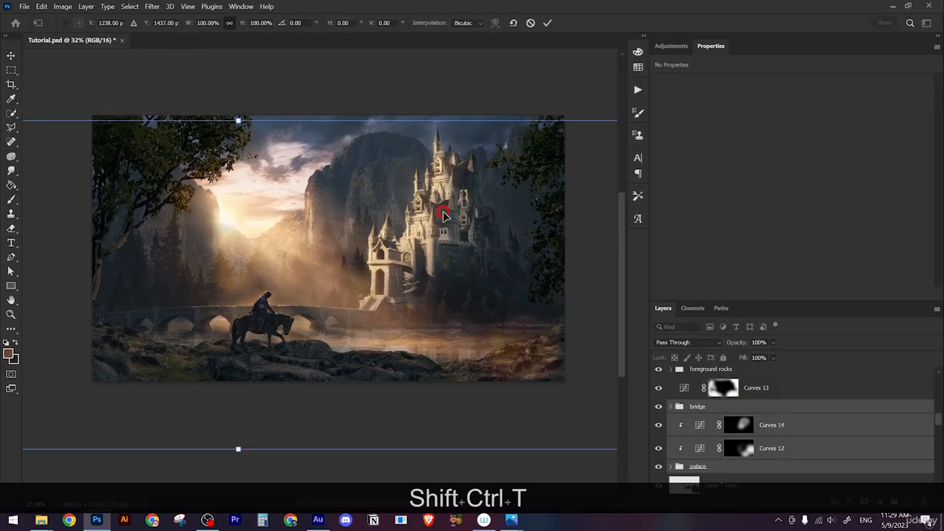
pyautogui.scroll(-2, 444, 288)
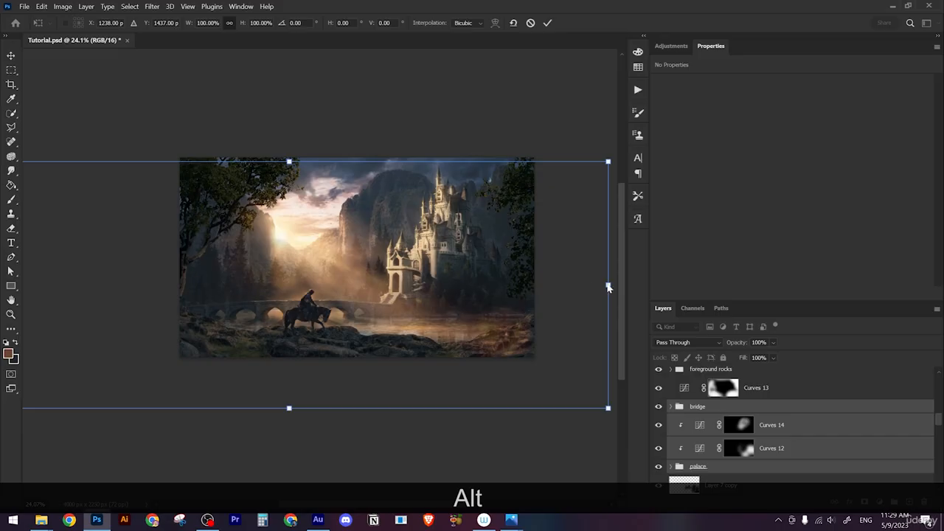
pyautogui.moveTo(612, 285); pyautogui.dragTo(617, 285)
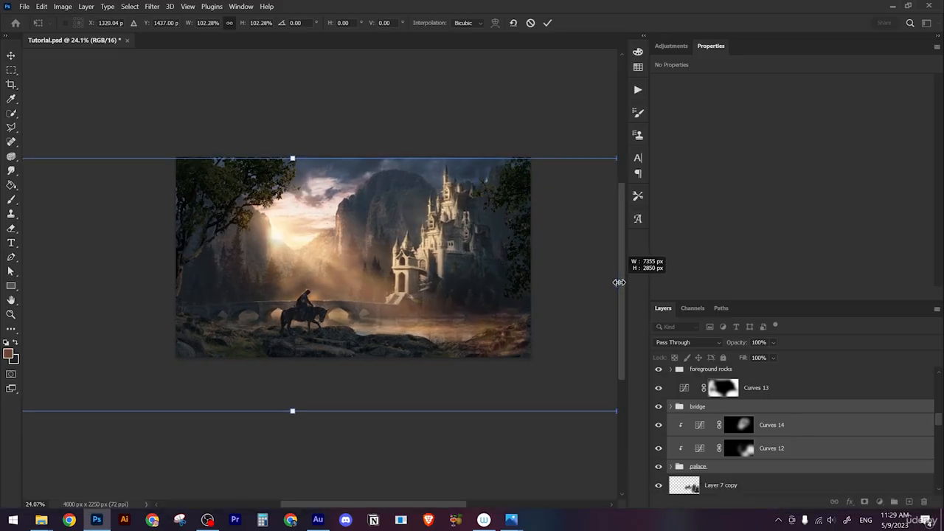
pyautogui.moveTo(546, 284); pyautogui.dragTo(506, 282)
pyautogui.press('Return')
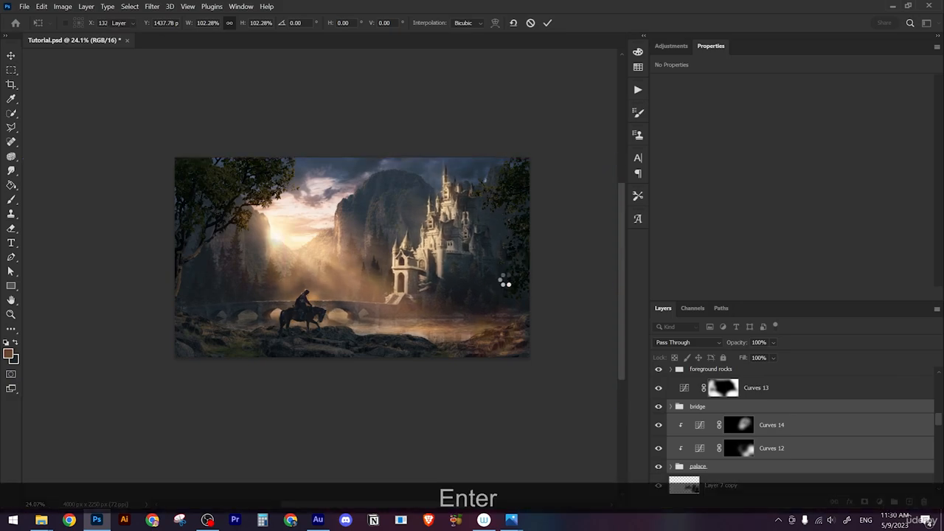
# Step: Paint black with a 300 px brush on the istockphoto light overlay's mask over the water near the palace stairs
pyautogui.press('alt')
pyautogui.scroll(-3, 310, 321)
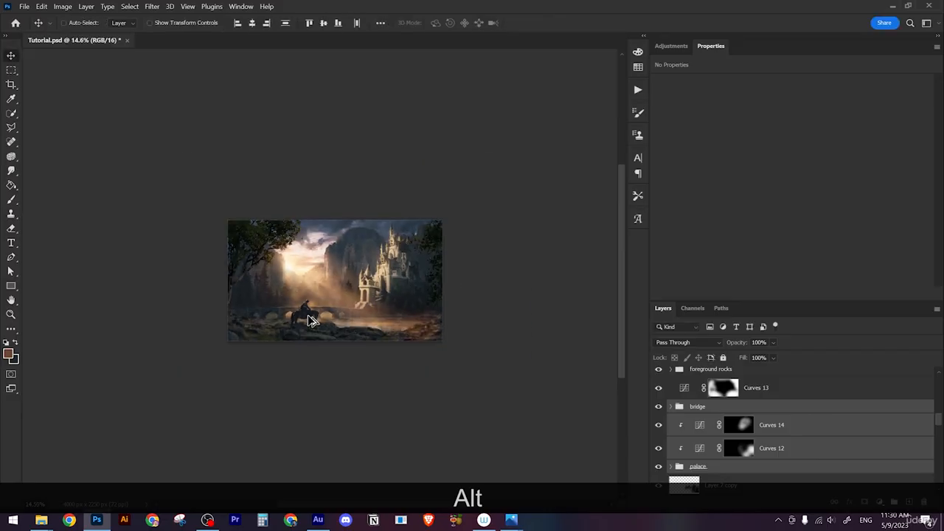
pyautogui.scroll(5, 369, 327)
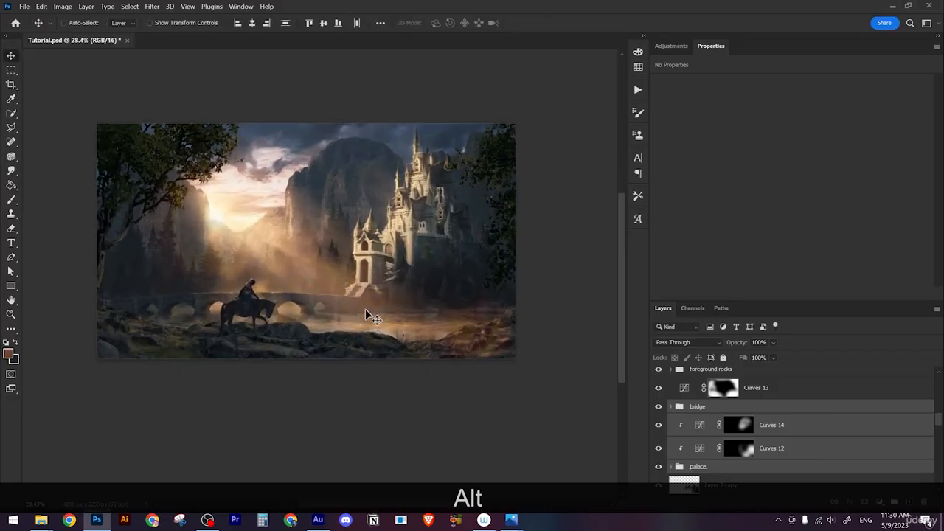
pyautogui.rightClick(475, 329)
pyautogui.click(506, 135)
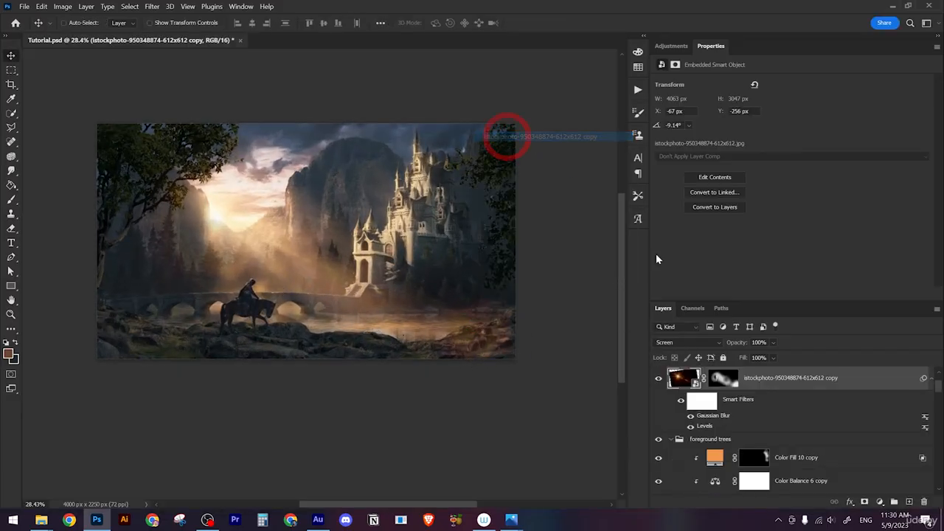
pyautogui.click(729, 380)
pyautogui.press('b')
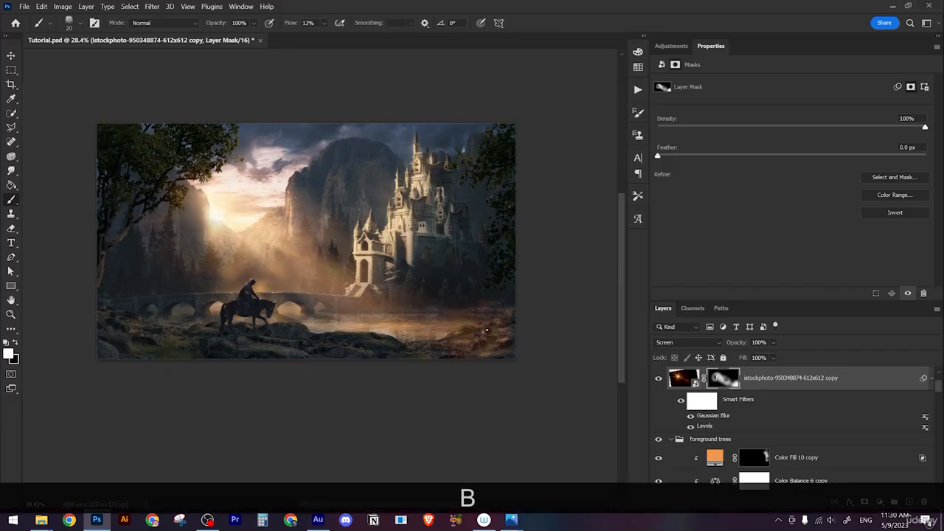
pyautogui.press(']')
pyautogui.press(']')
pyautogui.press(']')
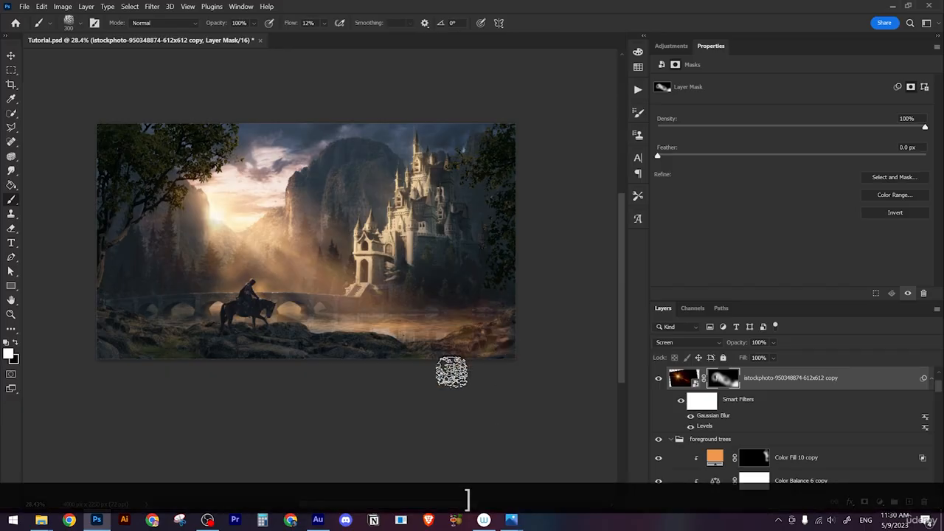
pyautogui.press('x')
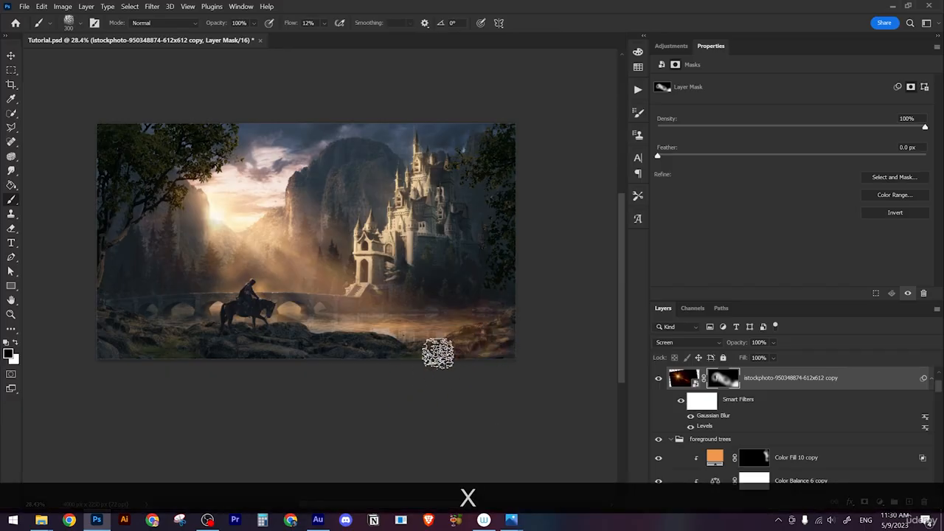
pyautogui.scroll(1, 383, 300)
pyautogui.moveTo(384, 300); pyautogui.dragTo(411, 332)
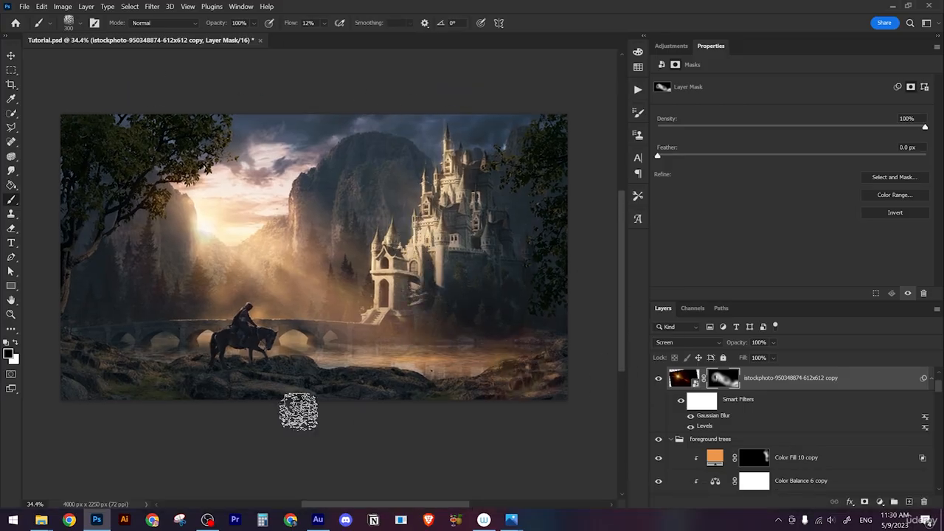
# Step: Place 2029383599.jpg from the imgs folder, rotate it to -142.12° and enlarge it to about 4261 × 4055 px
pyautogui.moveTo(51, 522)
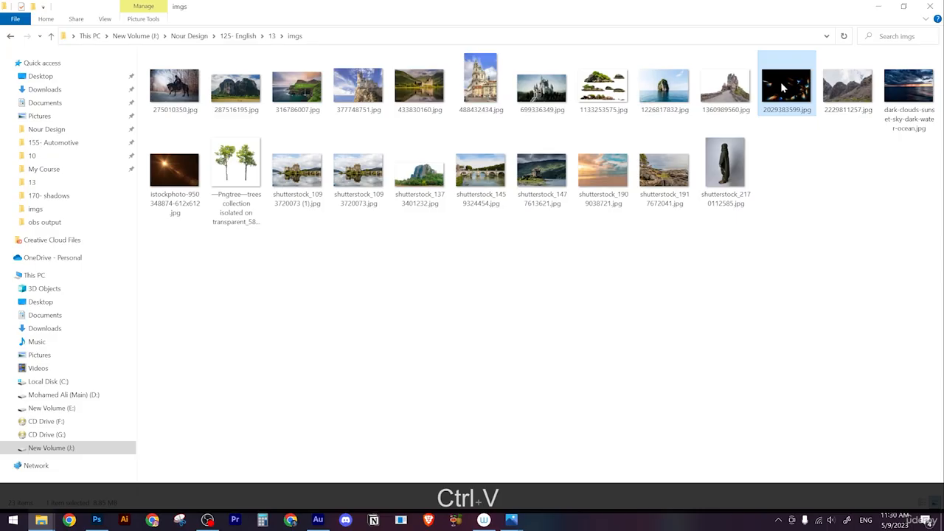
pyautogui.moveTo(788, 89); pyautogui.dragTo(408, 288)
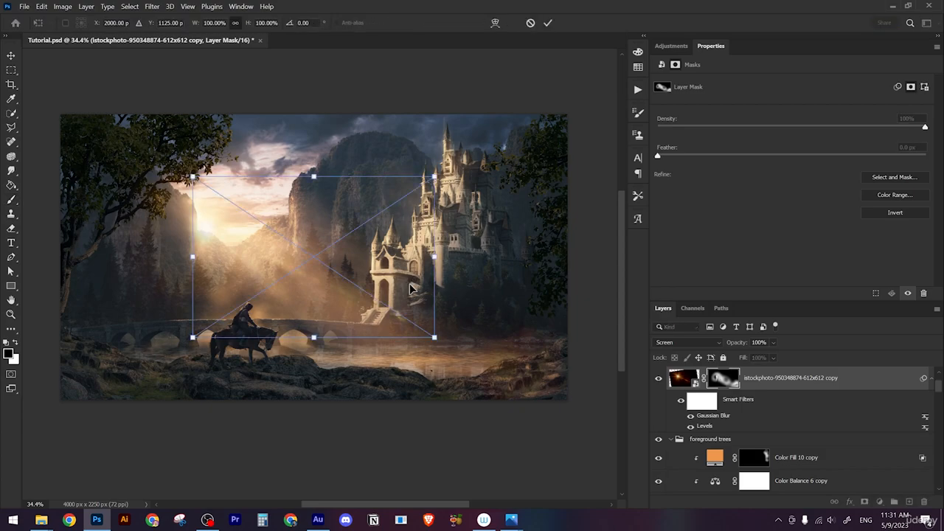
pyautogui.moveTo(439, 256); pyautogui.dragTo(333, 225)
pyautogui.scroll(-4, 494, 326)
pyautogui.press('alt')
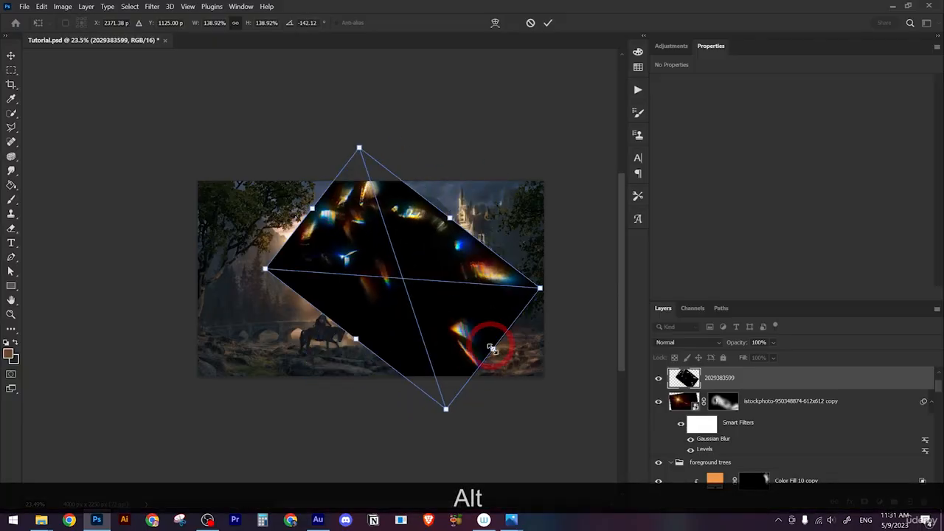
pyautogui.moveTo(491, 348)
pyautogui.mouseDown()
pyautogui.moveTo(565, 386)
pyautogui.moveTo(539, 348)
pyautogui.moveTo(521, 346)
pyautogui.moveTo(523, 323)
pyautogui.mouseUp()
pyautogui.press('Return')
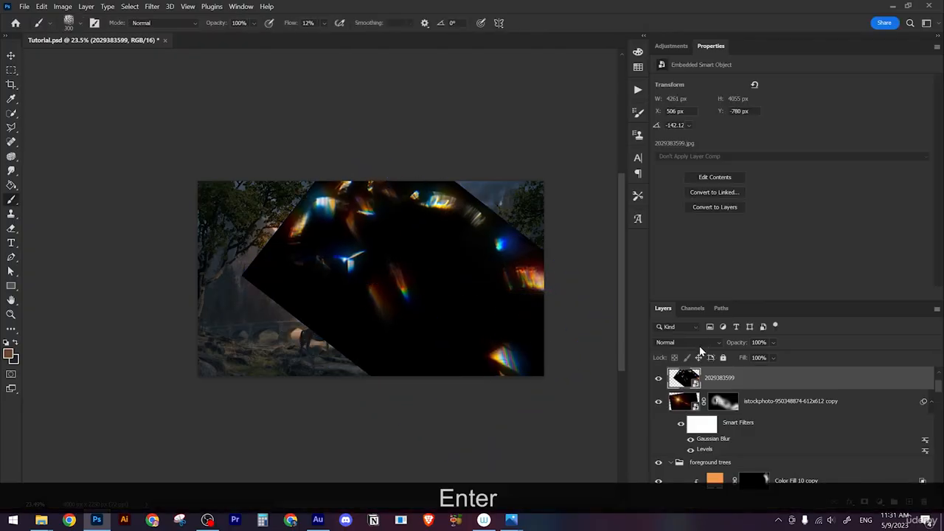
# Step: Set the prism flare layer to Screen blending and reposition it so its flares spread across the whole scene
pyautogui.click(699, 345)
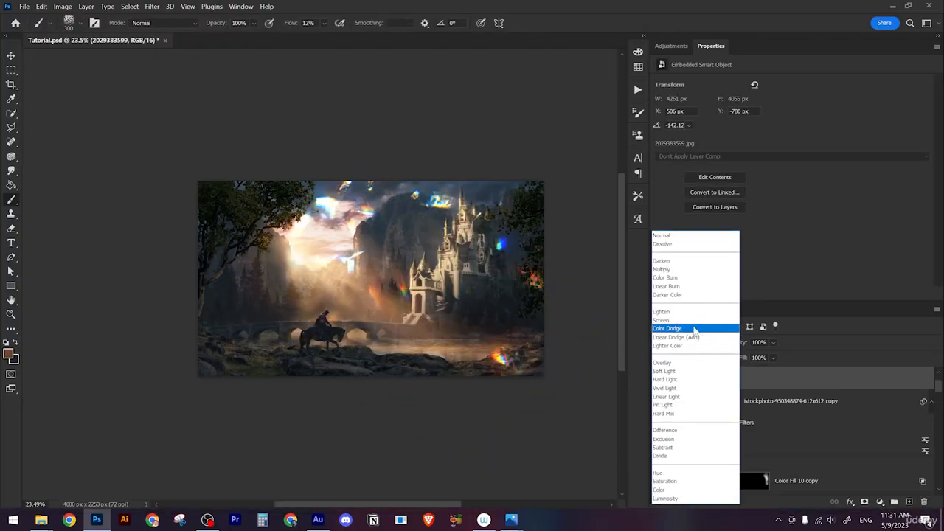
pyautogui.click(692, 321)
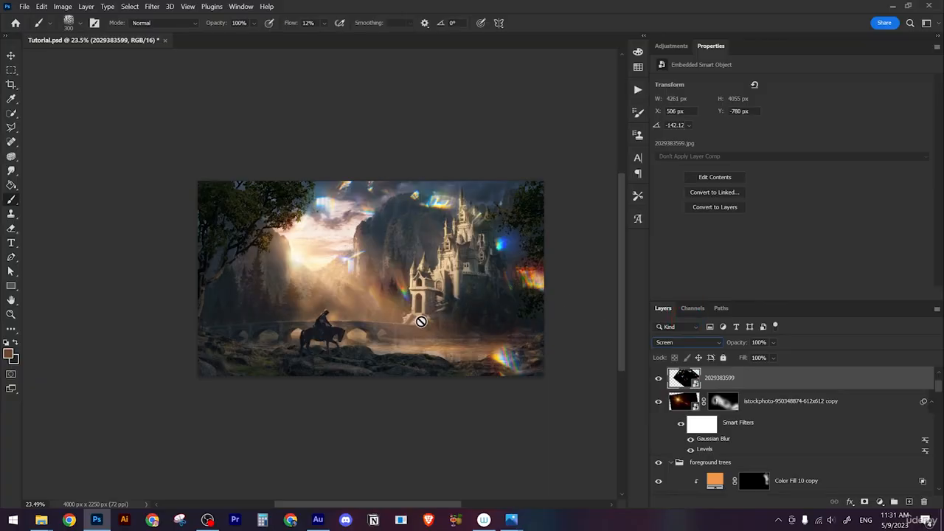
pyautogui.click(11, 55)
pyautogui.moveTo(402, 292); pyautogui.dragTo(338, 342)
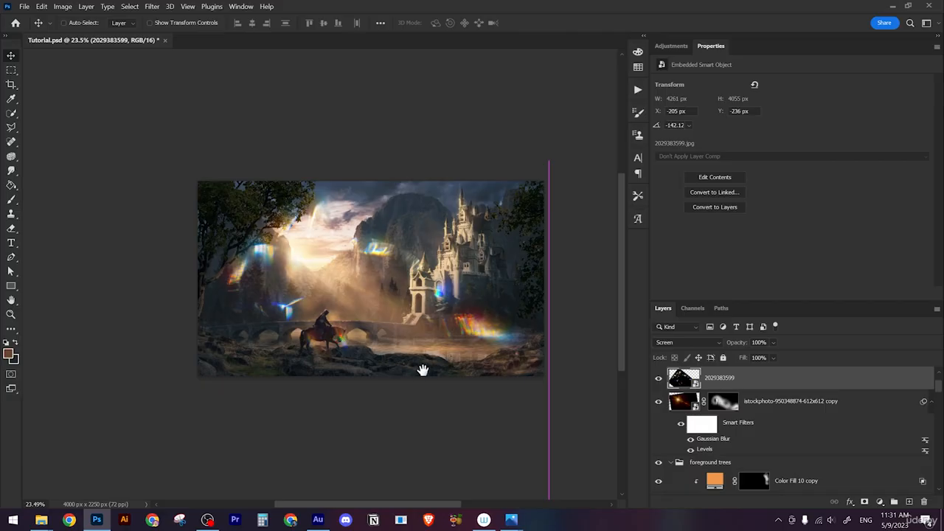
pyautogui.press('space')
pyautogui.moveTo(421, 369); pyautogui.dragTo(449, 331)
pyautogui.scroll(3, 449, 331)
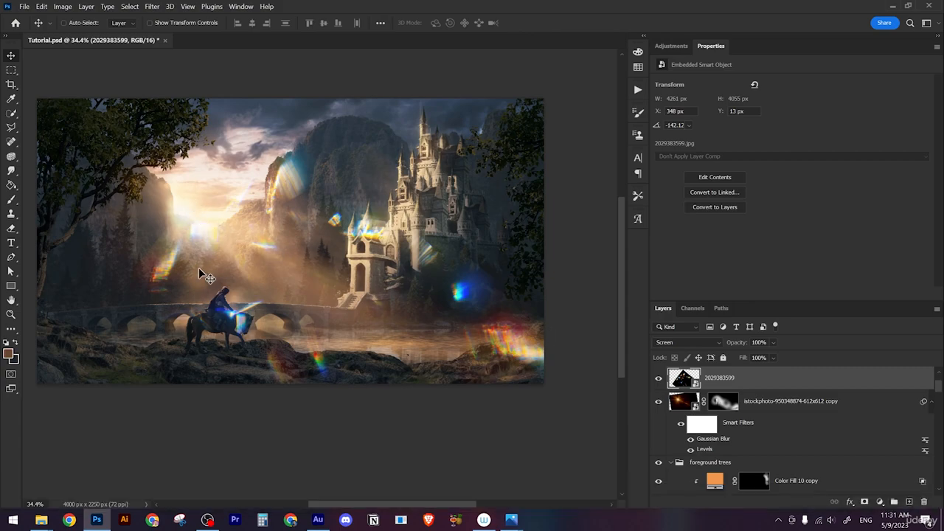
pyautogui.moveTo(205, 277)
pyautogui.mouseDown()
pyautogui.moveTo(221, 254)
pyautogui.moveTo(194, 236)
pyautogui.moveTo(182, 251)
pyautogui.mouseUp()
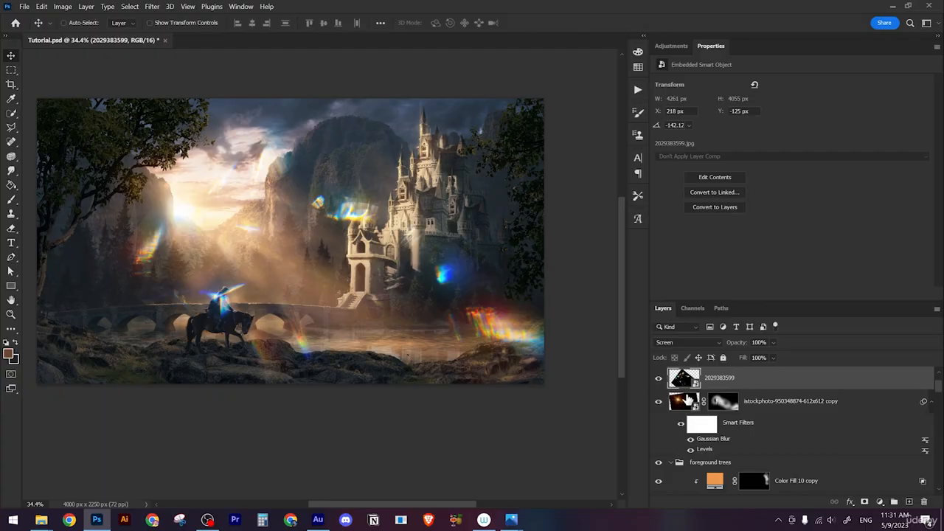
# Step: Colorize the prism flare layer with Hue/Saturation at Hue 26 and Saturation 52
pyautogui.press('ctrl')
pyautogui.hotkey('ctrl', 'u')
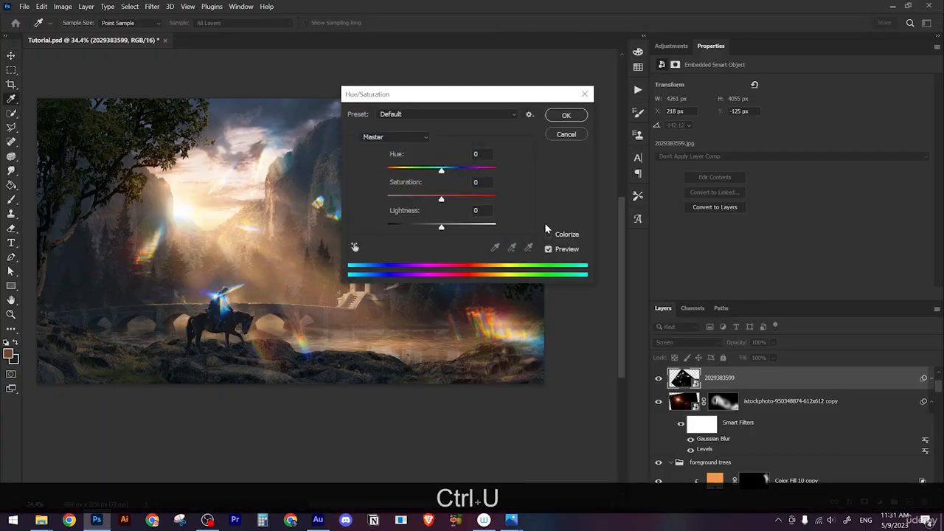
pyautogui.click(548, 234)
pyautogui.moveTo(483, 92); pyautogui.dragTo(613, 119)
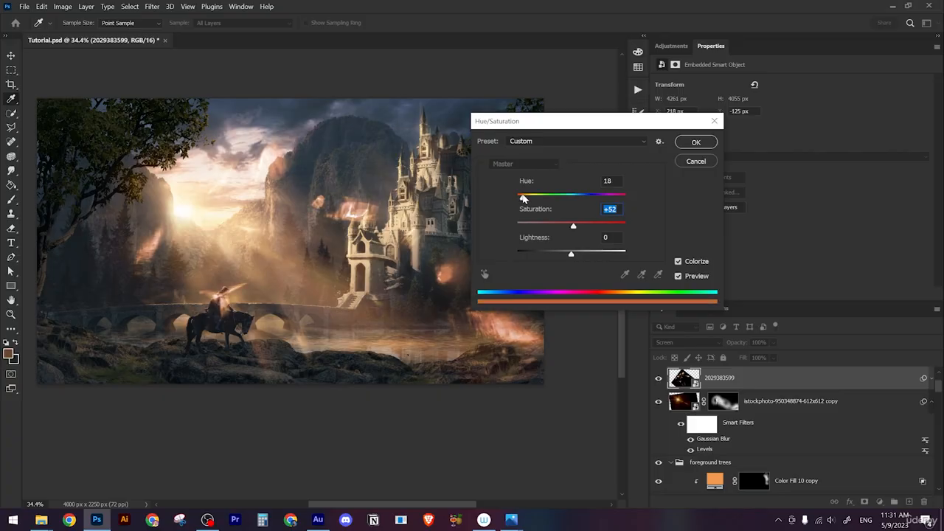
pyautogui.moveTo(526, 198); pyautogui.dragTo(528, 199)
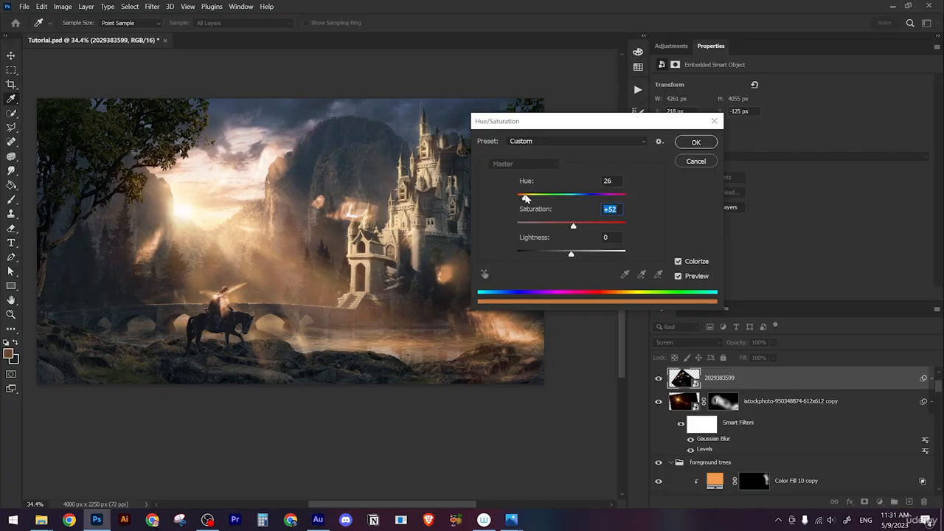
pyautogui.click(687, 143)
# Step: Reposition the flare overlay across the composite and disable its Hue/Saturation smart filter
pyautogui.moveTo(395, 259); pyautogui.dragTo(566, 396)
pyautogui.moveTo(485, 359); pyautogui.dragTo(592, 381)
pyautogui.scroll(-2, 534, 386)
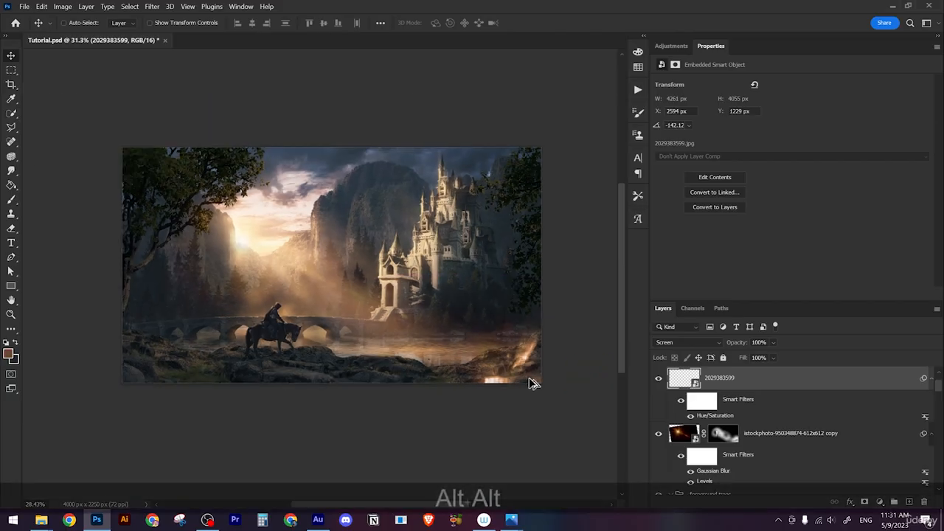
pyautogui.moveTo(528, 375); pyautogui.dragTo(481, 342)
pyautogui.click(681, 400)
# Step: Add a mask to the flare layer and paint black with a soft round brush over the flare beside the horse
pyautogui.click(865, 502)
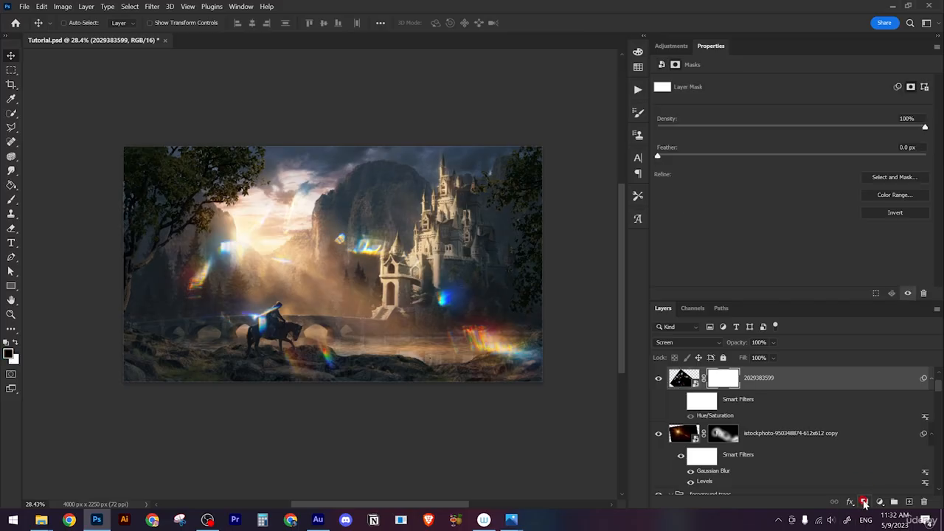
pyautogui.press('b')
pyautogui.rightClick(404, 229)
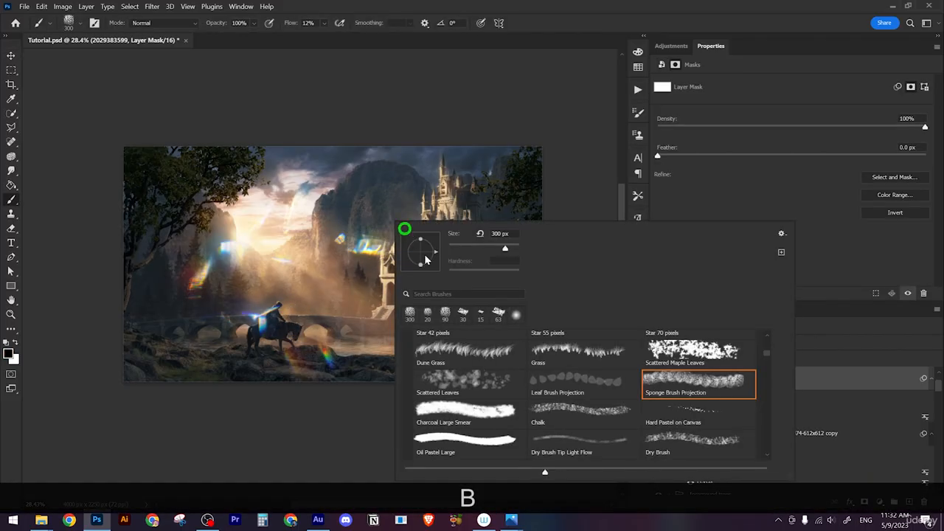
pyautogui.click(515, 317)
pyautogui.moveTo(331, 358); pyautogui.dragTo(328, 362)
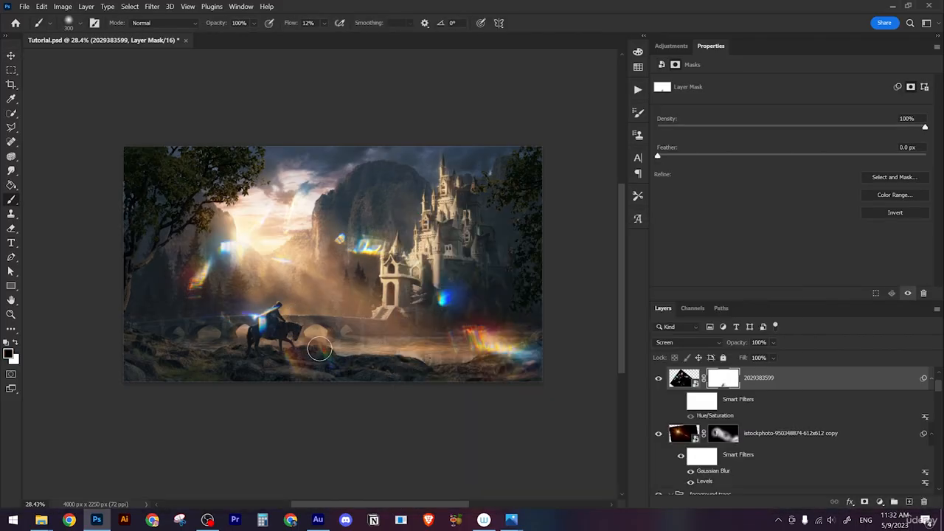
# Step: Mask out the flares around the rider, the nearby trees, the sky and the palace with a 600 px brush at 100% flow
pyautogui.press(']')
pyautogui.press(']')
pyautogui.press(']')
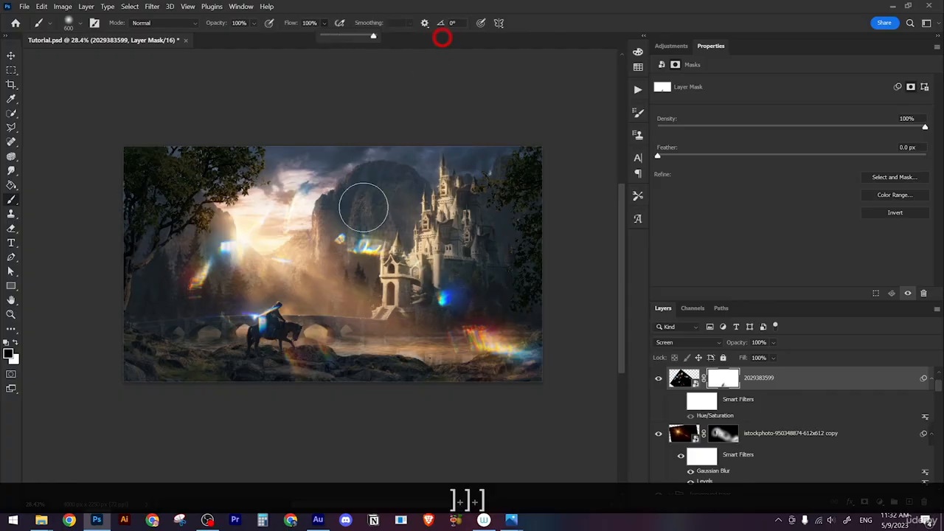
pyautogui.moveTo(317, 353)
pyautogui.mouseDown()
pyautogui.moveTo(298, 378)
pyautogui.moveTo(267, 352)
pyautogui.moveTo(309, 336)
pyautogui.moveTo(215, 323)
pyautogui.moveTo(160, 280)
pyautogui.mouseUp()
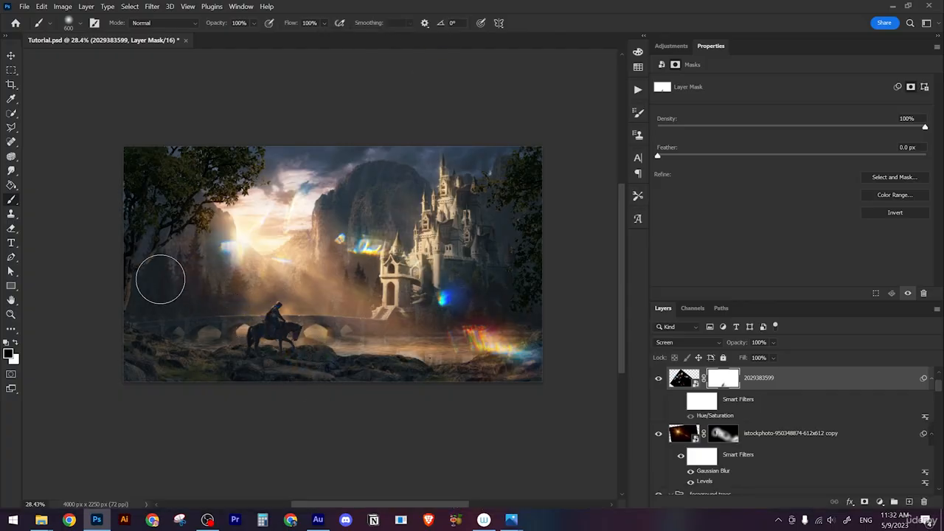
pyautogui.moveTo(310, 194)
pyautogui.mouseDown()
pyautogui.moveTo(281, 214)
pyautogui.moveTo(417, 244)
pyautogui.mouseUp()
# Step: Mask out the blue flare beside the palace and most of the flare above the water, and check the whole composite
pyautogui.press('z')
pyautogui.moveTo(439, 289); pyautogui.dragTo(538, 308)
pyautogui.press('z')
pyautogui.moveTo(421, 358)
pyautogui.mouseDown()
pyautogui.moveTo(421, 337)
pyautogui.moveTo(541, 333)
pyautogui.mouseUp()
pyautogui.press('z')
pyautogui.moveTo(487, 297)
pyautogui.mouseDown()
pyautogui.moveTo(440, 276)
pyautogui.moveTo(473, 284)
pyautogui.mouseUp()
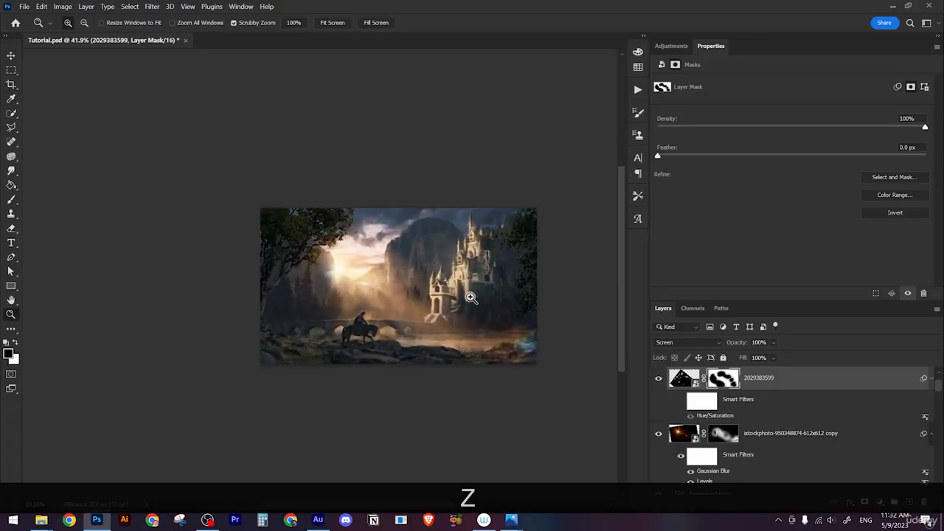
# Step: Touch up the flare mask with white and black around the riverbank flare and the area beside the sun
pyautogui.press('x')
pyautogui.moveTo(523, 375); pyautogui.dragTo(496, 386)
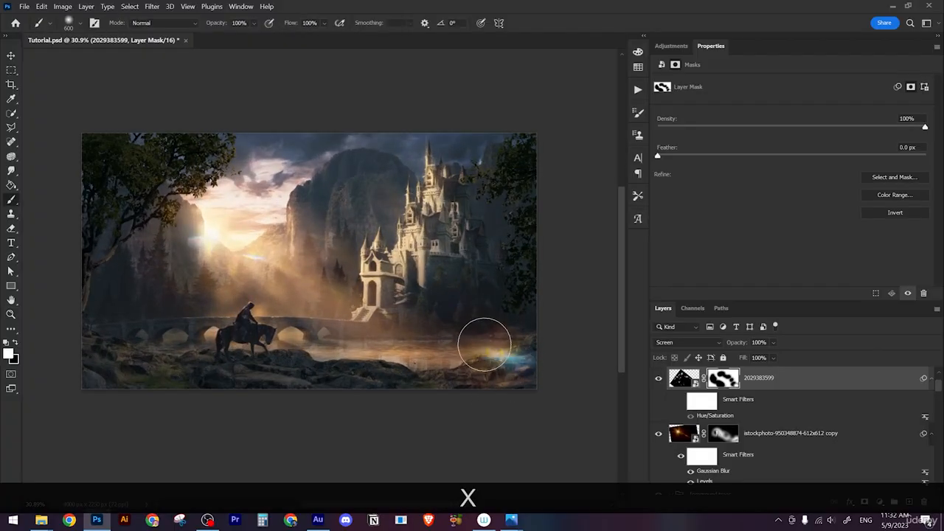
pyautogui.moveTo(181, 249)
pyautogui.mouseDown()
pyautogui.moveTo(189, 281)
pyautogui.moveTo(175, 253)
pyautogui.moveTo(160, 257)
pyautogui.moveTo(180, 282)
pyautogui.mouseUp()
pyautogui.press('x')
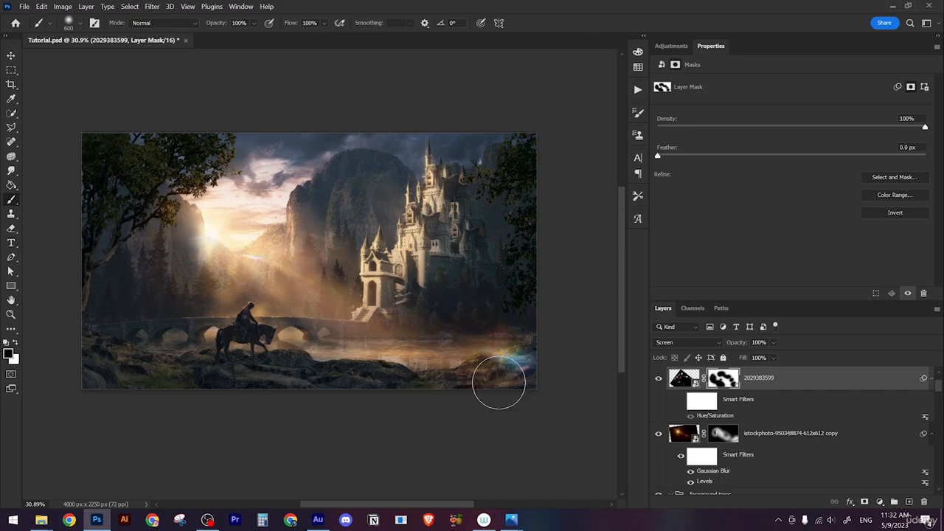
# Step: Add a new empty layer directly above the masked flare layer
pyautogui.press('z')
pyautogui.moveTo(526, 317)
pyautogui.mouseDown()
pyautogui.moveTo(536, 324)
pyautogui.moveTo(506, 354)
pyautogui.moveTo(548, 367)
pyautogui.moveTo(489, 387)
pyautogui.mouseUp()
pyautogui.press('z')
pyautogui.moveTo(453, 349)
pyautogui.mouseDown()
pyautogui.moveTo(408, 344)
pyautogui.moveTo(432, 359)
pyautogui.moveTo(451, 344)
pyautogui.mouseUp()
pyautogui.press('z')
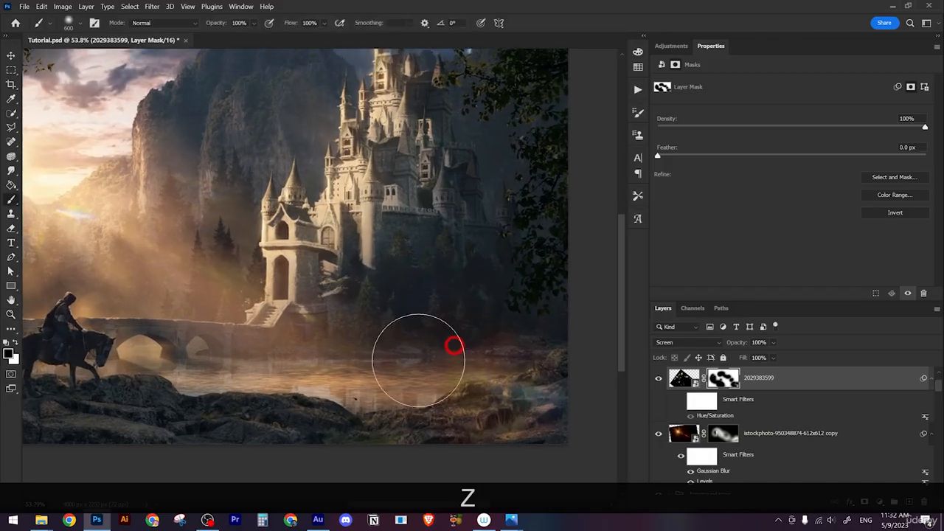
pyautogui.click(909, 501)
pyautogui.scroll(-2, 403, 334)
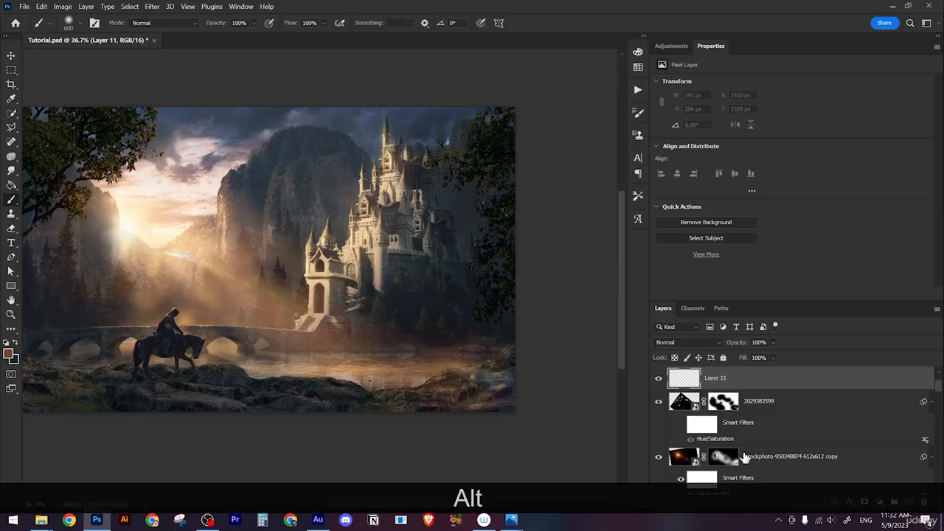
# Step: Search the brush presets for "bir" and choose the Birds 002 brush
pyautogui.scroll(2, 746, 443)
pyautogui.scroll(2, 317, 301)
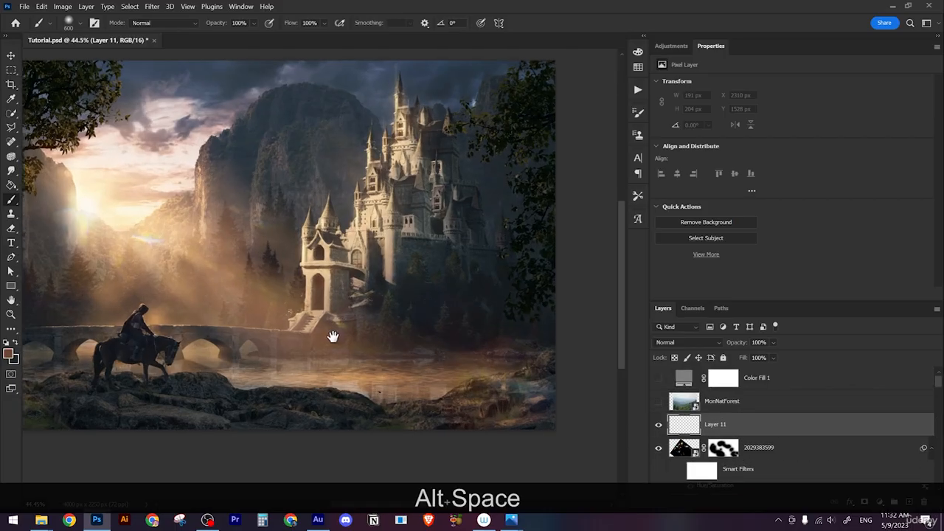
pyautogui.moveTo(333, 337); pyautogui.dragTo(350, 336)
pyautogui.scroll(2, 489, 376)
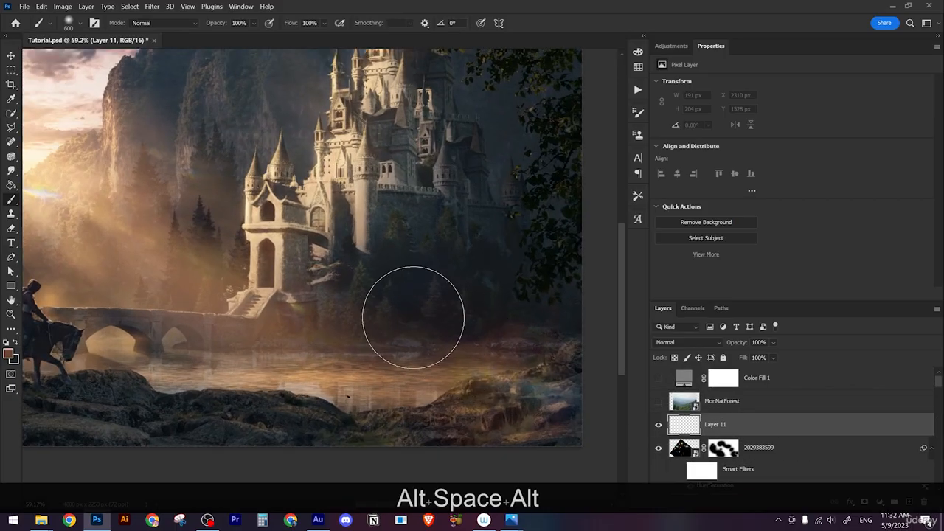
pyautogui.press('b')
pyautogui.rightClick(446, 302)
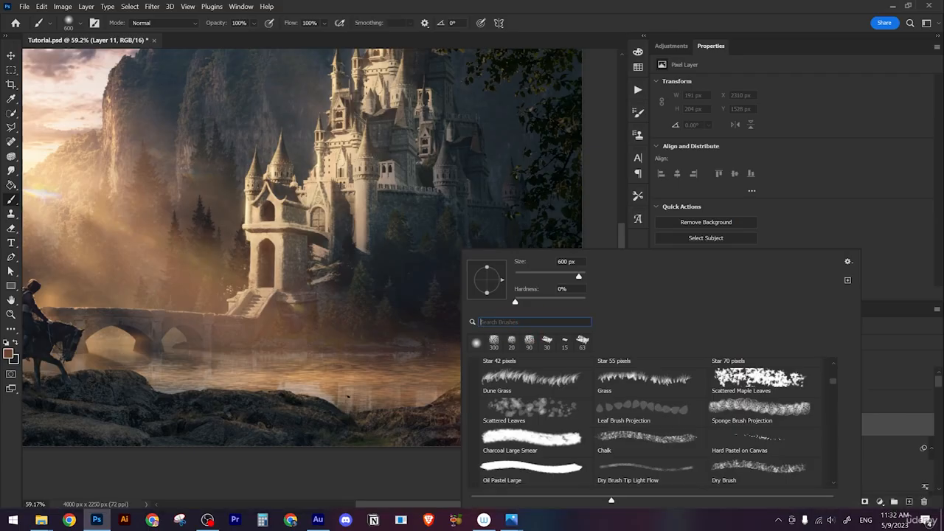
pyautogui.write('bir')
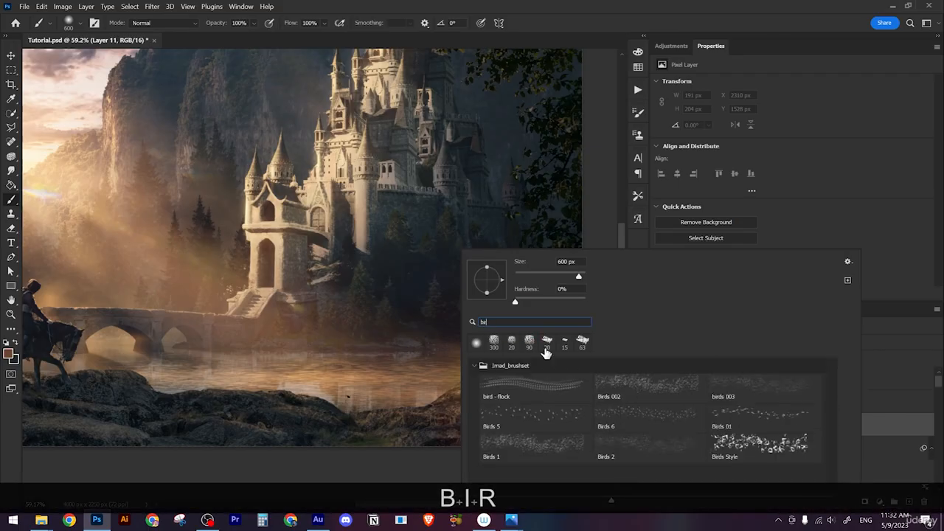
pyautogui.click(693, 388)
# Step: Try painting a white flock over the river with the 200 px Birds 002 brush and undo each attempt
pyautogui.click(346, 340)
pyautogui.hotkey('ctrl', 'z')
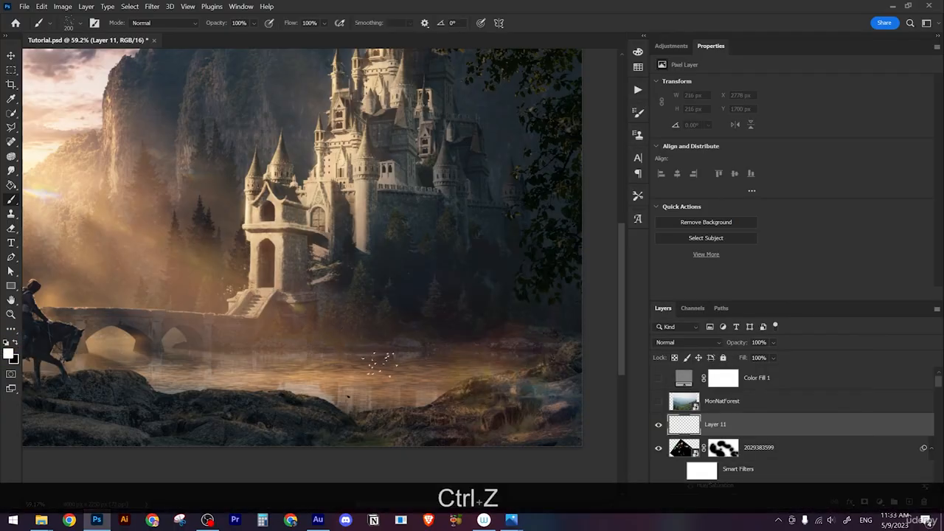
pyautogui.click(387, 360)
pyautogui.hotkey('ctrl', 'z')
pyautogui.moveTo(433, 346); pyautogui.dragTo(300, 323)
pyautogui.scroll(5, 429, 359)
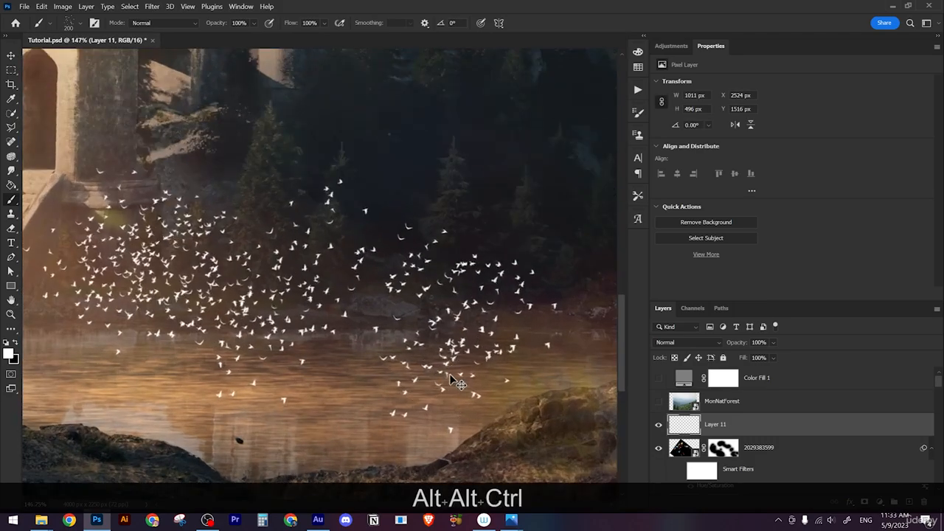
pyautogui.hotkey('ctrl', 'z')
# Step: Try a flock over the water with the 175 px Birds 6 brush and undo it
pyautogui.rightClick(432, 362)
pyautogui.scroll(-4, 662, 441)
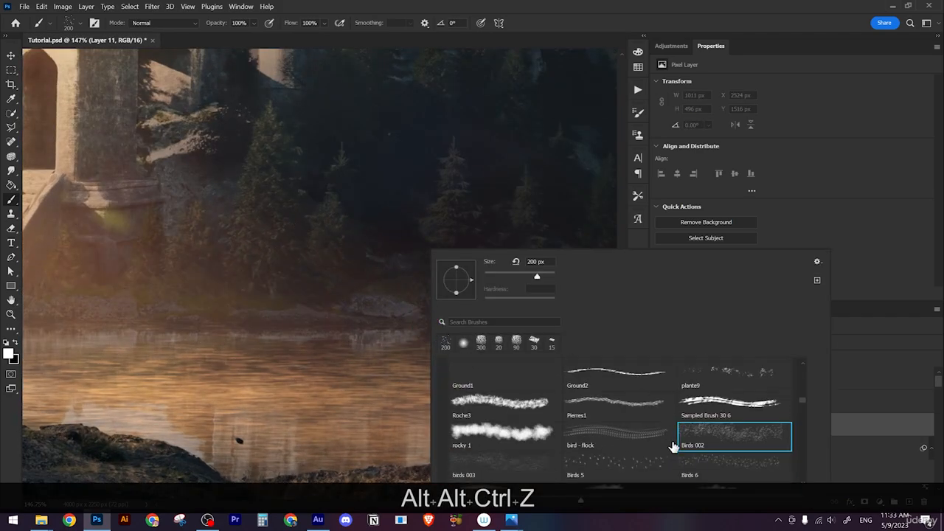
pyautogui.click(698, 433)
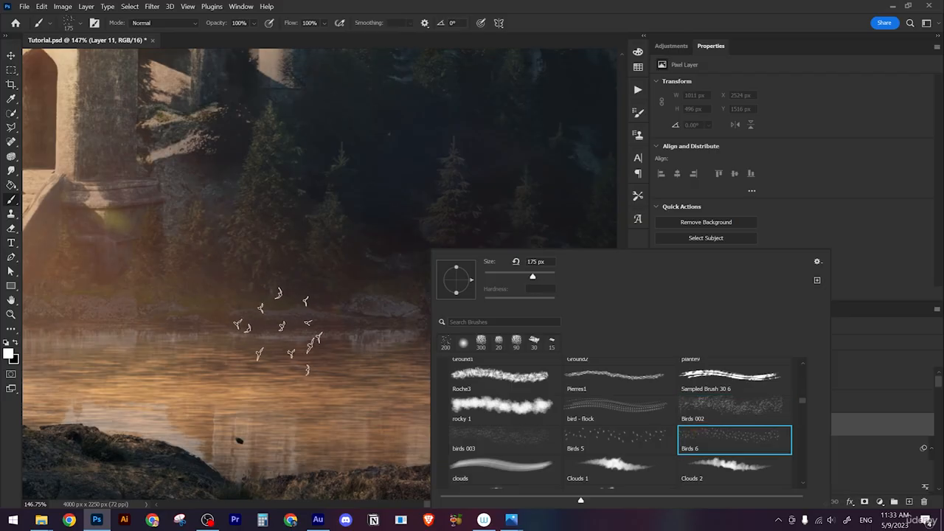
pyautogui.click(290, 339)
pyautogui.hotkey('ctrl', 'z')
# Step: Choose the birds 003 brush at 300 px and stamp a small distant flock over the river near the far bank
pyautogui.rightClick(402, 356)
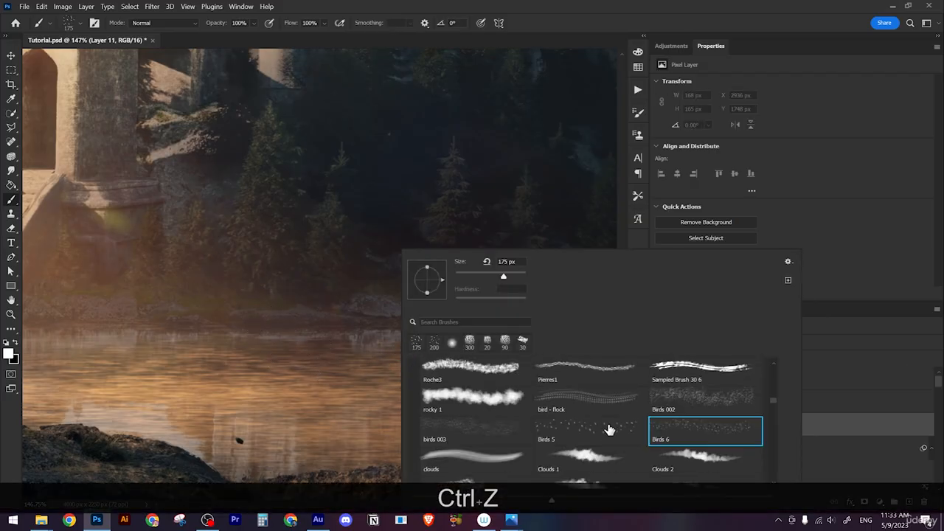
pyautogui.click(490, 423)
pyautogui.click(321, 351)
pyautogui.scroll(-3, 321, 350)
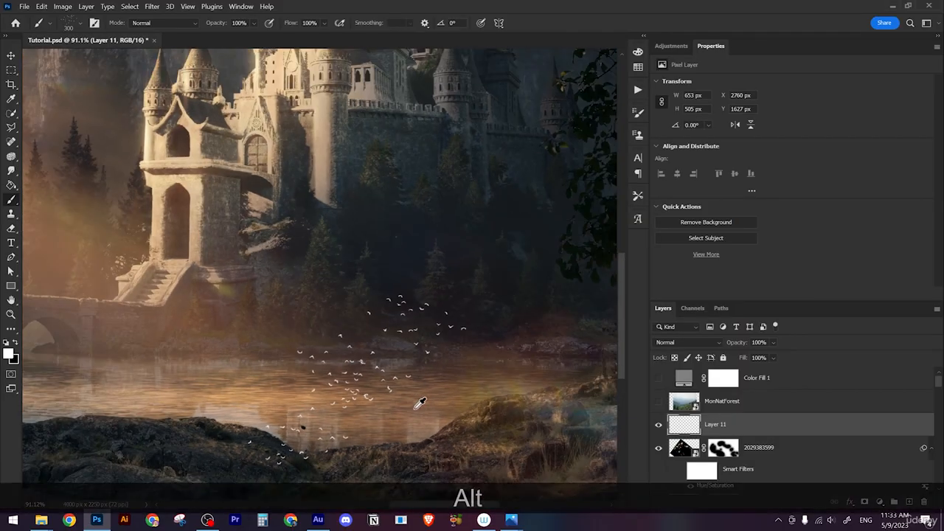
pyautogui.hotkey('ctrl', 'alt', 'z')
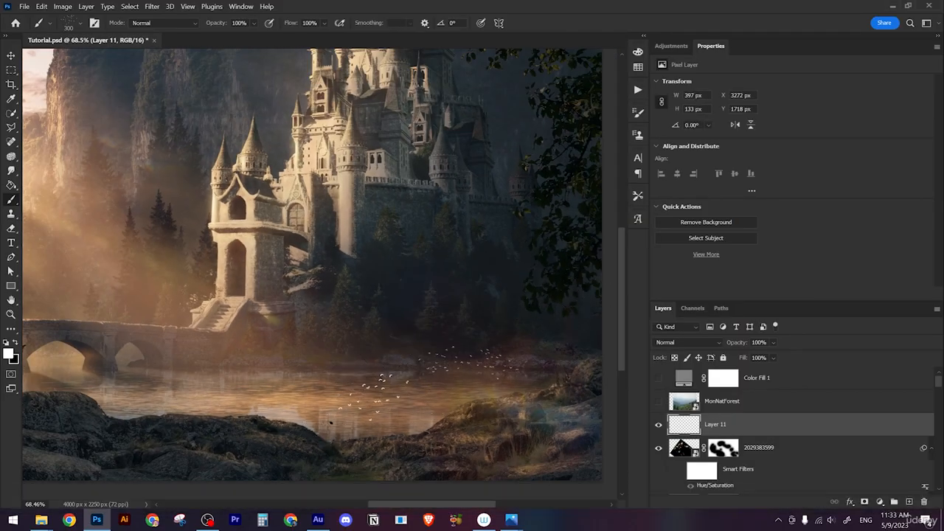
# Step: Try adding more birds beside the distant flock with the brush enlarged to 500 px, and undo them
pyautogui.press('space')
pyautogui.moveTo(485, 352)
pyautogui.mouseDown()
pyautogui.moveTo(394, 332)
pyautogui.moveTo(443, 355)
pyautogui.moveTo(398, 341)
pyautogui.mouseUp()
pyautogui.press('z')
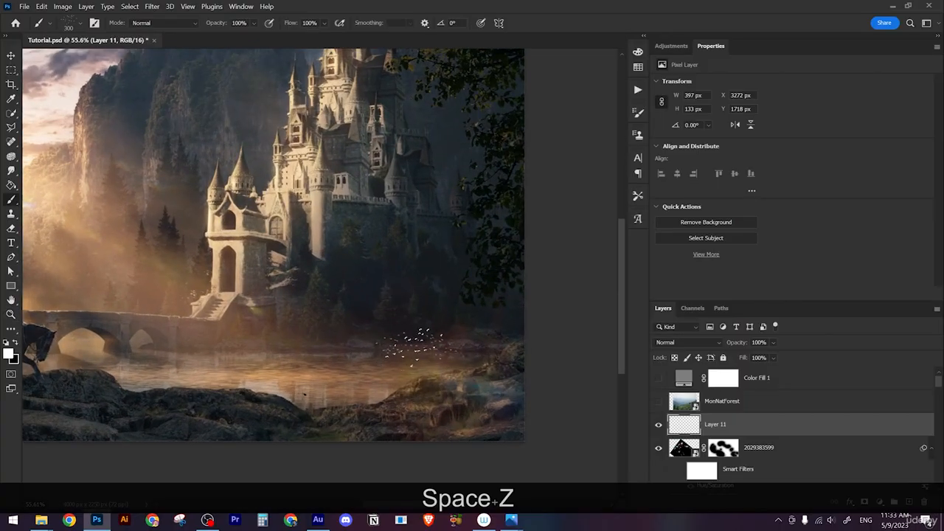
pyautogui.press(']')
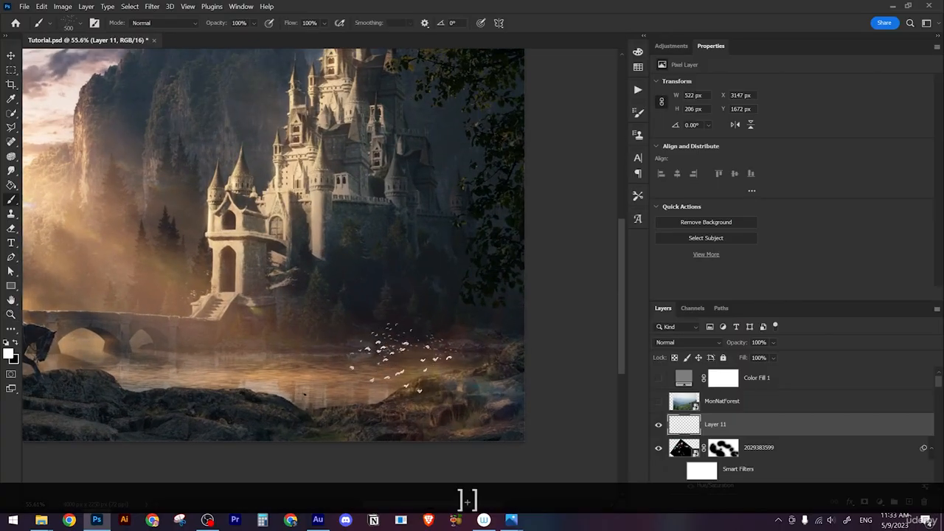
pyautogui.press('space')
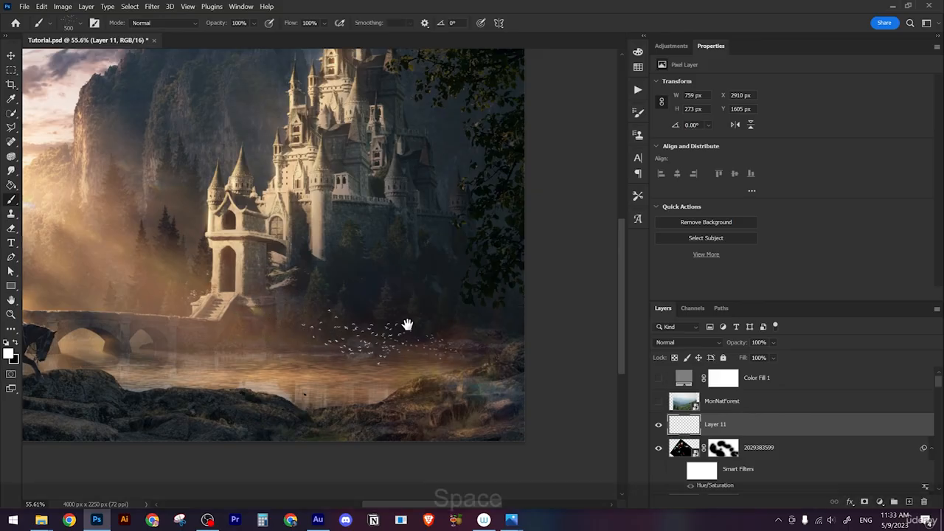
pyautogui.moveTo(407, 322); pyautogui.dragTo(354, 308)
pyautogui.hotkey('ctrl', 'z')
pyautogui.hotkey('ctrl', 'z')
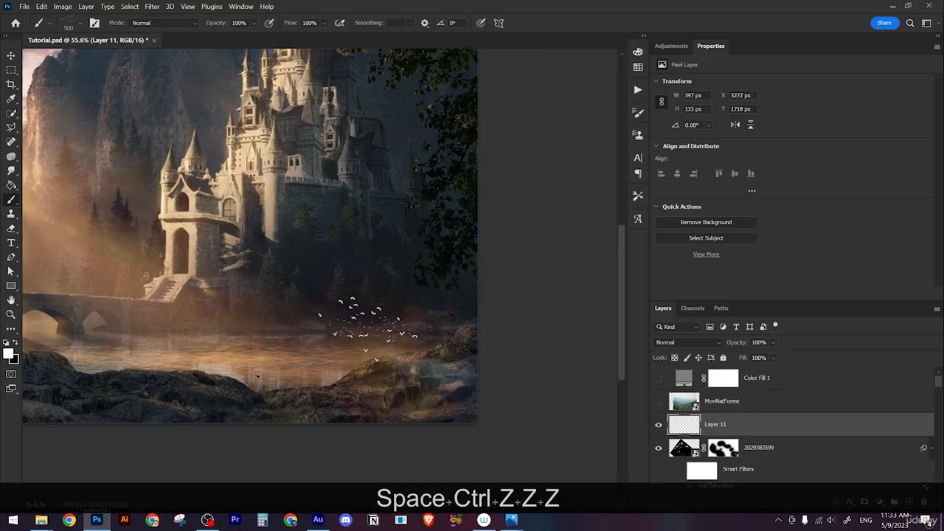
# Step: Try larger birds in front of the palace base with the brush at 700 px, and undo them
pyautogui.press(']')
pyautogui.press(']')
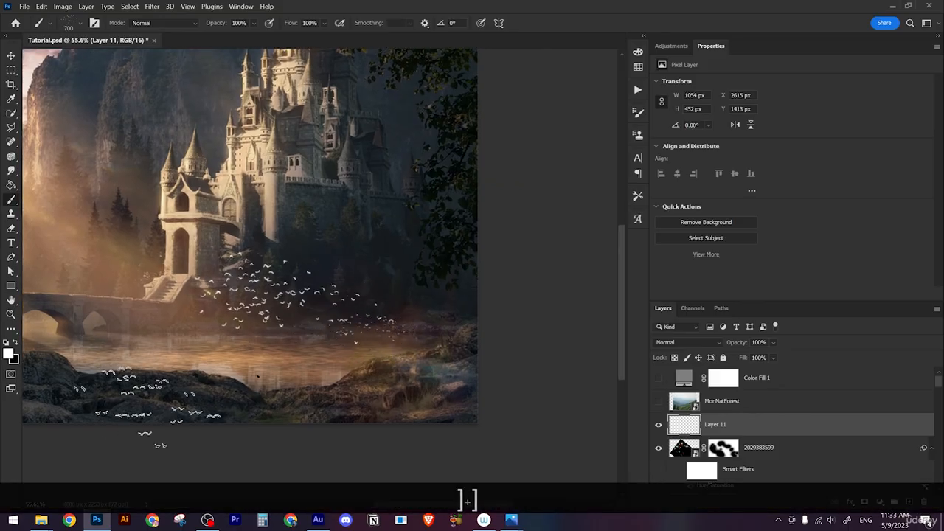
pyautogui.press('space')
pyautogui.moveTo(355, 290); pyautogui.dragTo(422, 297)
pyautogui.hotkey('ctrl', 'z')
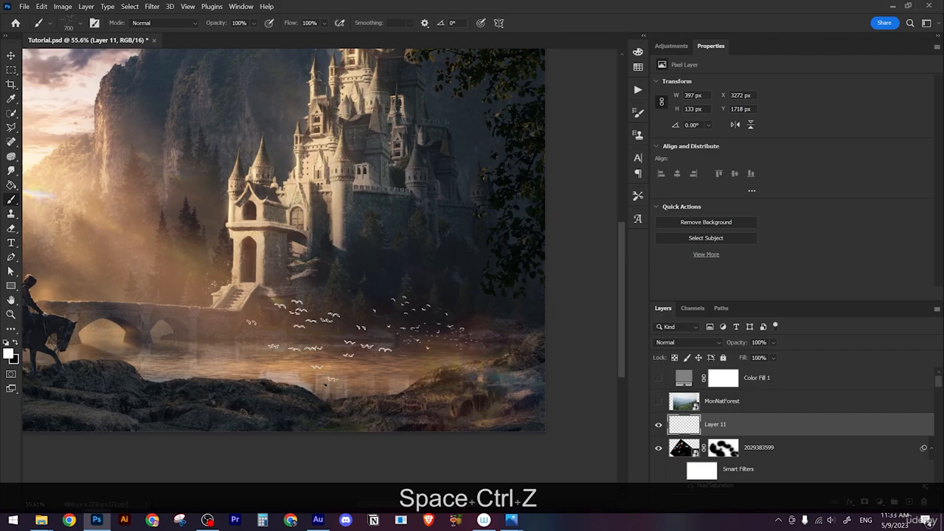
pyautogui.press('space')
pyautogui.hotkey('ctrl', 'z')
# Step: Paint more birds across the water below the palace, reducing the birds 003 brush from 700 px
pyautogui.moveTo(466, 341)
pyautogui.mouseDown()
pyautogui.moveTo(442, 332)
pyautogui.moveTo(358, 358)
pyautogui.mouseUp()
pyautogui.press('z')
pyautogui.moveTo(451, 300)
pyautogui.mouseDown()
pyautogui.moveTo(384, 271)
pyautogui.moveTo(423, 323)
pyautogui.mouseUp()
pyautogui.press('[')
pyautogui.press('[')
pyautogui.press('[')
pyautogui.press('[')
pyautogui.press('[')
pyautogui.press('[')
pyautogui.press('[')
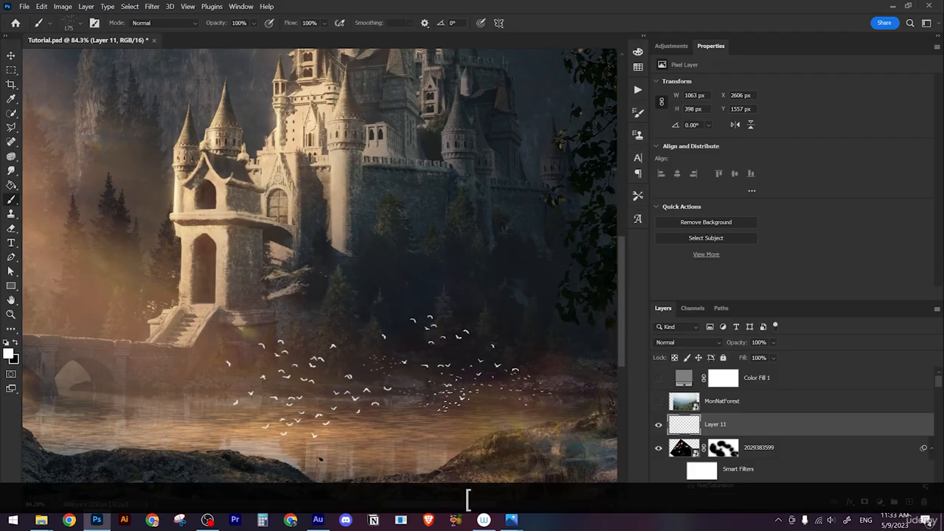
pyautogui.press('z')
pyautogui.moveTo(362, 313)
pyautogui.mouseDown()
pyautogui.moveTo(301, 289)
pyautogui.moveTo(460, 396)
pyautogui.mouseUp()
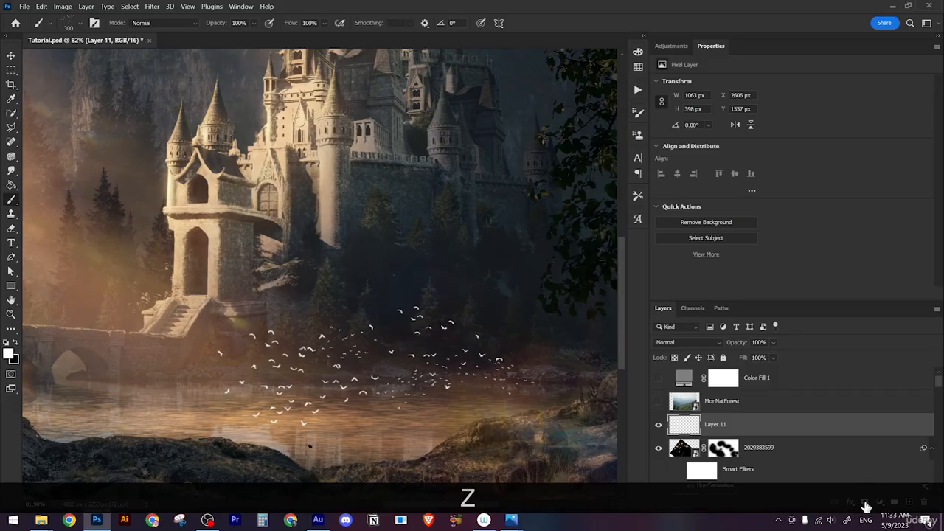
# Step: Add a mask to the bird layer and hide the birds in front of the dark trees with a 125 px Hard Round eraser
pyautogui.click(866, 503)
pyautogui.press('e')
pyautogui.press('x')
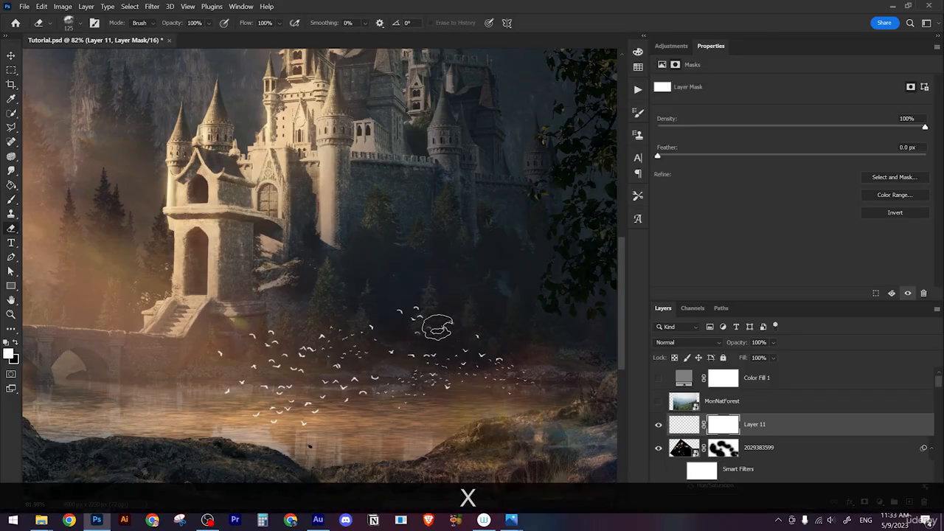
pyautogui.rightClick(453, 324)
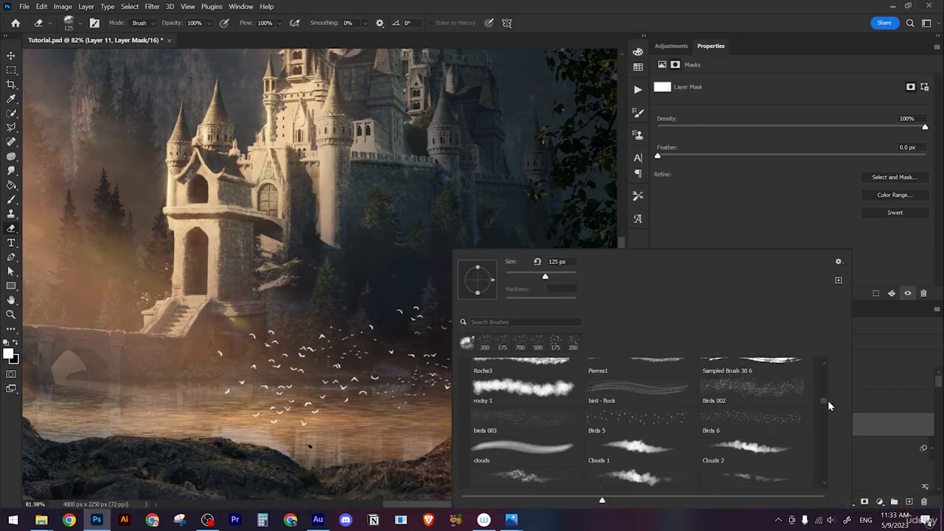
pyautogui.moveTo(824, 400); pyautogui.dragTo(825, 367)
pyautogui.click(465, 366)
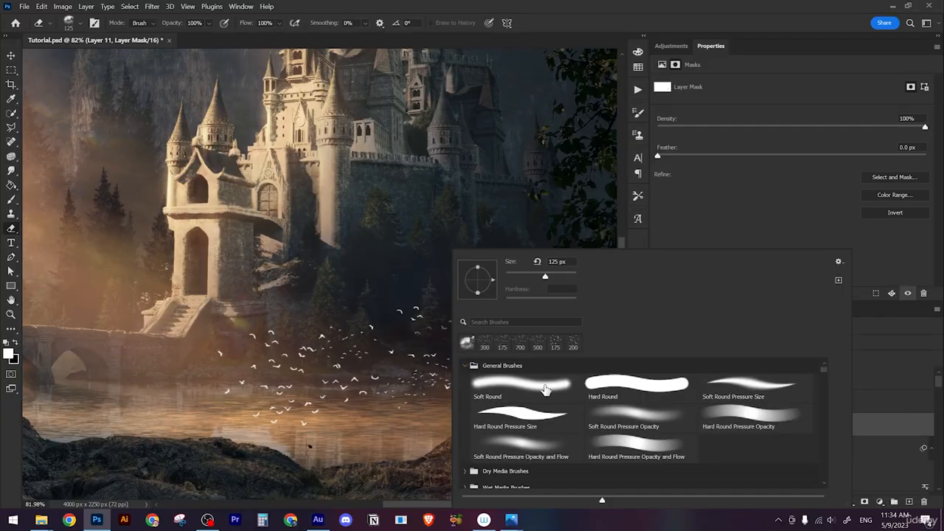
pyautogui.doubleClick(607, 390)
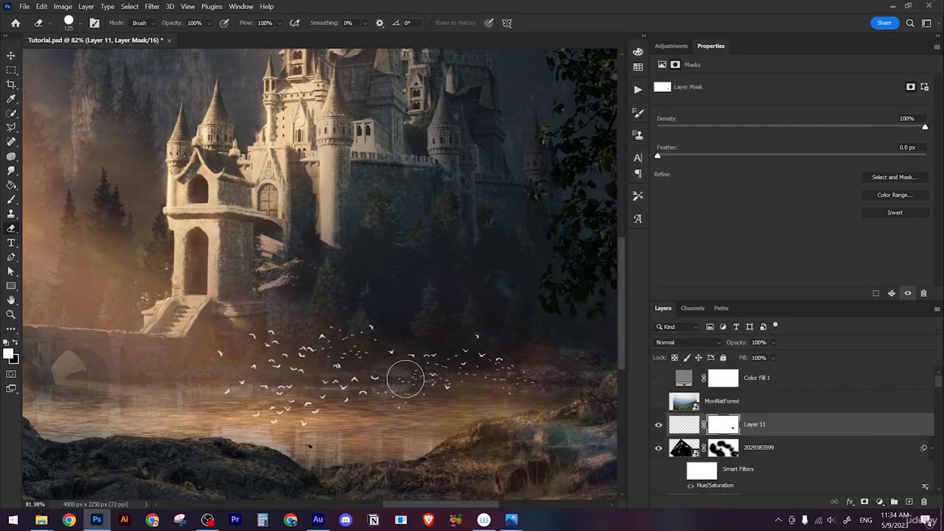
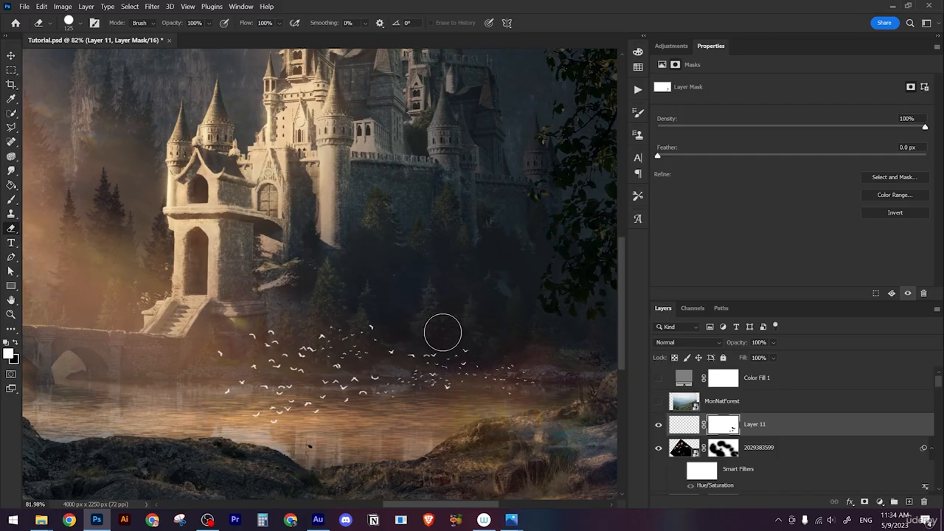
pyautogui.press('F3')
pyautogui.moveTo(518, 362)
pyautogui.mouseDown()
pyautogui.moveTo(313, 371)
pyautogui.moveTo(187, 314)
pyautogui.mouseUp()
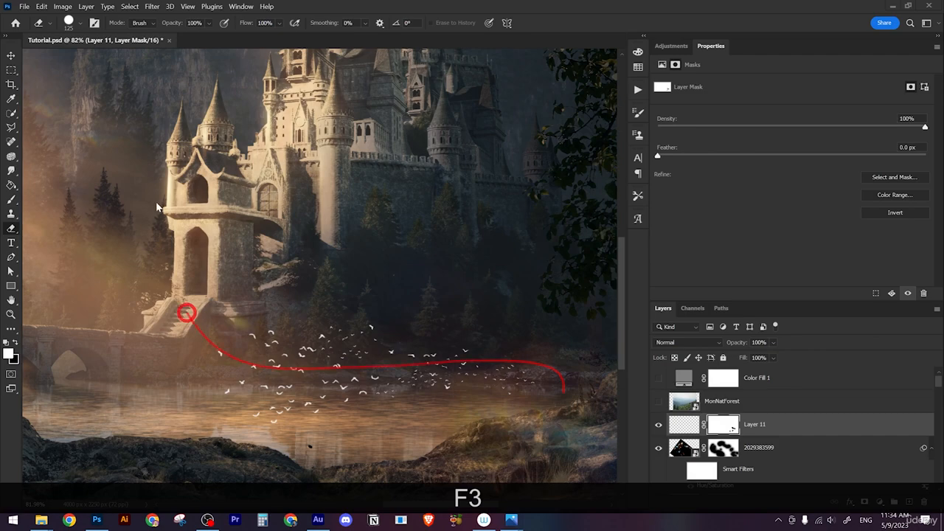
pyautogui.press('Escape')
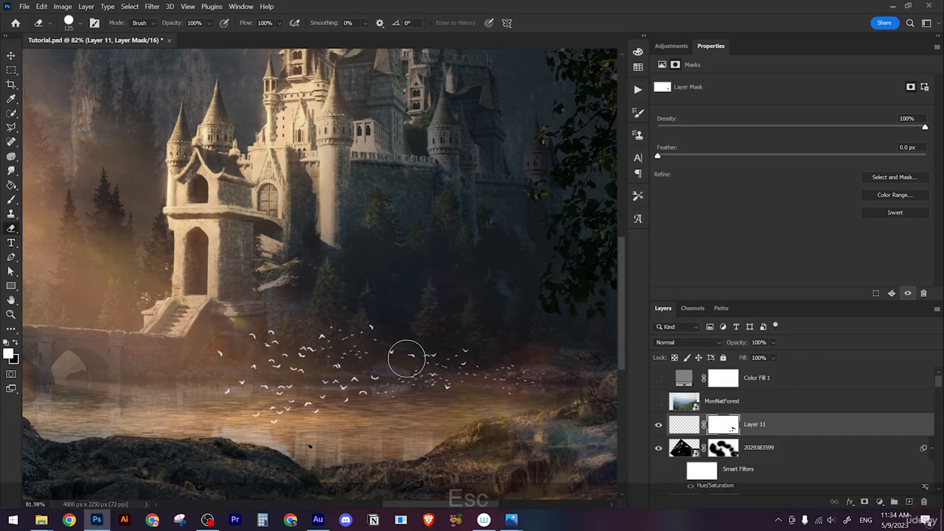
# Step: Switch back to the birds 003 brush and target the bird layer's image instead of its mask
pyautogui.press('b')
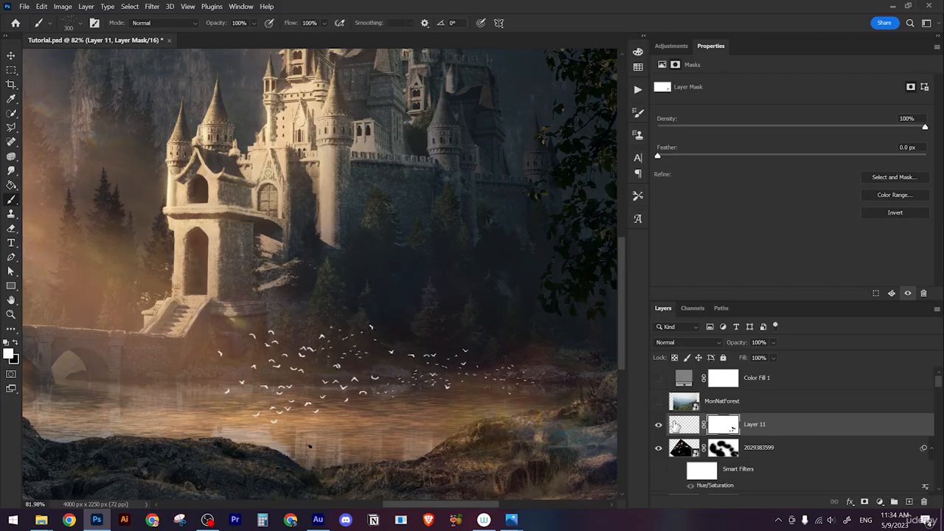
pyautogui.click(676, 426)
pyautogui.hotkey('ctrl', 'z')
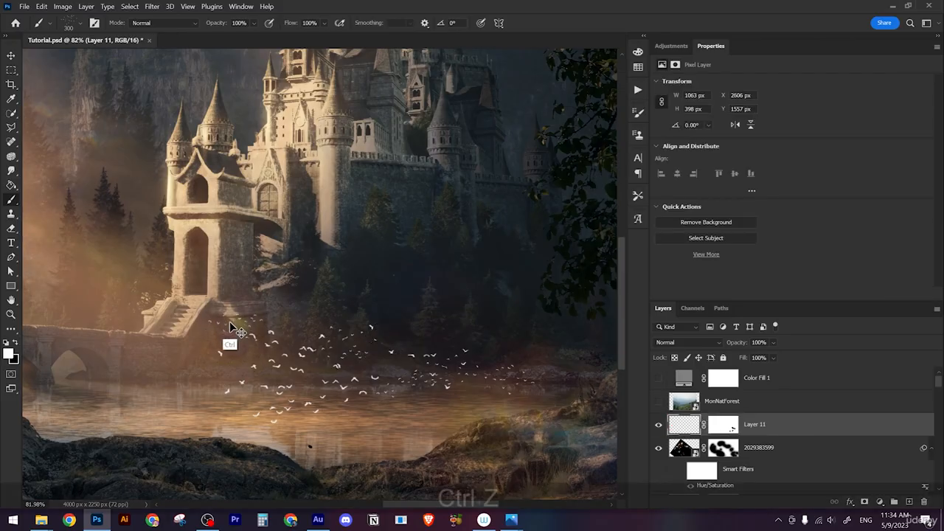
# Step: Try stamping birds between the palace stairs and the flock with the brush at 500 px, and undo them
pyautogui.press(']')
pyautogui.press(']')
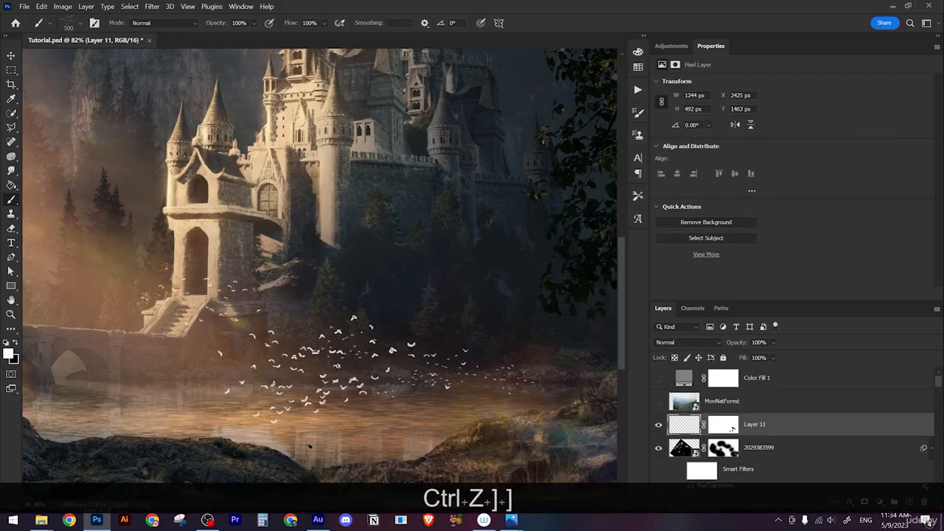
pyautogui.press('z')
pyautogui.moveTo(341, 355)
pyautogui.mouseDown()
pyautogui.moveTo(270, 330)
pyautogui.moveTo(330, 360)
pyautogui.mouseUp()
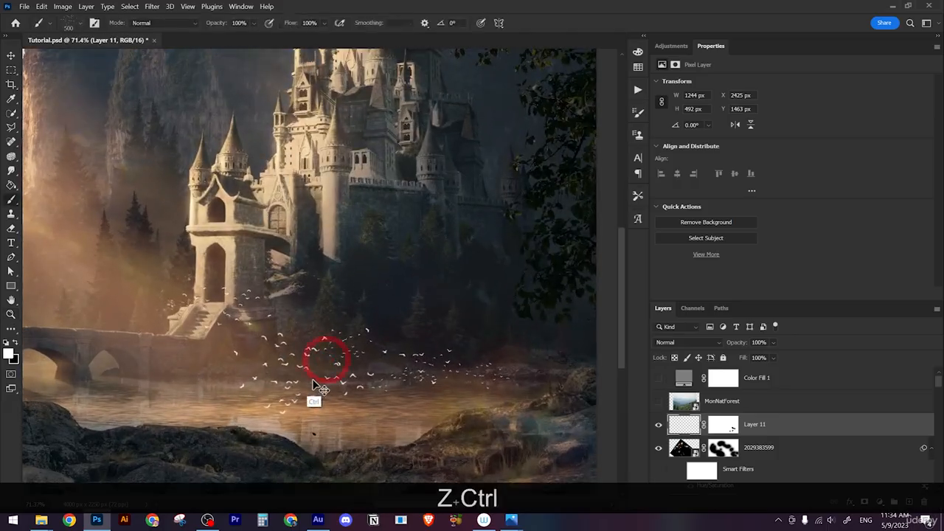
pyautogui.hotkey('ctrl', 'z')
# Step: Enlarge the bird brush to 800 px and stamp nearer birds over the water beside the palace stairs, redoing the stamp once
pyautogui.press(']')
pyautogui.press(']')
pyautogui.press(']')
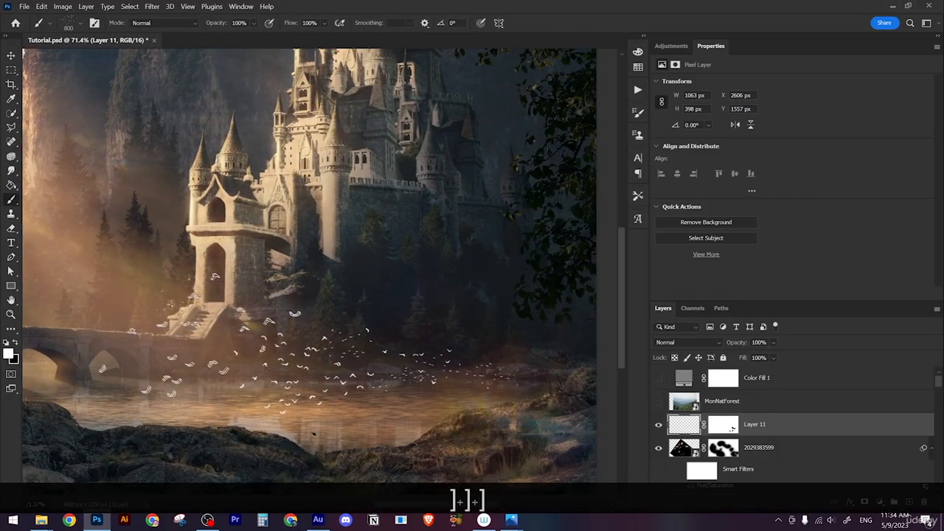
pyautogui.click(230, 357)
pyautogui.press('z')
pyautogui.moveTo(352, 360)
pyautogui.mouseDown()
pyautogui.moveTo(297, 352)
pyautogui.moveTo(331, 377)
pyautogui.moveTo(408, 396)
pyautogui.mouseUp()
pyautogui.hotkey('ctrl', 'z')
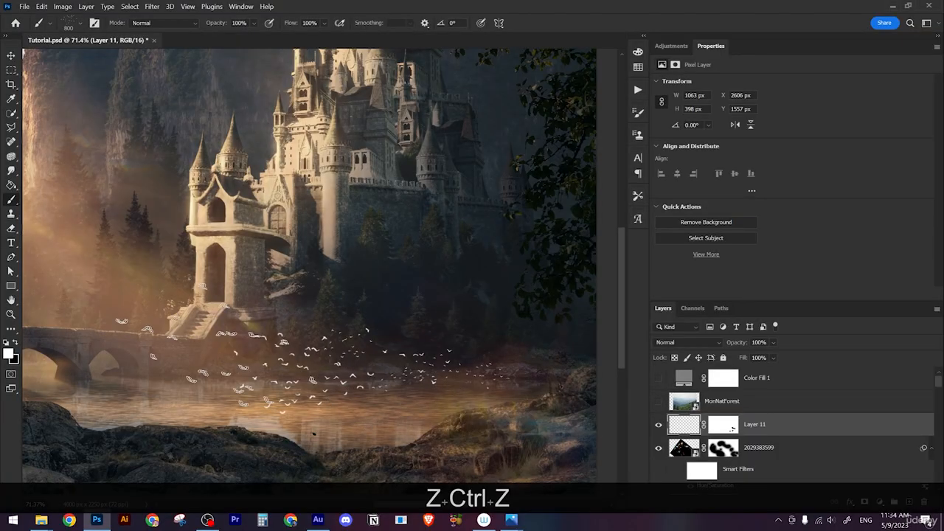
pyautogui.click(240, 356)
pyautogui.press('b')
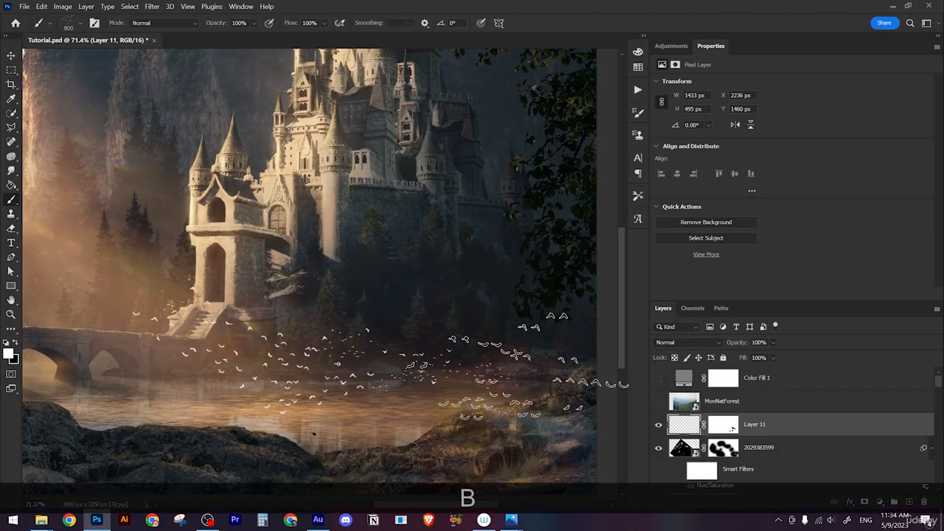
# Step: Target the river bird layer's mask and hide surplus birds over the water using black with a 100 px Hard Round brush
pyautogui.click(723, 424)
pyautogui.rightClick(407, 370)
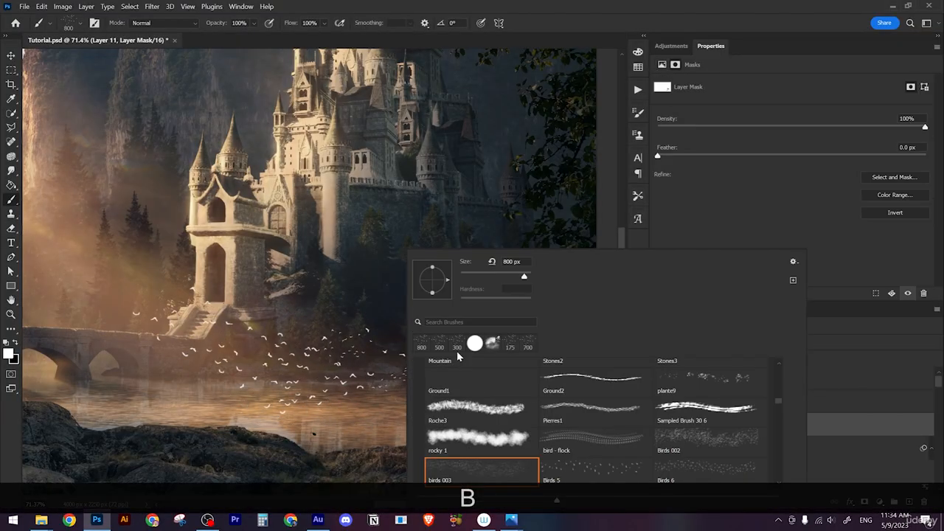
pyautogui.click(474, 342)
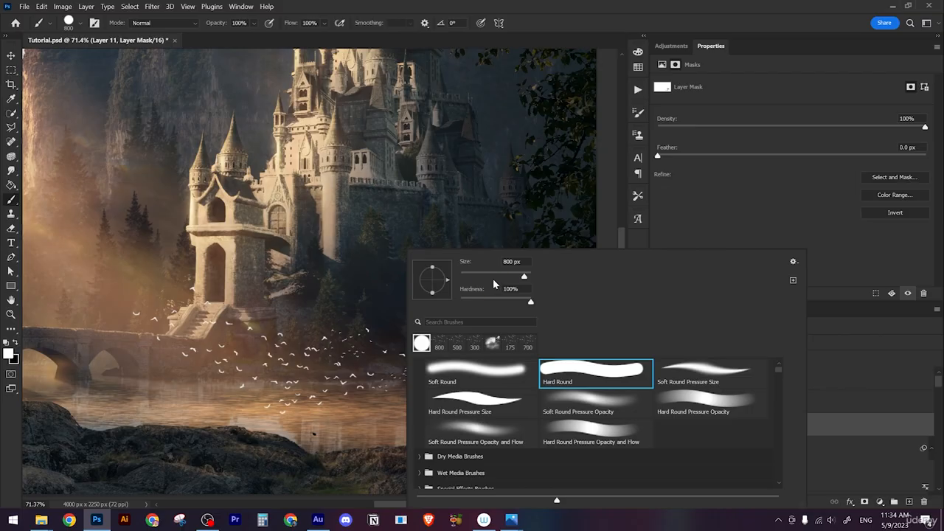
pyautogui.write('100')
pyautogui.press('Return')
pyautogui.press('x')
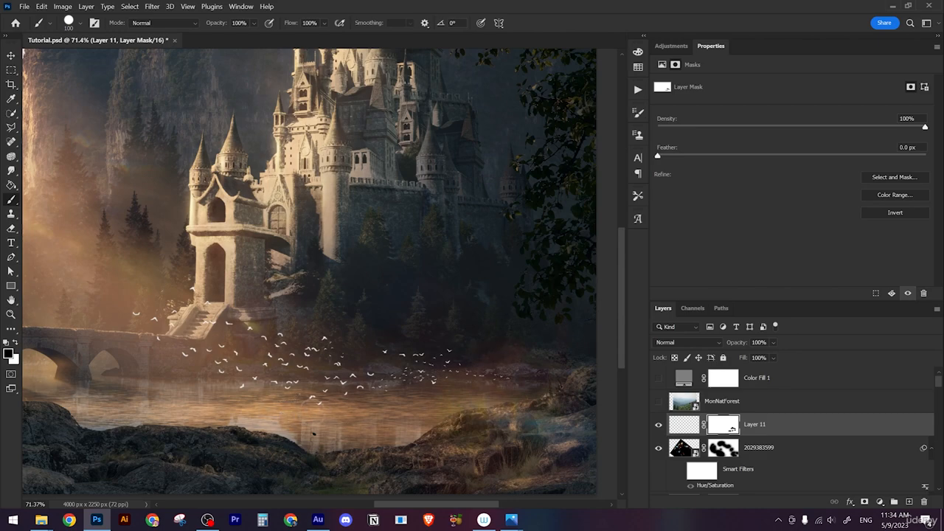
pyautogui.press('space')
pyautogui.moveTo(305, 371); pyautogui.dragTo(349, 371)
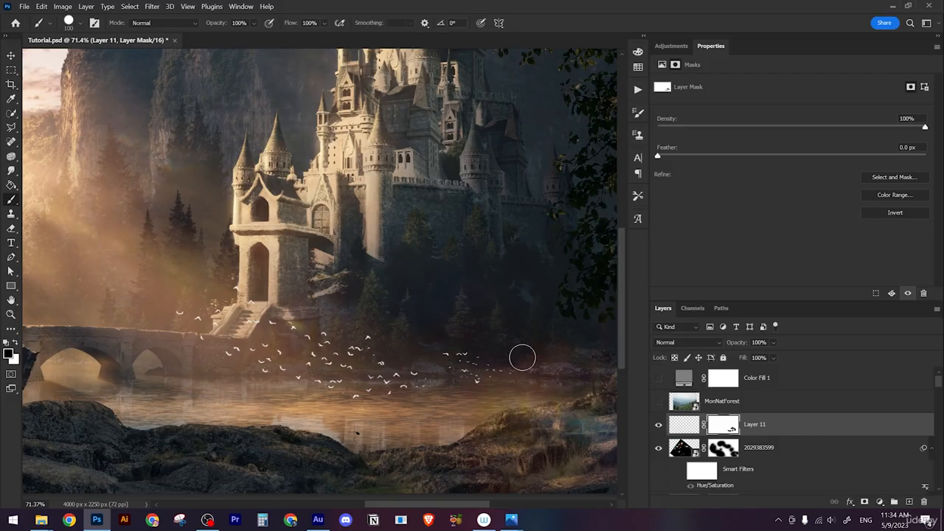
# Step: Refine the river flock's mask, switching between white and black to thin out the birds near the palace stairs and far bank
pyautogui.press('z')
pyautogui.moveTo(515, 308); pyautogui.dragTo(493, 307)
pyautogui.press('x')
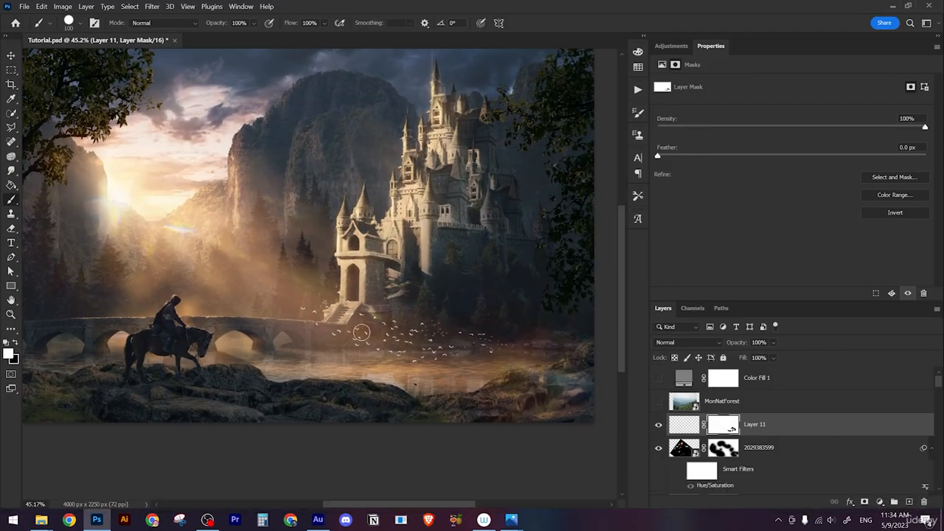
pyautogui.press('x')
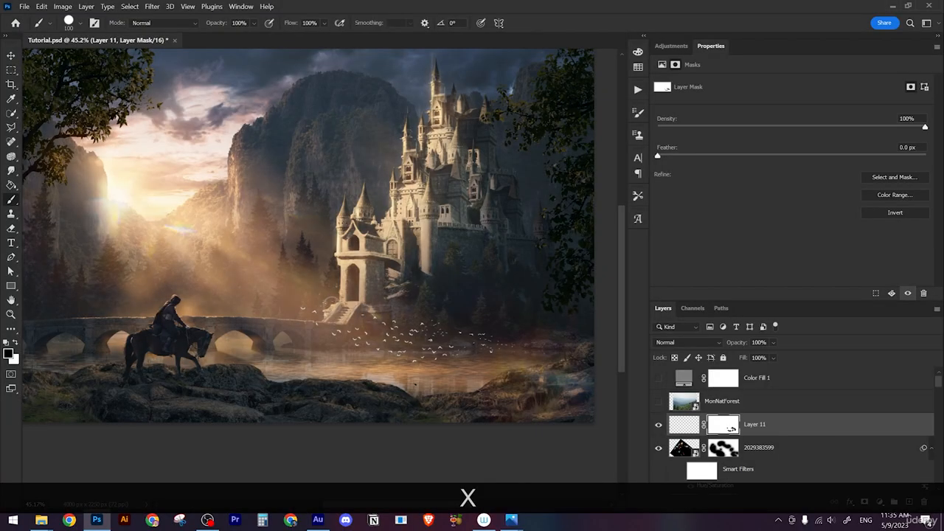
pyautogui.press('z')
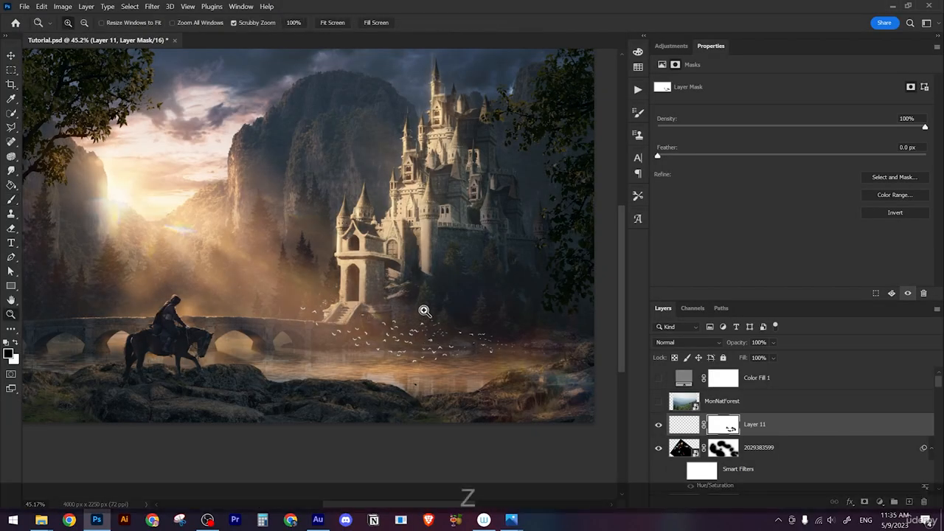
pyautogui.moveTo(424, 312); pyautogui.dragTo(491, 347)
pyautogui.press('z')
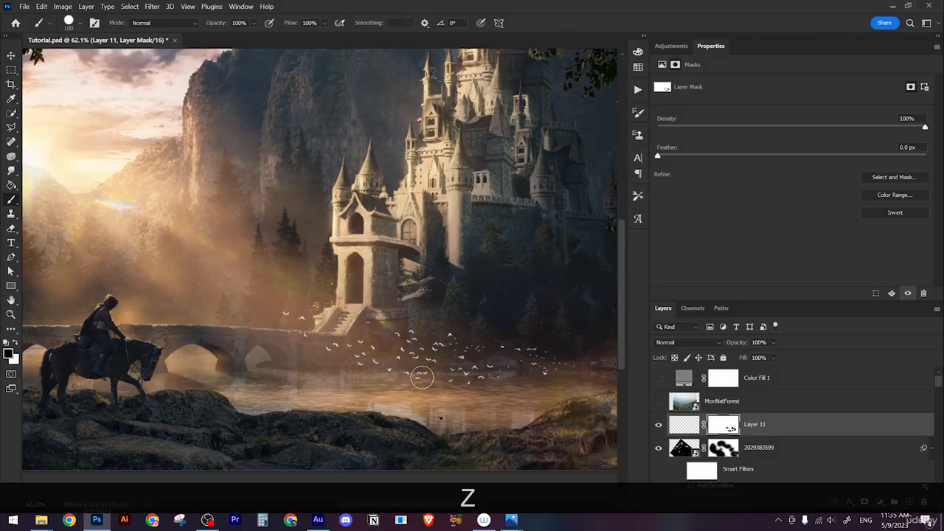
# Step: Move the river bird flock further right over the water and rotate it by about -4.6°
pyautogui.press('z')
pyautogui.moveTo(415, 362)
pyautogui.mouseDown()
pyautogui.moveTo(384, 361)
pyautogui.moveTo(396, 376)
pyautogui.moveTo(414, 372)
pyautogui.mouseUp()
pyautogui.press('z')
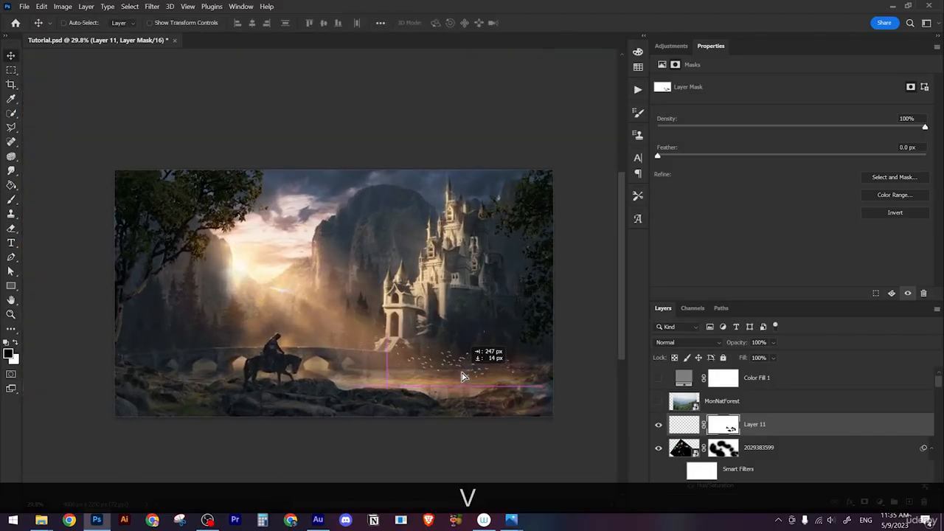
pyautogui.moveTo(541, 361); pyautogui.dragTo(574, 355)
pyautogui.hotkey('ctrl', 't')
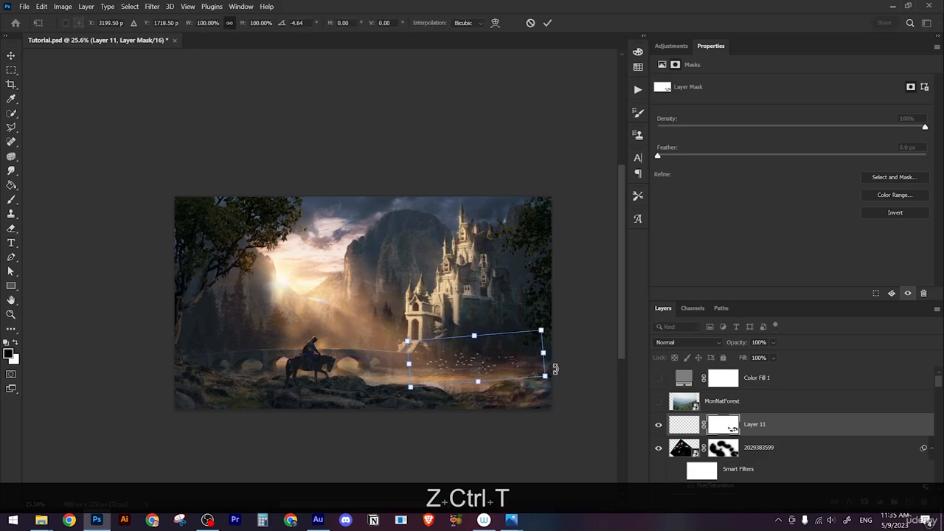
pyautogui.press('Return')
# Step: Create a new layer for sky birds and set the bird brush to 168 px with a muted colour sampled from the image
pyautogui.keyDown('alt'); pyautogui.scroll(2, 546, 375); pyautogui.keyUp('alt')
pyautogui.press('space')
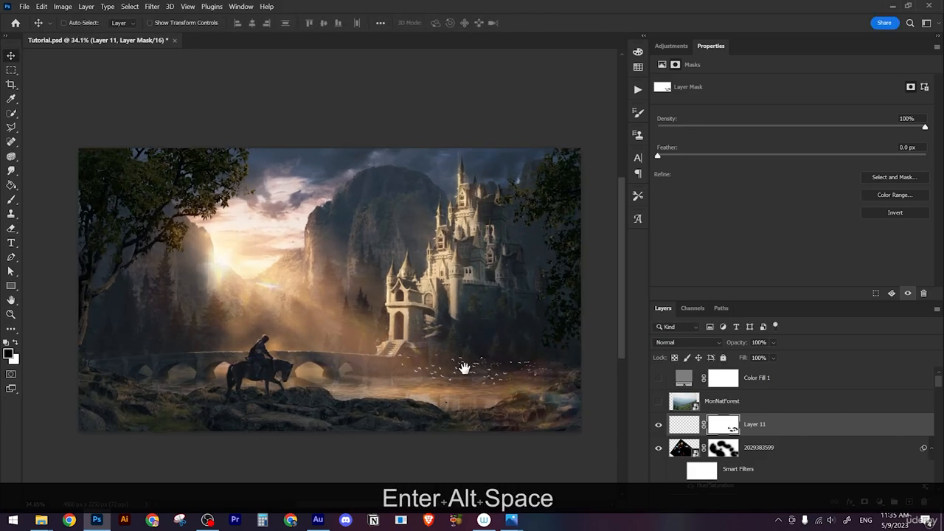
pyautogui.keyDown('alt'); pyautogui.scroll(8, 219, 288); pyautogui.keyUp('alt')
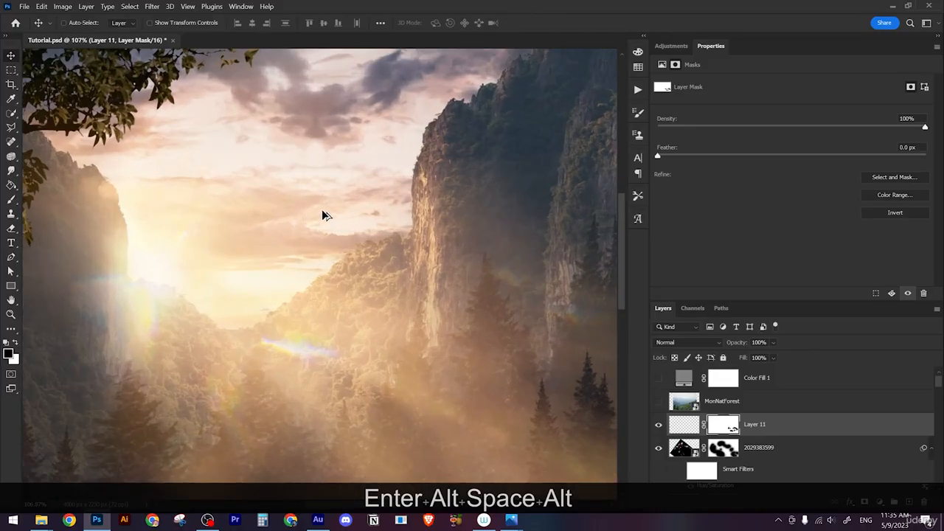
pyautogui.press('b')
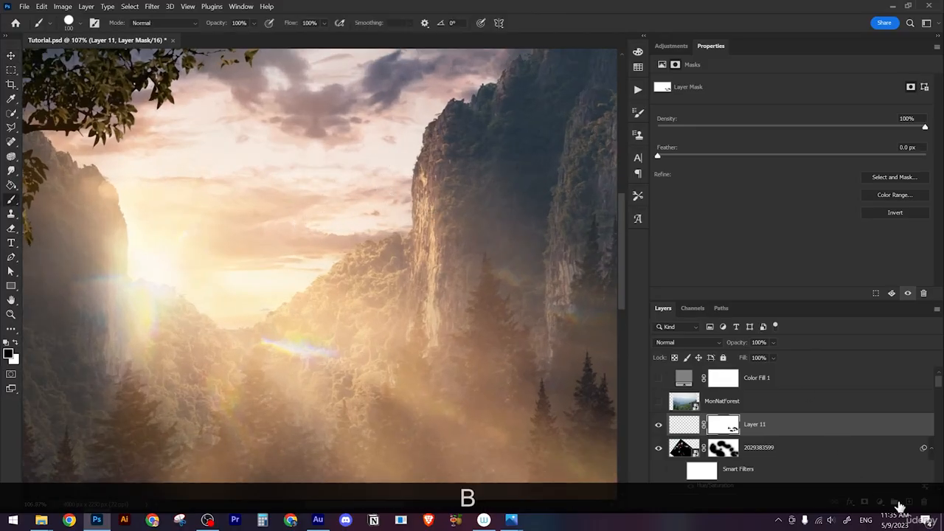
pyautogui.click(897, 502)
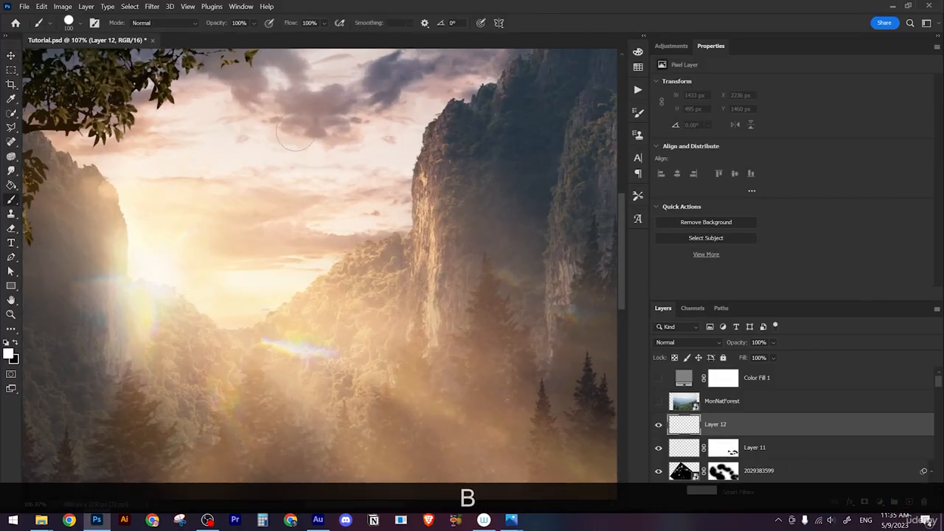
pyautogui.rightClick(354, 164)
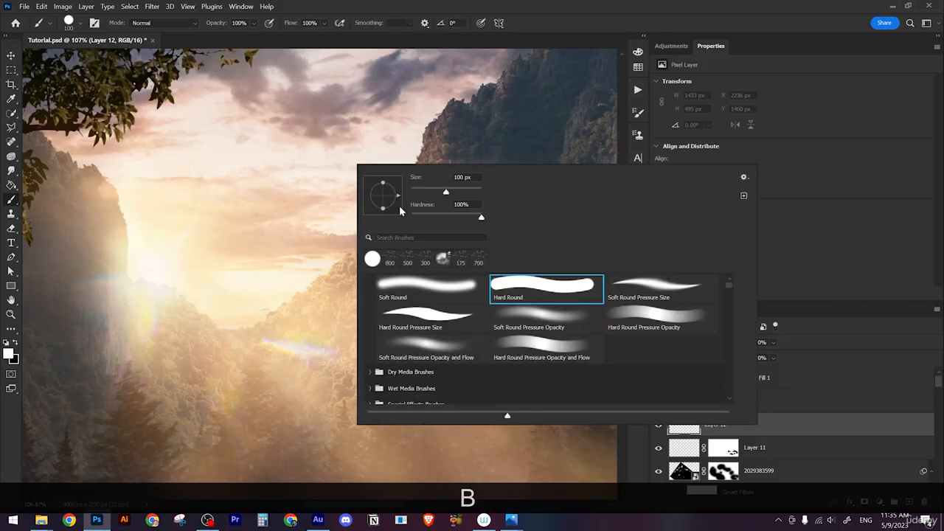
pyautogui.click(390, 260)
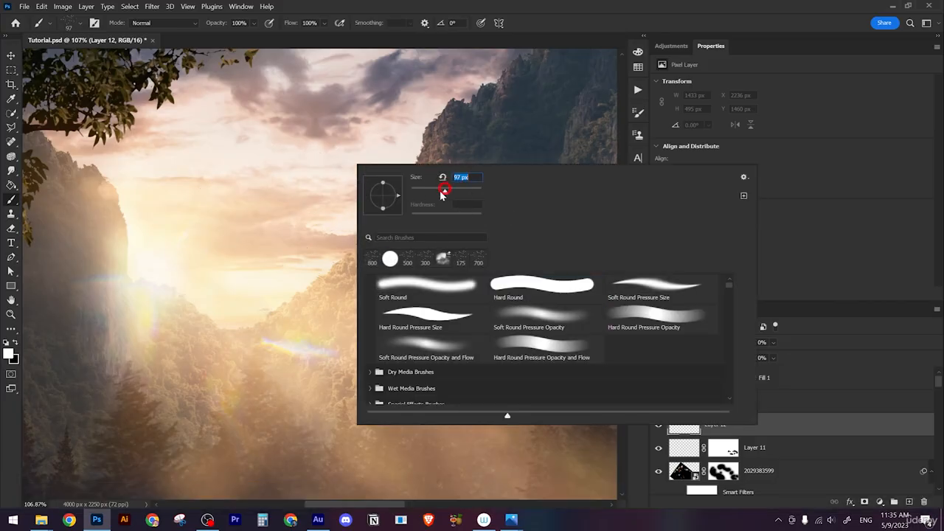
pyautogui.moveTo(451, 190); pyautogui.dragTo(459, 192)
pyautogui.press('alt')
pyautogui.keyDown('alt'); pyautogui.click(461, 137); pyautogui.keyUp('alt')
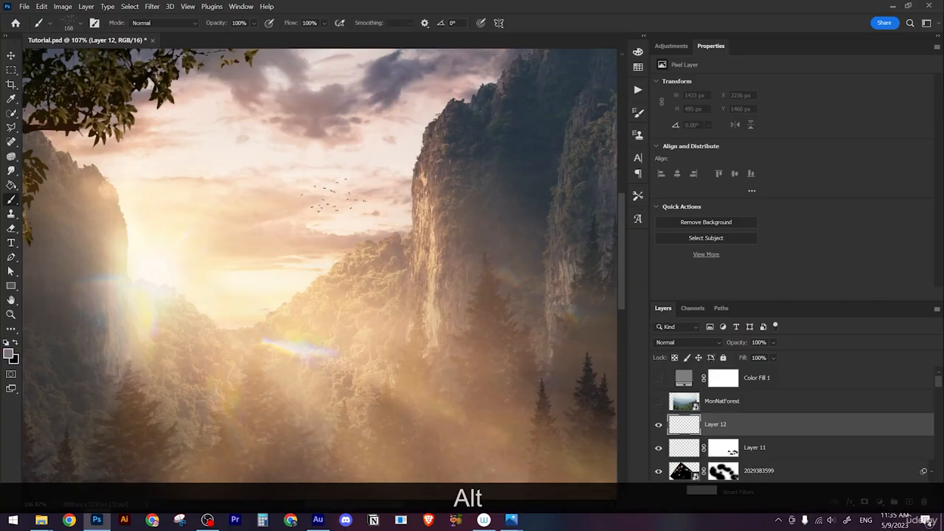
# Step: Enlarge the bird brush to 250 px and try stamping birds in the sky above the valley, undoing the stamps
pyautogui.press(']')
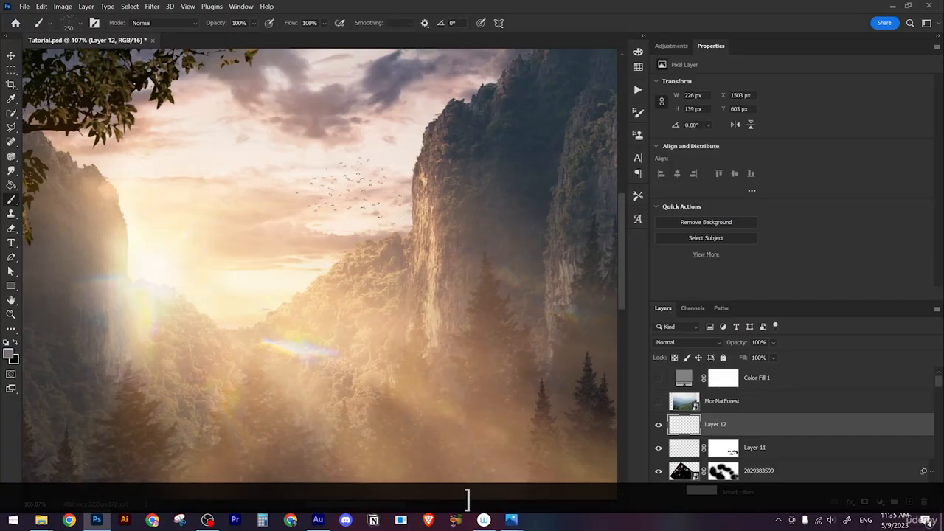
pyautogui.scroll(-5, 402, 332)
pyautogui.scroll(5, 402, 337)
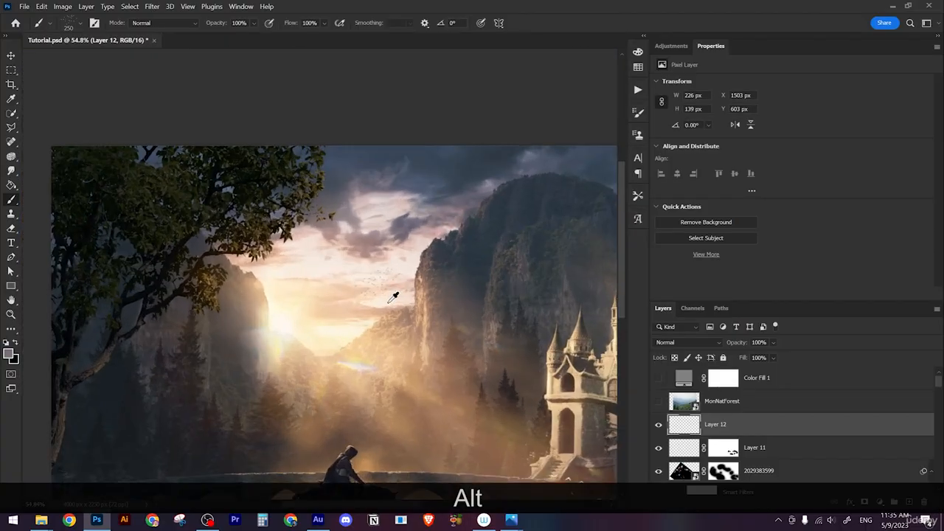
pyautogui.hotkey('ctrl', 'alt', 'z')
pyautogui.click(344, 281)
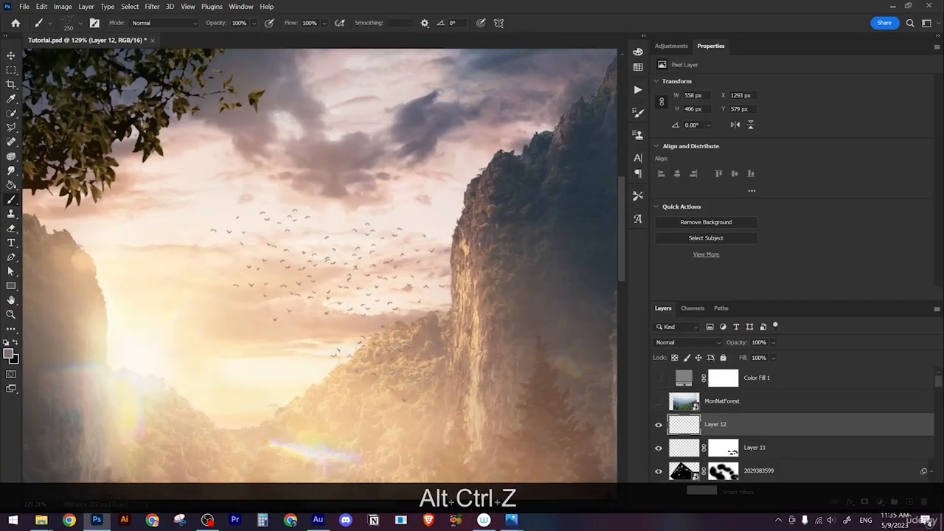
pyautogui.hotkey('ctrl', 'z')
pyautogui.click(339, 278)
pyautogui.hotkey('ctrl', 'z')
pyautogui.hotkey('ctrl', 'z')
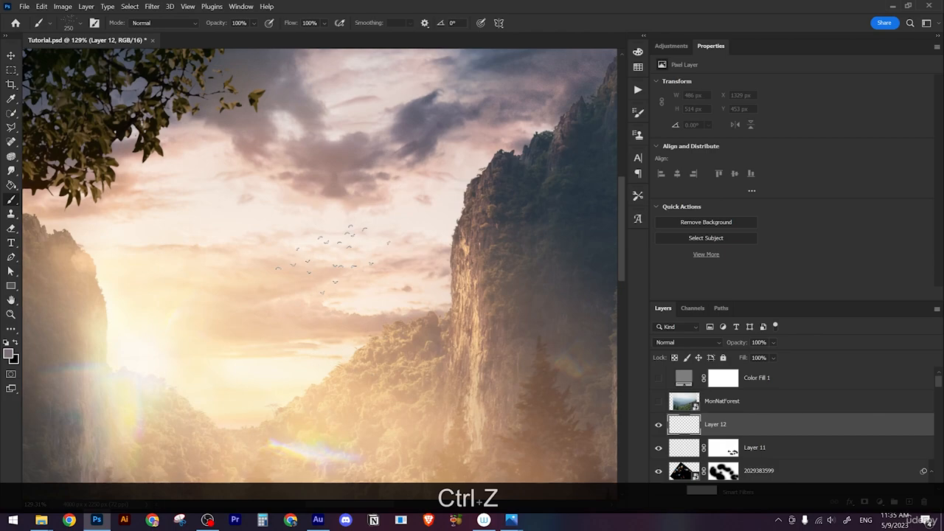
# Step: Stamp a small flock of birds in the bright sky beside the tall cliff, undoing and redoing the stamp once
pyautogui.click(335, 251)
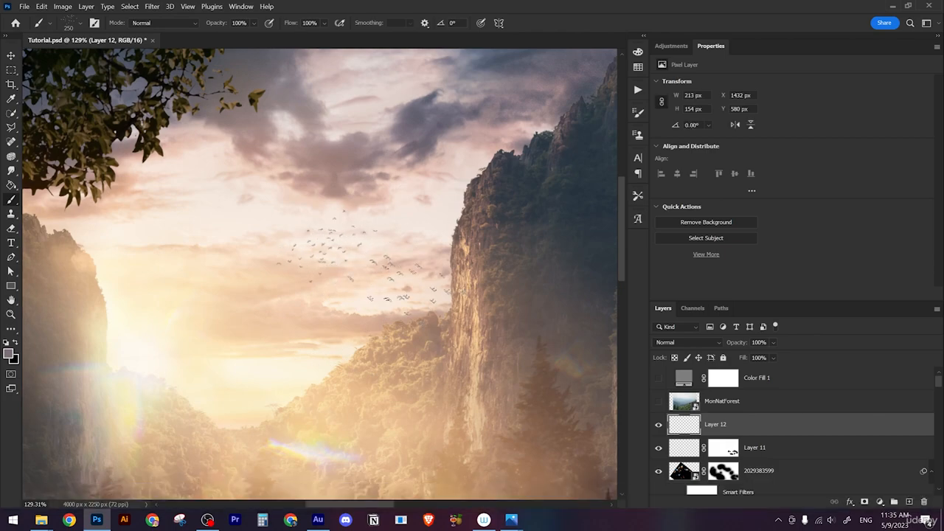
pyautogui.moveTo(459, 249); pyautogui.dragTo(438, 246)
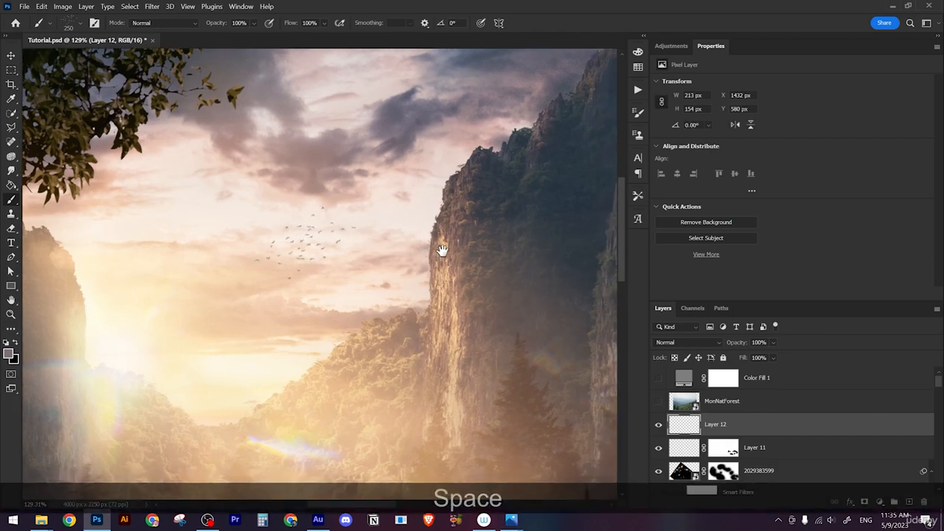
pyautogui.hotkey('ctrl', 'z')
pyautogui.click(301, 262)
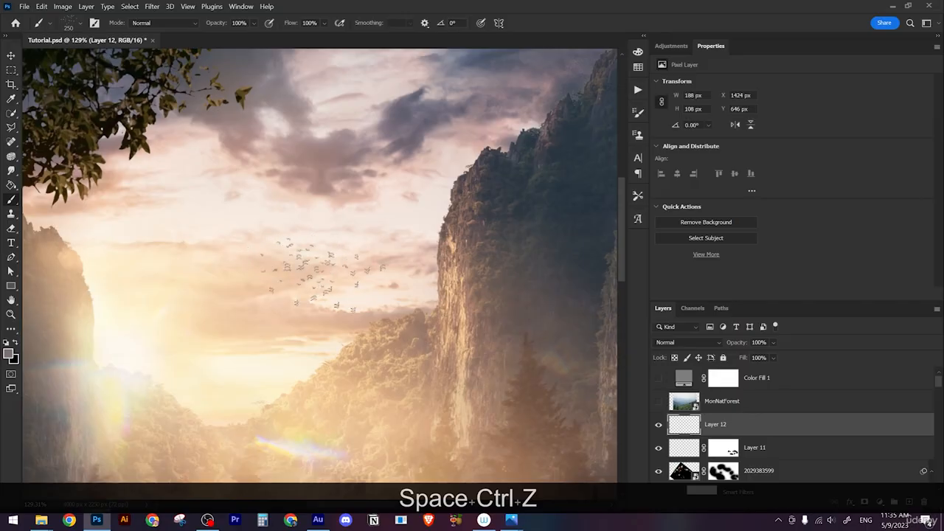
# Step: Add a mask to the sky bird layer and reduce the brush size to 100 px
pyautogui.press('z')
pyautogui.moveTo(332, 282)
pyautogui.mouseDown()
pyautogui.moveTo(279, 271)
pyautogui.moveTo(327, 291)
pyautogui.mouseUp()
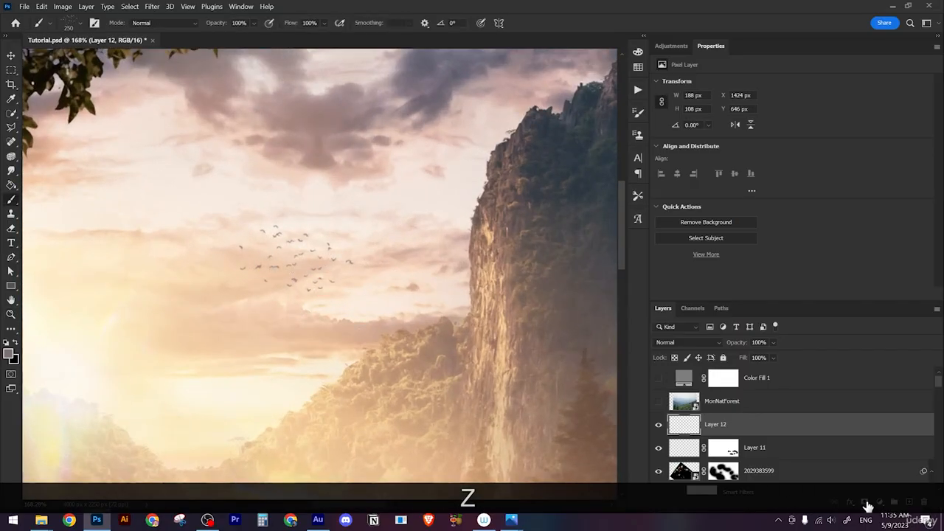
pyautogui.click(867, 504)
pyautogui.press('b')
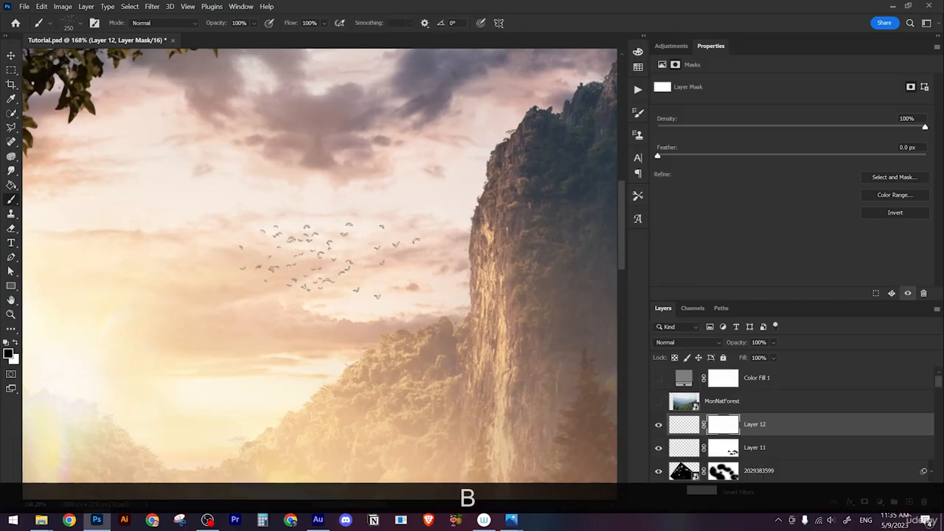
pyautogui.press('[')
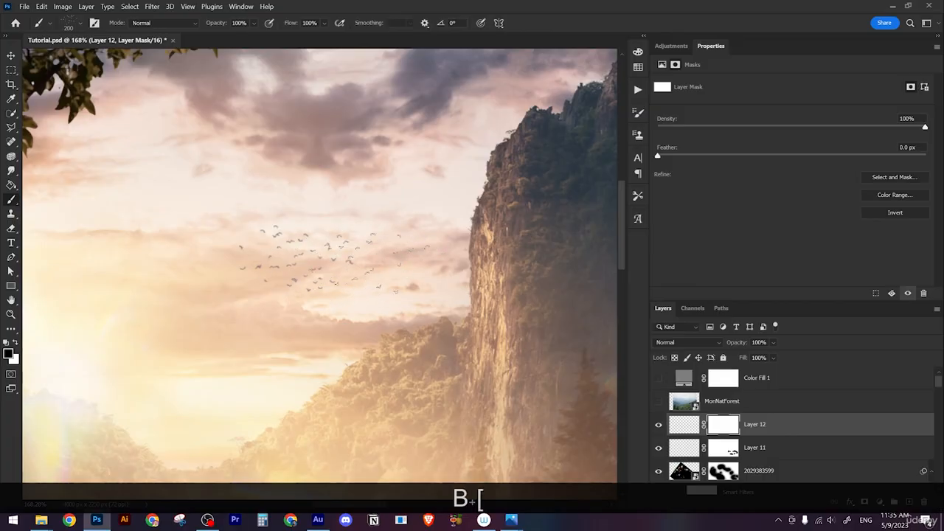
pyautogui.press('[')
pyautogui.press('[')
pyautogui.press('[')
# Step: Switch to the Hard Round brush at 56 px for painting on the sky bird layer's mask
pyautogui.rightClick(405, 290)
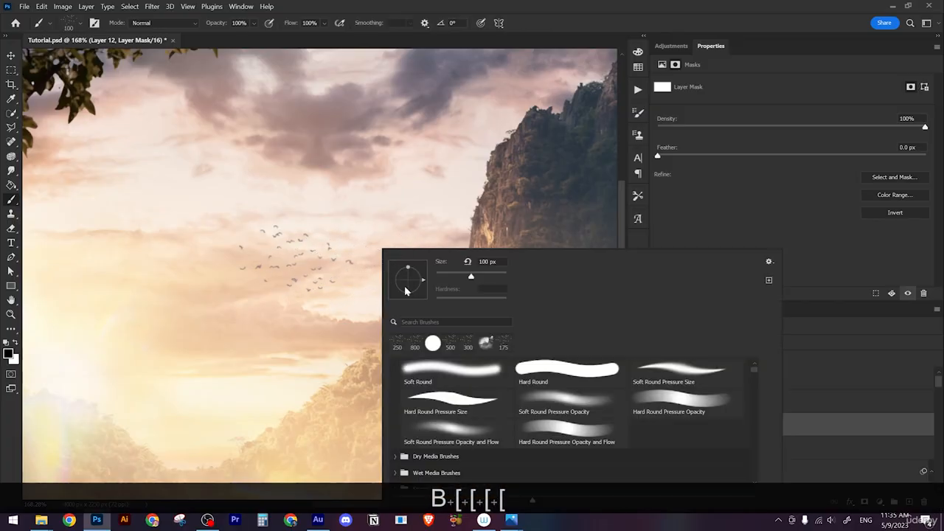
pyautogui.click(533, 381)
pyautogui.press('z')
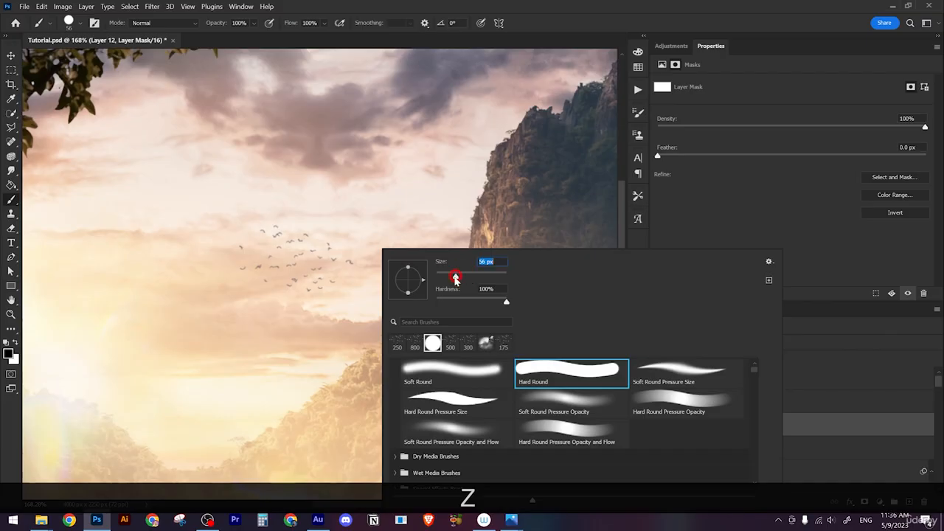
pyautogui.click(382, 225)
pyautogui.click(492, 211)
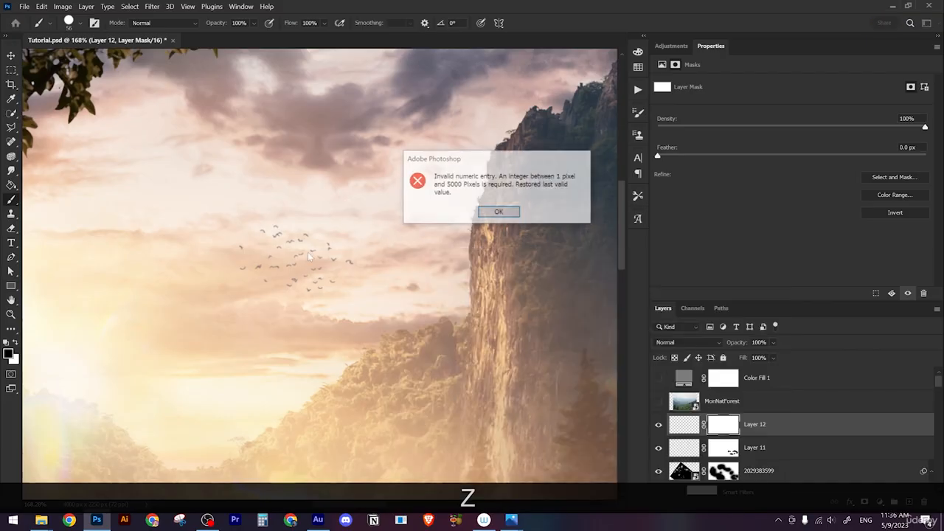
pyautogui.click(499, 211)
# Step: Hide birds in the right part of the sky flock with black on its mask, and restore some of them with white
pyautogui.hotkey('ctrl', 'z')
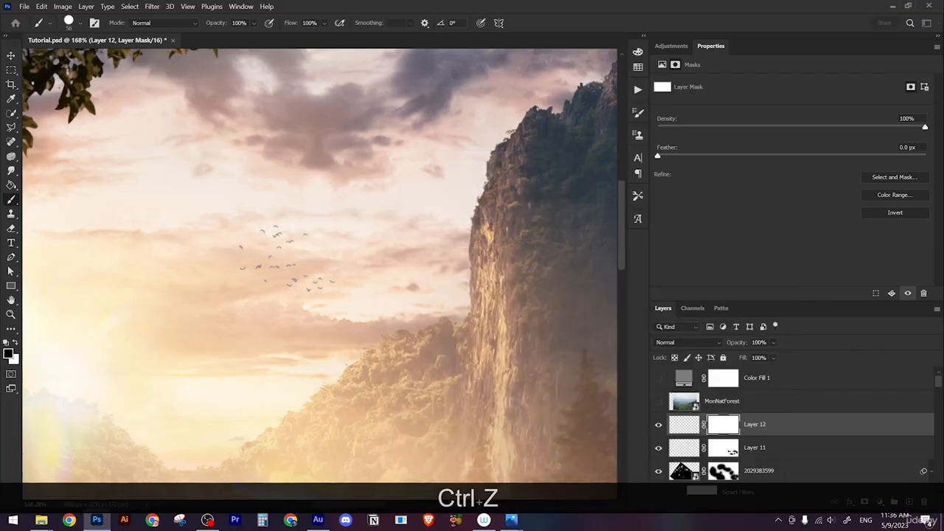
pyautogui.hotkey('ctrl', 'z')
pyautogui.click(490, 210)
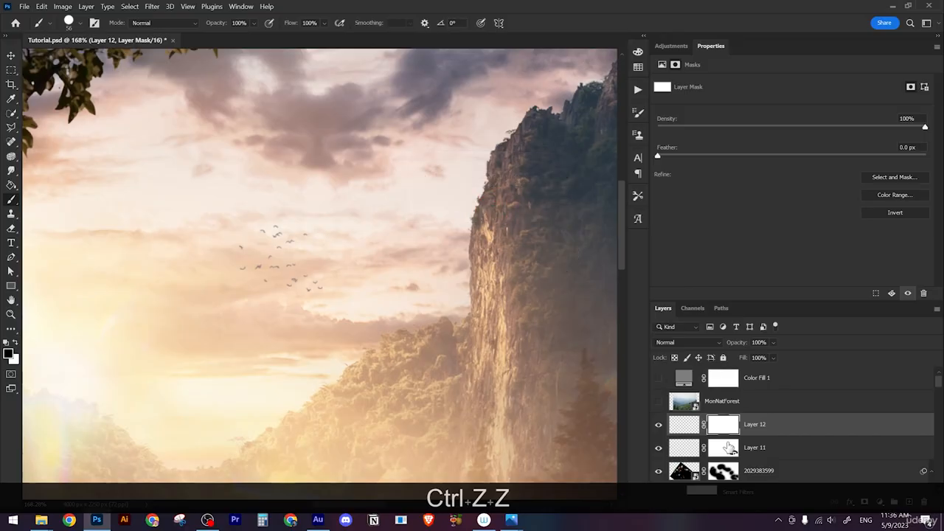
pyautogui.press('x')
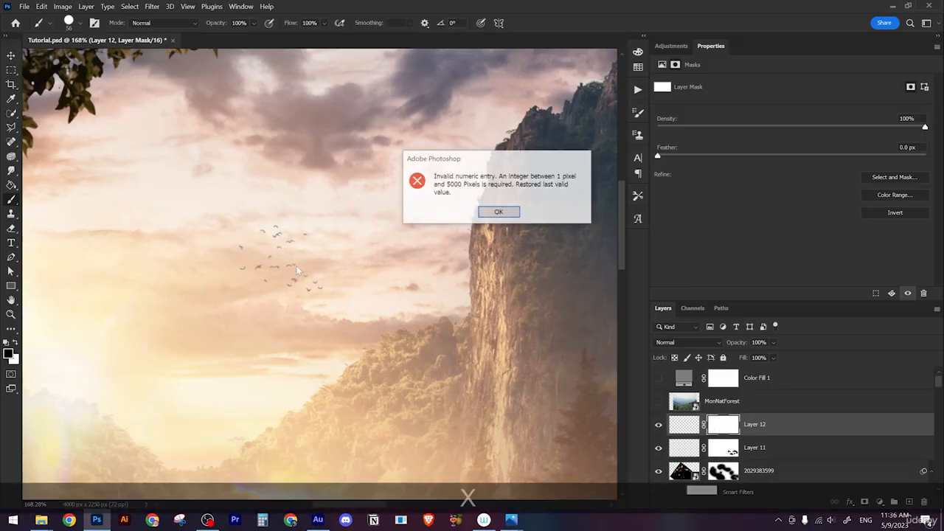
pyautogui.click(498, 212)
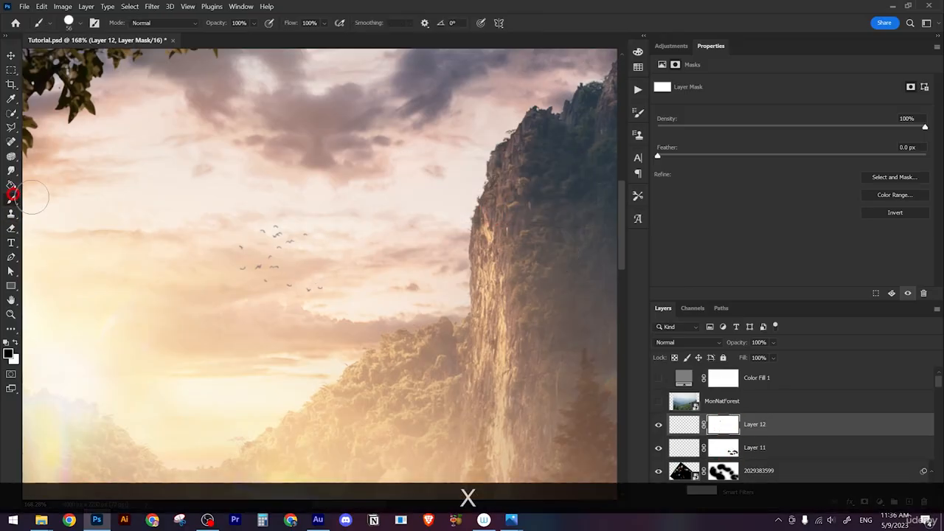
pyautogui.press('x')
pyautogui.moveTo(320, 264); pyautogui.dragTo(289, 257)
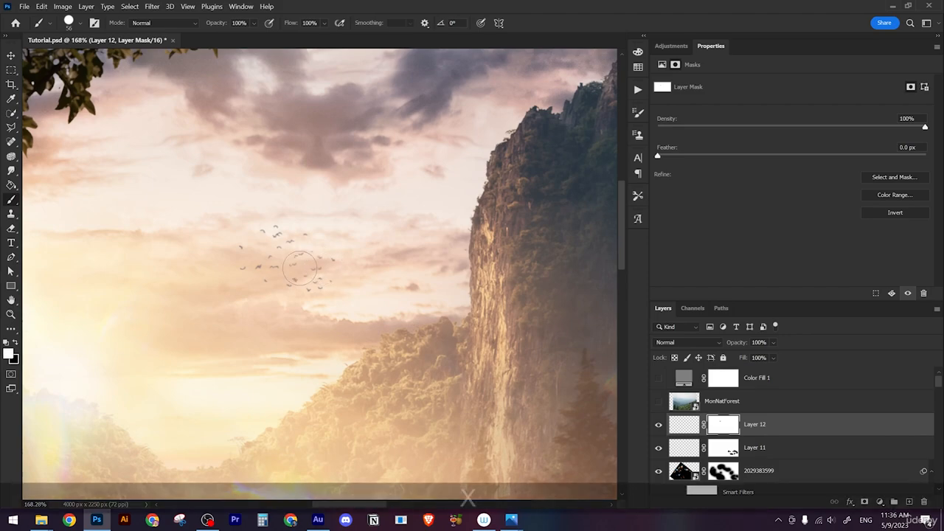
# Step: Hide more of the sky flock with black on its mask, and adjust the flock beside the cliff with Free Transform
pyautogui.press('z')
pyautogui.click(321, 241)
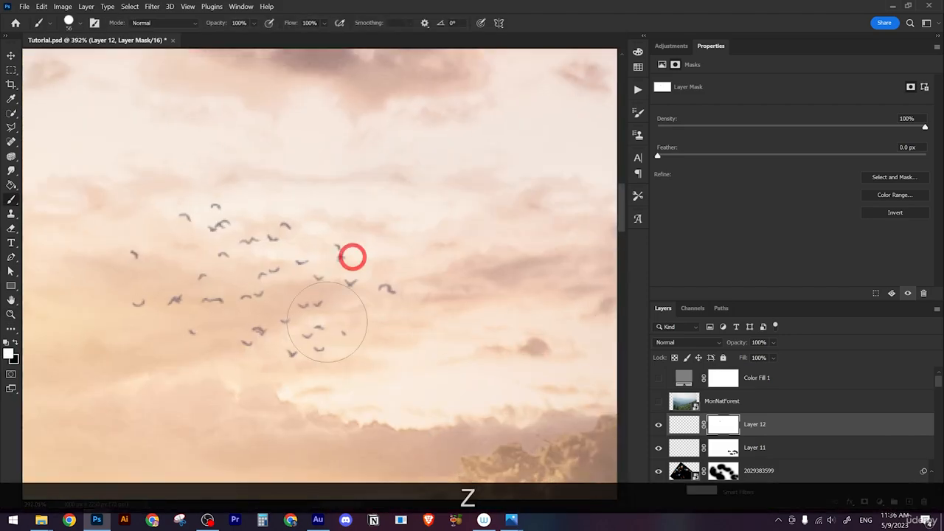
pyautogui.press('x')
pyautogui.moveTo(249, 359)
pyautogui.mouseDown()
pyautogui.moveTo(274, 211)
pyautogui.moveTo(200, 202)
pyautogui.moveTo(222, 201)
pyautogui.mouseUp()
pyautogui.press('z')
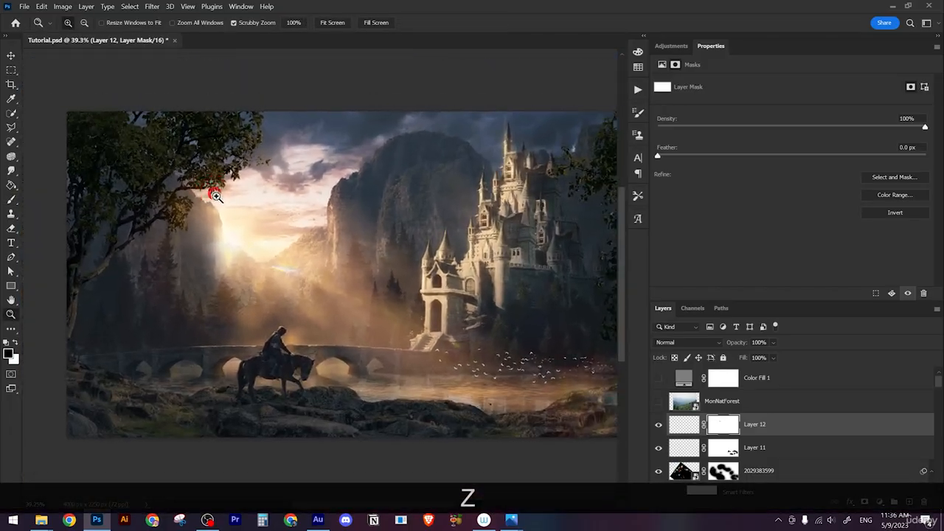
pyautogui.hotkey('ctrl', 't')
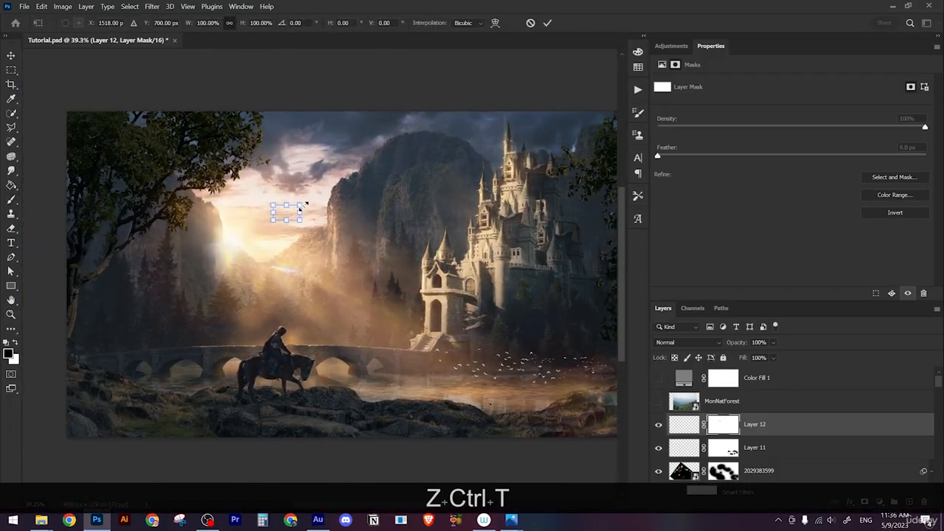
pyautogui.press('Return')
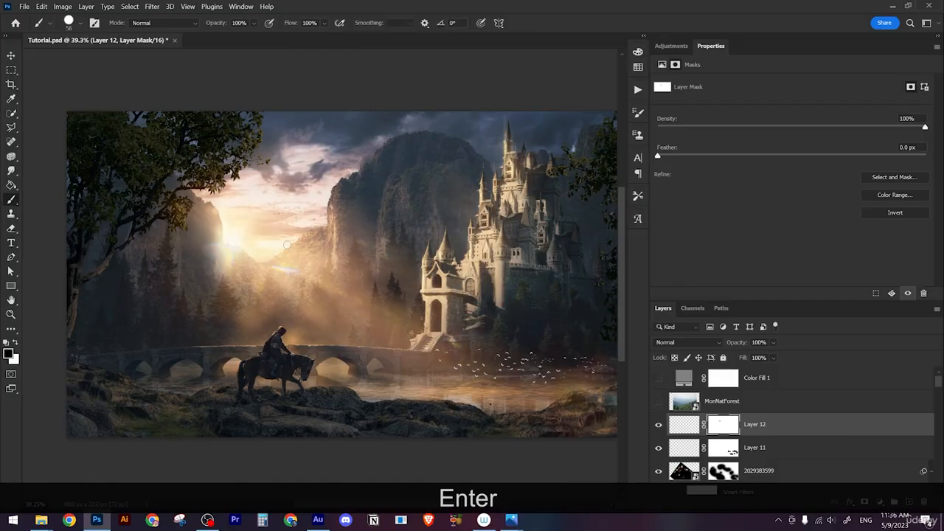
# Step: Examine the whole composite at different magnifications to judge the birds and the overall lighting
pyautogui.scroll(1, 287, 244)
pyautogui.scroll(-2, 310, 251)
pyautogui.scroll(-1, 380, 304)
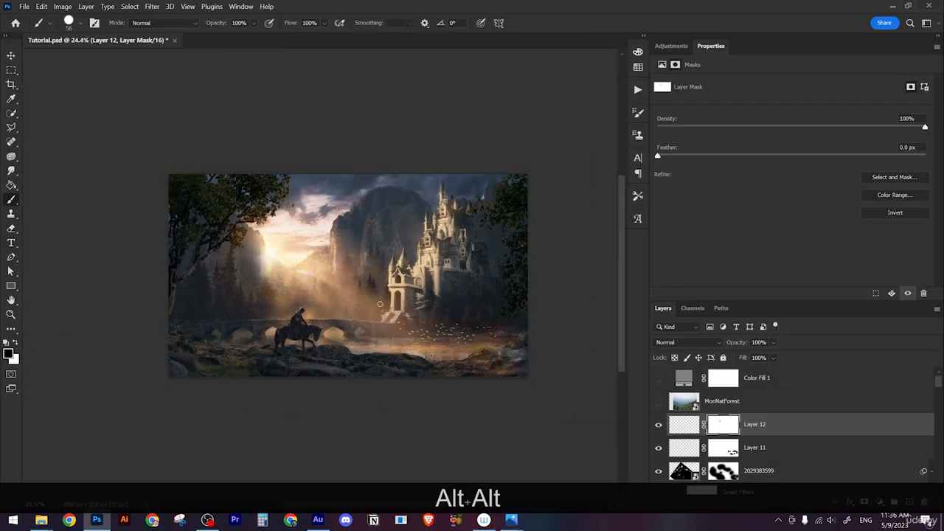
pyautogui.scroll(3, 423, 227)
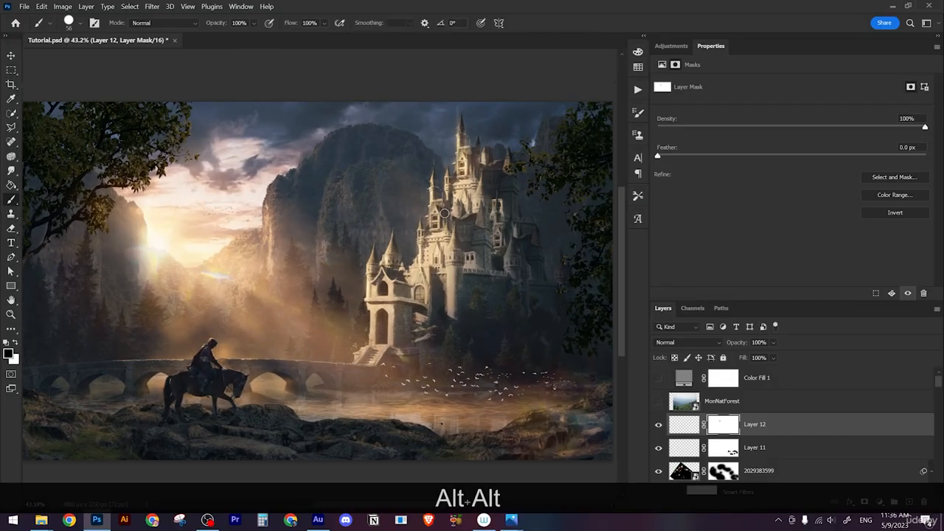
pyautogui.press('v')
pyautogui.scroll(-2, 459, 224)
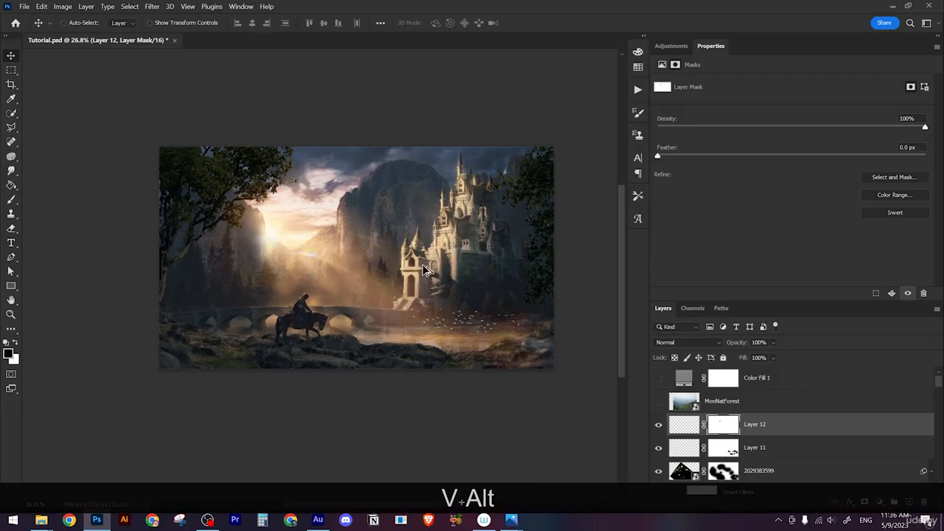
pyautogui.scroll(-2, 397, 281)
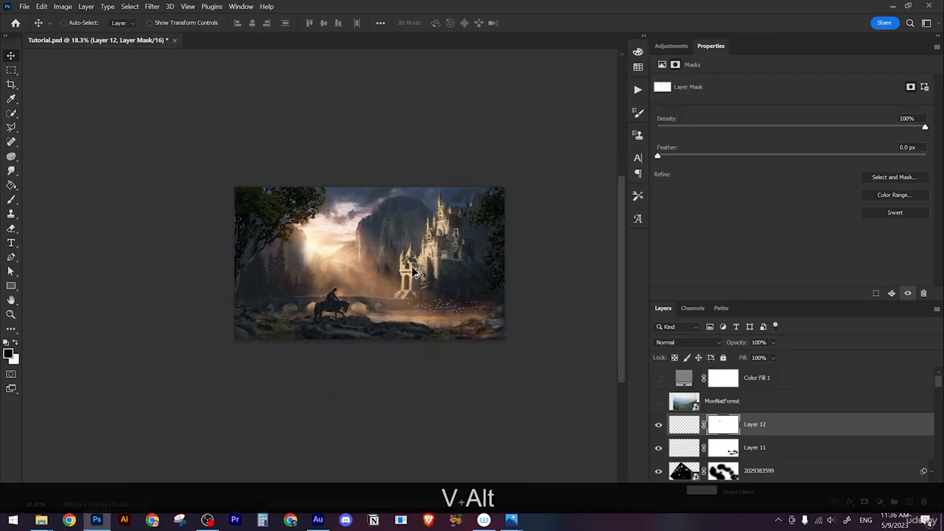
pyautogui.scroll(4, 417, 273)
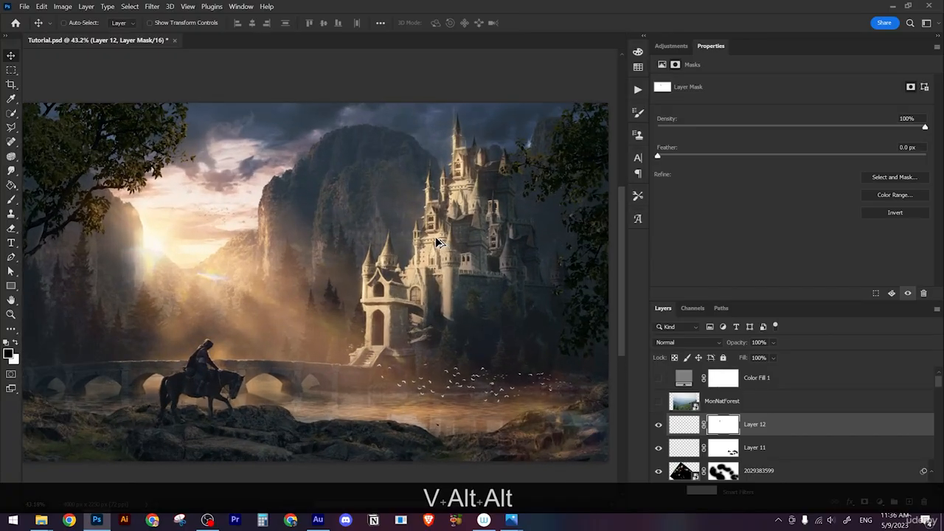
# Step: Select Color Fill 12 in the palace group and toggle its visibility to judge its glow on the castle
pyautogui.scroll(3, 438, 242)
pyautogui.rightClick(432, 222)
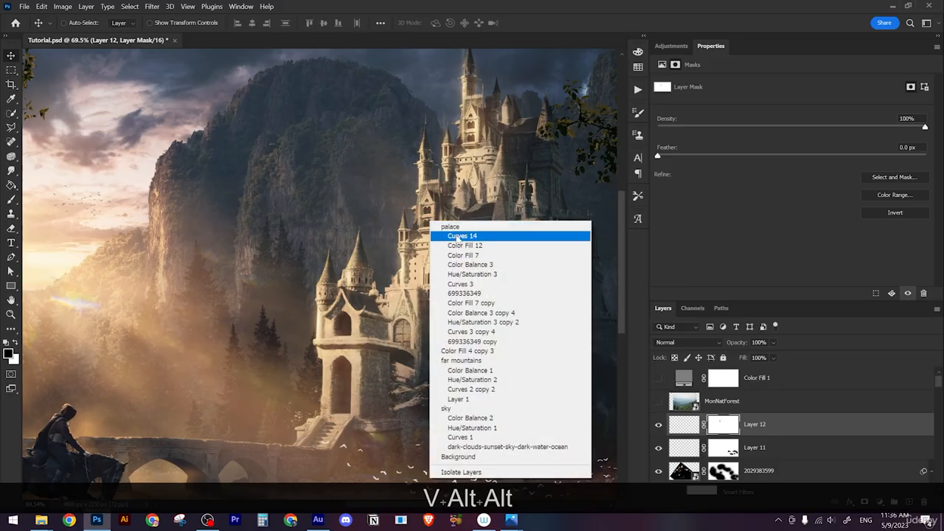
pyautogui.click(459, 245)
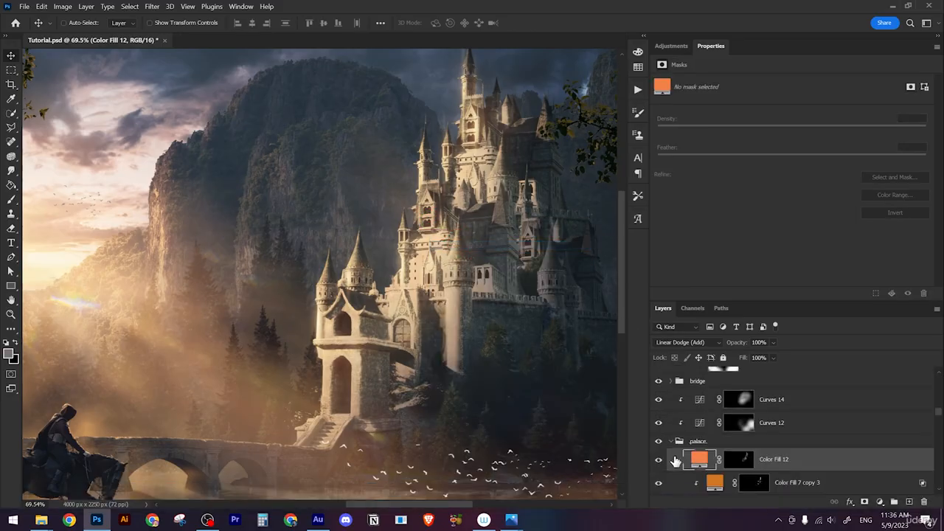
pyautogui.click(659, 461)
pyautogui.click(659, 461)
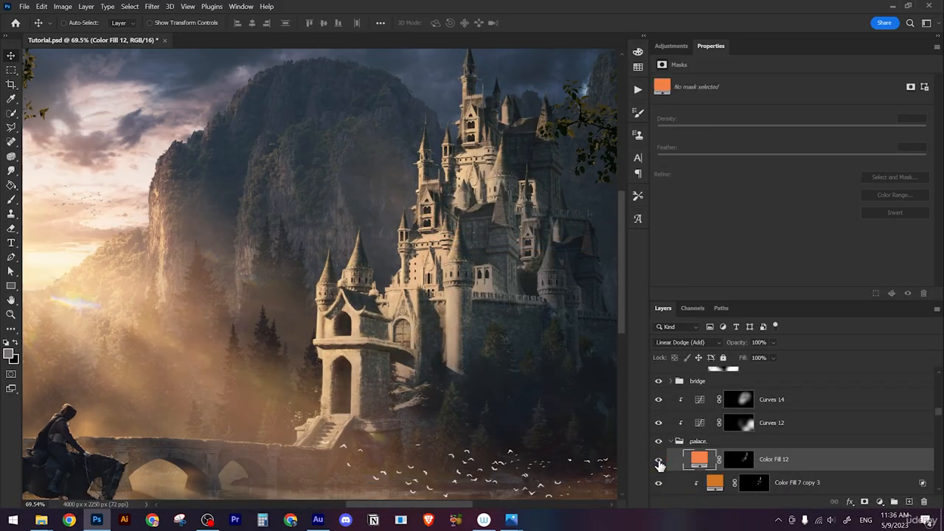
pyautogui.click(659, 461)
pyautogui.scroll(3, 398, 236)
pyautogui.scroll(2, 424, 169)
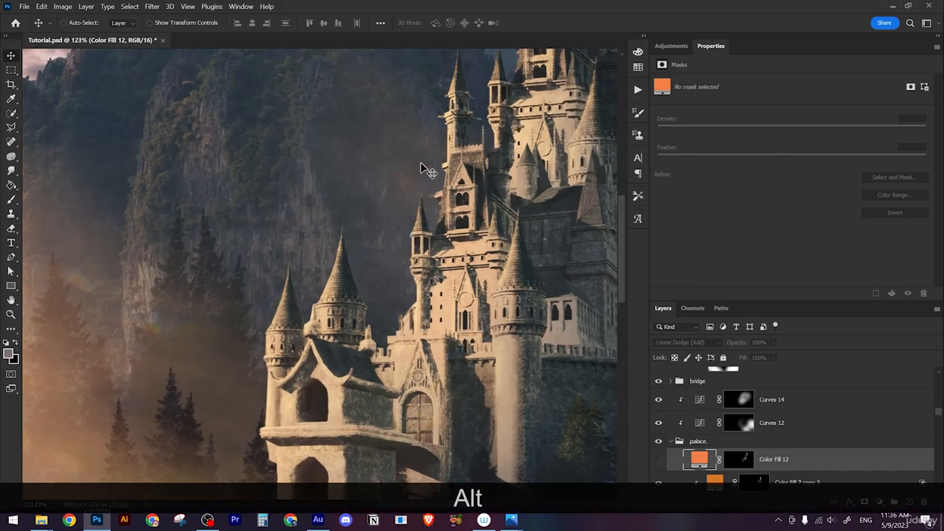
pyautogui.click(659, 460)
pyautogui.scroll(-4, 442, 295)
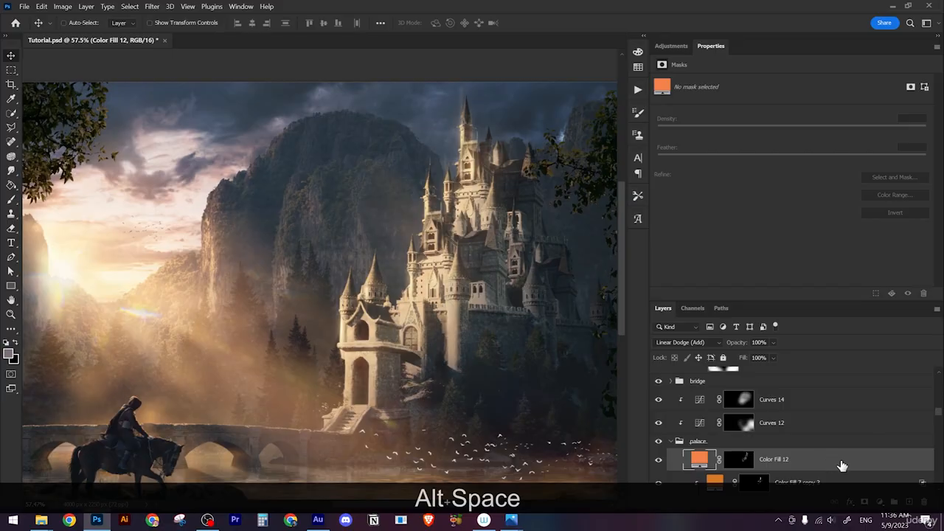
# Step: Adjust Color Fill 12's Blend If range, raising the Underlying Layer's black limit to keep the glow off dark areas
pyautogui.doubleClick(841, 463)
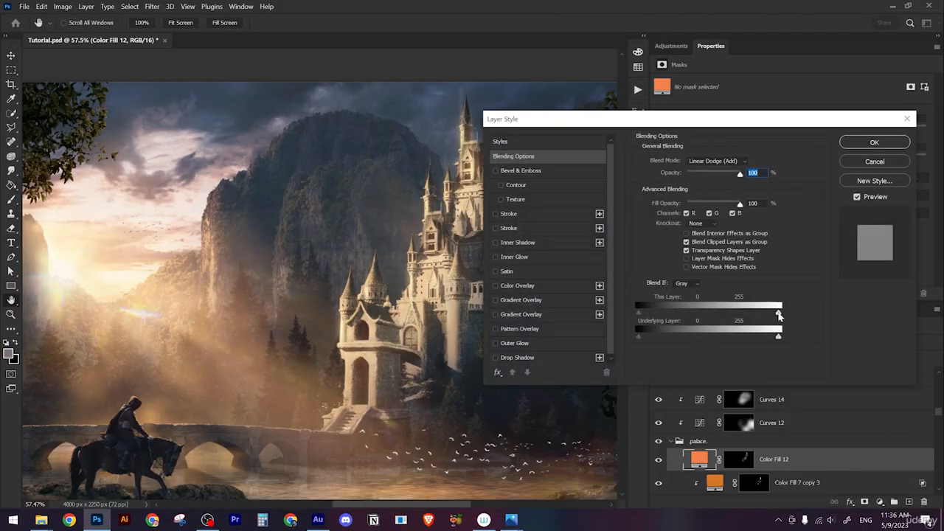
pyautogui.moveTo(743, 314)
pyautogui.mouseDown()
pyautogui.moveTo(721, 313)
pyautogui.moveTo(729, 314)
pyautogui.mouseUp()
pyautogui.moveTo(763, 339); pyautogui.dragTo(788, 337)
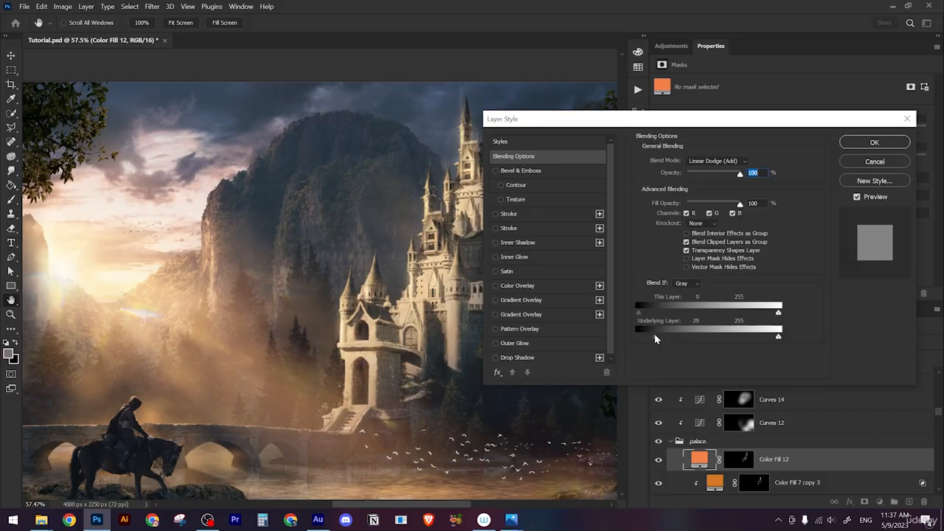
pyautogui.moveTo(655, 336); pyautogui.dragTo(628, 336)
pyautogui.moveTo(660, 338); pyautogui.dragTo(662, 338)
pyautogui.click(857, 143)
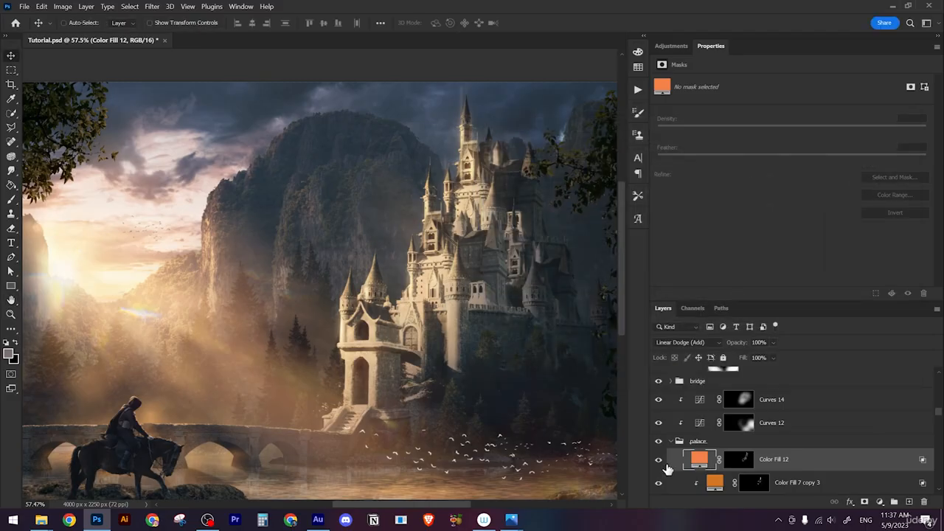
# Step: Compare the castle with and without Color Fill 12's new blending by undoing and redoing the latest changes
pyautogui.hotkey('ctrl', 'z')
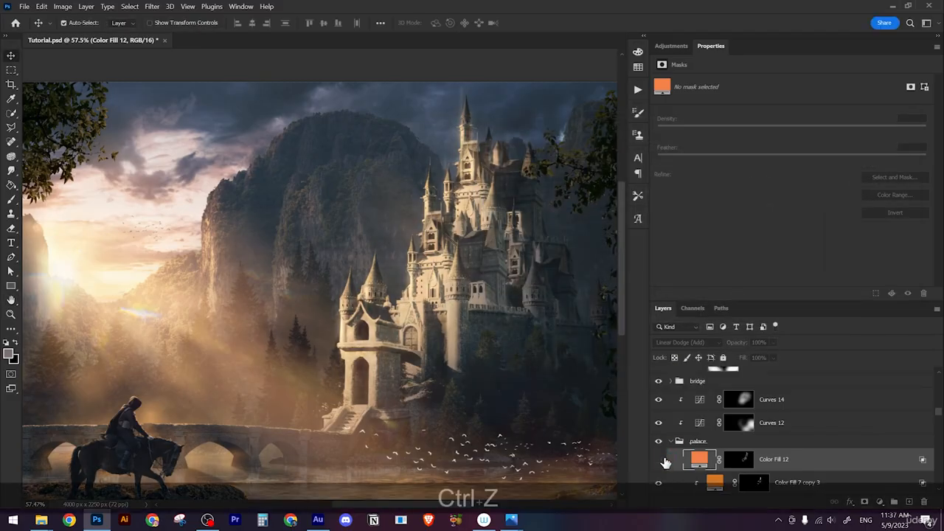
pyautogui.hotkey('ctrl', 'z')
pyautogui.hotkey('ctrl', 'z')
pyautogui.hotkey('ctrl', 'shift', 'z')
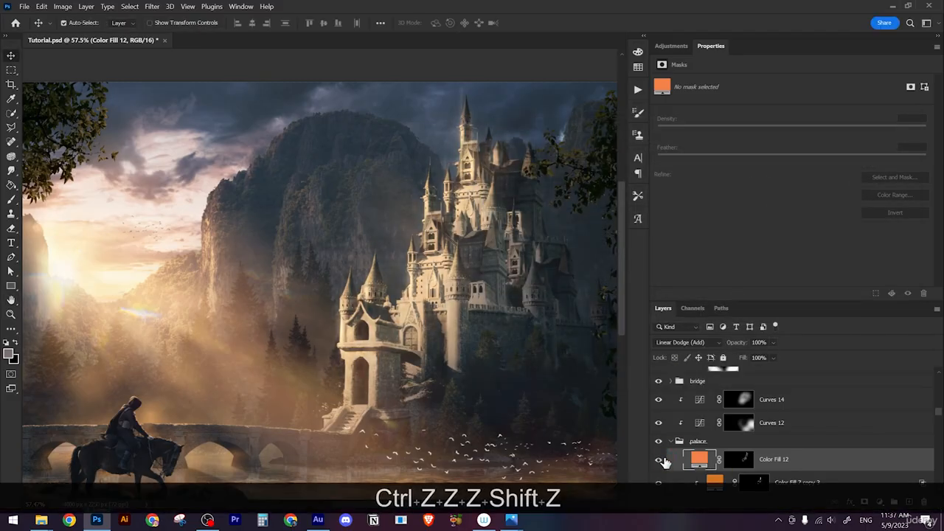
pyautogui.scroll(-5, 489, 314)
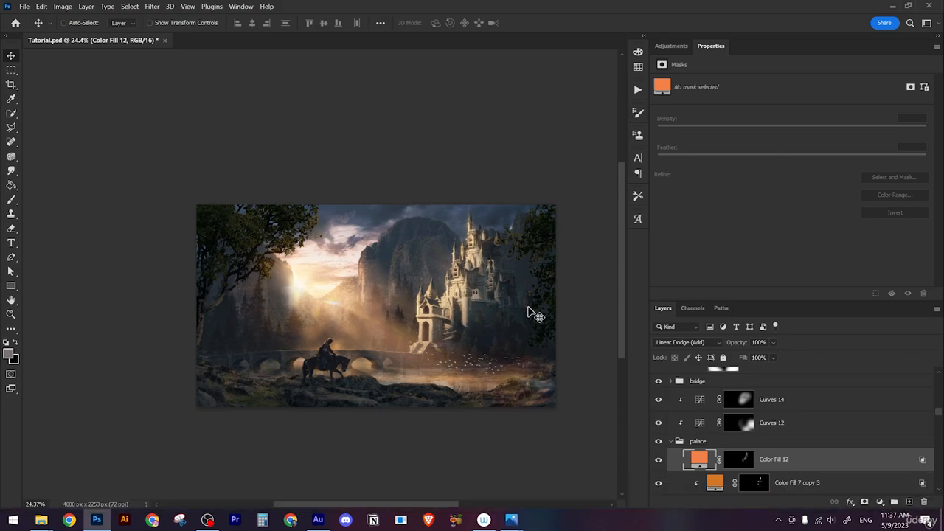
# Step: Select Color Fill 6 in the bridge group and toggle its visibility to check its light over the bridge
pyautogui.scroll(4, 396, 336)
pyautogui.rightClick(388, 316)
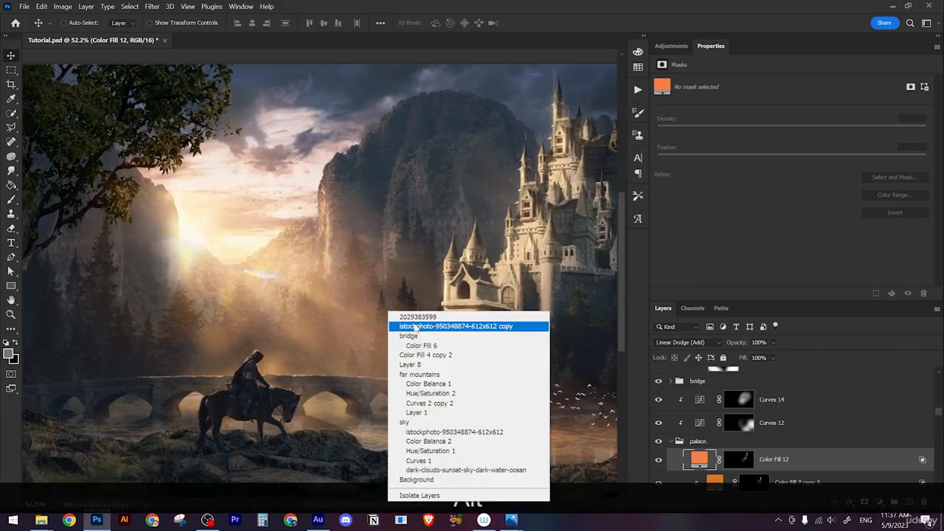
pyautogui.click(425, 346)
pyautogui.click(659, 399)
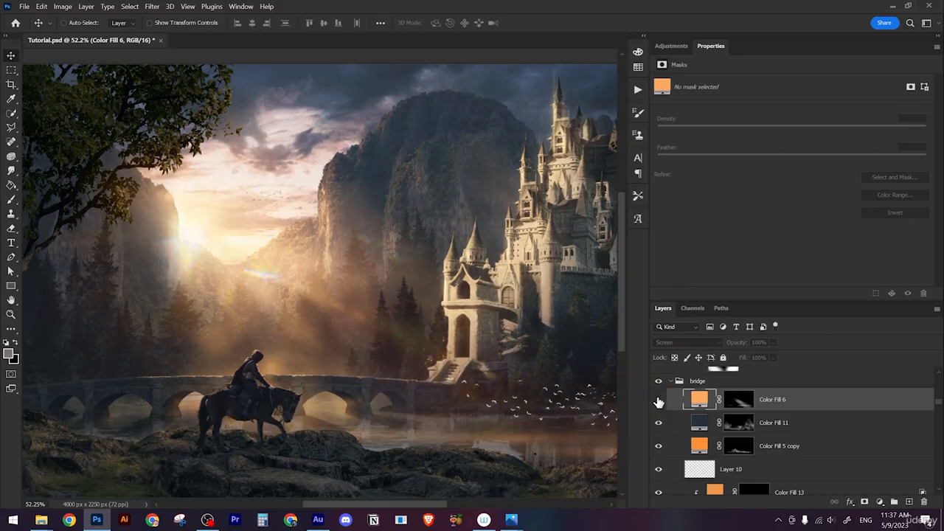
pyautogui.click(659, 399)
# Step: Target Color Fill 6's mask and set the Eraser to a Soft Round tip with 4% flow
pyautogui.click(739, 400)
pyautogui.press('b')
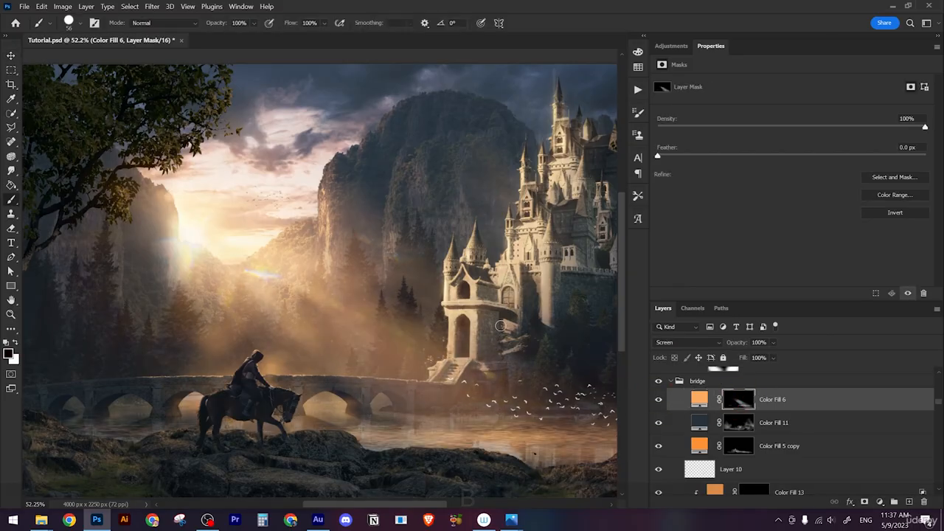
pyautogui.rightClick(430, 324)
pyautogui.press('e')
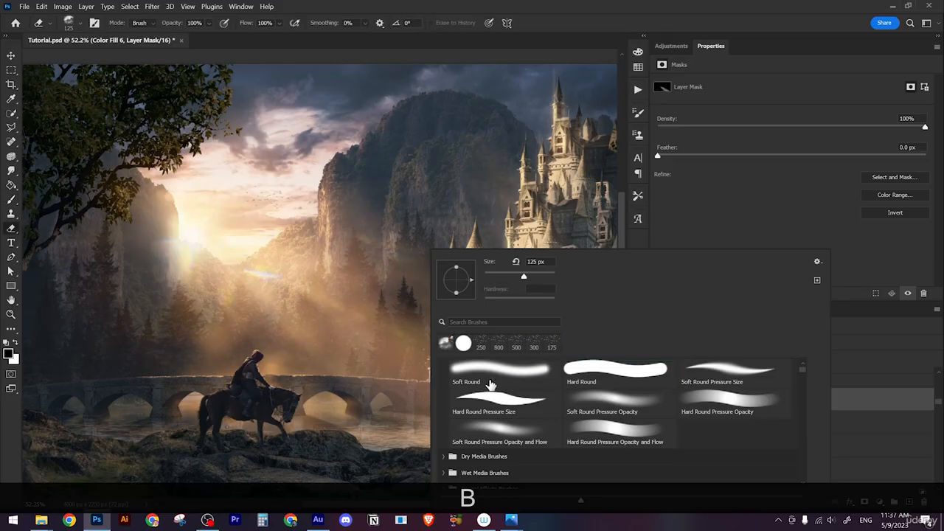
pyautogui.click(514, 377)
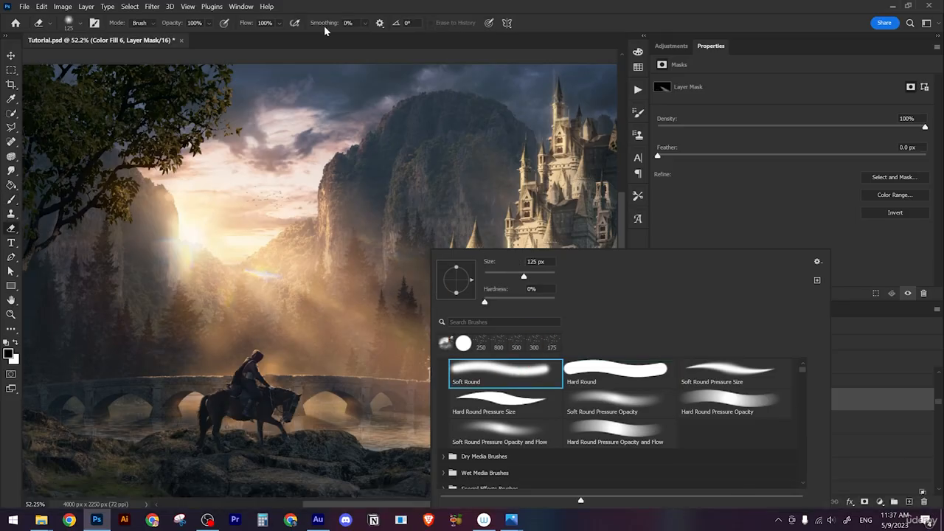
pyautogui.moveTo(279, 24); pyautogui.dragTo(253, 38)
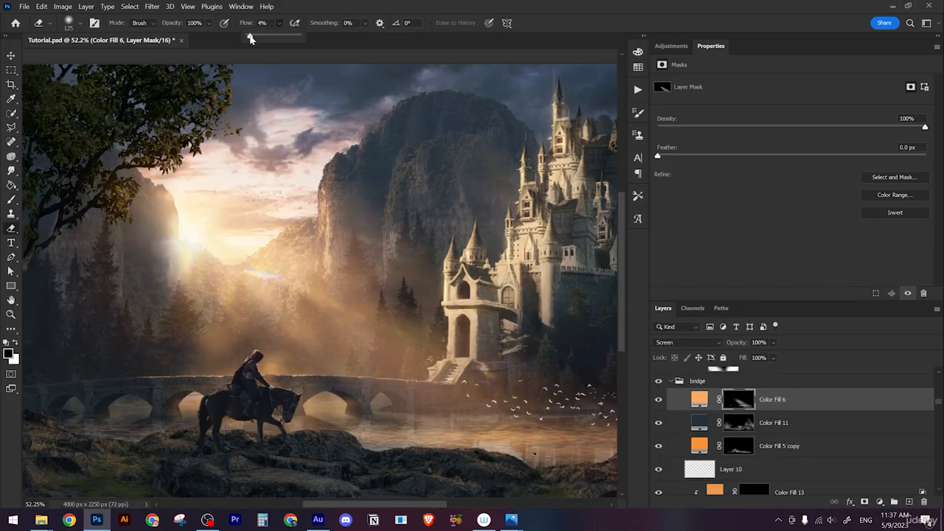
# Step: Enlarge the eraser to 600 px and reveal more orange glow over the trees beside the palace entrance on Color Fill 6's mask
pyautogui.press(']')
pyautogui.press(']')
pyautogui.press(']')
pyautogui.press(']')
pyautogui.press(']')
pyautogui.press(']')
pyautogui.press(']')
pyautogui.press(']')
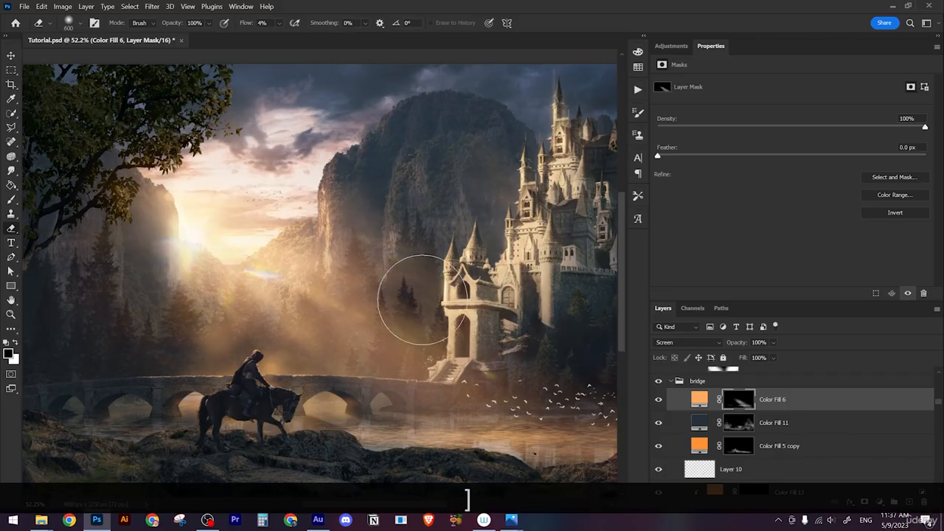
pyautogui.moveTo(359, 315)
pyautogui.mouseDown()
pyautogui.moveTo(402, 358)
pyautogui.moveTo(400, 290)
pyautogui.moveTo(400, 309)
pyautogui.moveTo(412, 298)
pyautogui.moveTo(392, 309)
pyautogui.moveTo(404, 293)
pyautogui.moveTo(439, 316)
pyautogui.mouseUp()
pyautogui.press('x')
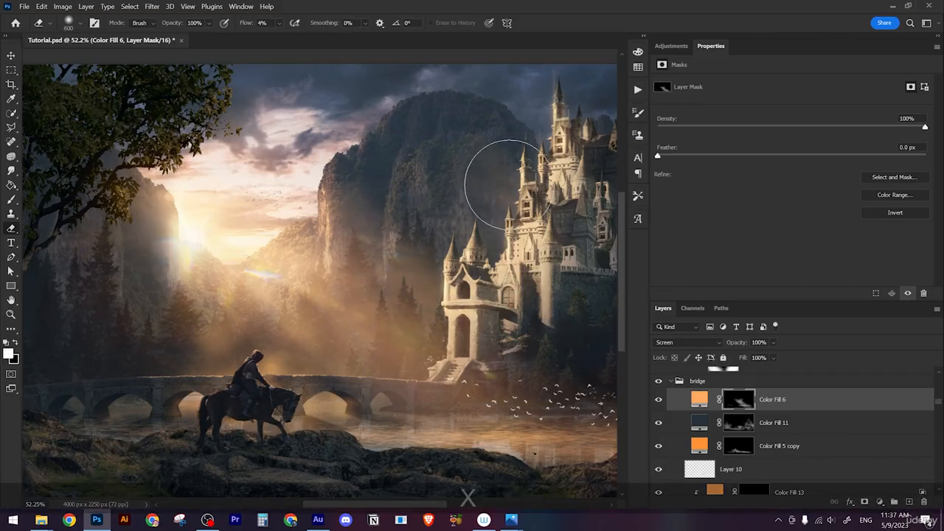
# Step: Toggle the visibility of Color Fill 11 in the bridge group to compare its effect
pyautogui.click(659, 423)
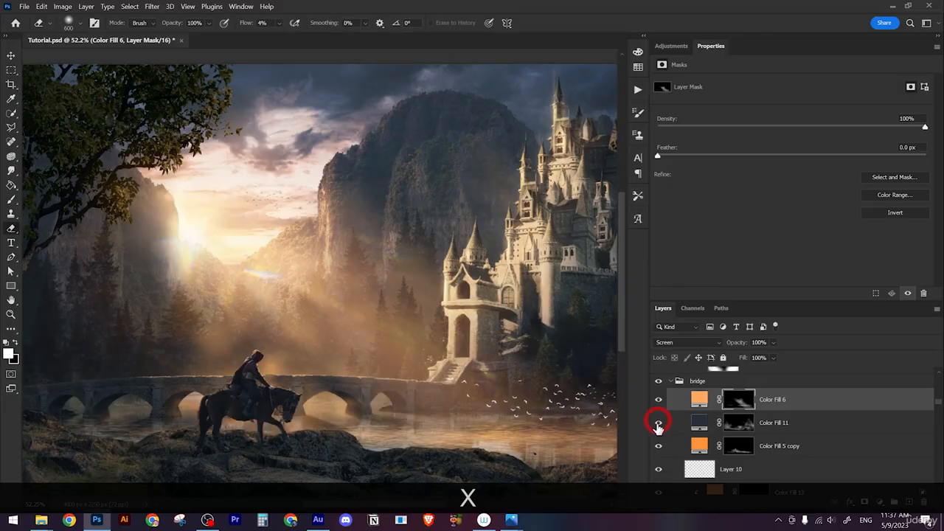
pyautogui.click(658, 424)
pyautogui.click(659, 423)
pyautogui.click(658, 424)
# Step: Review the full composite with the strengthened glow around the bridge and palace entrance
pyautogui.press('z')
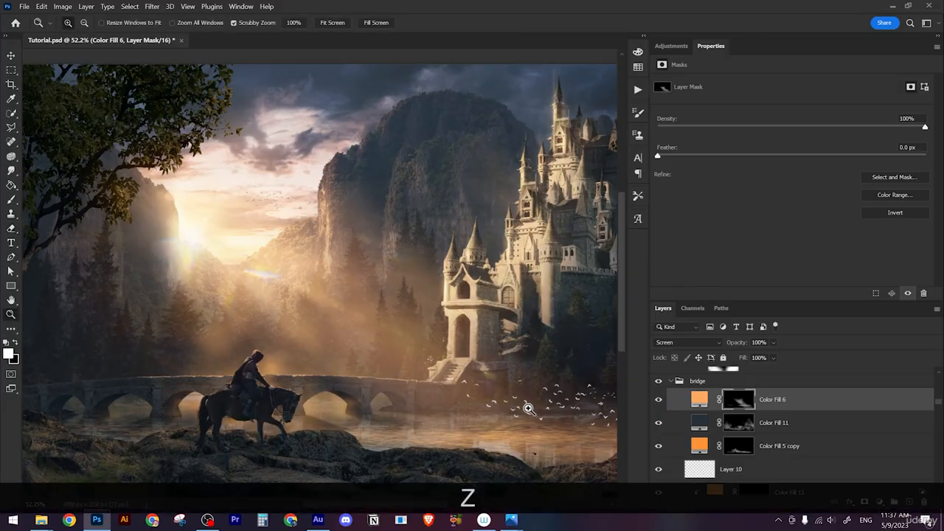
pyautogui.moveTo(421, 371)
pyautogui.mouseDown()
pyautogui.moveTo(386, 356)
pyautogui.moveTo(435, 364)
pyautogui.moveTo(388, 342)
pyautogui.mouseUp()
pyautogui.press('space')
pyautogui.press('z')
pyautogui.press('space')
pyautogui.press('z')
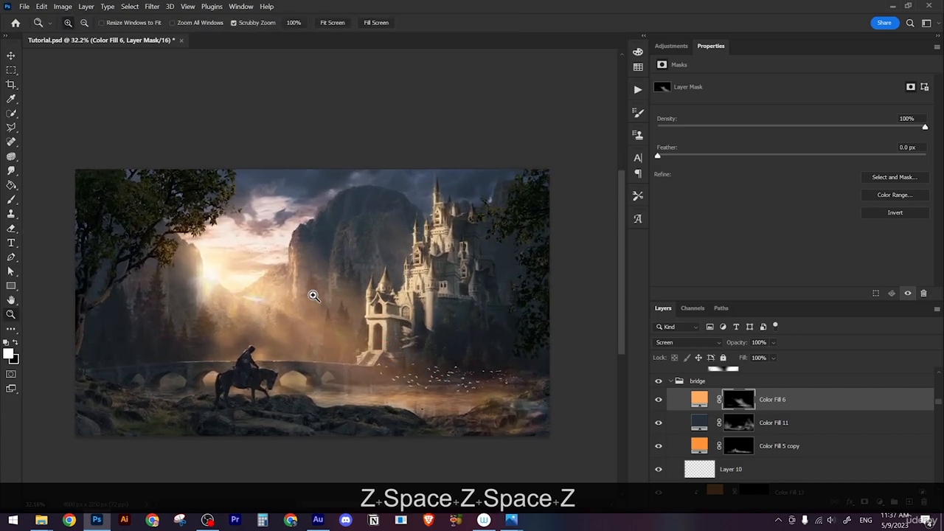
pyautogui.moveTo(314, 295)
pyautogui.mouseDown()
pyautogui.moveTo(320, 310)
pyautogui.moveTo(371, 312)
pyautogui.moveTo(380, 324)
pyautogui.mouseUp()
# Step: Select the bridge group, and collapse both it and the palace group in the layer stack
pyautogui.press('v')
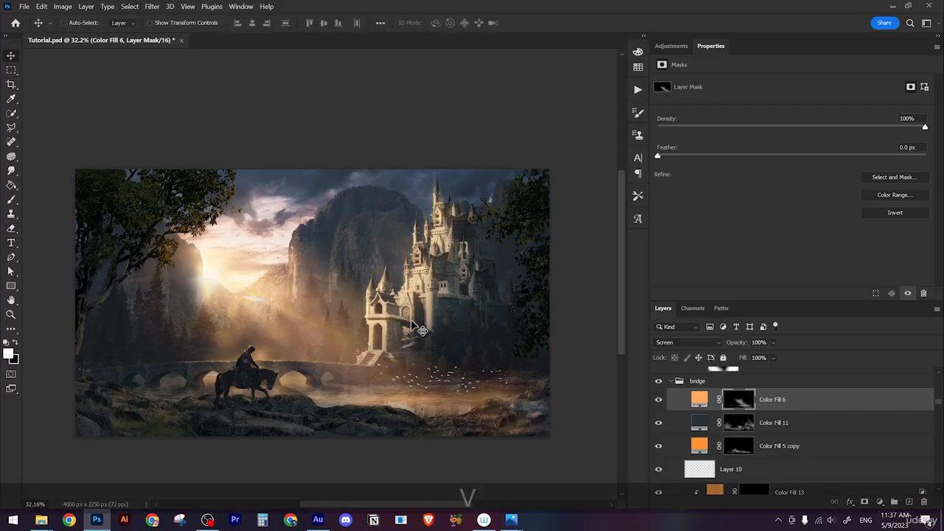
pyautogui.rightClick(436, 311)
pyautogui.click(461, 65)
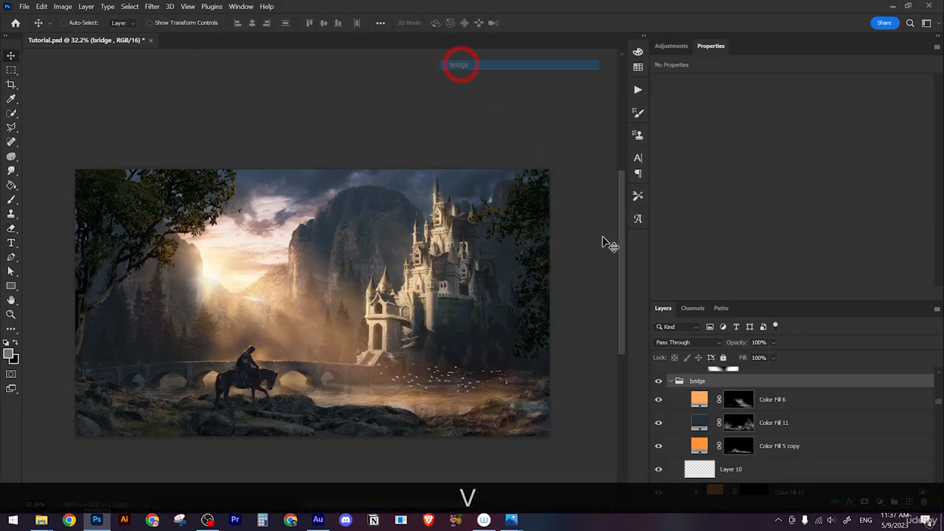
pyautogui.click(670, 381)
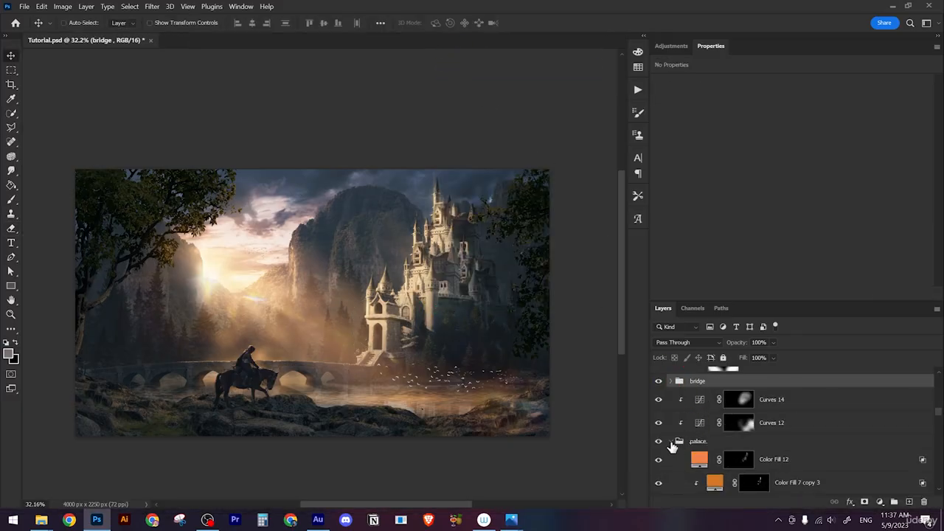
pyautogui.click(679, 442)
pyautogui.click(669, 441)
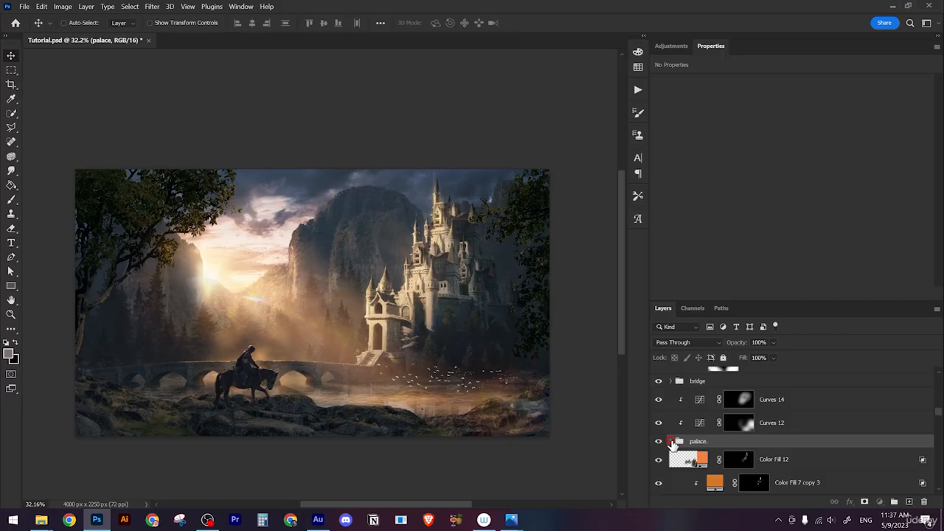
# Step: Scale the bridge and palace groups with Curves 14 and Curves 12 together to about 104.25%, and shift them slightly left and down
pyautogui.keyDown('shift'); pyautogui.click(717, 384); pyautogui.keyUp('shift')
pyautogui.hotkey('ctrl', 'shift', 't')
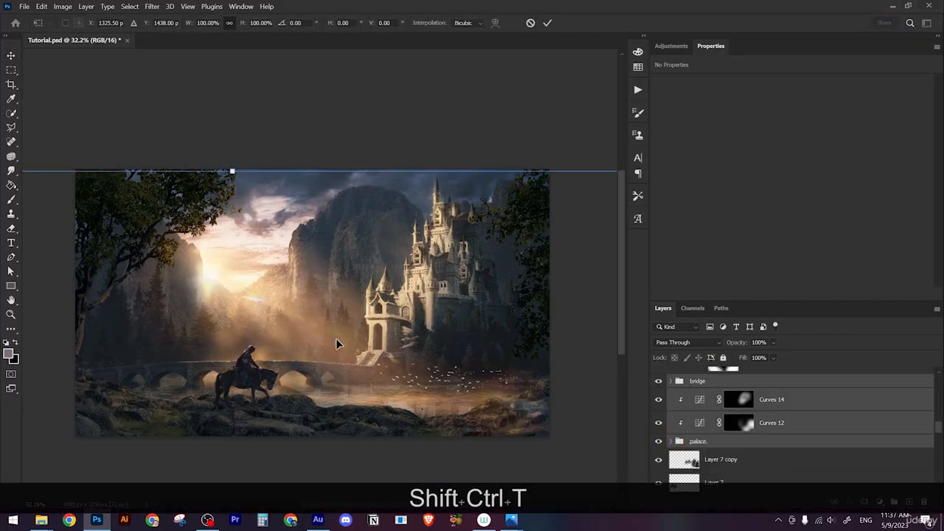
pyautogui.moveTo(231, 169); pyautogui.dragTo(232, 156)
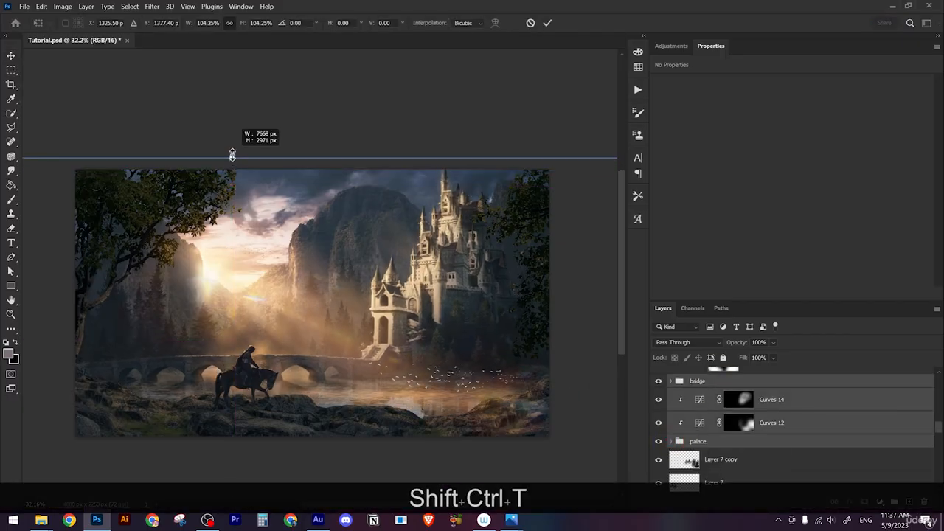
pyautogui.moveTo(479, 310); pyautogui.dragTo(466, 313)
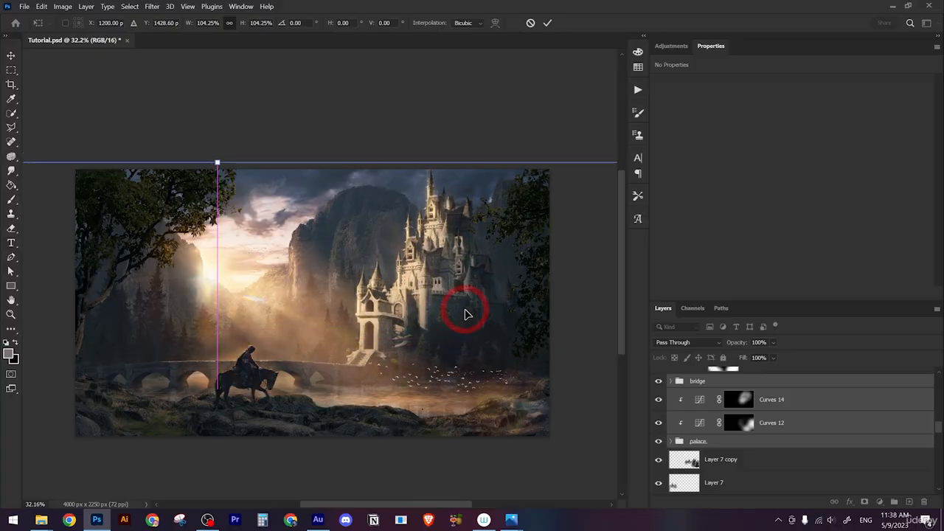
pyautogui.keyDown('alt'); pyautogui.scroll(-2, 440, 339); pyautogui.keyUp('alt')
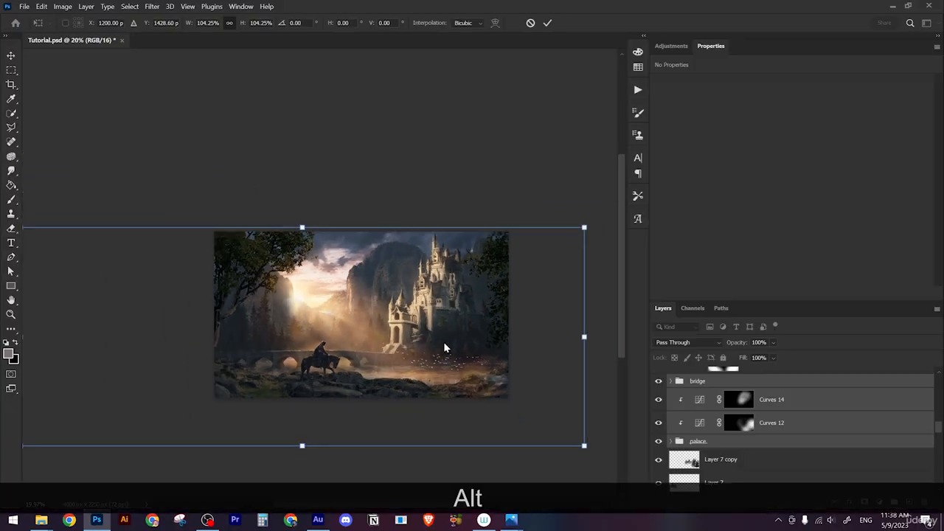
pyautogui.press('Return')
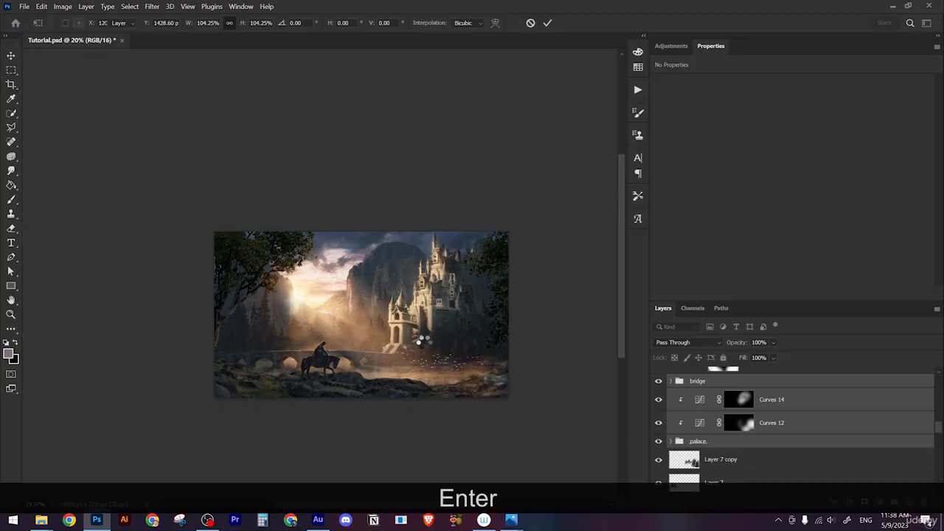
# Step: Undo and reapply the palace and bridge transform to compare the composite before and after
pyautogui.keyDown('alt'); pyautogui.scroll(-1, 431, 354); pyautogui.keyUp('alt')
pyautogui.keyDown('alt'); pyautogui.scroll(1, 440, 360); pyautogui.keyUp('alt')
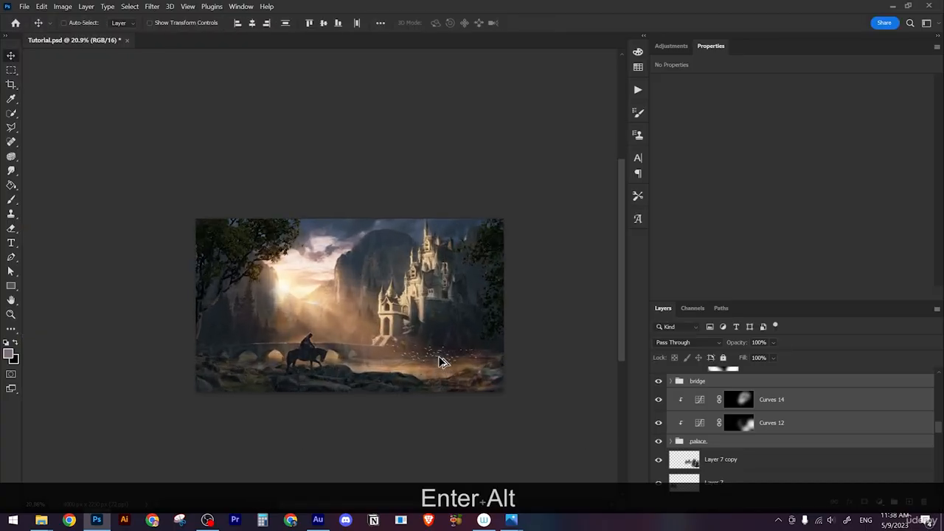
pyautogui.hotkey('ctrl', 'z')
pyautogui.hotkey('ctrl', 'shift', 'z')
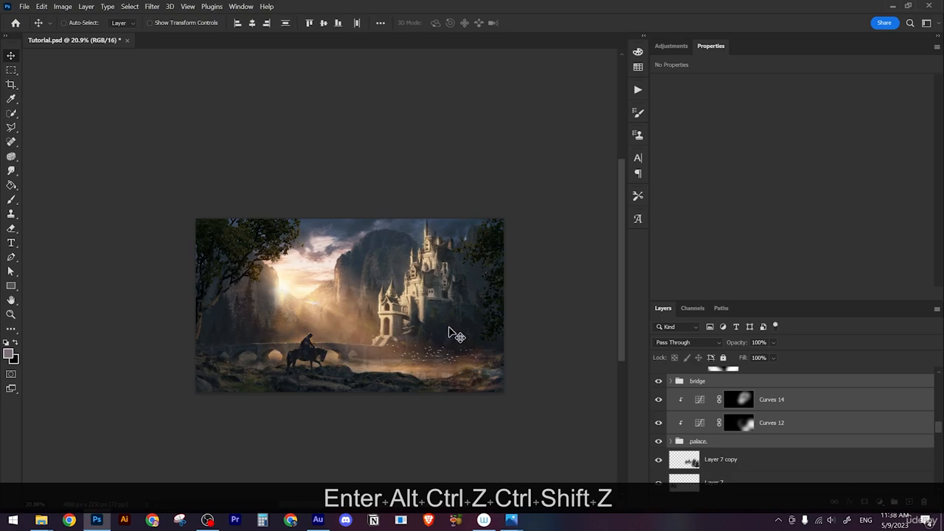